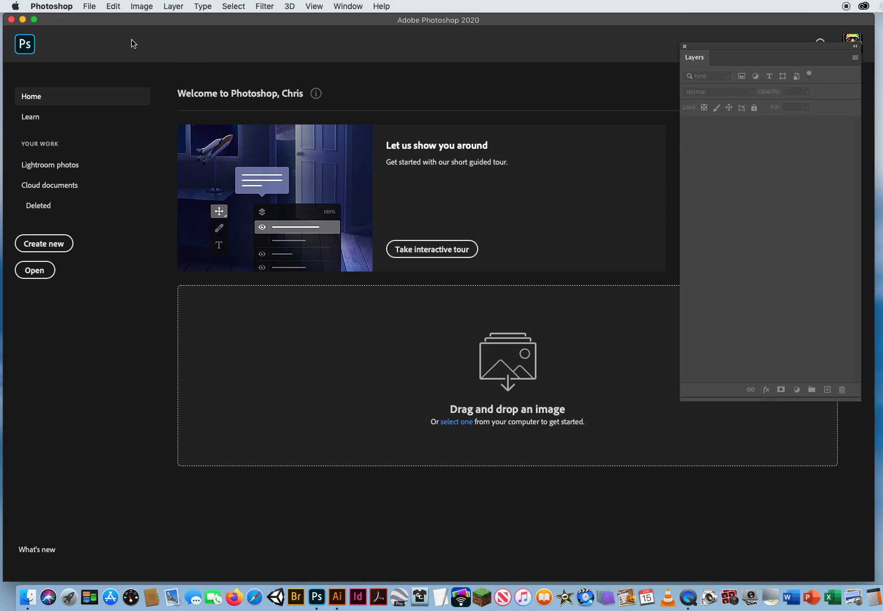
Switch to Adobe Bridge and browse through OCC WEEKLY CORONA FILES 1, OCC WEEK 3 - FEB. 10 and CH. 5 PS Demos to the 5 Melonhead Ad folder.
{"action": "left_click", "coordinate": [89, 7]}
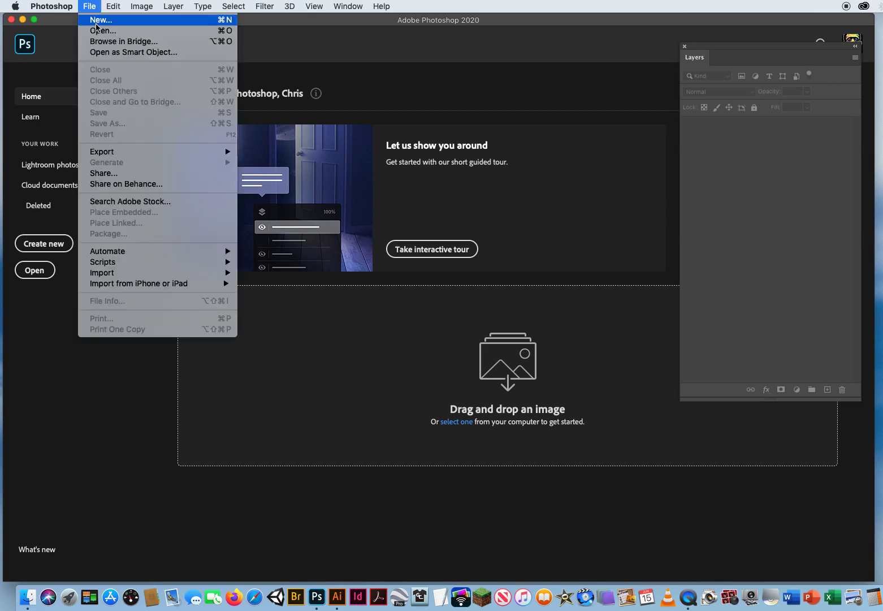
{"action": "left_click", "coordinate": [101, 42]}
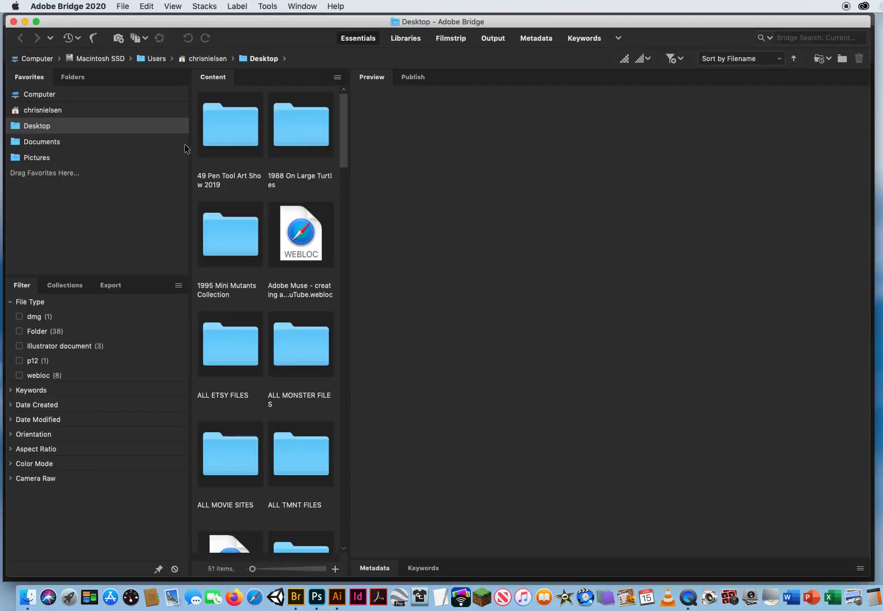
{"action": "left_click_drag", "start_coordinate": [341, 139], "coordinate": [387, 359]}
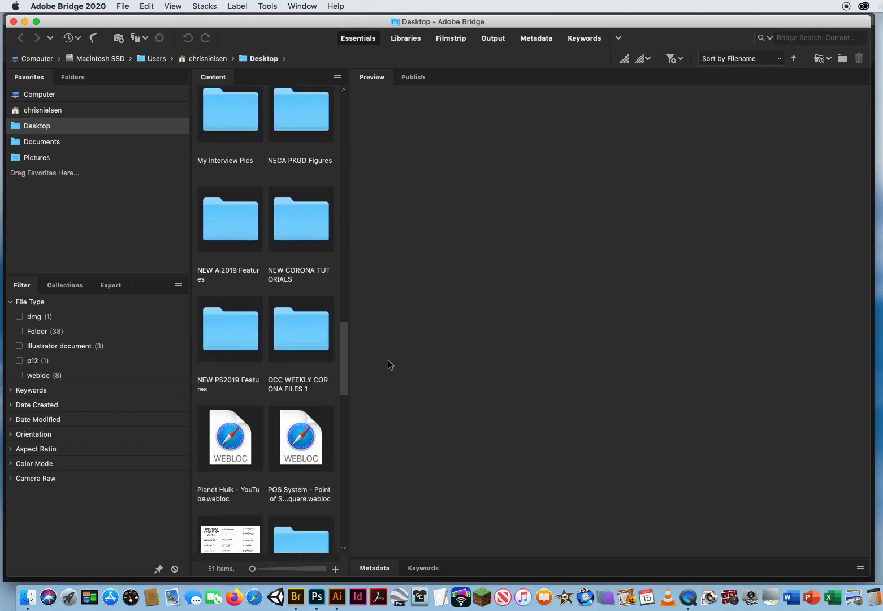
{"action": "double_click", "coordinate": [295, 329]}
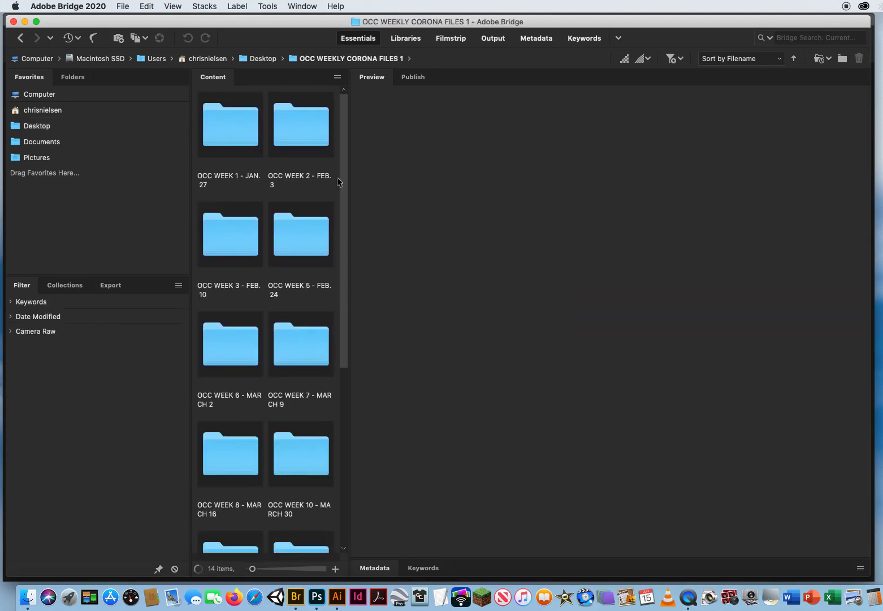
{"action": "left_click", "coordinate": [218, 243]}
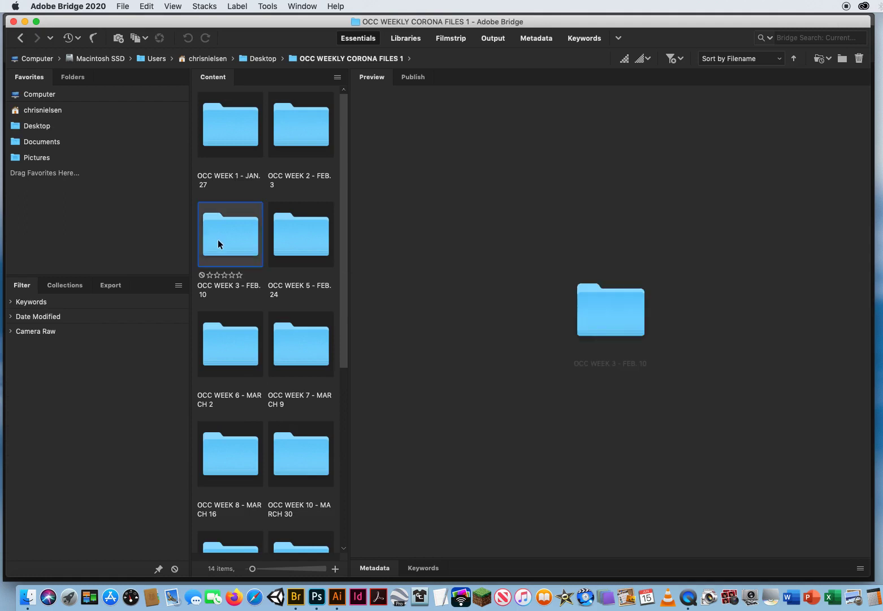
{"action": "double_click", "coordinate": [218, 239]}
{"action": "left_click", "coordinate": [217, 130]}
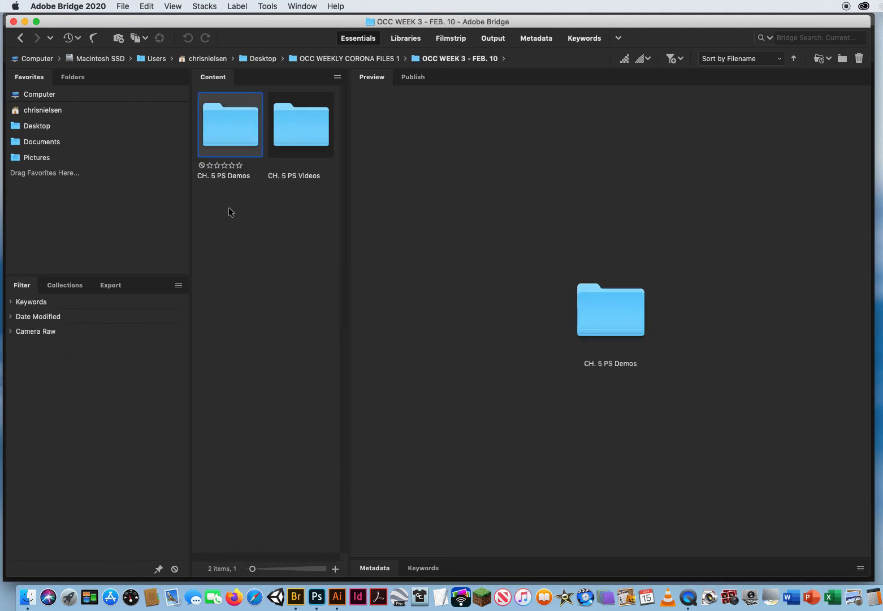
{"action": "double_click", "coordinate": [223, 137]}
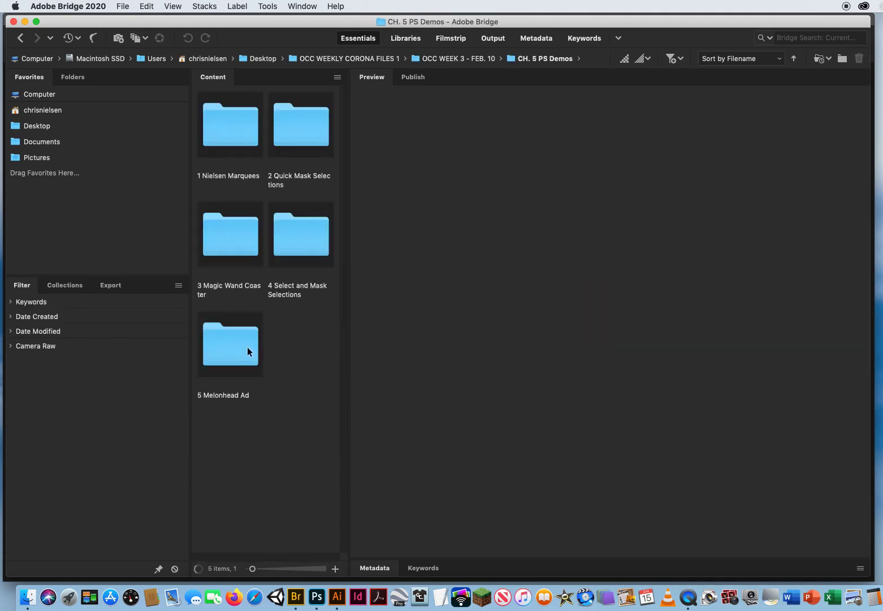
{"action": "left_click", "coordinate": [231, 348]}
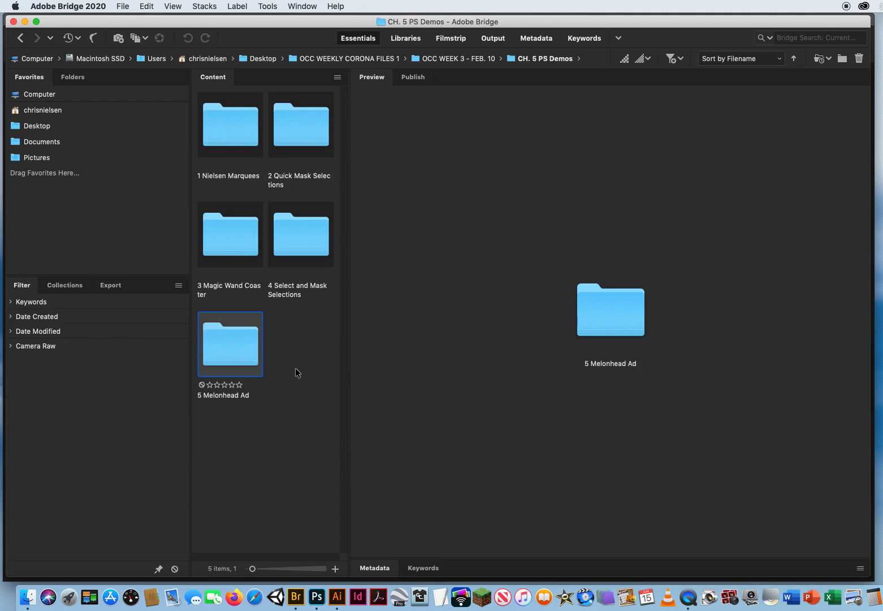
{"action": "double_click", "coordinate": [223, 344]}
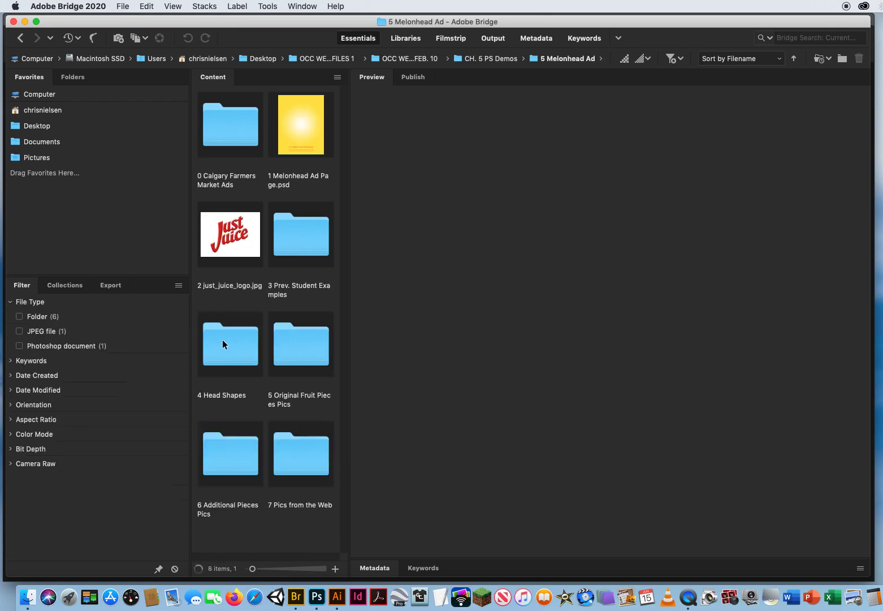
Preview the Melonhead ad page and the fruit ads in the 0 Calgary Farmers Market Ads folder.
{"action": "left_click", "coordinate": [302, 127]}
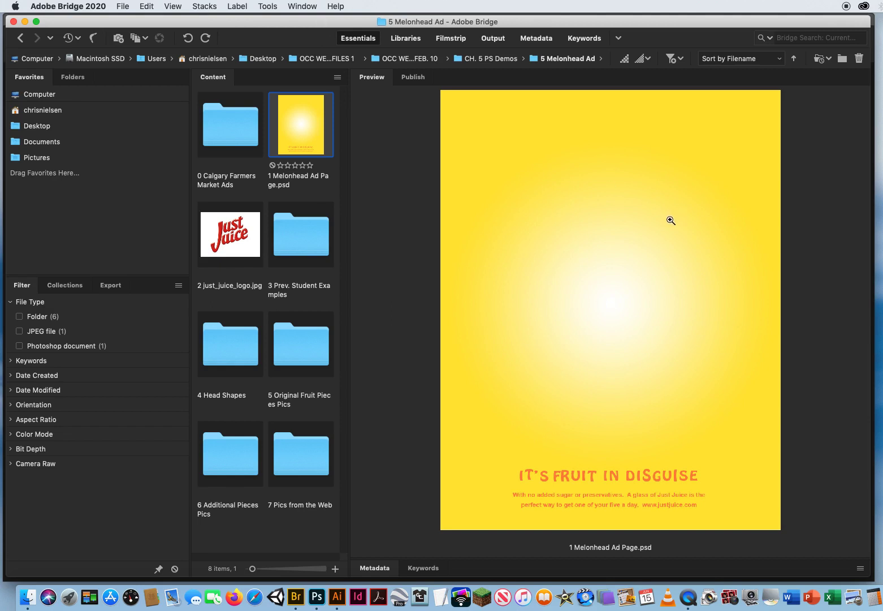
{"action": "left_click", "coordinate": [218, 137]}
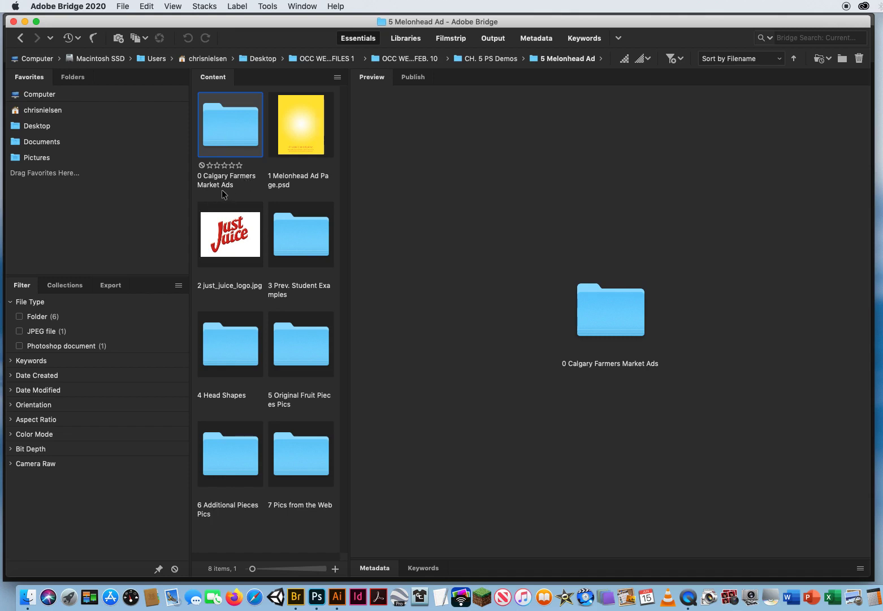
{"action": "double_click", "coordinate": [225, 123]}
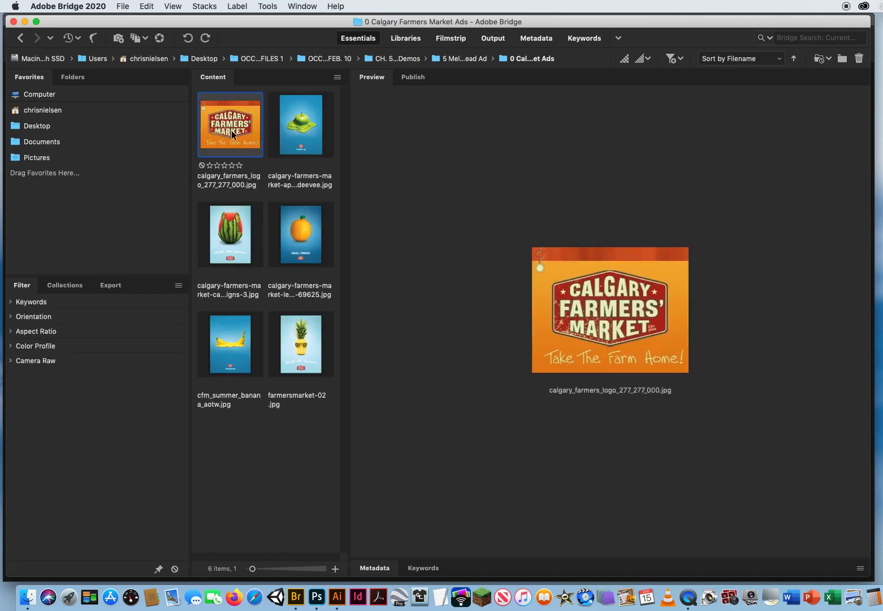
{"action": "left_click", "coordinate": [297, 129]}
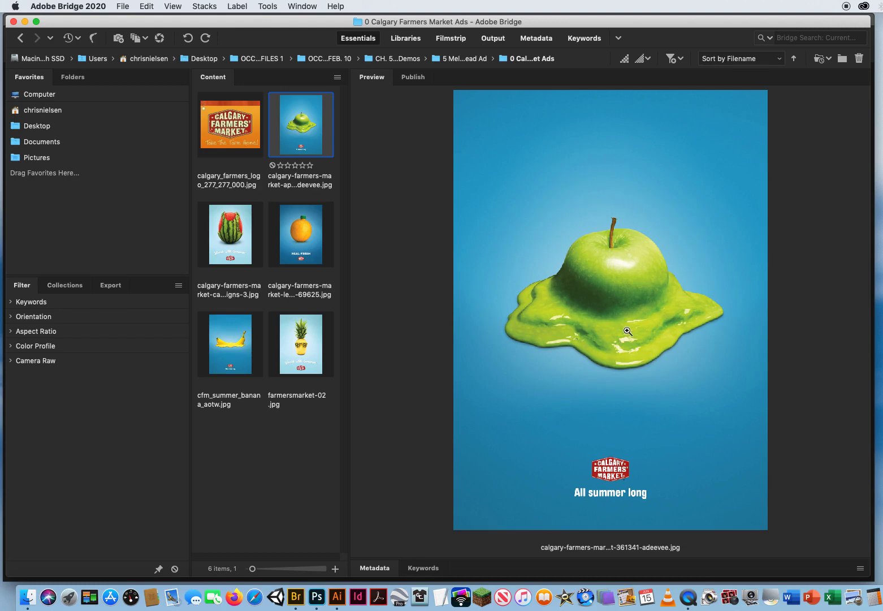
{"action": "left_click", "coordinate": [231, 234]}
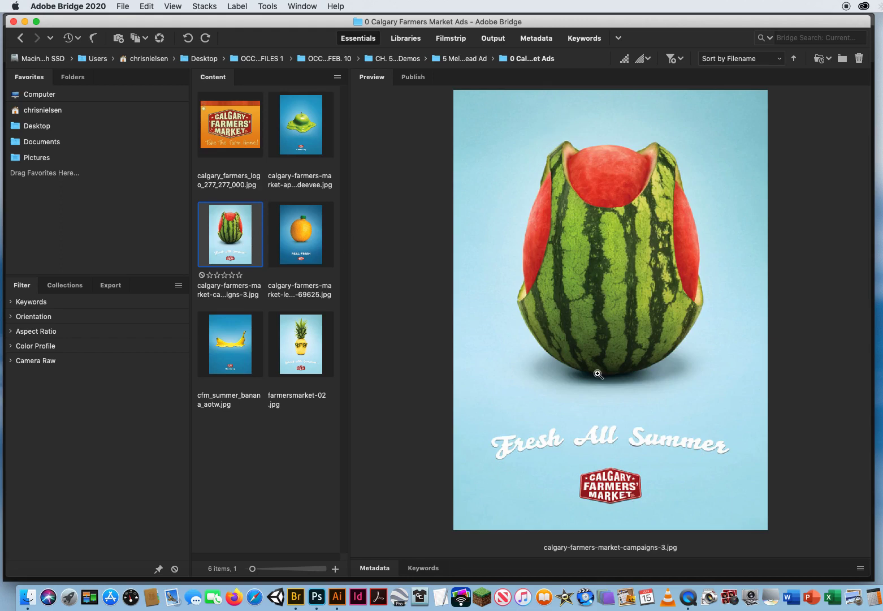
{"action": "left_click", "coordinate": [298, 235]}
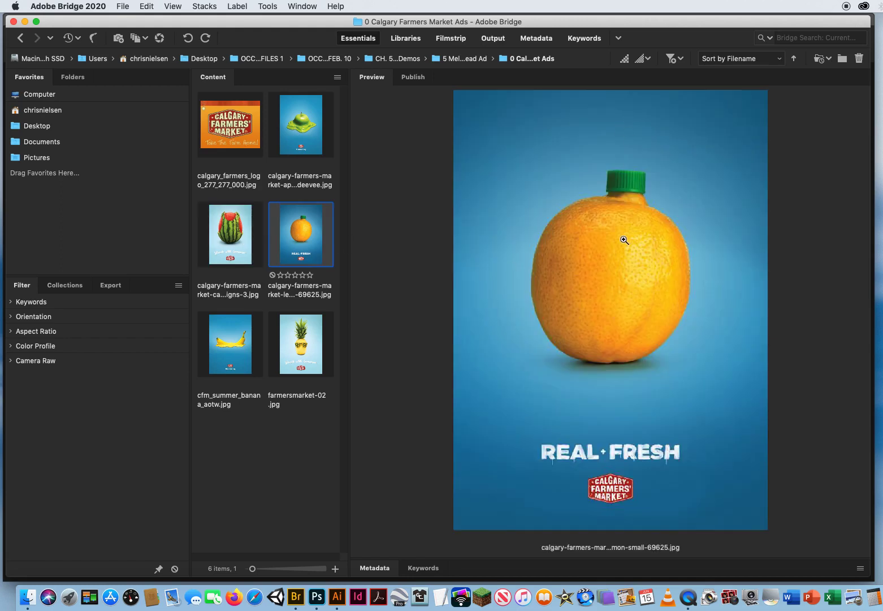
{"action": "left_click", "coordinate": [315, 339]}
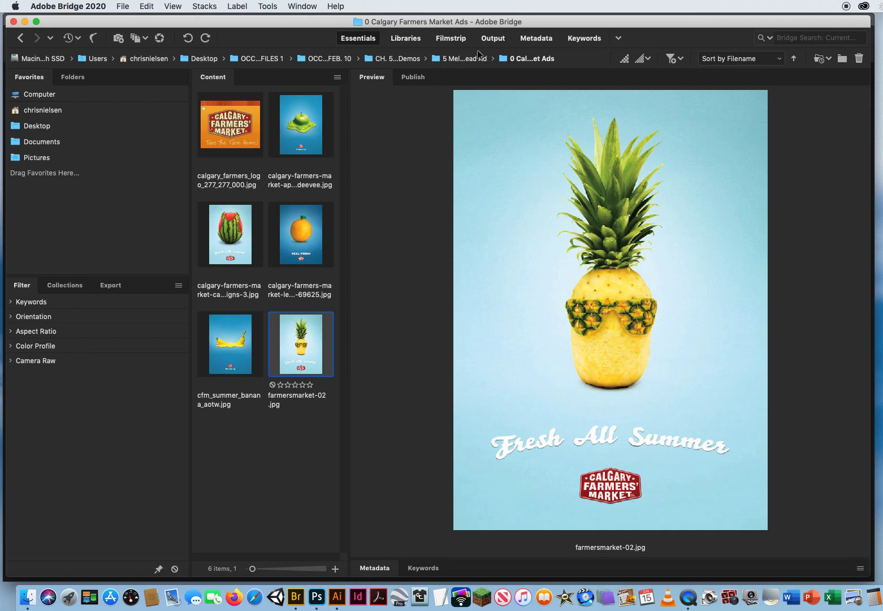
Return to the 5 Melonhead Ad folder and open 1 Melonhead Ad Page.psd in Photoshop.
{"action": "left_click", "coordinate": [462, 58]}
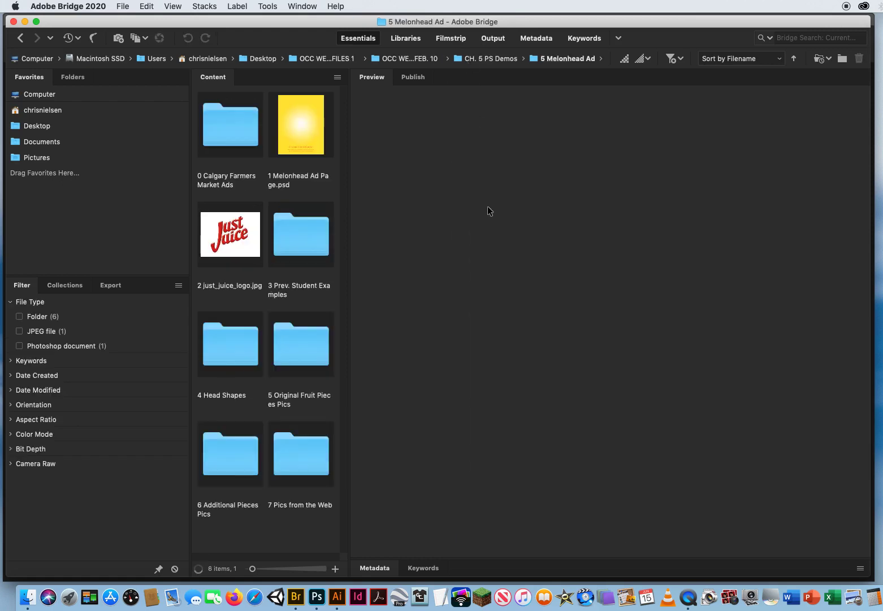
{"action": "left_click", "coordinate": [300, 130]}
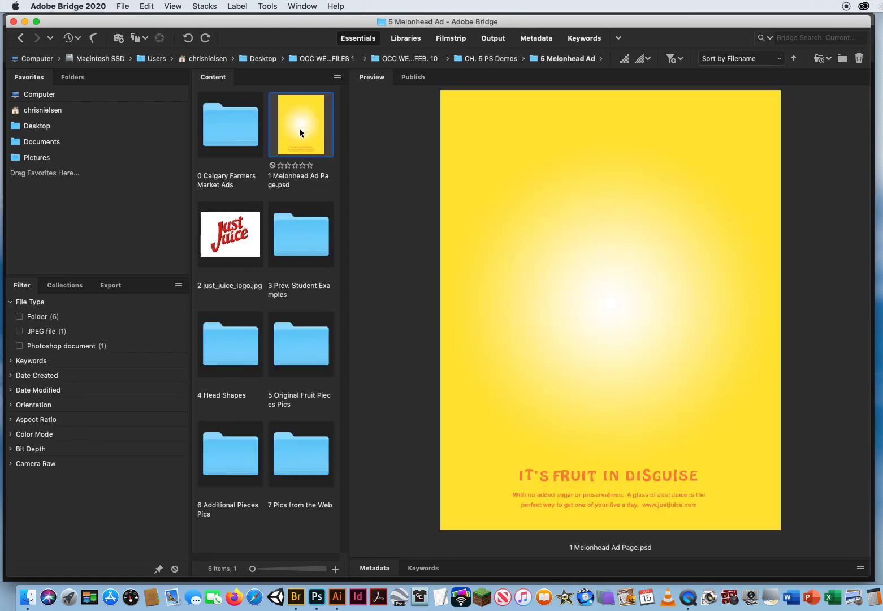
{"action": "double_click", "coordinate": [300, 132]}
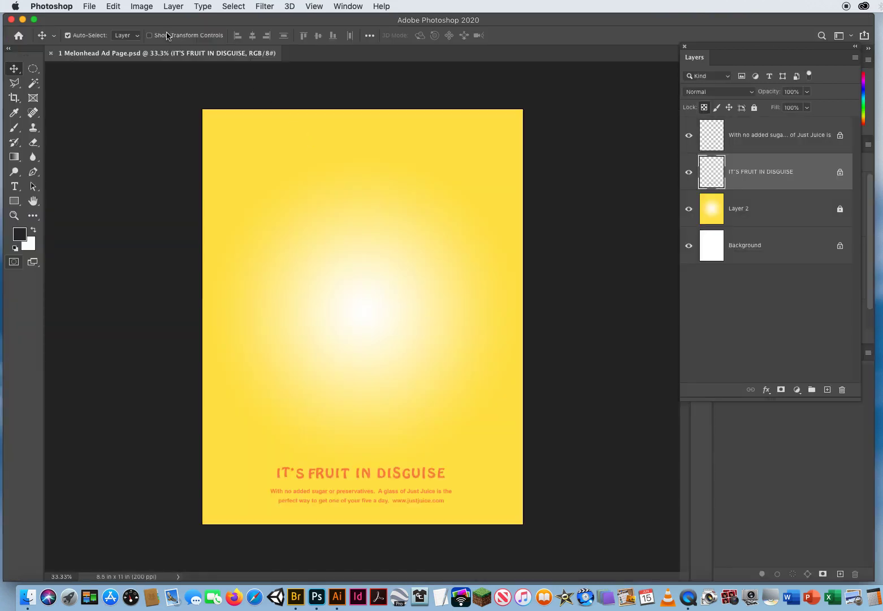
Go back to Adobe Bridge and open 2 just_juice_logo.jpg in Photoshop.
{"action": "left_click", "coordinate": [91, 7]}
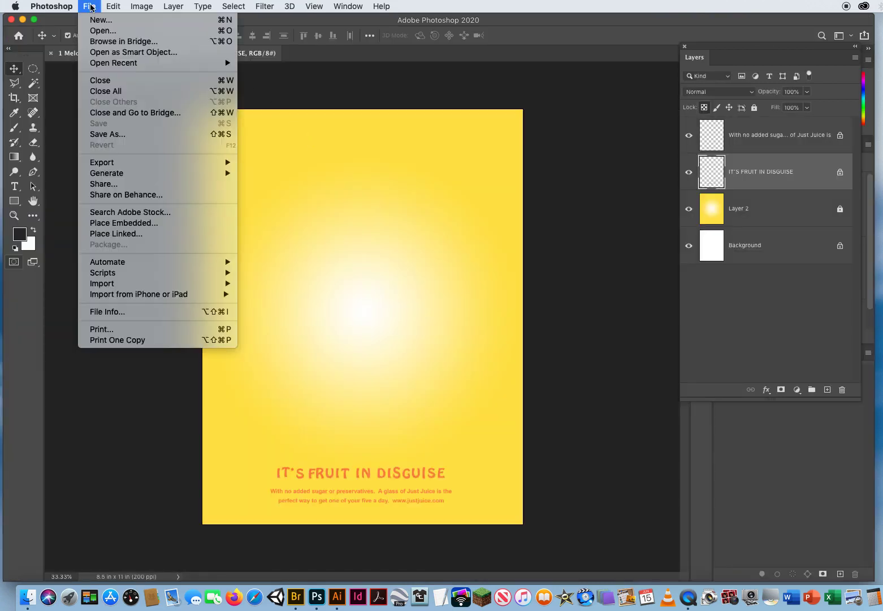
{"action": "left_click", "coordinate": [99, 44]}
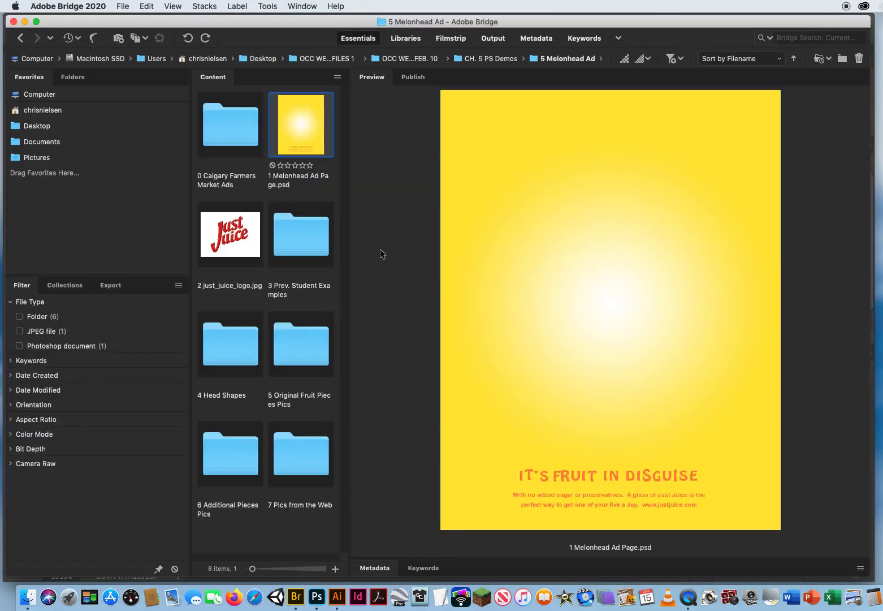
{"action": "left_click", "coordinate": [224, 238]}
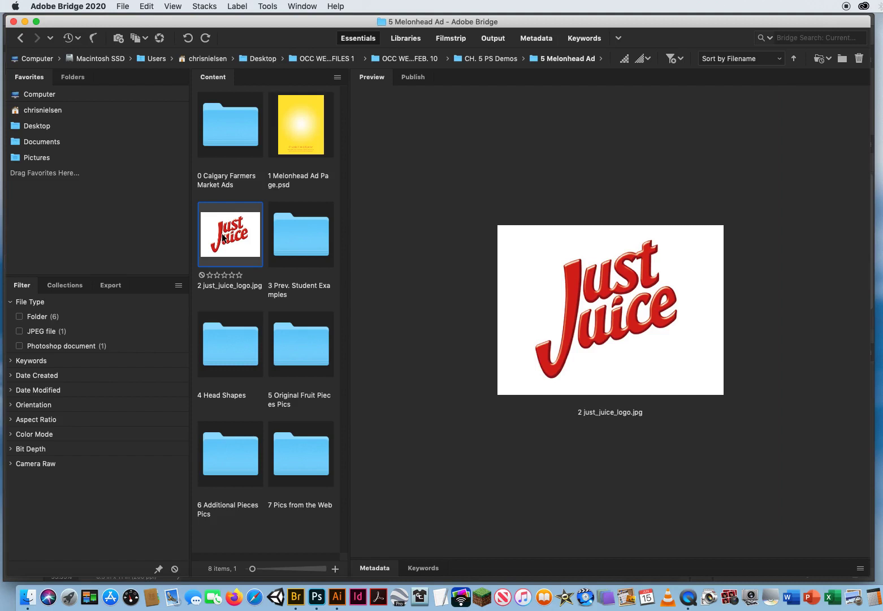
{"action": "double_click", "coordinate": [224, 238]}
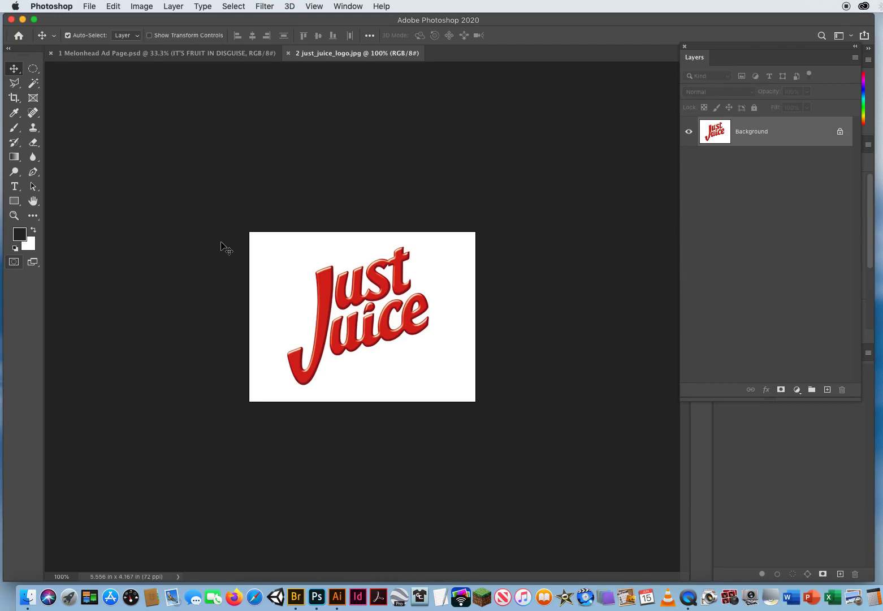
Select the white background around the Just Juice logo with the Magic Wand and invert the selection to isolate the logo.
{"action": "left_click", "coordinate": [33, 84]}
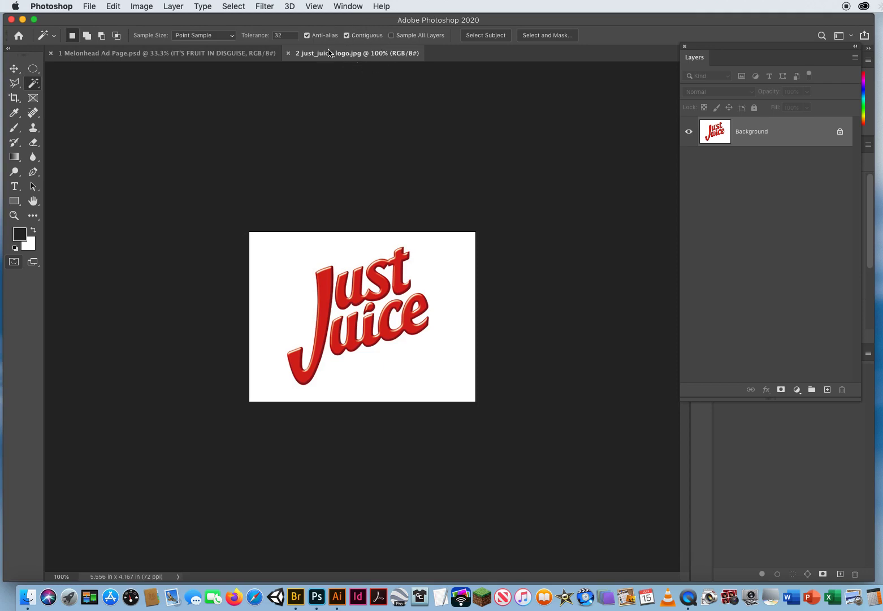
{"action": "left_click", "coordinate": [280, 261]}
{"action": "key", "text": "shift"}
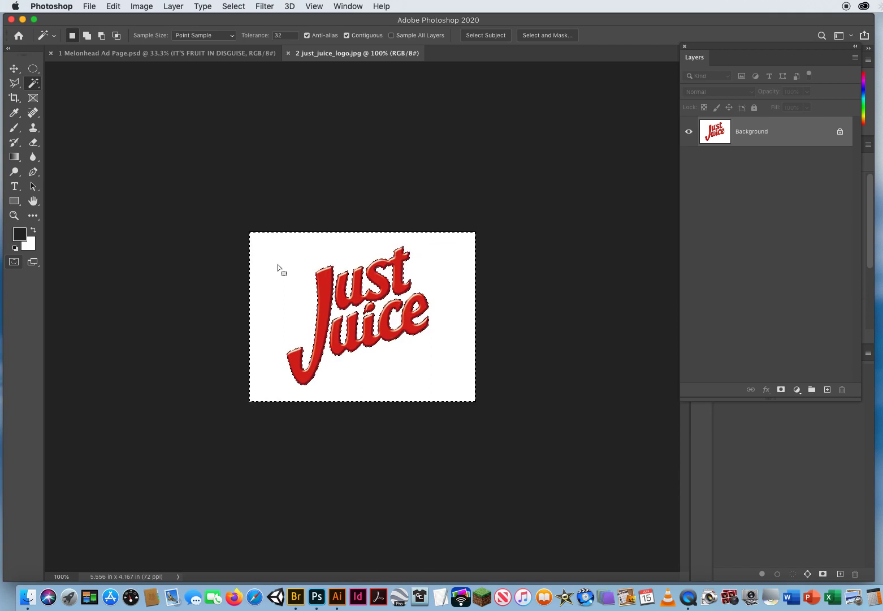
{"action": "left_click", "coordinate": [234, 7]}
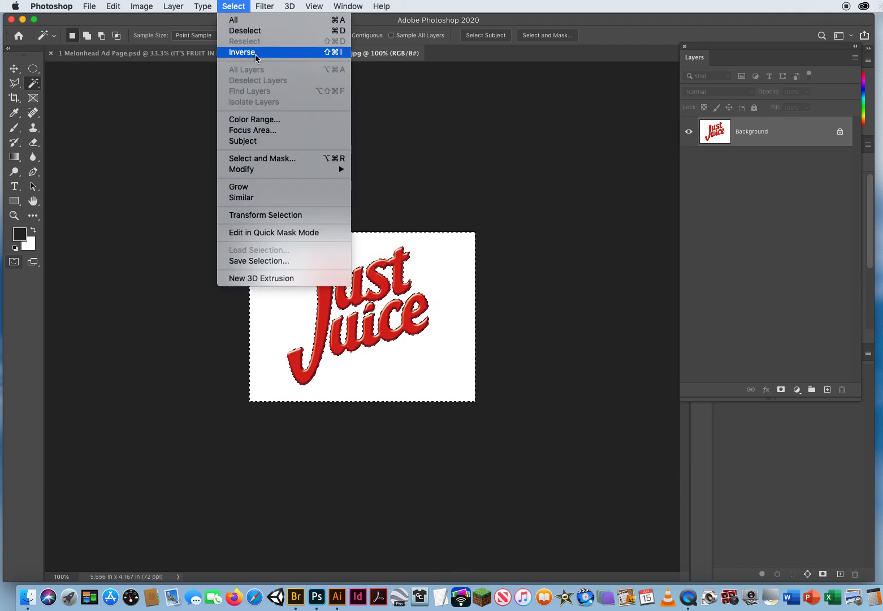
{"action": "left_click", "coordinate": [315, 52]}
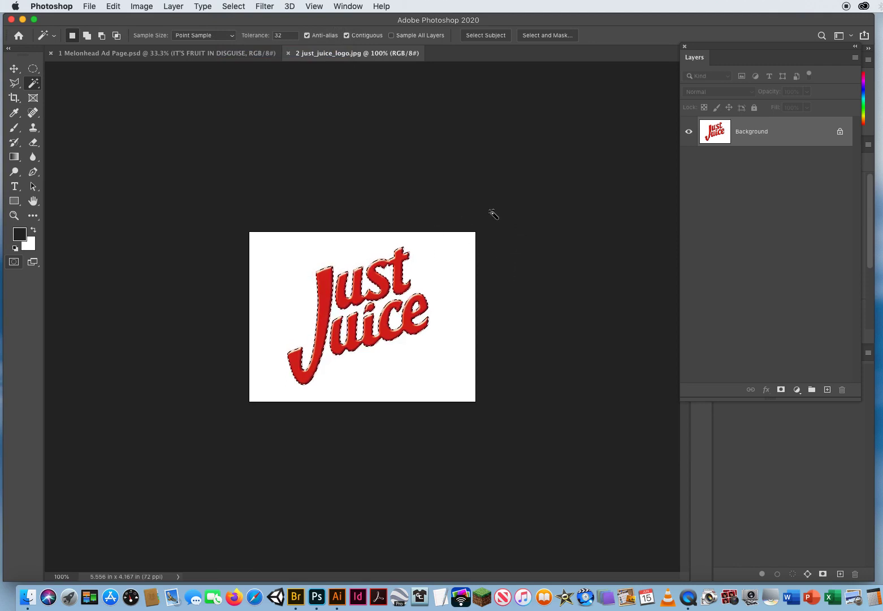
Move the selected logo into the Melonhead ad page and center it just above the IT'S FRUIT IN DISGUISE headline.
{"action": "left_click", "coordinate": [14, 69]}
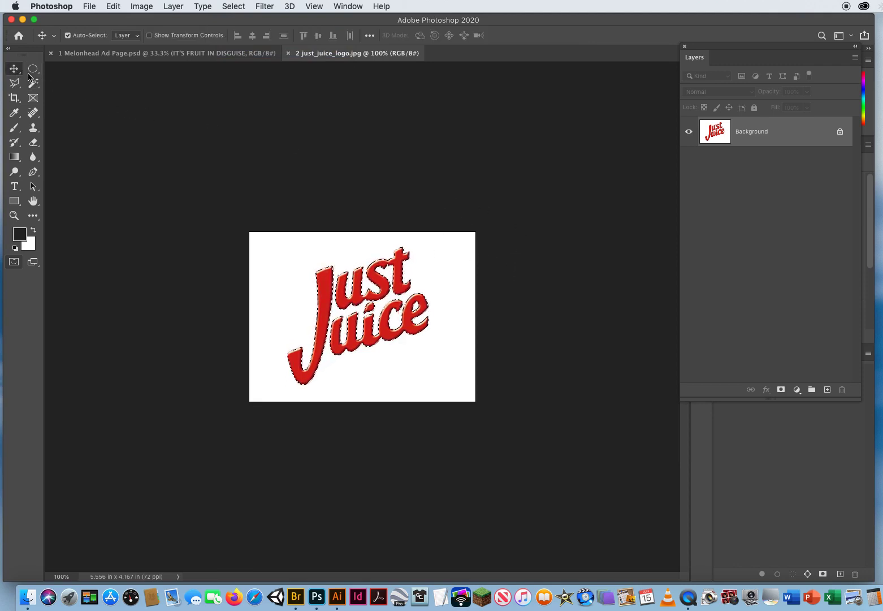
{"action": "left_click_drag", "start_coordinate": [327, 298], "coordinate": [187, 54]}
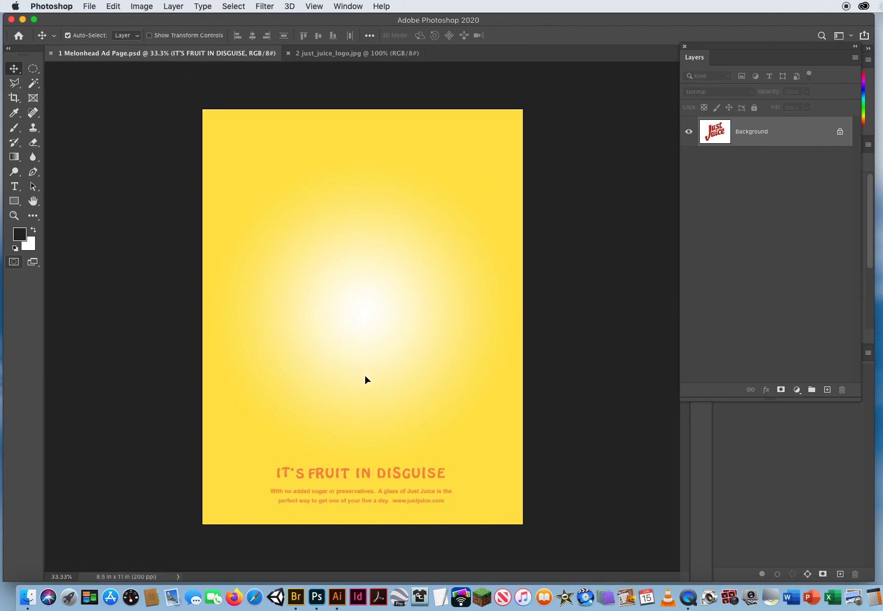
{"action": "mouse_move", "coordinate": [356, 426]}
{"action": "left_mouse_down"}
{"action": "mouse_move", "coordinate": [388, 465]}
{"action": "mouse_move", "coordinate": [370, 433]}
{"action": "left_mouse_up"}
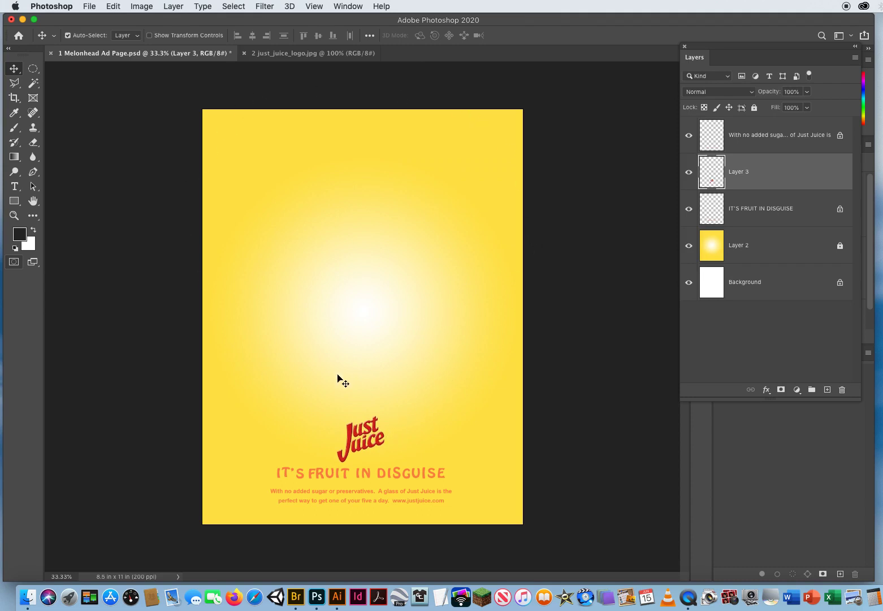
{"action": "left_click_drag", "start_coordinate": [362, 435], "coordinate": [364, 436]}
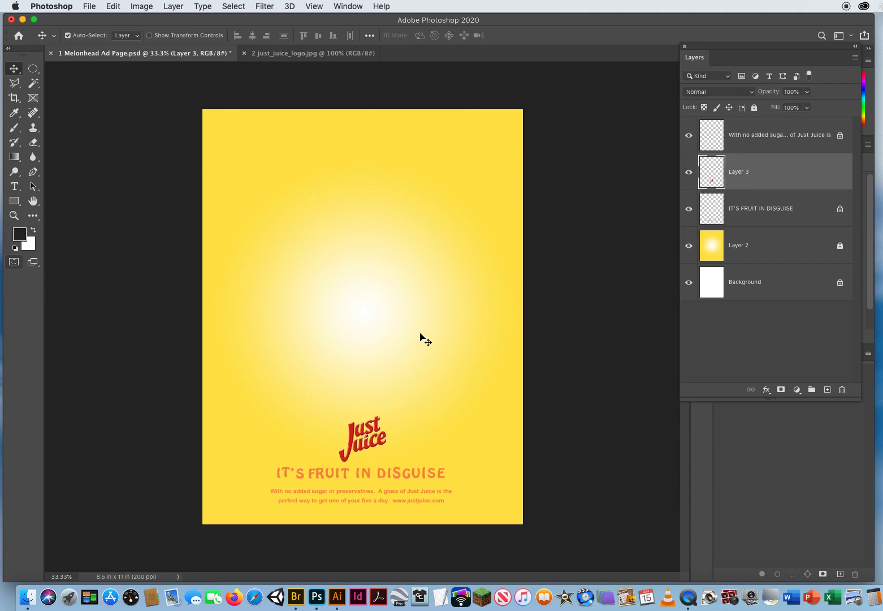
Return to the 2 just_juice_logo.jpg document and close it.
{"action": "left_click", "coordinate": [280, 53]}
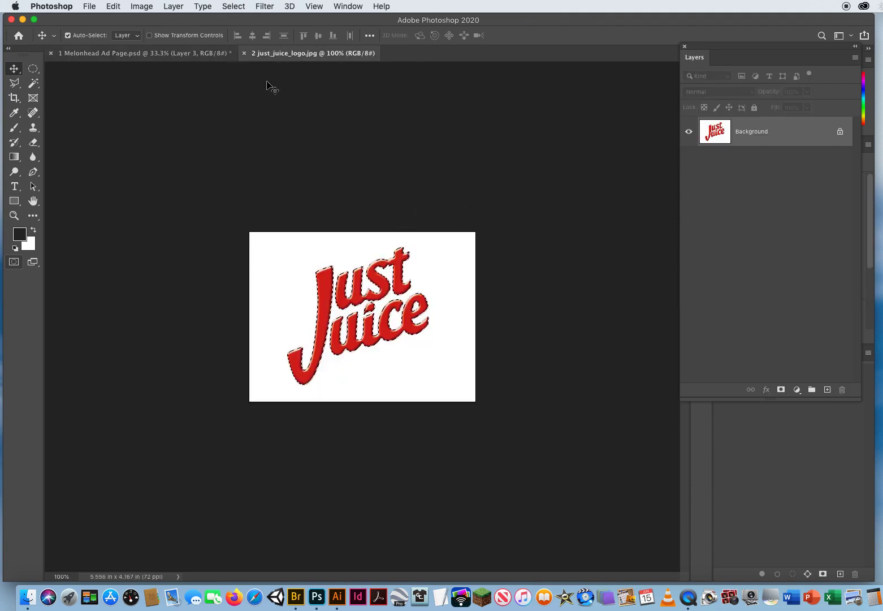
{"action": "left_click", "coordinate": [245, 53]}
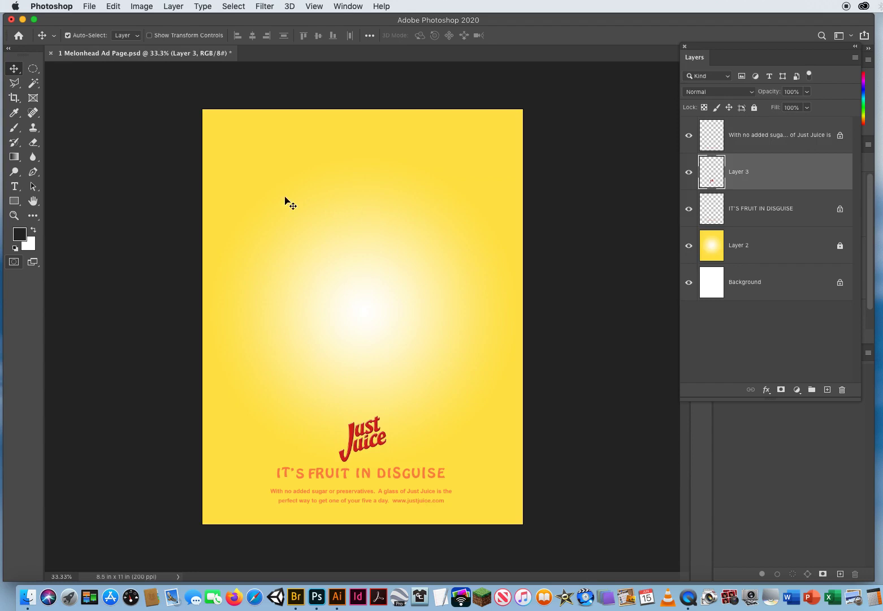
{"action": "left_click", "coordinate": [91, 7]}
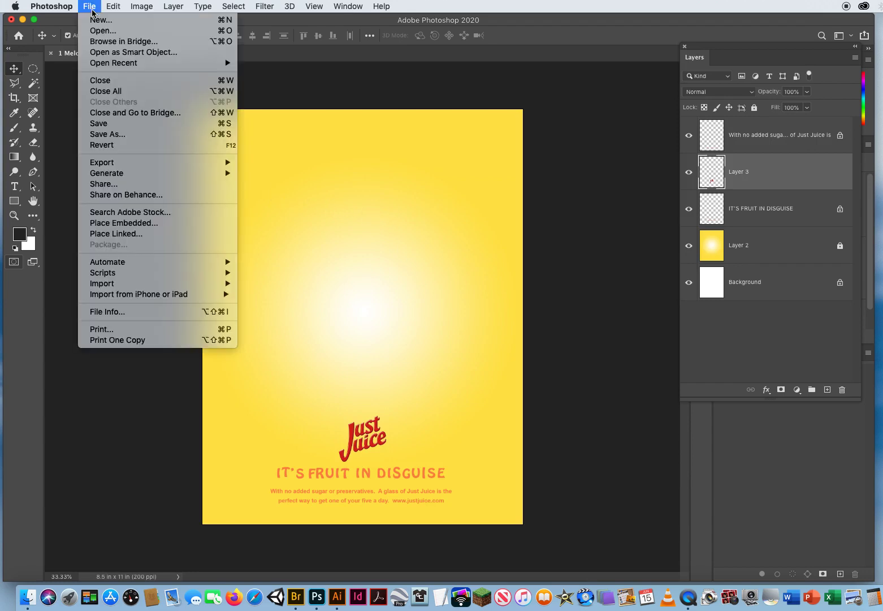
{"action": "left_click", "coordinate": [426, 280]}
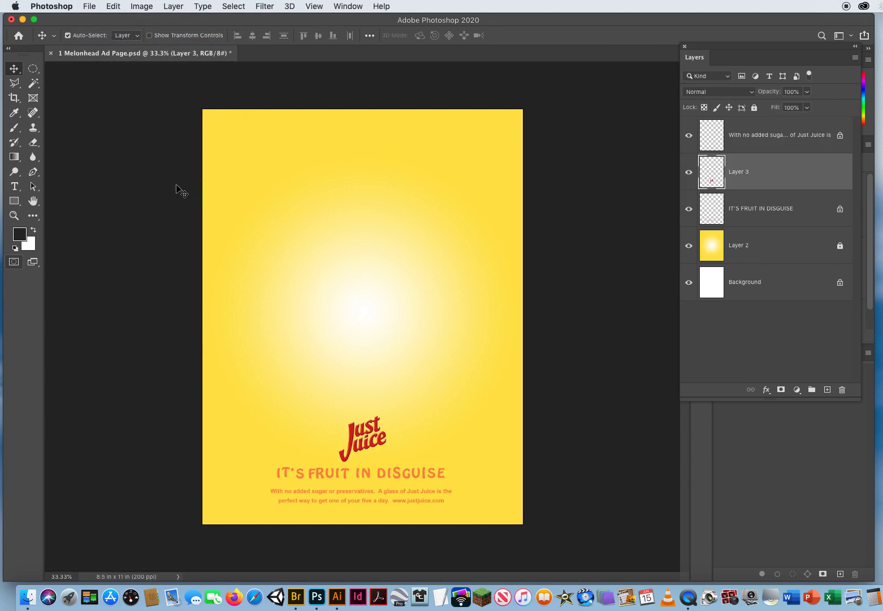
Switch to Adobe Bridge and preview the pear, avocado, melon, pineapple, pomegranate and watermelon images in the 4 Head Shapes folder.
{"action": "left_click", "coordinate": [301, 598]}
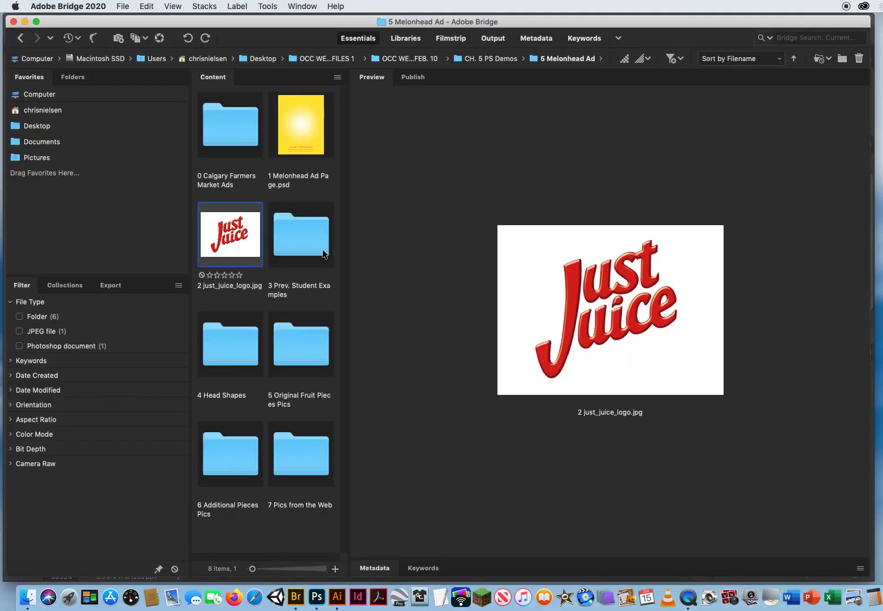
{"action": "left_click", "coordinate": [301, 232]}
{"action": "left_click", "coordinate": [232, 357]}
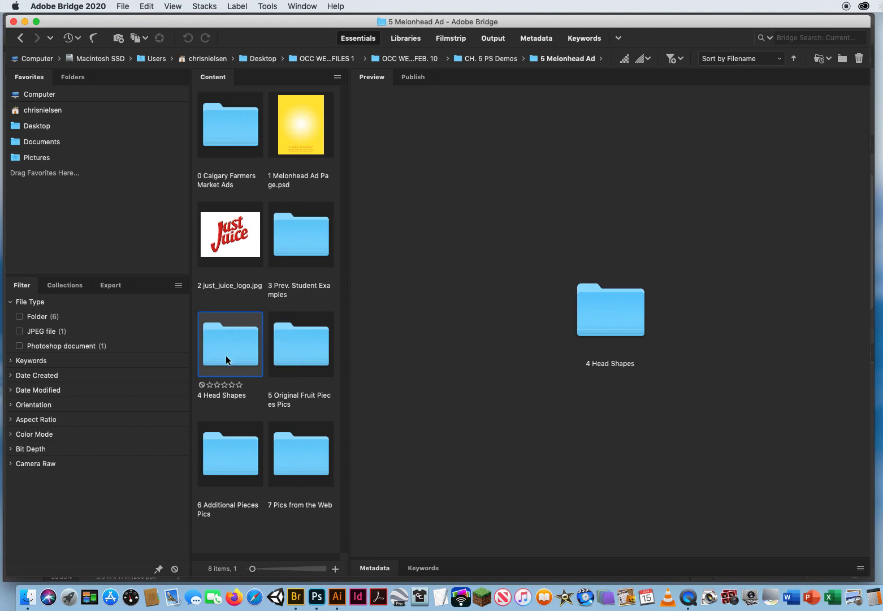
{"action": "double_click", "coordinate": [226, 356]}
{"action": "left_click", "coordinate": [226, 129]}
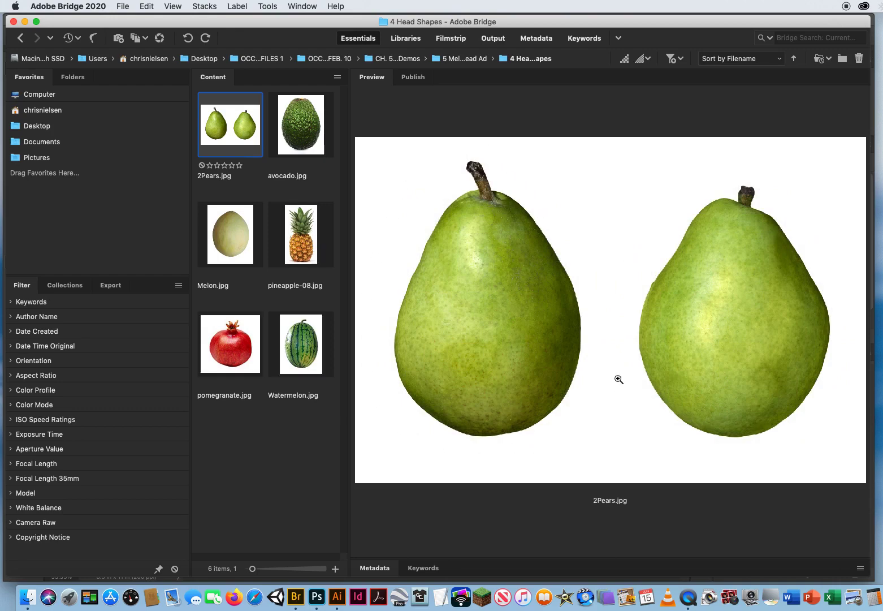
{"action": "left_click", "coordinate": [287, 124]}
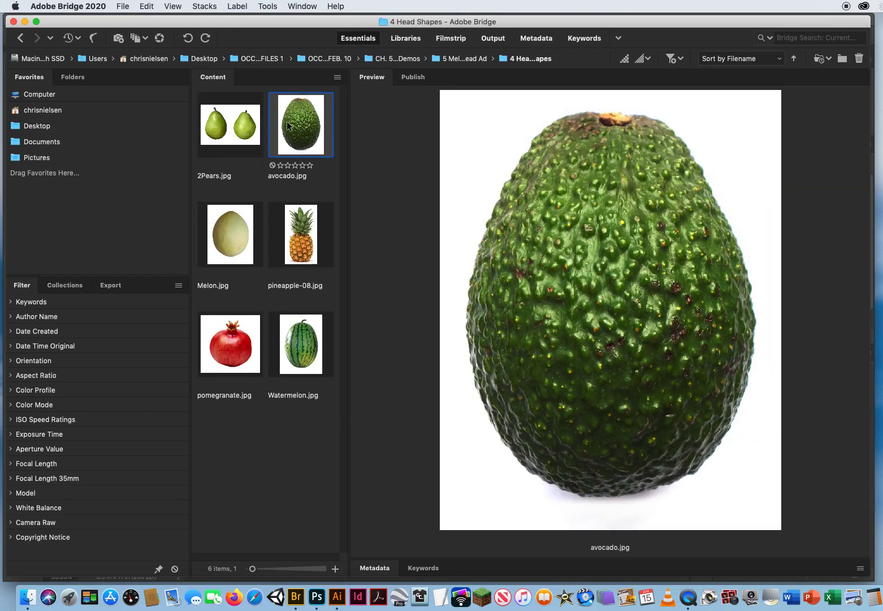
{"action": "left_click", "coordinate": [231, 227]}
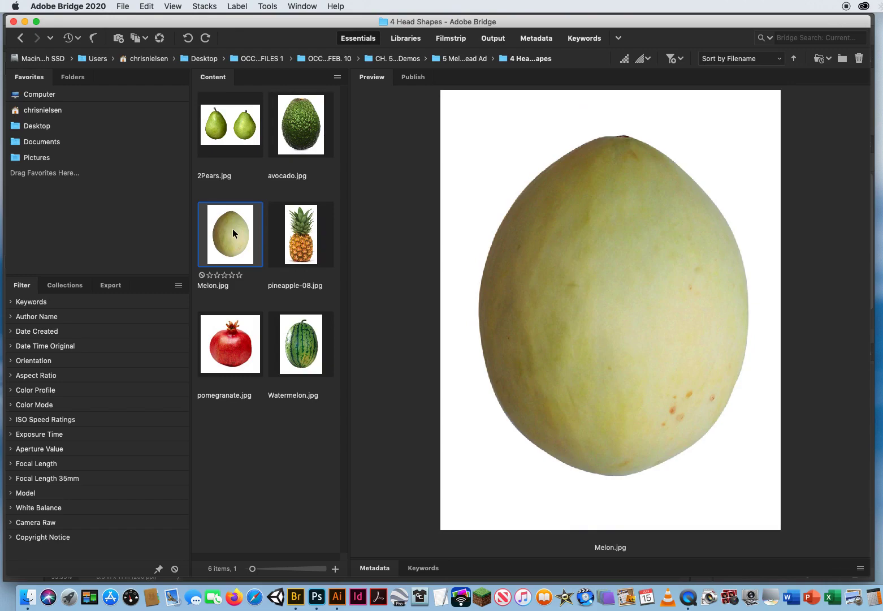
{"action": "left_click", "coordinate": [225, 342]}
{"action": "left_click", "coordinate": [302, 341]}
{"action": "left_click", "coordinate": [305, 228]}
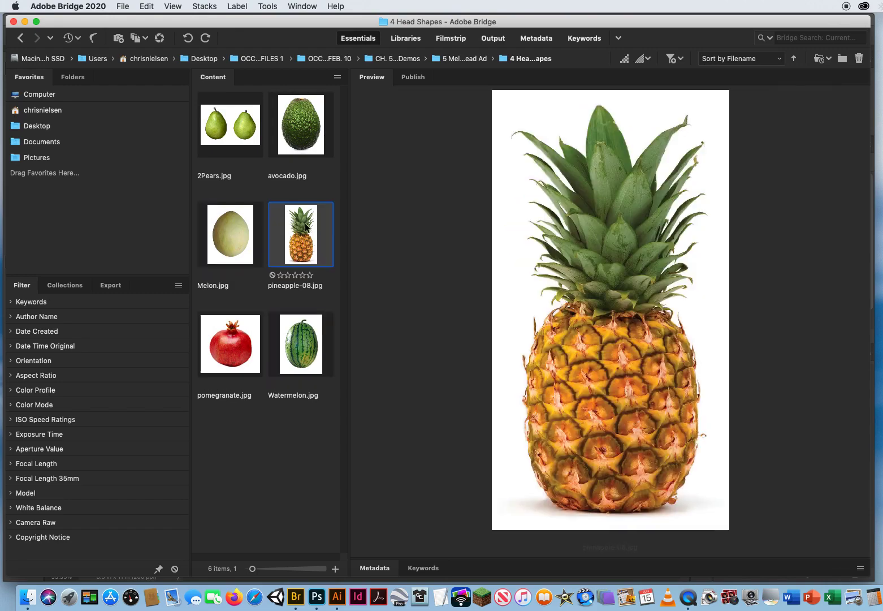
{"action": "left_click", "coordinate": [229, 236]}
{"action": "left_click", "coordinate": [242, 377]}
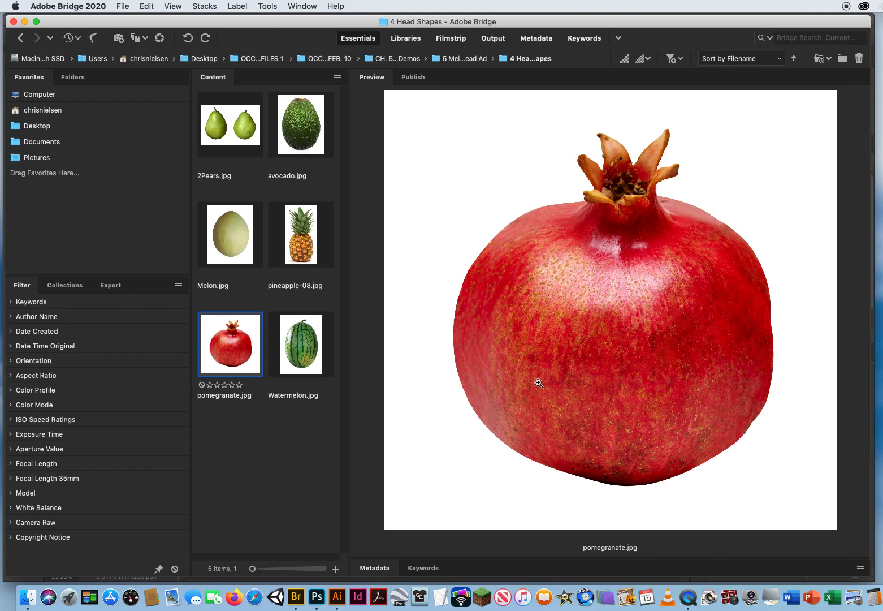
Go back to the 5 Melonhead Ad folder and preview the fruit and vegetable images in 5 Original Fruit Pieces Pics.
{"action": "left_click", "coordinate": [463, 58]}
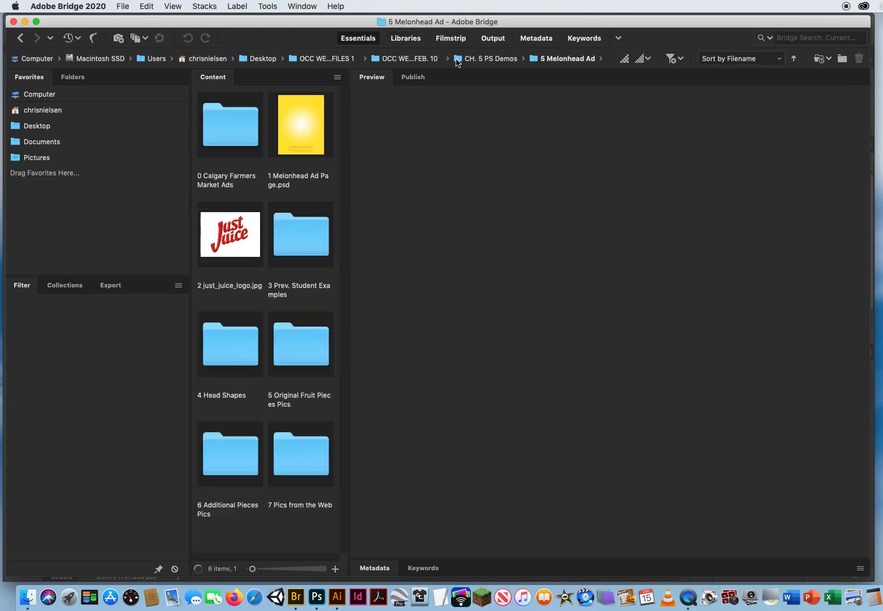
{"action": "double_click", "coordinate": [300, 349]}
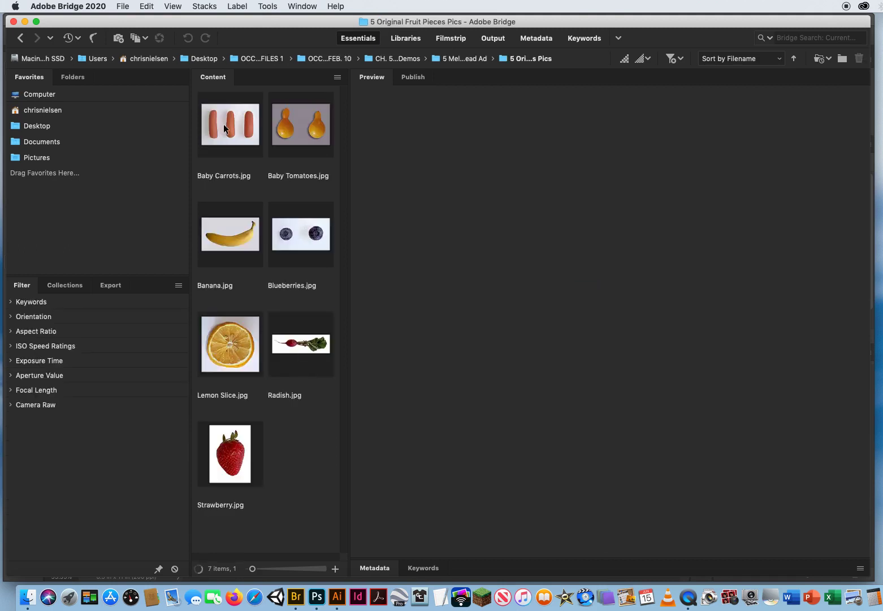
{"action": "left_click", "coordinate": [223, 122]}
{"action": "left_click", "coordinate": [281, 135]}
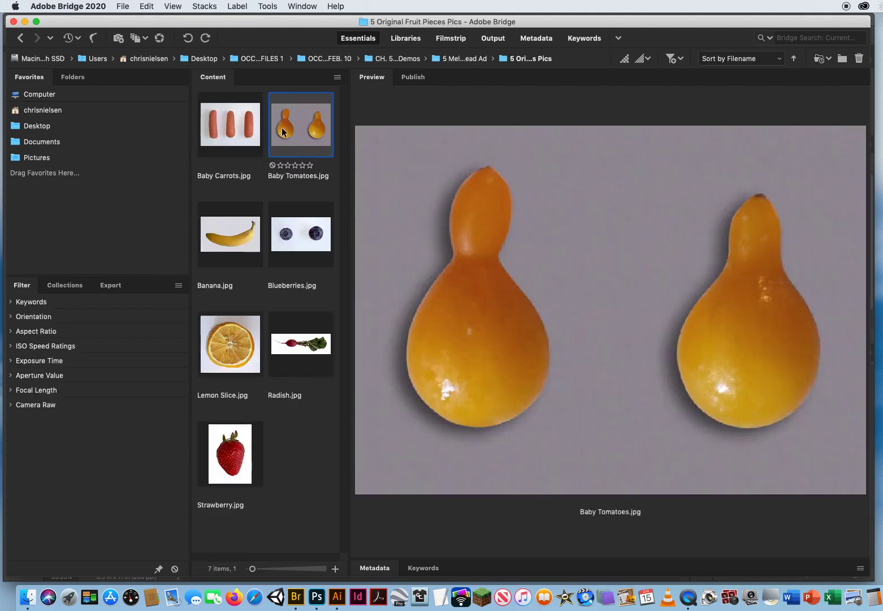
{"action": "left_click", "coordinate": [219, 237]}
{"action": "left_click", "coordinate": [303, 250]}
{"action": "left_click", "coordinate": [249, 342]}
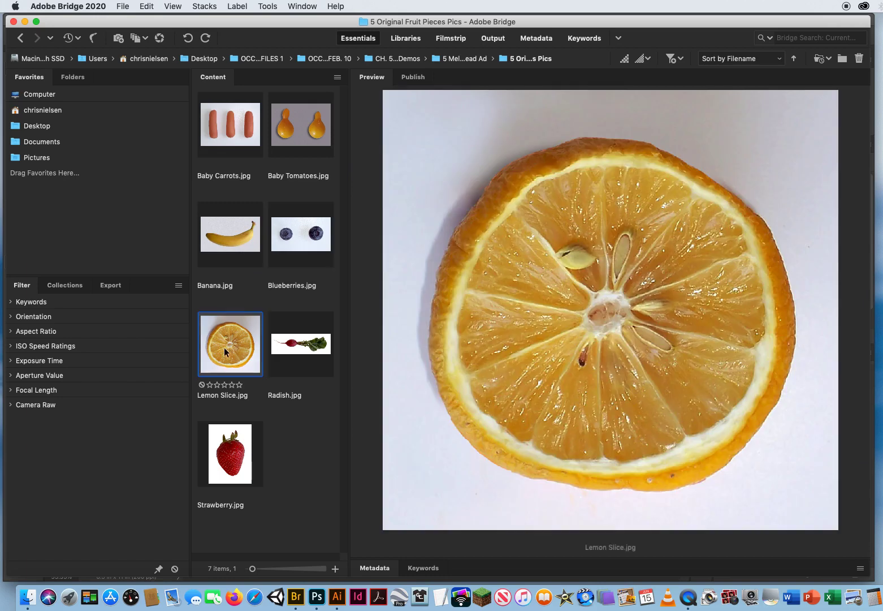
{"action": "left_click", "coordinate": [312, 346]}
{"action": "left_click", "coordinate": [252, 466]}
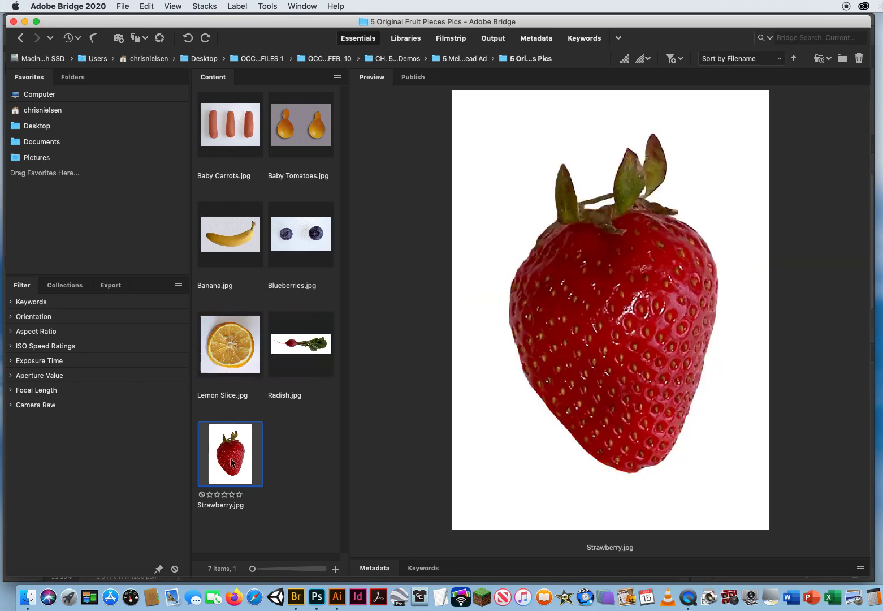
{"action": "left_click", "coordinate": [295, 242]}
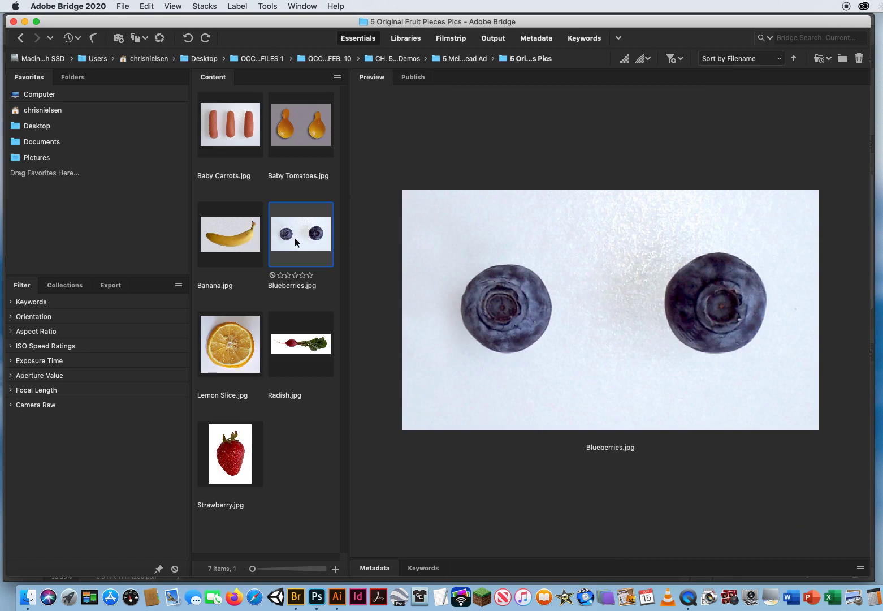
Return to the 5 Melonhead Ad folder and preview several produce photos in 6 Additional Pieces Pics, from IMG_1406.JPG to IMG_1422.JPG.
{"action": "left_click", "coordinate": [451, 59]}
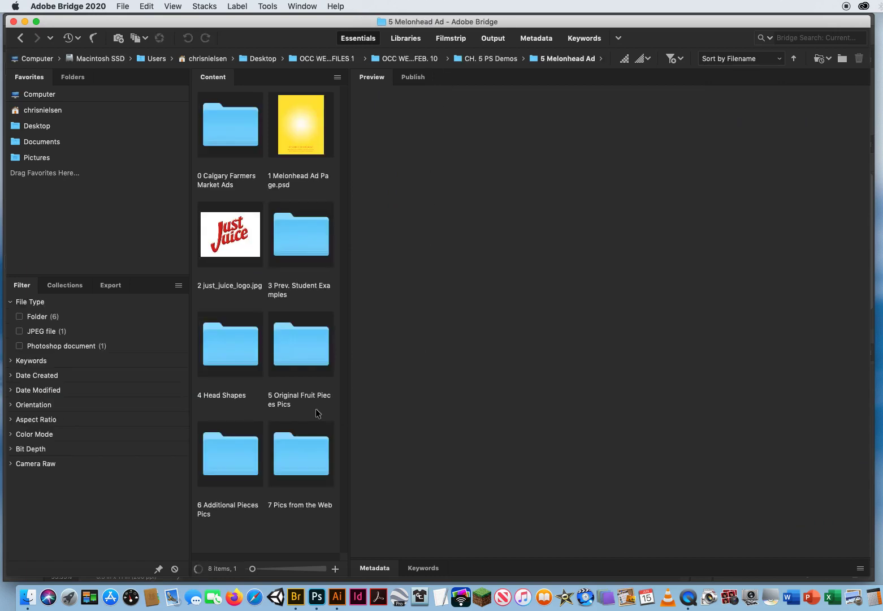
{"action": "double_click", "coordinate": [225, 455]}
{"action": "left_click", "coordinate": [231, 126]}
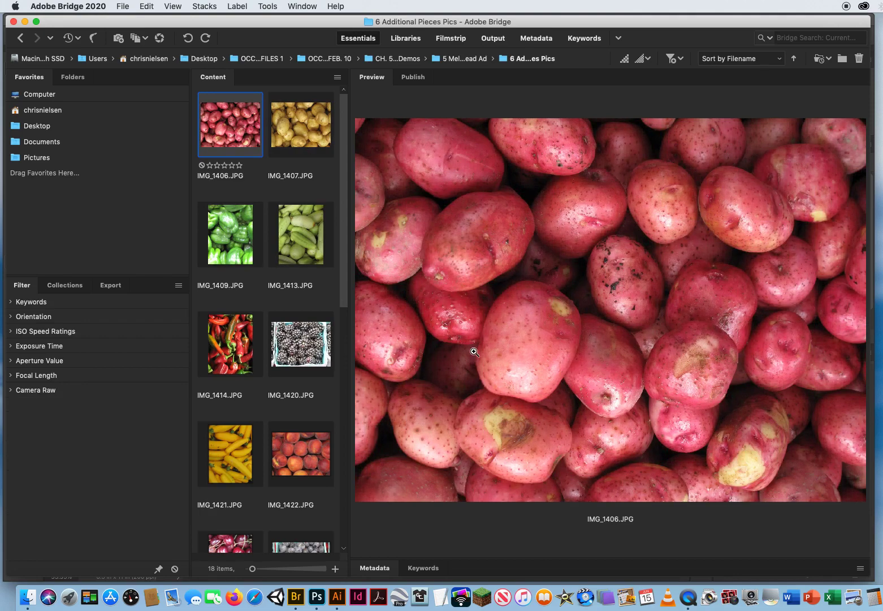
{"action": "left_click", "coordinate": [288, 233]}
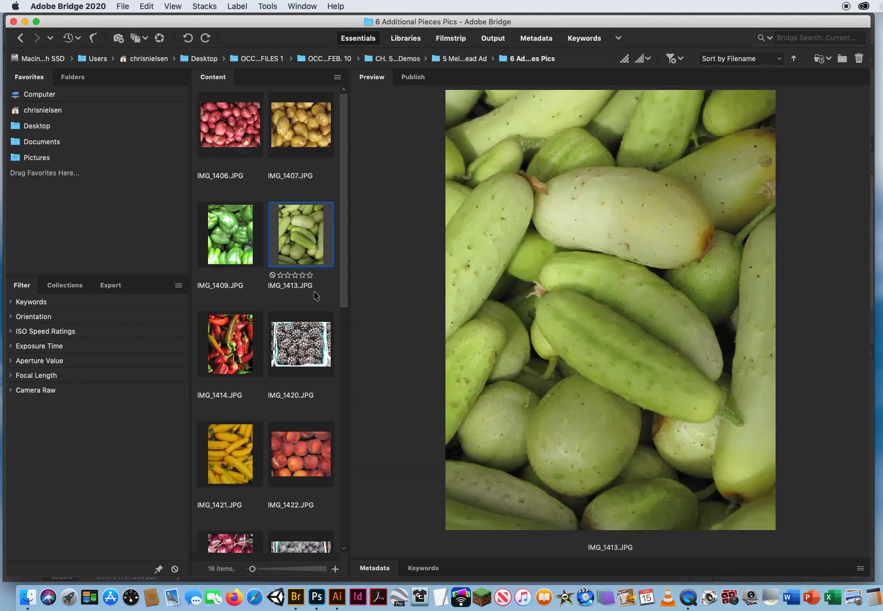
{"action": "left_click", "coordinate": [298, 333]}
{"action": "left_click", "coordinate": [229, 346]}
{"action": "left_click", "coordinate": [229, 453]}
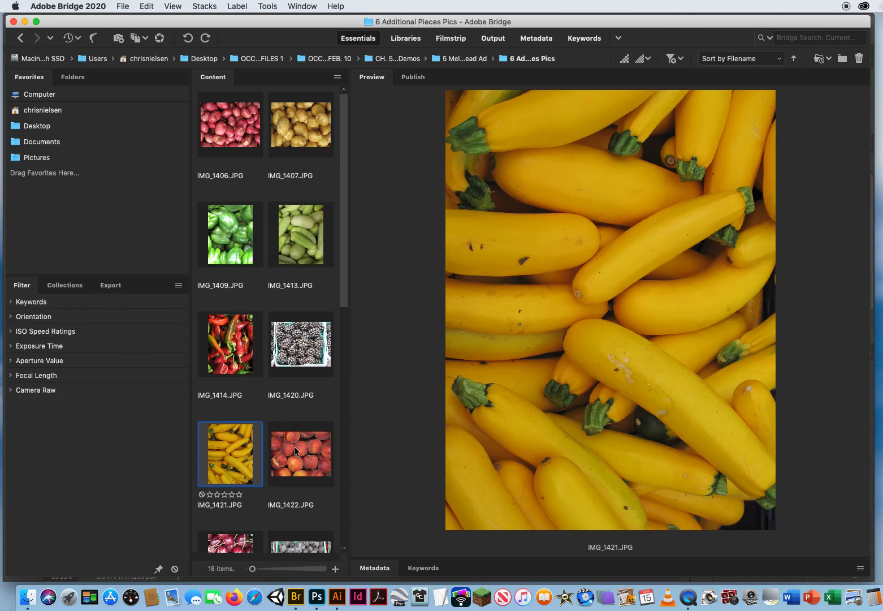
{"action": "left_click", "coordinate": [297, 450]}
{"action": "left_click_drag", "start_coordinate": [341, 261], "coordinate": [330, 185]}
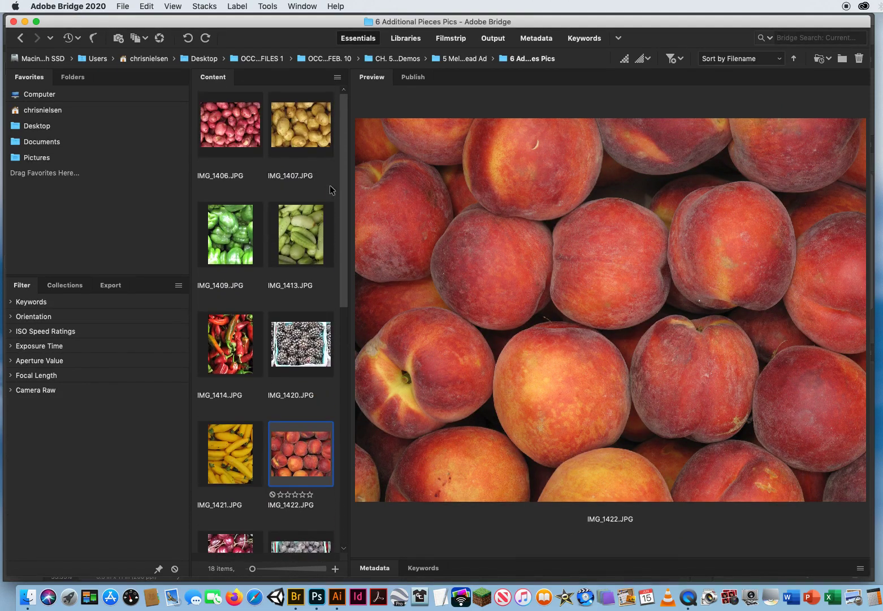
Open the 7 Pics from the Web folder from 5 Melonhead Ad and preview its hats, kiwi slice, candy corn, sunglasses and watermelon slice.
{"action": "left_click", "coordinate": [452, 58]}
{"action": "double_click", "coordinate": [286, 456]}
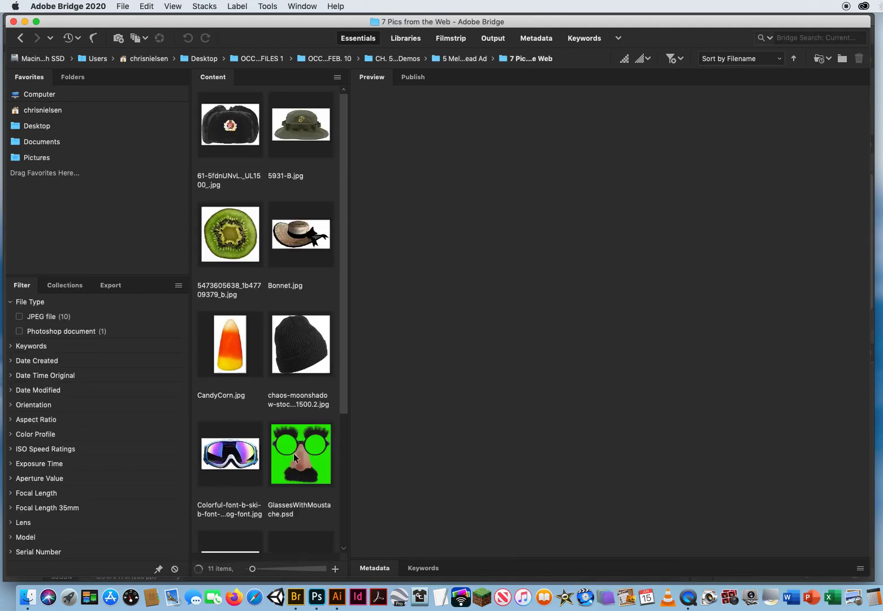
{"action": "left_click", "coordinate": [231, 133]}
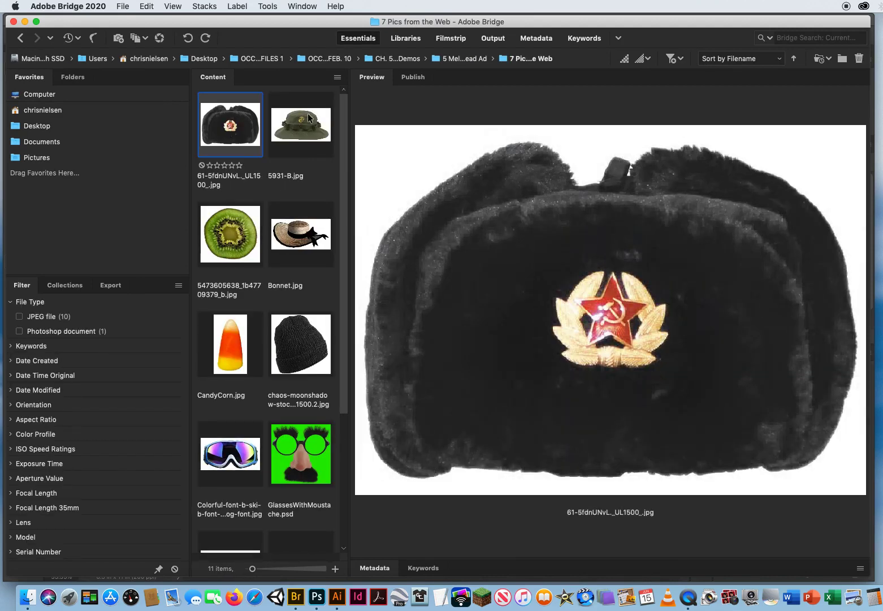
{"action": "left_click", "coordinate": [307, 125]}
{"action": "left_click", "coordinate": [300, 236]}
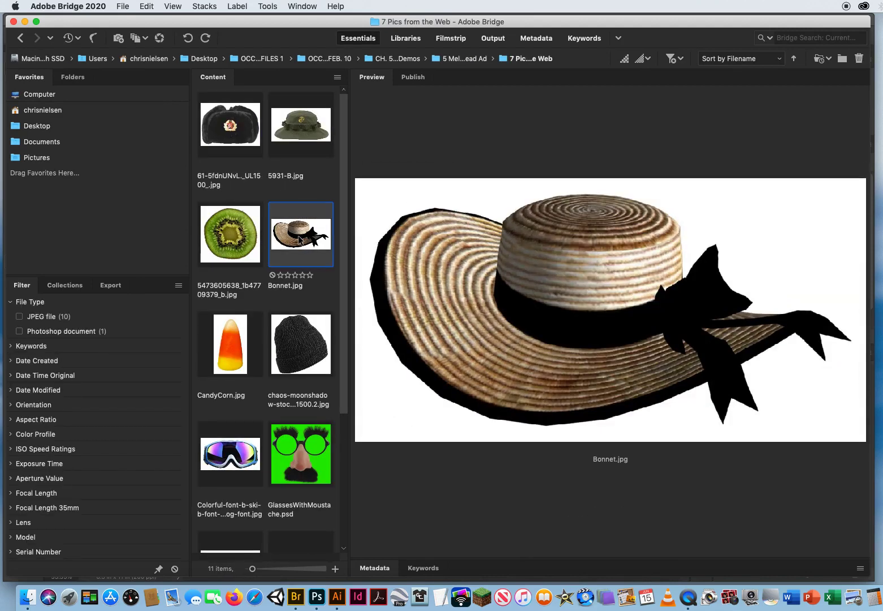
{"action": "left_click", "coordinate": [240, 239]}
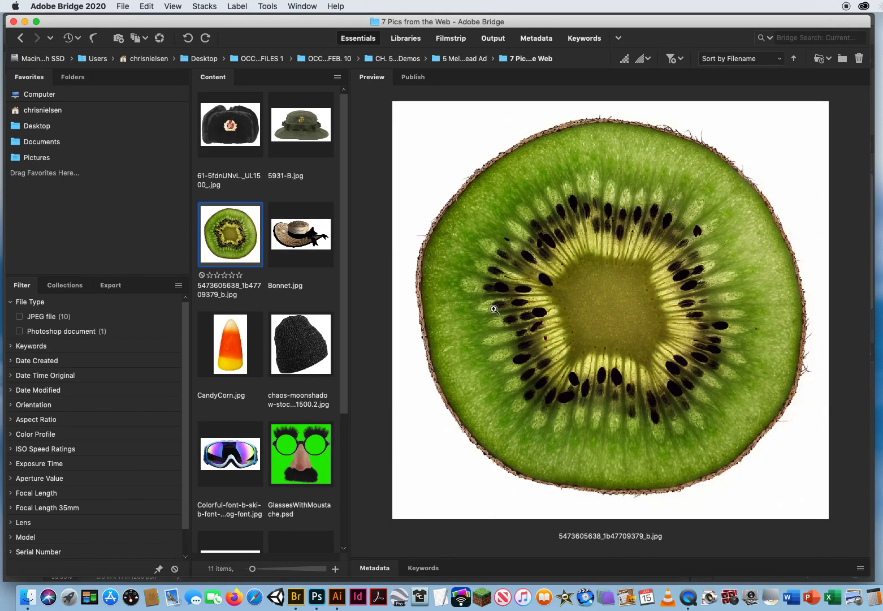
{"action": "key", "text": "Down"}
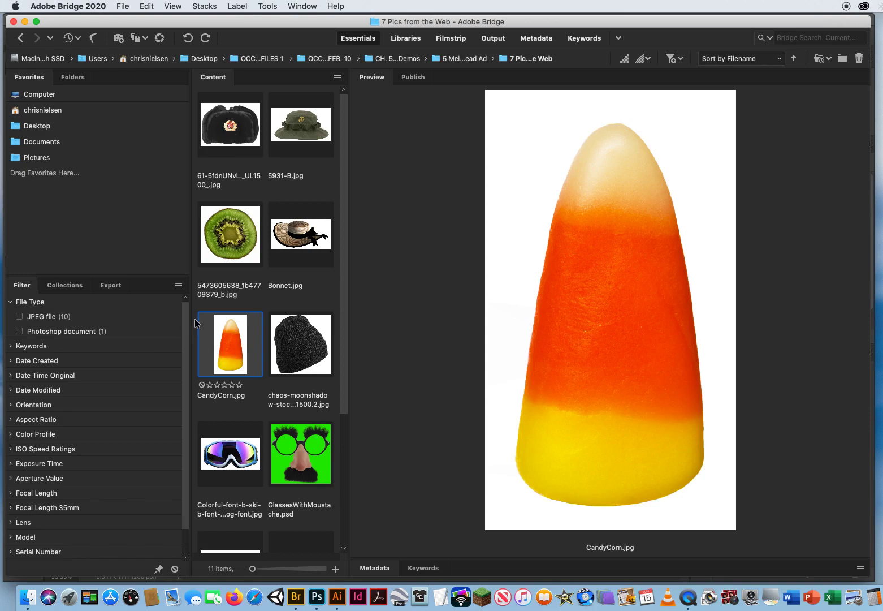
{"action": "left_click_drag", "start_coordinate": [342, 322], "coordinate": [347, 458]}
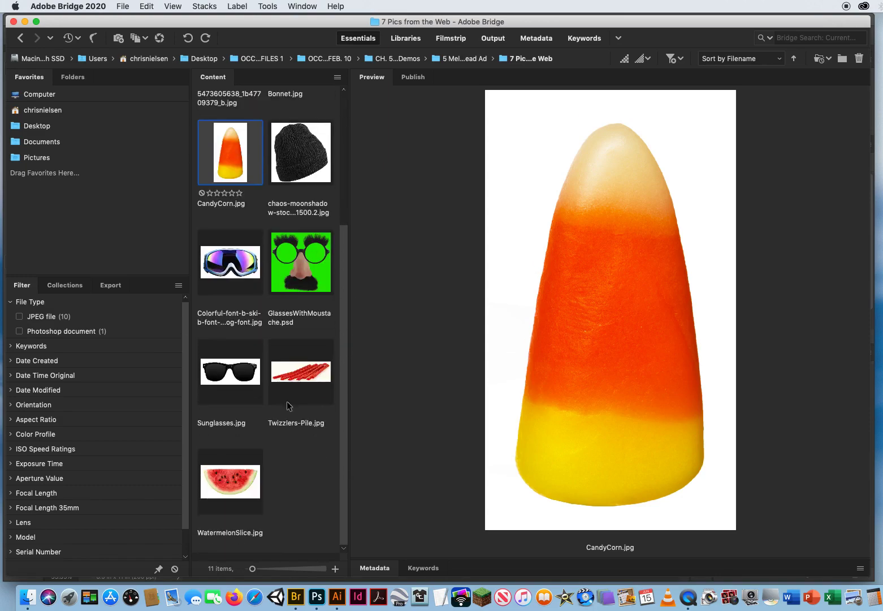
{"action": "left_click", "coordinate": [229, 366]}
{"action": "left_click", "coordinate": [240, 482]}
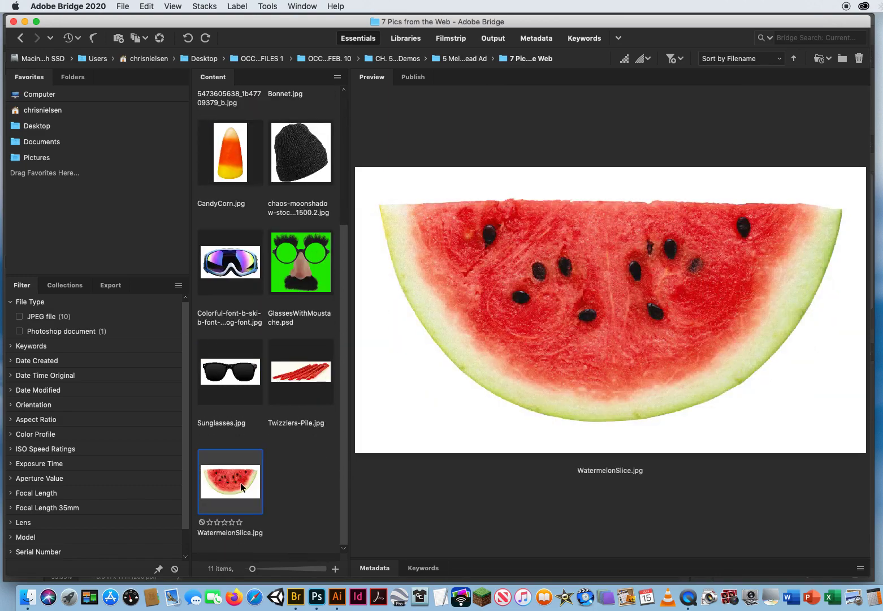
{"action": "left_click", "coordinate": [235, 154]}
{"action": "left_click", "coordinate": [299, 157]}
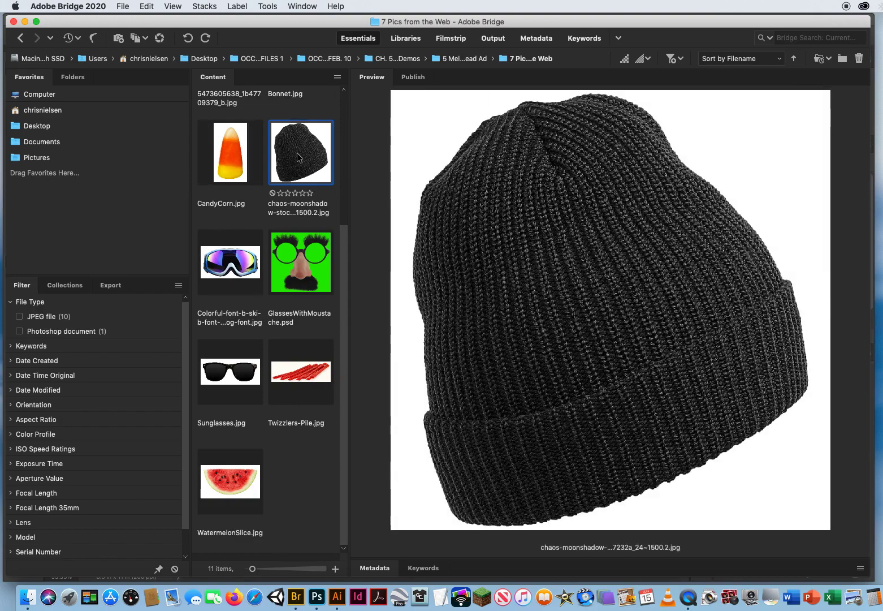
Open the 3 Prev. Student Examples folder from 5 Melonhead Ad and preview its first four student ads.
{"action": "left_click", "coordinate": [452, 58]}
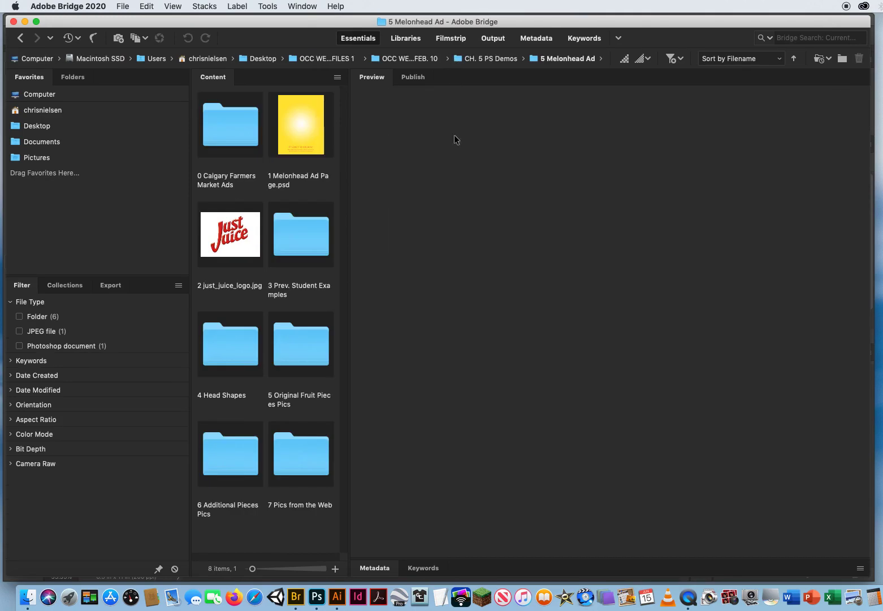
{"action": "left_click", "coordinate": [298, 244]}
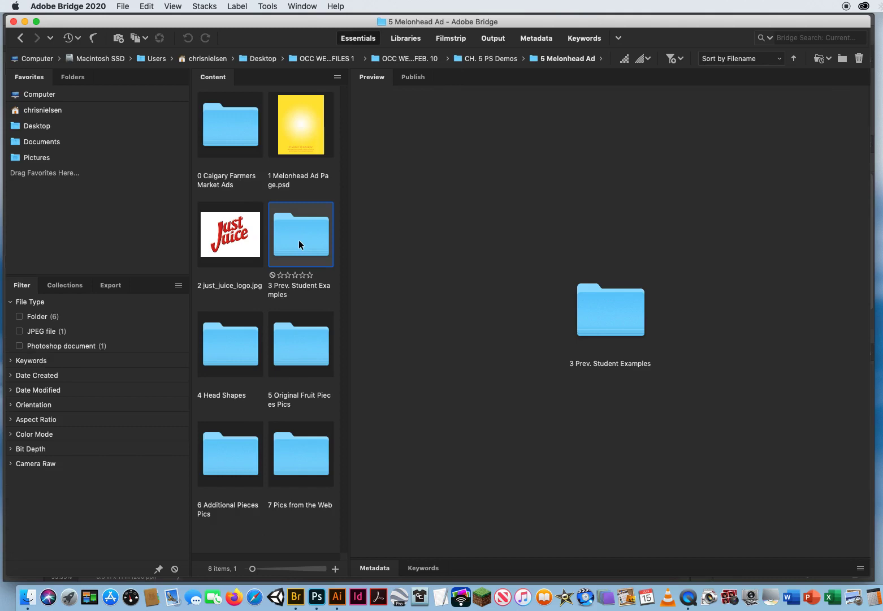
{"action": "double_click", "coordinate": [298, 244]}
{"action": "left_click", "coordinate": [235, 131]}
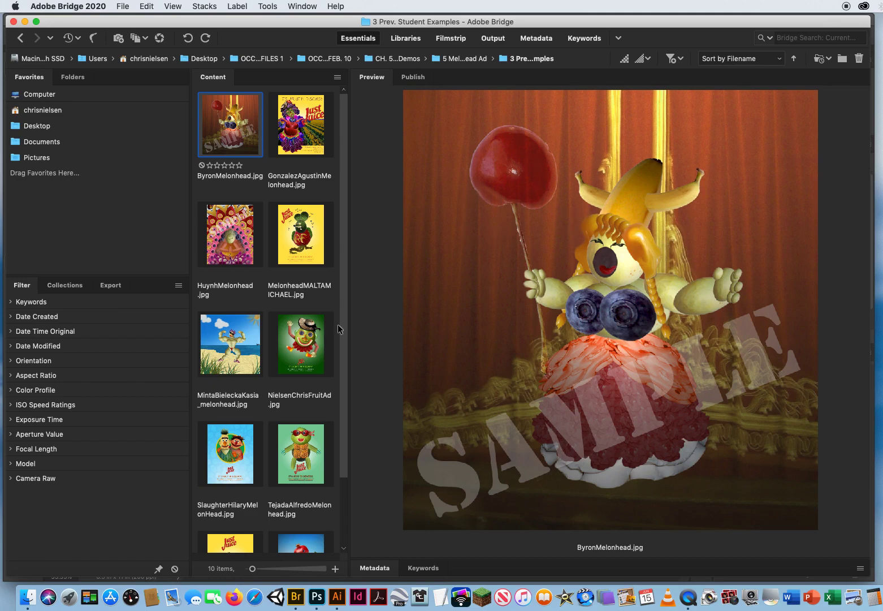
{"action": "left_click", "coordinate": [295, 120]}
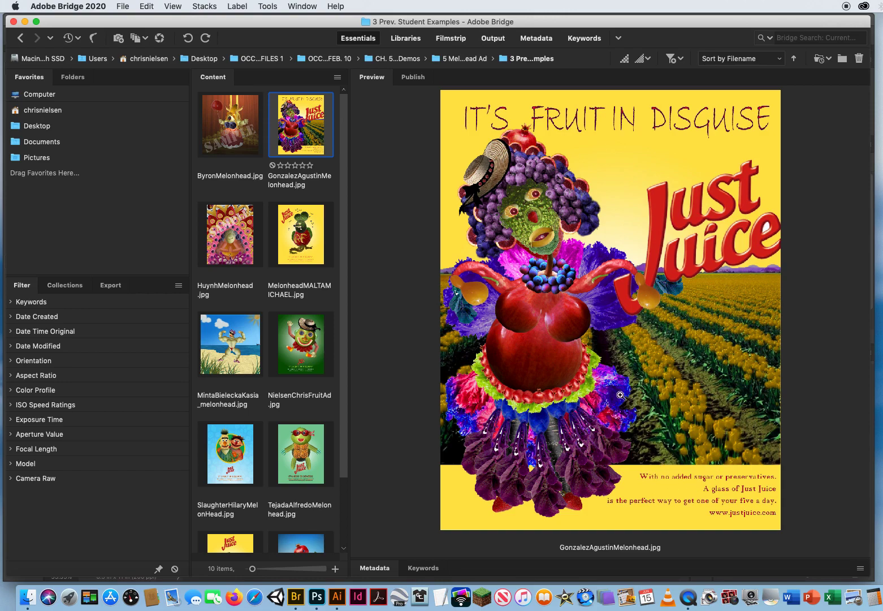
{"action": "left_click", "coordinate": [226, 237]}
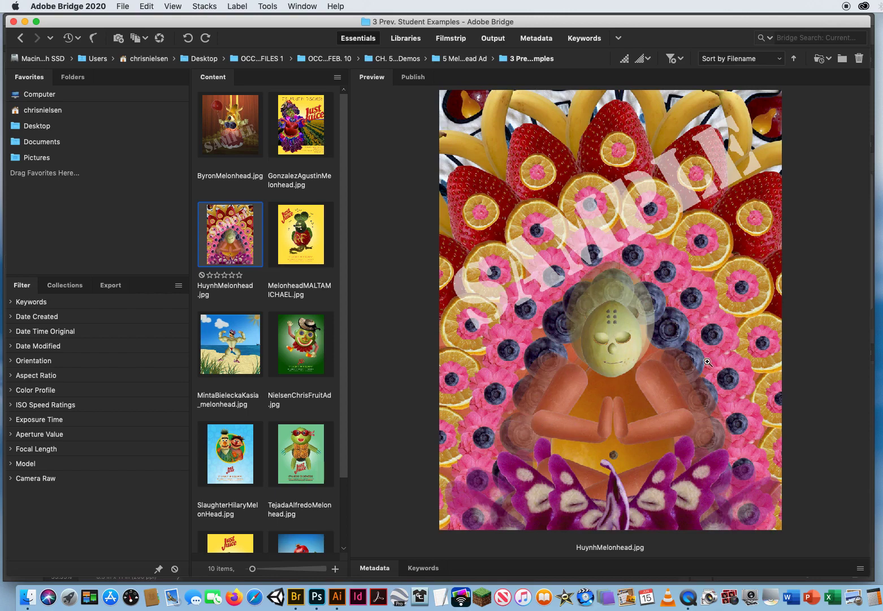
{"action": "left_click", "coordinate": [300, 242]}
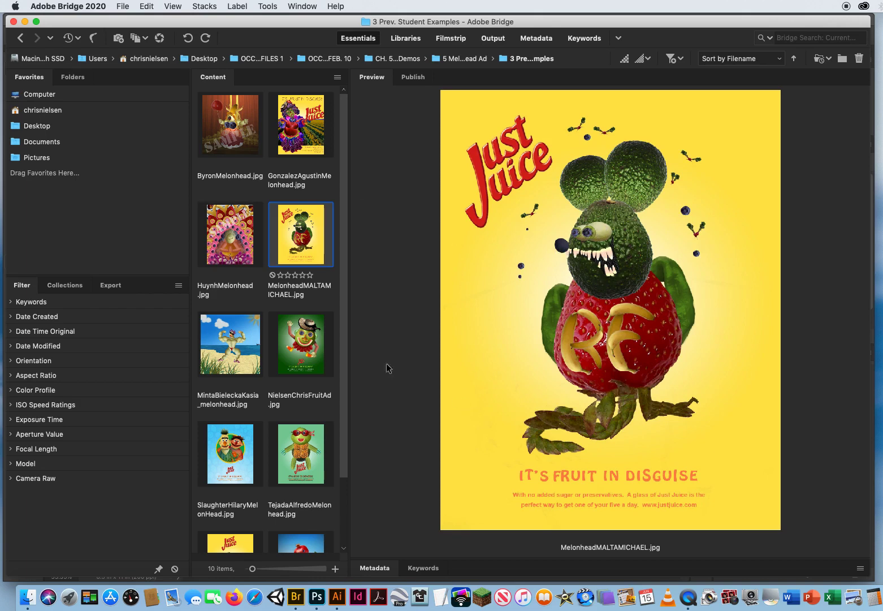
Preview the student ads showing the beach bodybuilder, the straw-hatted pear, Bert and Ernie, and the masked turtle.
{"action": "left_click", "coordinate": [226, 334]}
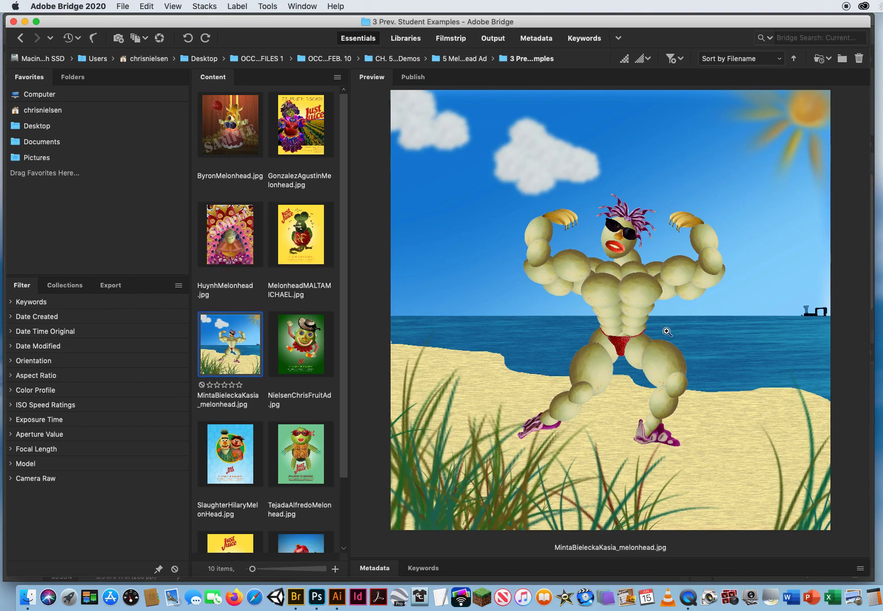
{"action": "left_click", "coordinate": [310, 343]}
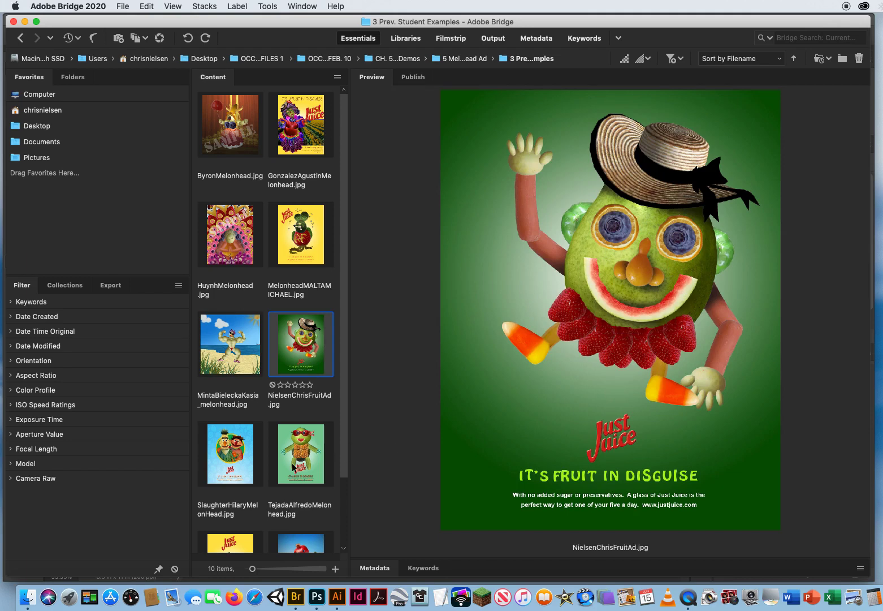
{"action": "left_click", "coordinate": [229, 448]}
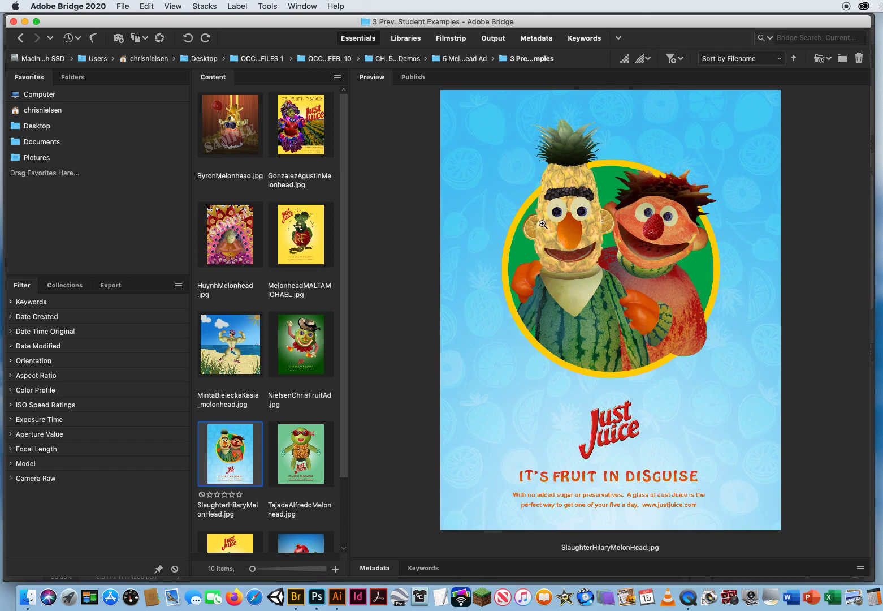
{"action": "left_click", "coordinate": [306, 449]}
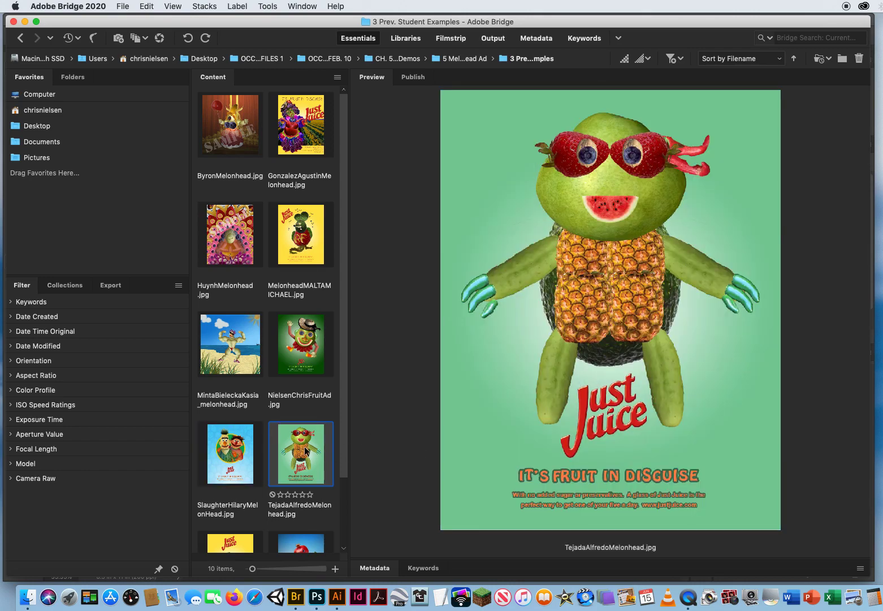
{"action": "left_click_drag", "start_coordinate": [347, 318], "coordinate": [355, 476]}
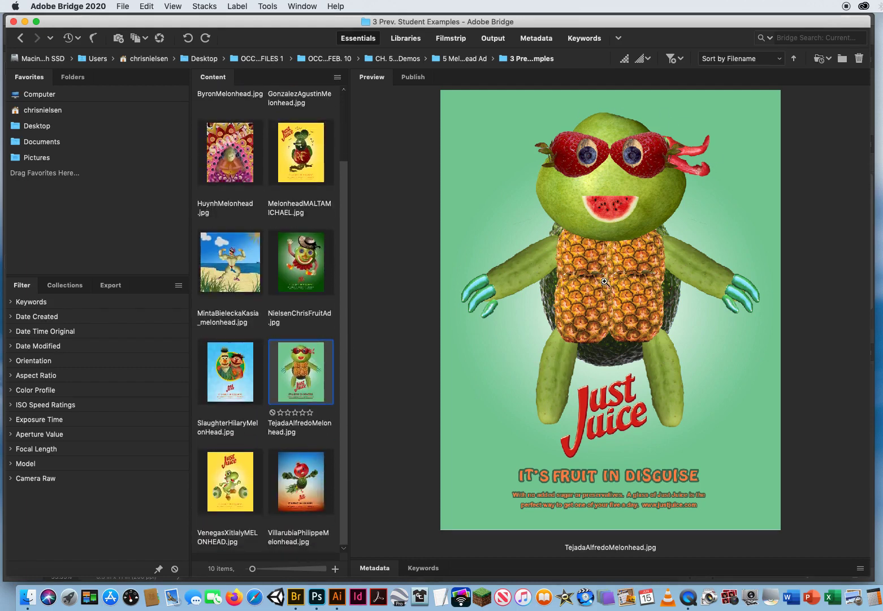
Preview the Yoshi ad and the pomegranate-headed bird ad, and magnify the bird's feet.
{"action": "left_click", "coordinate": [233, 484]}
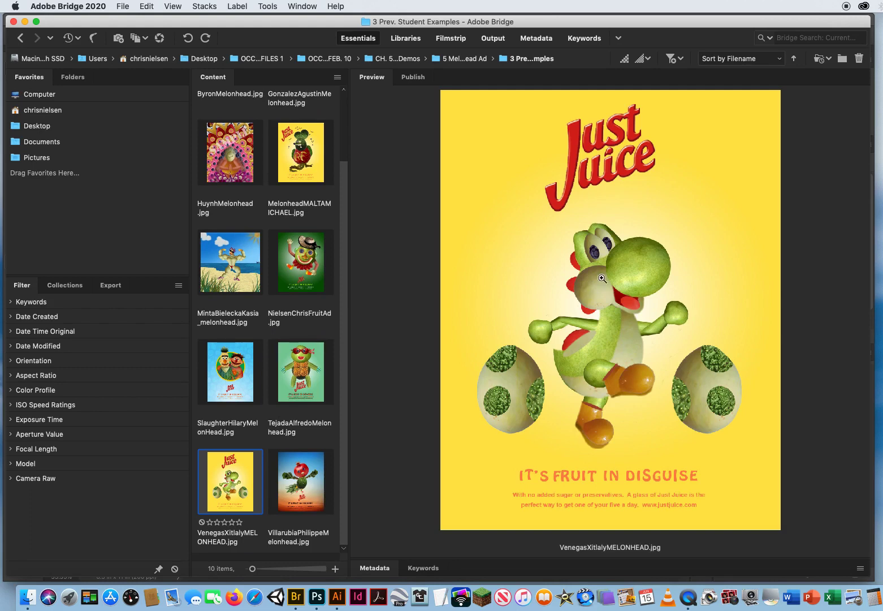
{"action": "left_click", "coordinate": [301, 475]}
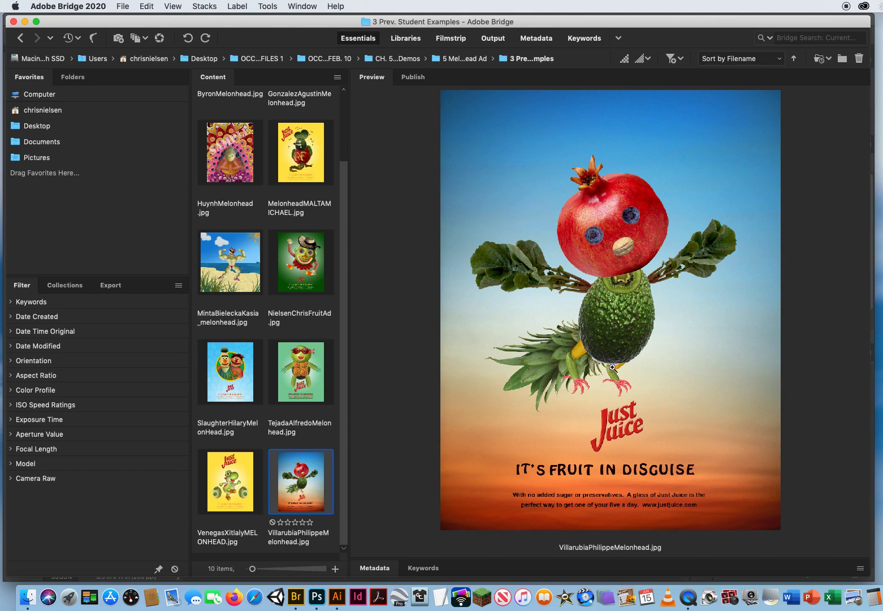
{"action": "left_click", "coordinate": [589, 389]}
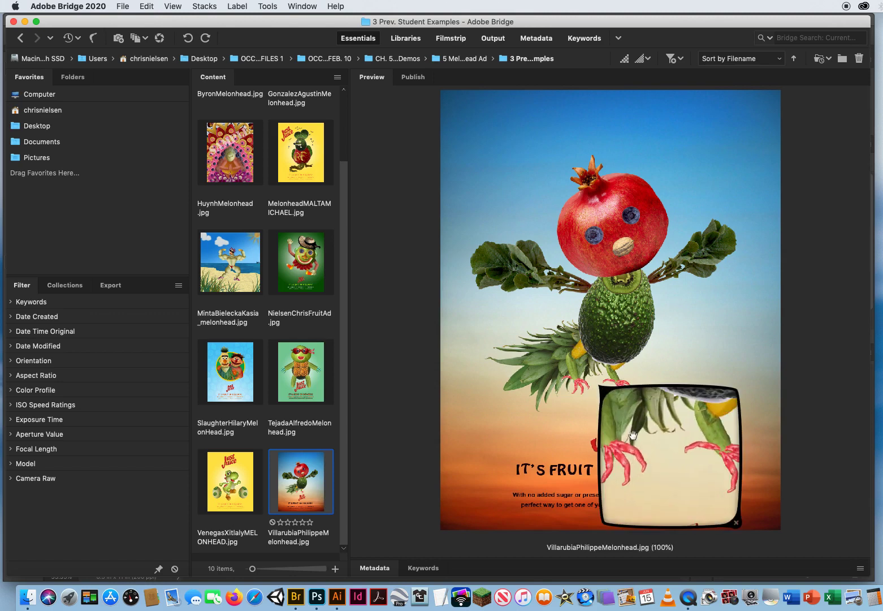
{"action": "left_click", "coordinate": [608, 396]}
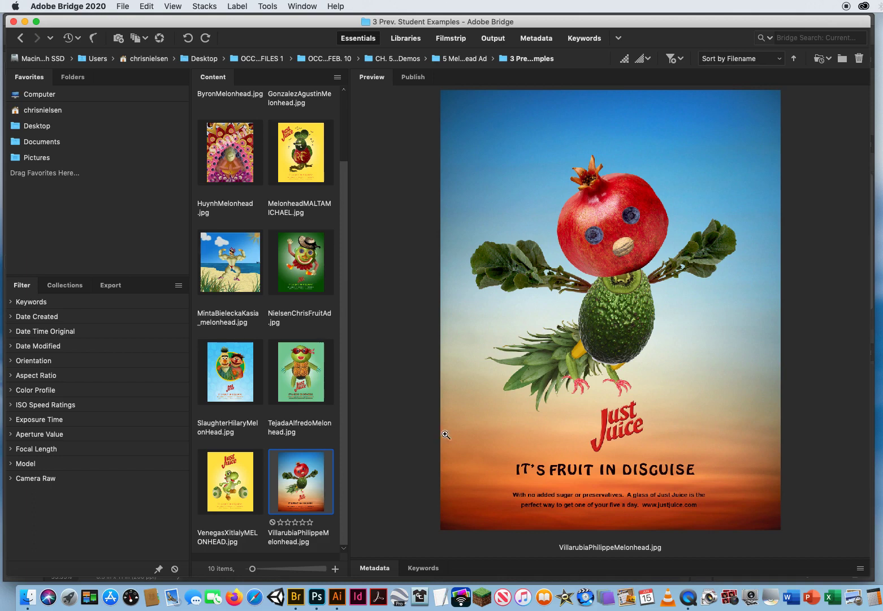
Review the student examples again, previewing the avocado-headed rat, Bert and Ernie, and Yoshi ads.
{"action": "scroll", "coordinate": [334, 207], "scroll_direction": "up", "scroll_amount": 3}
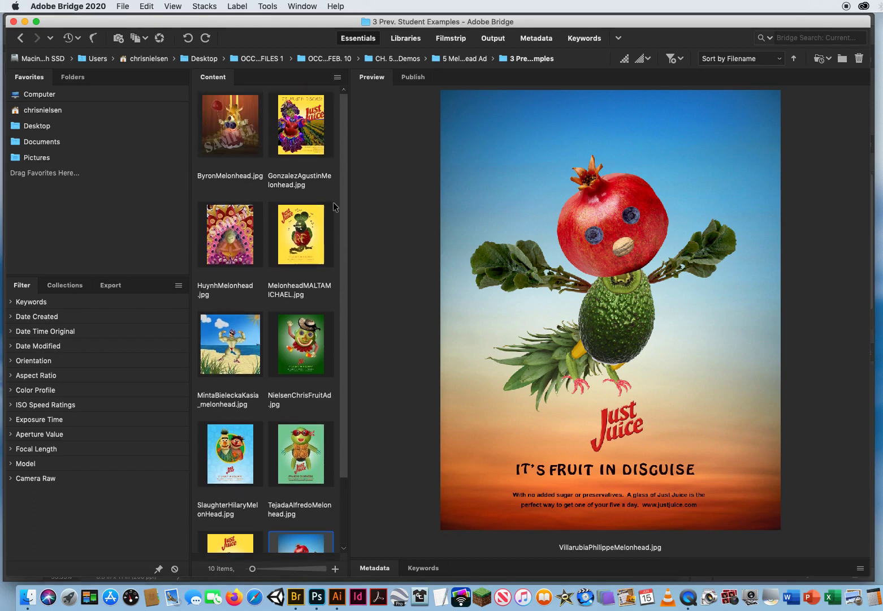
{"action": "scroll", "coordinate": [343, 259], "scroll_direction": "down", "scroll_amount": 3}
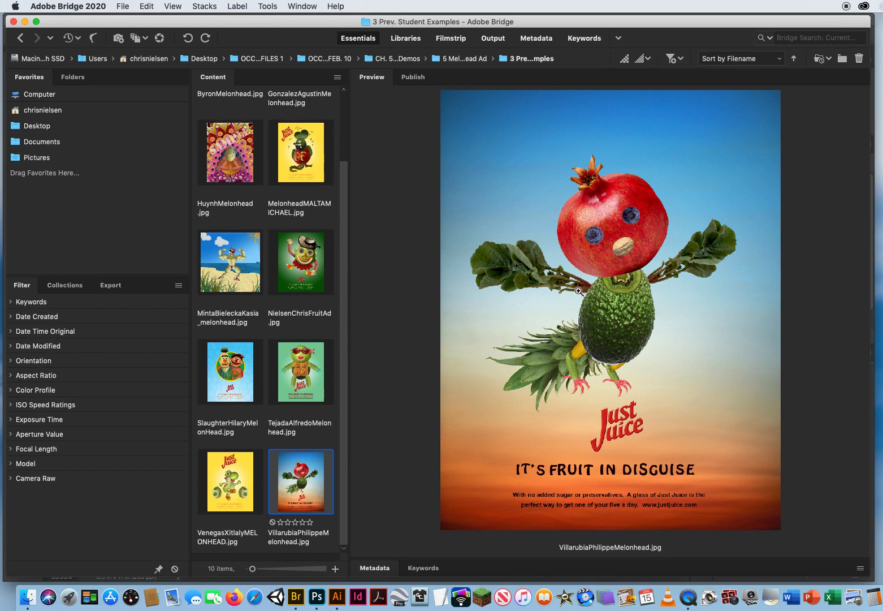
{"action": "left_click", "coordinate": [301, 169]}
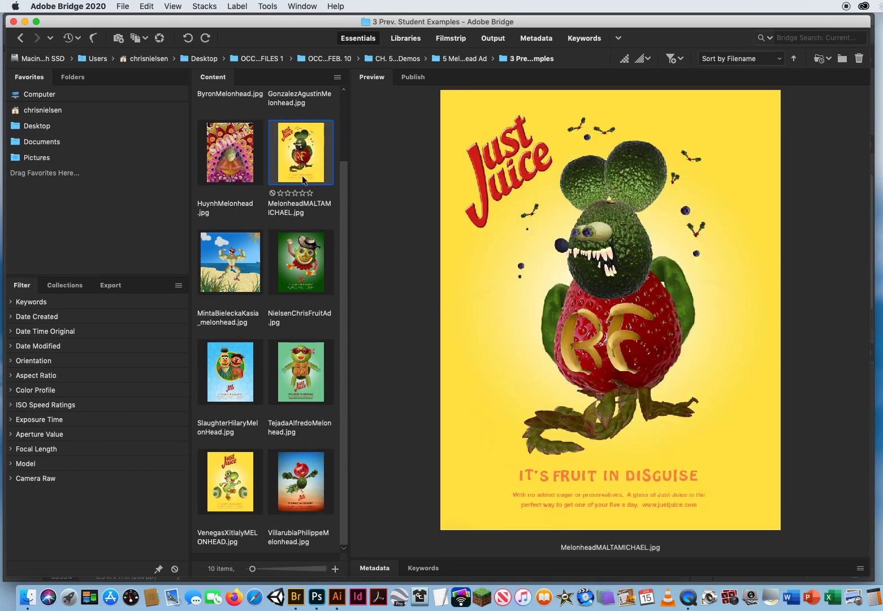
{"action": "left_click", "coordinate": [231, 365]}
{"action": "left_click", "coordinate": [238, 470]}
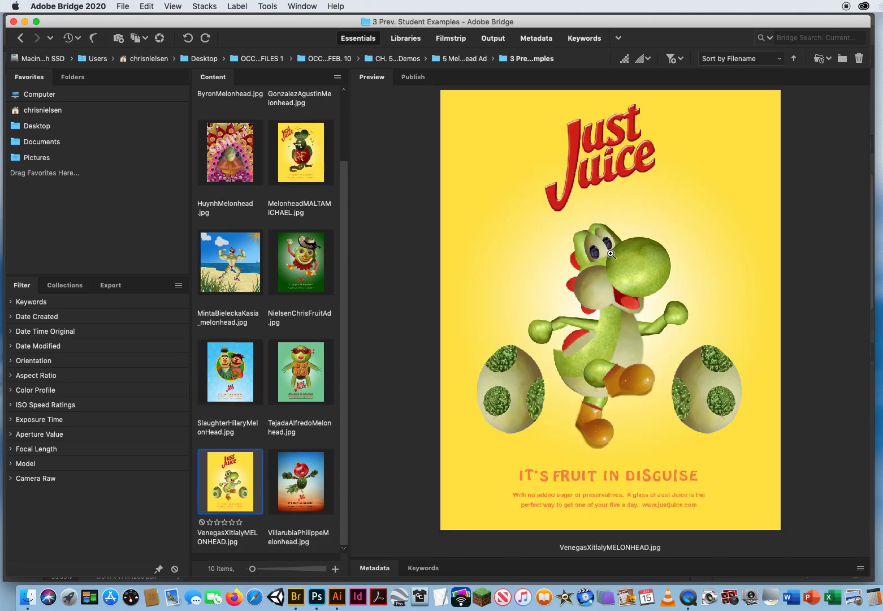
{"action": "scroll", "coordinate": [345, 300], "scroll_direction": "up", "scroll_amount": 3}
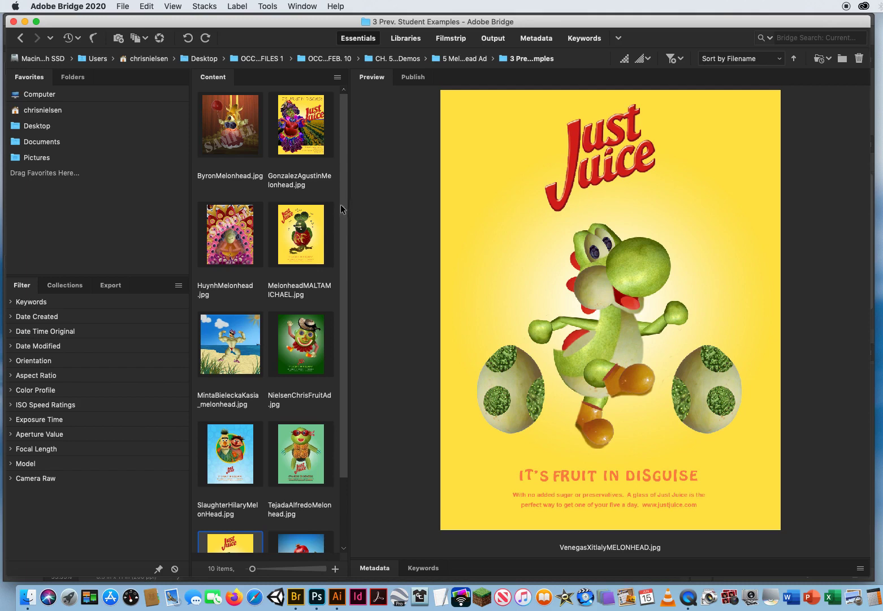
Switch to Safari, enlarge its window, and open Google Images from google.com.
{"action": "left_click", "coordinate": [316, 597]}
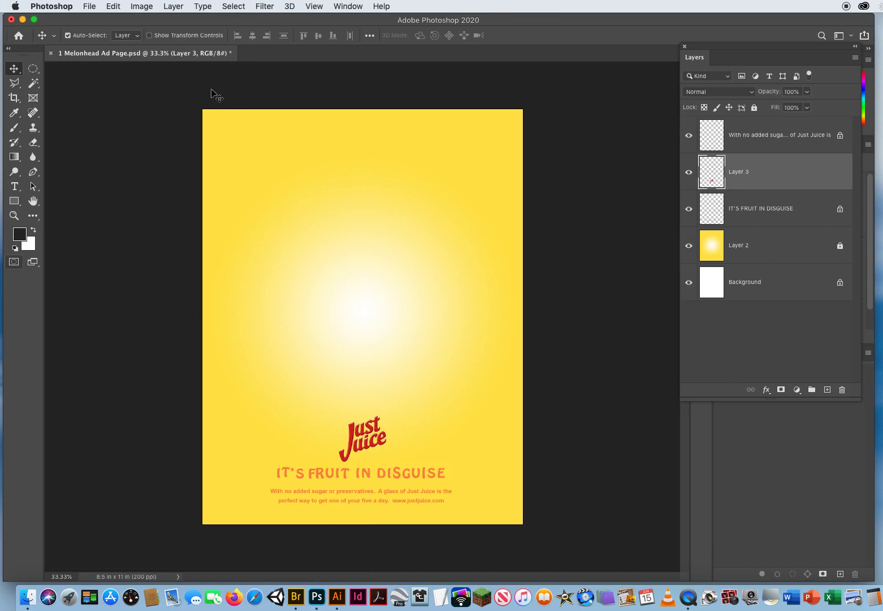
{"action": "left_click", "coordinate": [255, 598]}
{"action": "left_click_drag", "start_coordinate": [300, 43], "coordinate": [220, 23]}
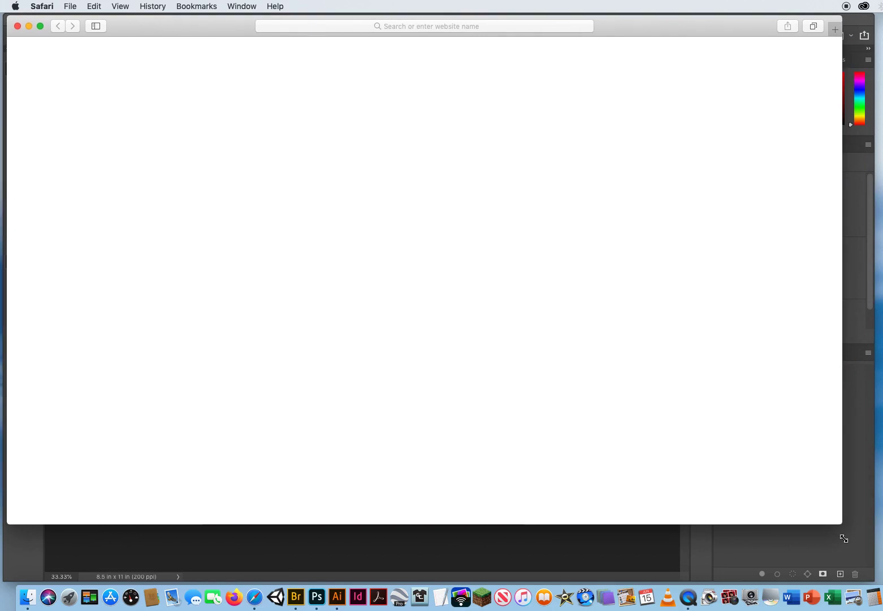
{"action": "left_click_drag", "start_coordinate": [843, 524], "coordinate": [860, 576]}
{"action": "left_click", "coordinate": [365, 26]}
{"action": "type", "text": "google.com"}
{"action": "key", "text": "Return"}
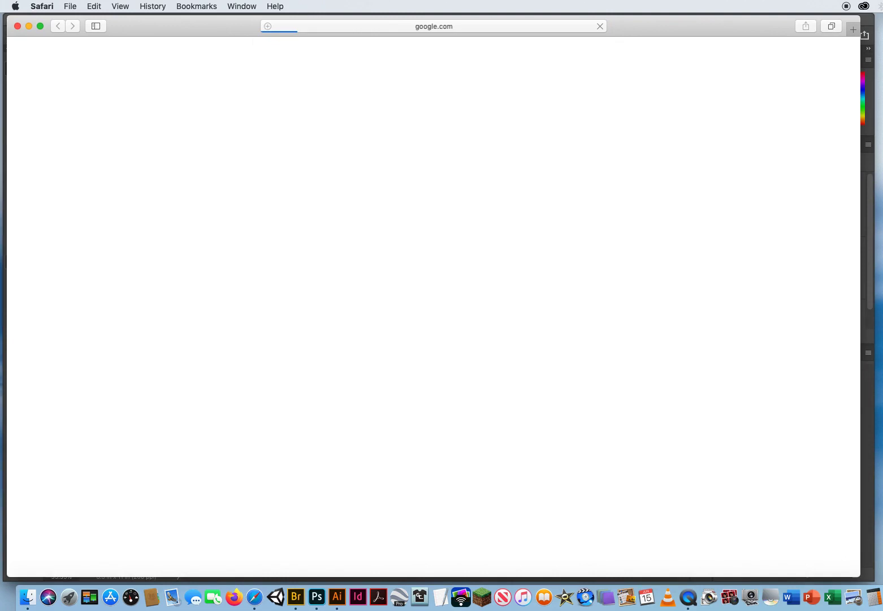
{"action": "left_click", "coordinate": [758, 55]}
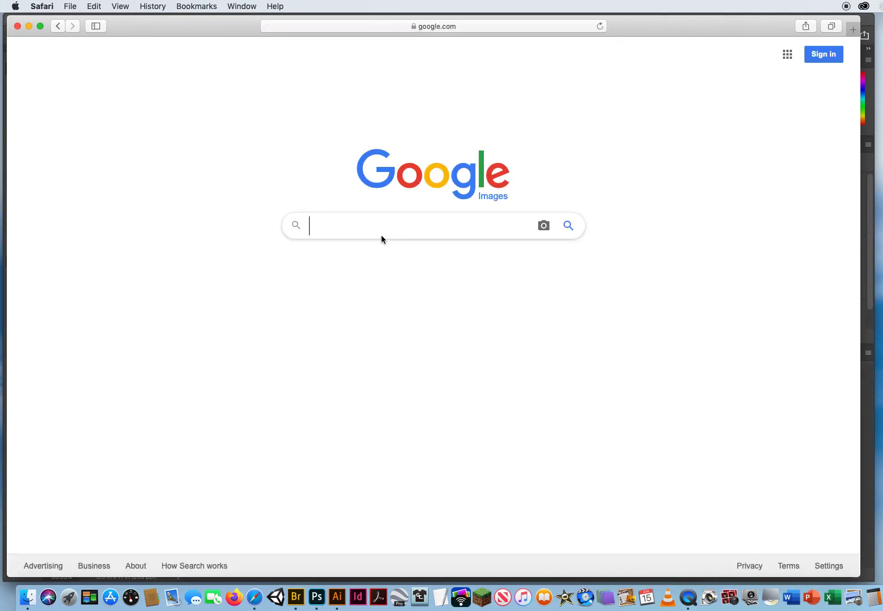
Search Google Images for "mario bros yoshi".
{"action": "type", "text": "mario bris"}
{"action": "key", "text": "BackSpace"}
{"action": "key", "text": "BackSpace"}
{"action": "type", "text": "os."}
{"action": "key", "text": "BackSpace"}
{"action": "type", "text": "yoshi"}
{"action": "key", "text": "Return"}
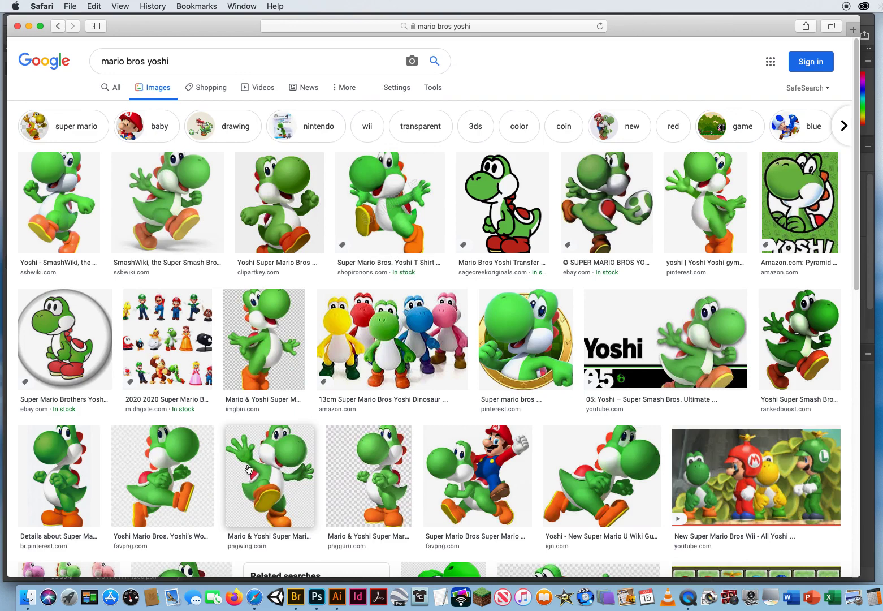
Open the 920 × 1116 PNGWing Yoshi image full size in its own browser tab and bring it into Photoshop.
{"action": "left_click", "coordinate": [271, 465]}
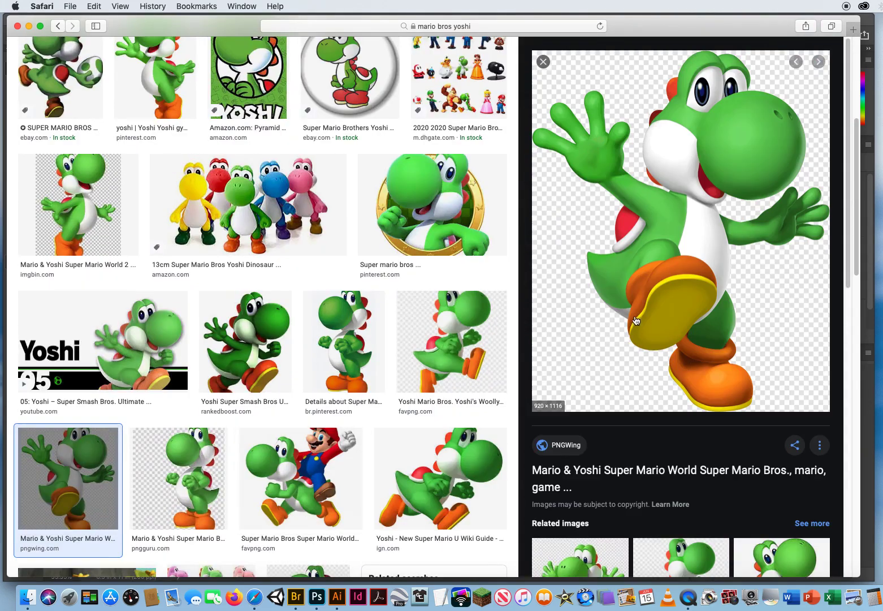
{"action": "right_click", "coordinate": [677, 170]}
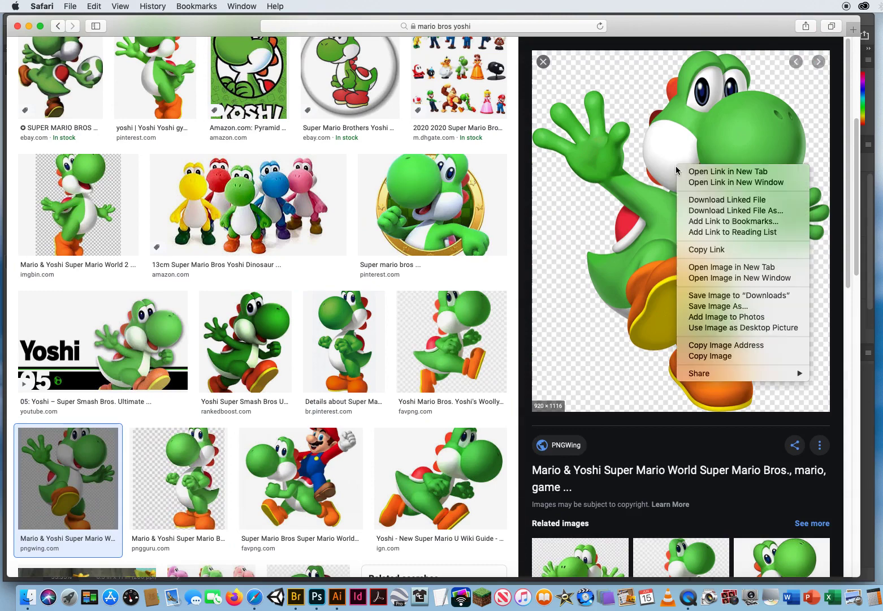
{"action": "left_click", "coordinate": [743, 267]}
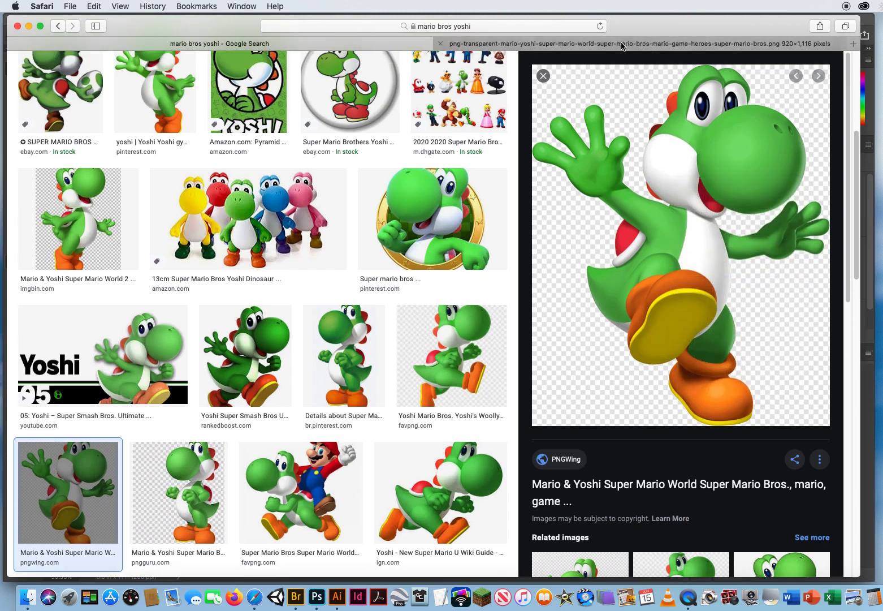
{"action": "left_click", "coordinate": [622, 45]}
{"action": "left_click", "coordinate": [474, 195]}
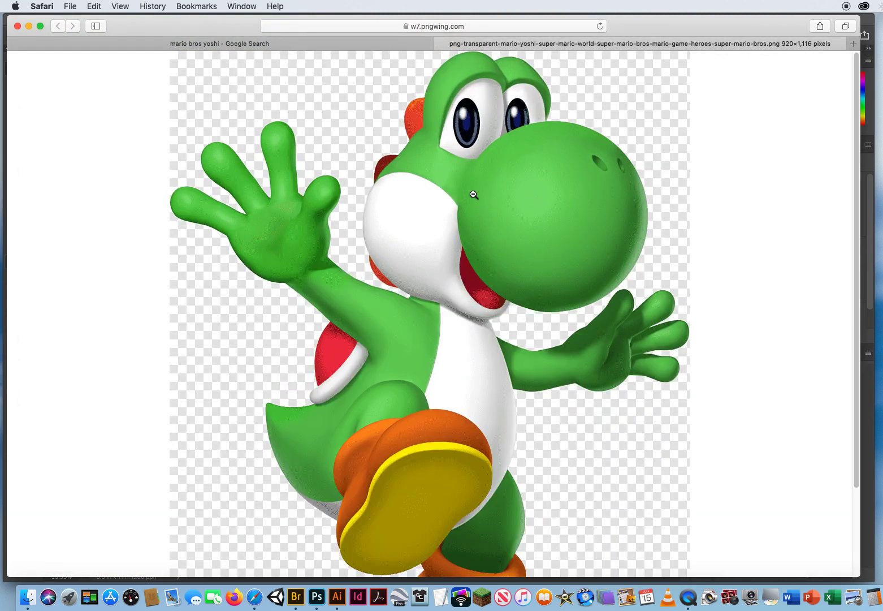
{"action": "left_click_drag", "start_coordinate": [454, 145], "coordinate": [317, 596]}
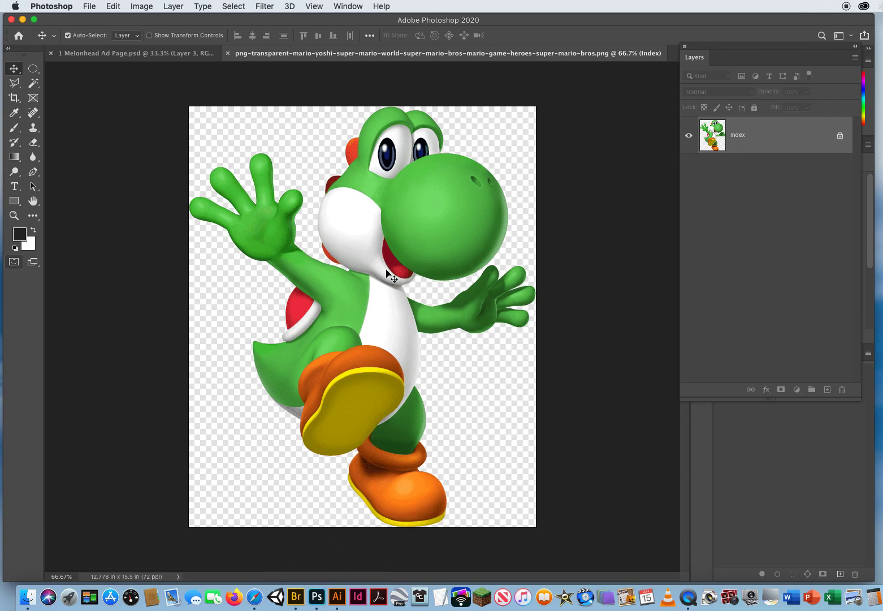
Try to move the Yoshi image into 1 Melonhead Ad Page.psd and compare the color modes of both documents.
{"action": "left_click_drag", "start_coordinate": [365, 235], "coordinate": [180, 66]}
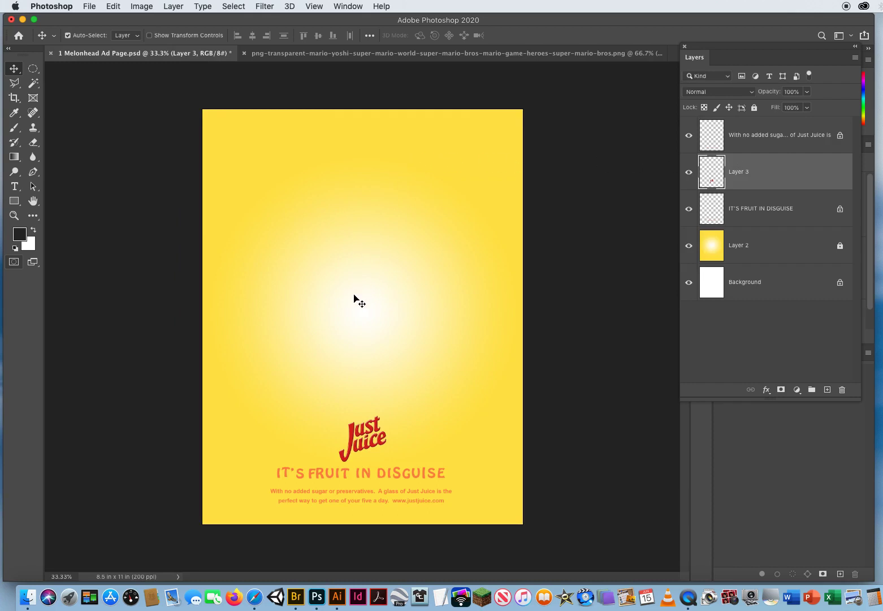
{"action": "left_click", "coordinate": [382, 55]}
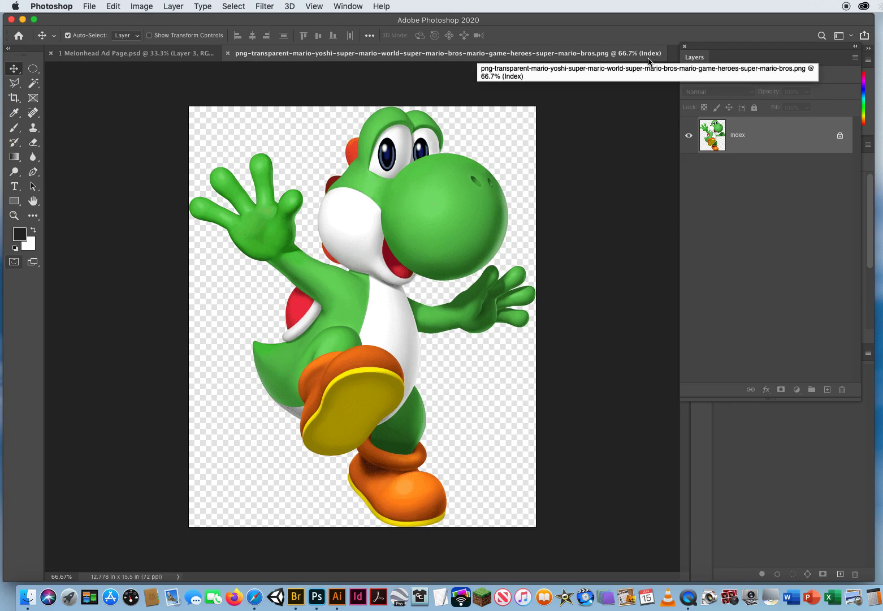
{"action": "left_click", "coordinate": [178, 55]}
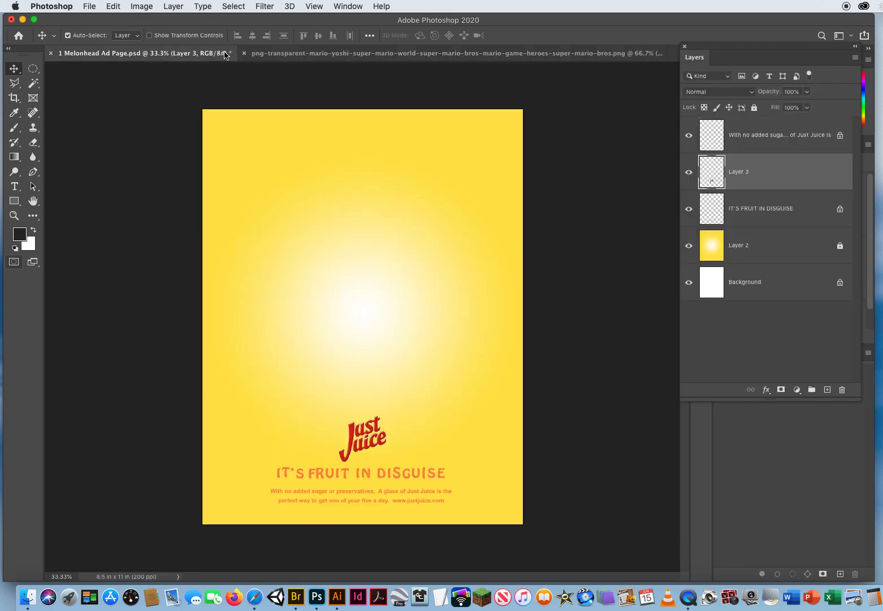
Convert the Yoshi PNG to RGB Color mode and move it onto the middle of 1 Melonhead Ad Page.psd.
{"action": "left_click", "coordinate": [283, 53]}
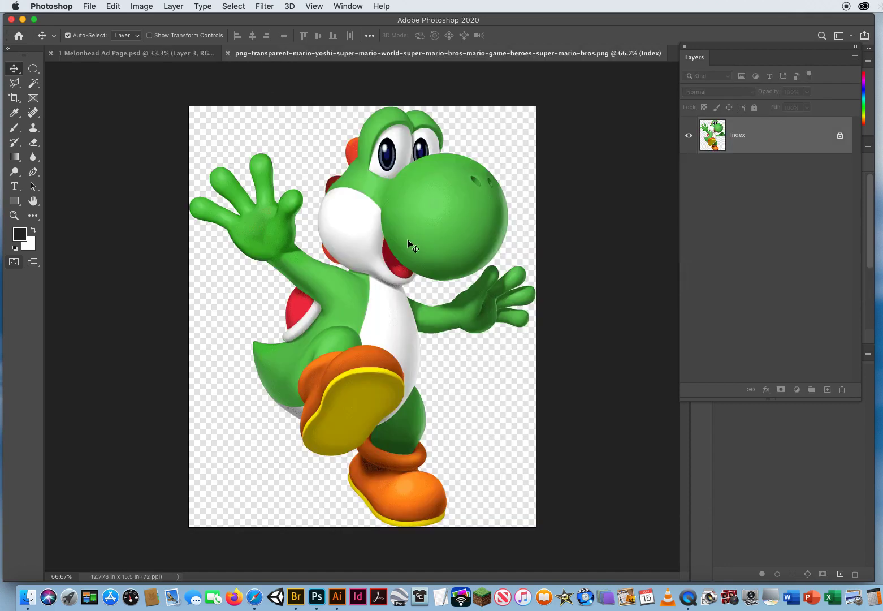
{"action": "left_click", "coordinate": [144, 7]}
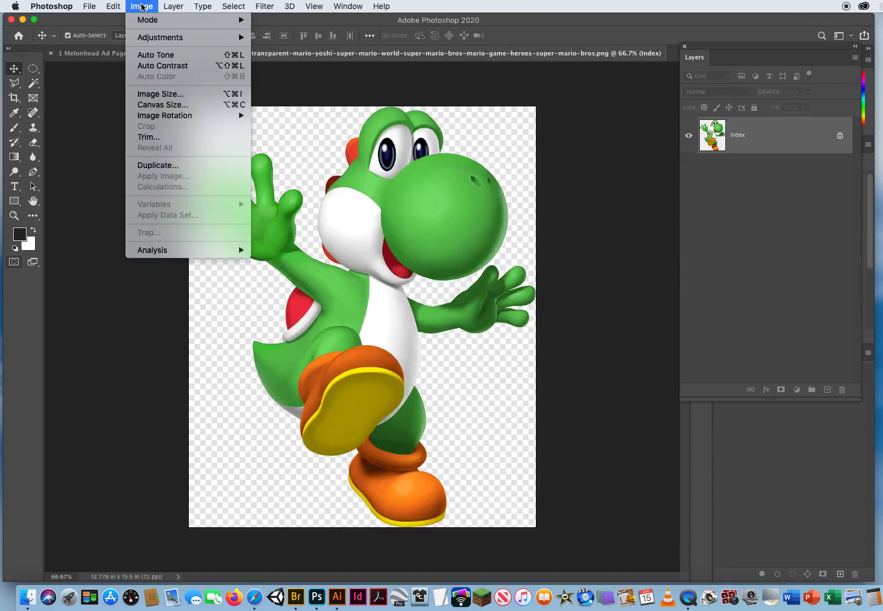
{"action": "mouse_move", "coordinate": [143, 23]}
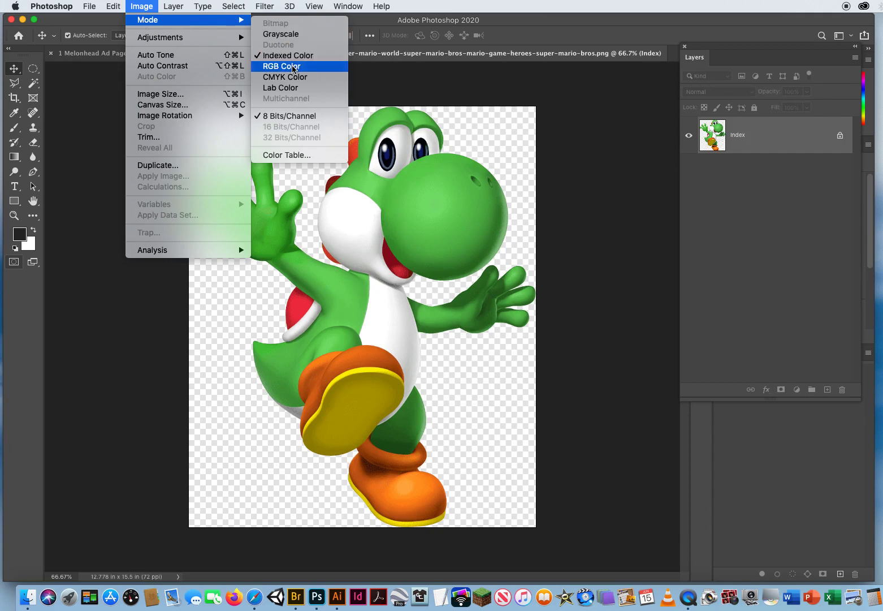
{"action": "left_click", "coordinate": [293, 68]}
{"action": "left_click_drag", "start_coordinate": [378, 259], "coordinate": [172, 56]}
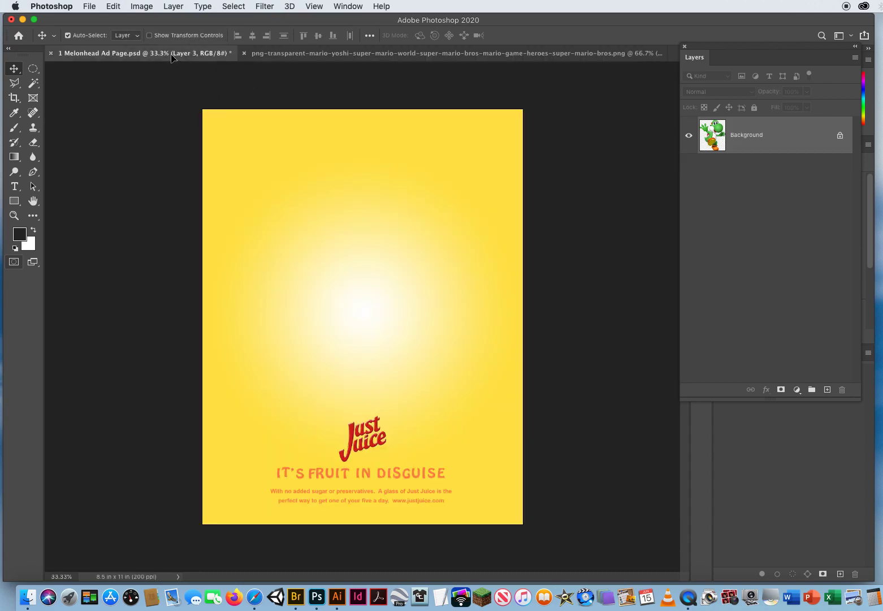
{"action": "left_click_drag", "start_coordinate": [372, 298], "coordinate": [357, 293]}
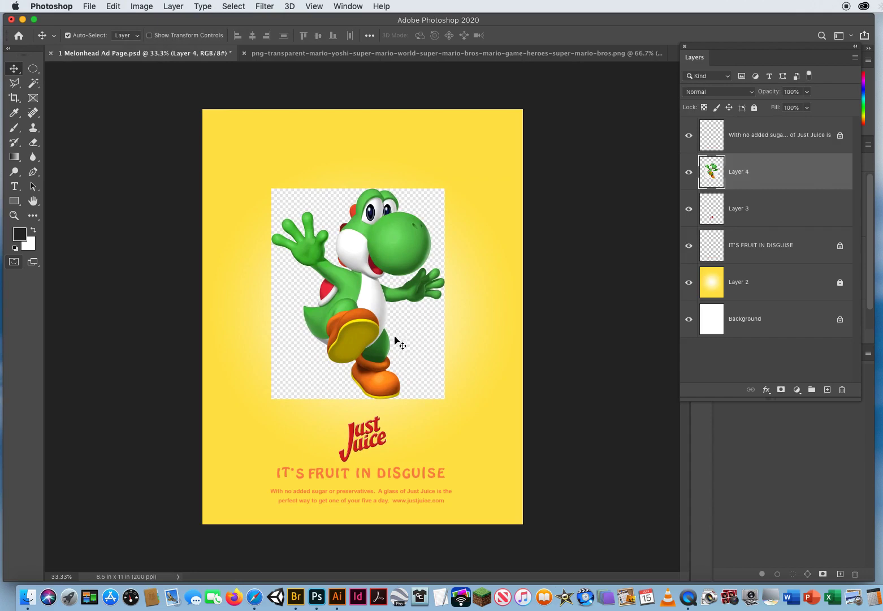
Scale the Yoshi layer up to fill the middle of the page and move the Just Juice logo to the page's lower-left corner.
{"action": "key", "text": "super+t"}
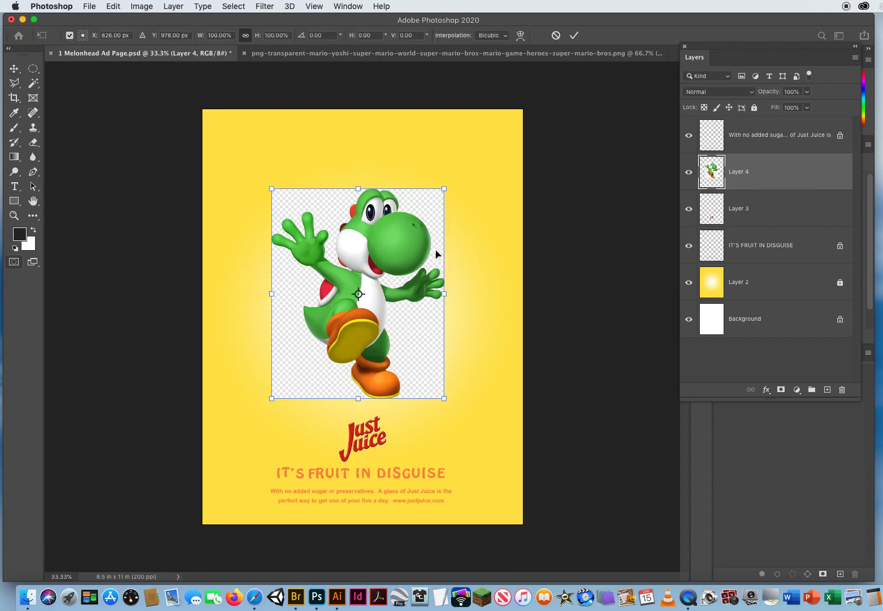
{"action": "left_click_drag", "start_coordinate": [444, 187], "coordinate": [490, 134]}
{"action": "left_click_drag", "start_coordinate": [409, 257], "coordinate": [375, 287]}
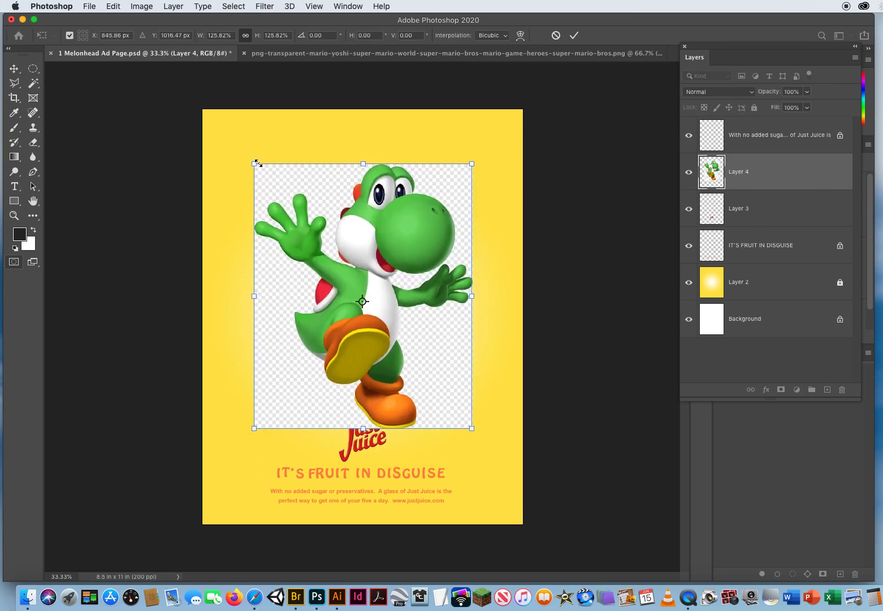
{"action": "left_click_drag", "start_coordinate": [252, 163], "coordinate": [238, 146]}
{"action": "mouse_move", "coordinate": [368, 317]}
{"action": "left_mouse_down"}
{"action": "mouse_move", "coordinate": [360, 300]}
{"action": "mouse_move", "coordinate": [373, 313]}
{"action": "left_mouse_up"}
{"action": "key", "text": "Return"}
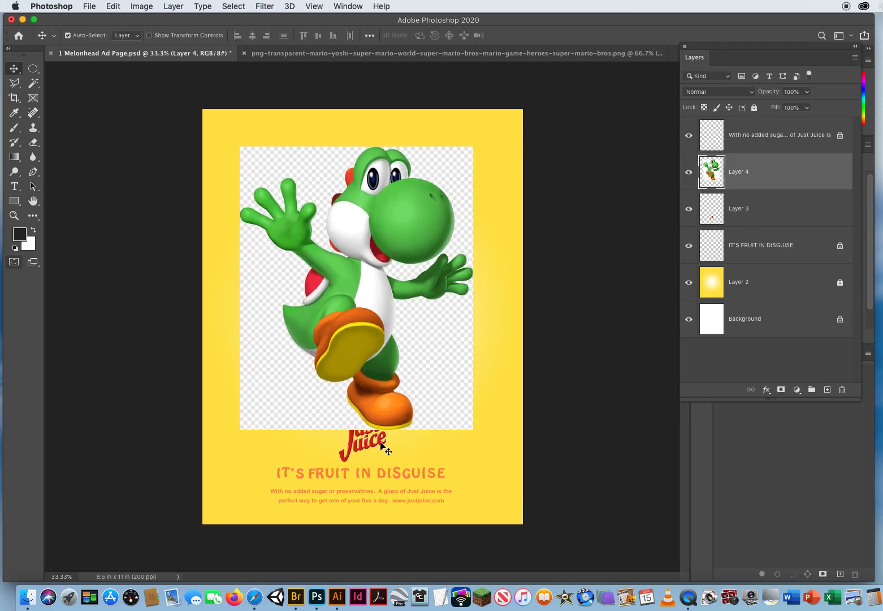
{"action": "left_click_drag", "start_coordinate": [352, 441], "coordinate": [224, 487]}
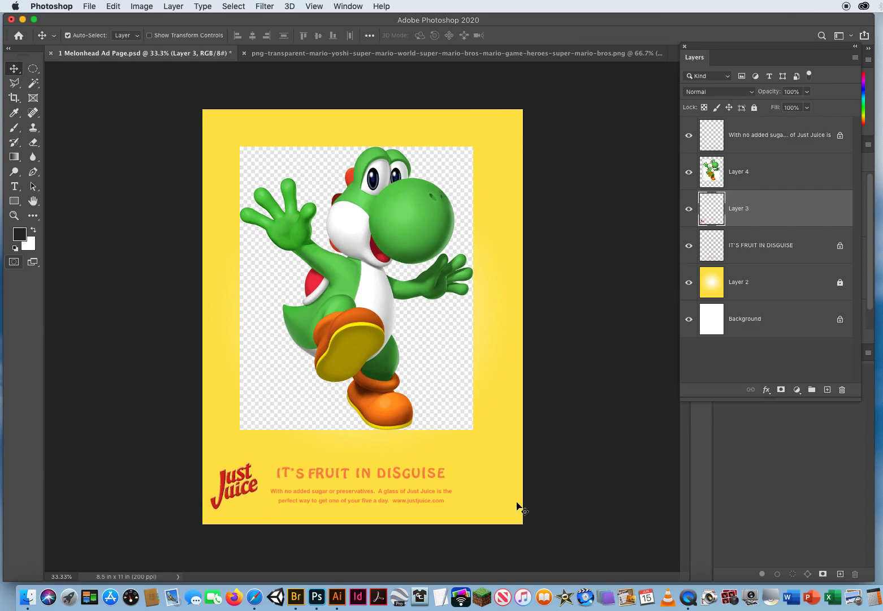
{"action": "left_click_drag", "start_coordinate": [343, 320], "coordinate": [346, 333]}
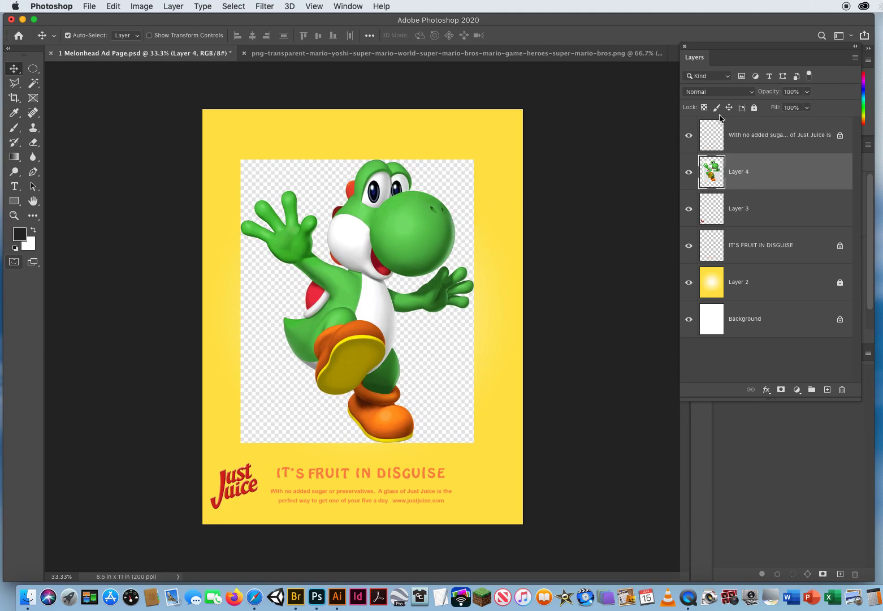
Lower the Yoshi layer's opacity to 36%.
{"action": "left_click", "coordinate": [807, 91]}
{"action": "left_click_drag", "start_coordinate": [793, 109], "coordinate": [775, 108]}
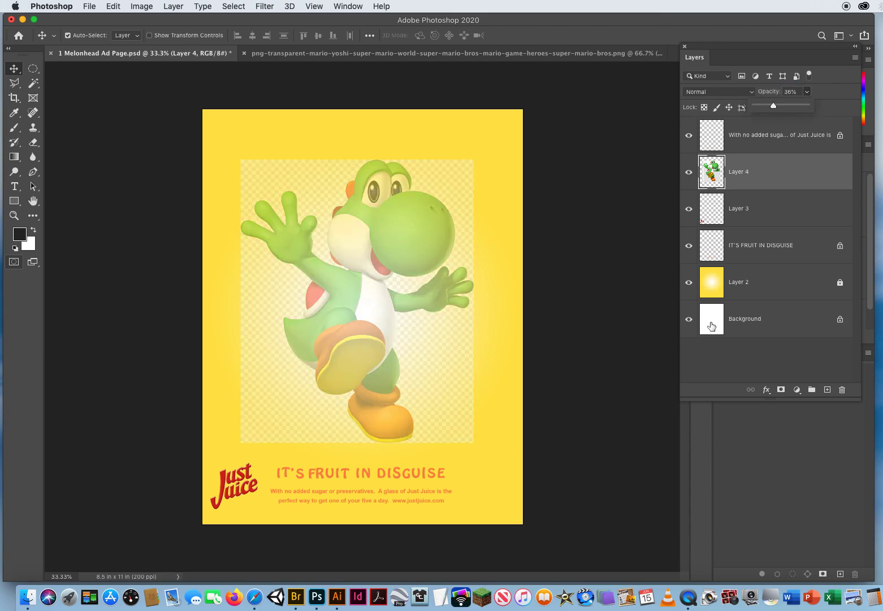
{"action": "left_click", "coordinate": [763, 178]}
Close the separate Yoshi PNG document without saving its changes.
{"action": "left_click", "coordinate": [286, 55]}
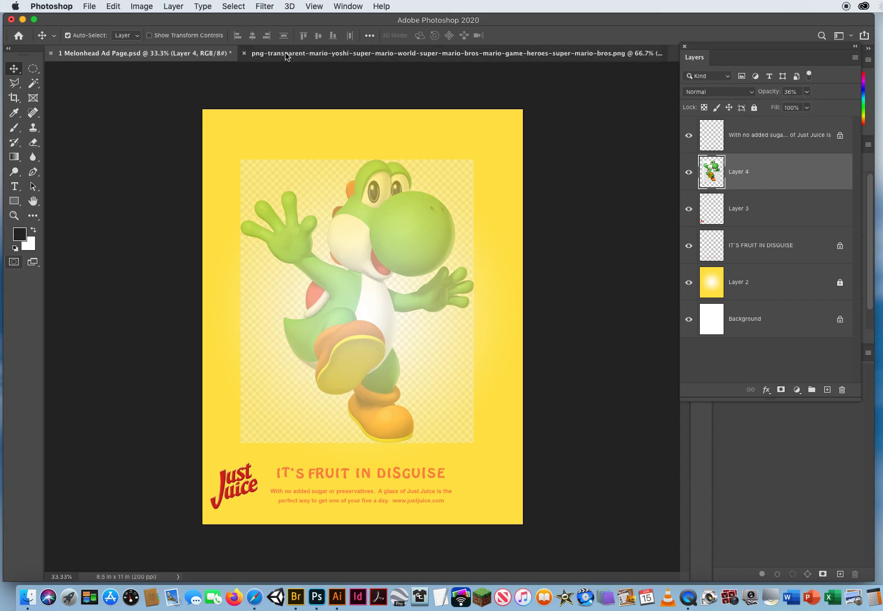
{"action": "left_click", "coordinate": [220, 54]}
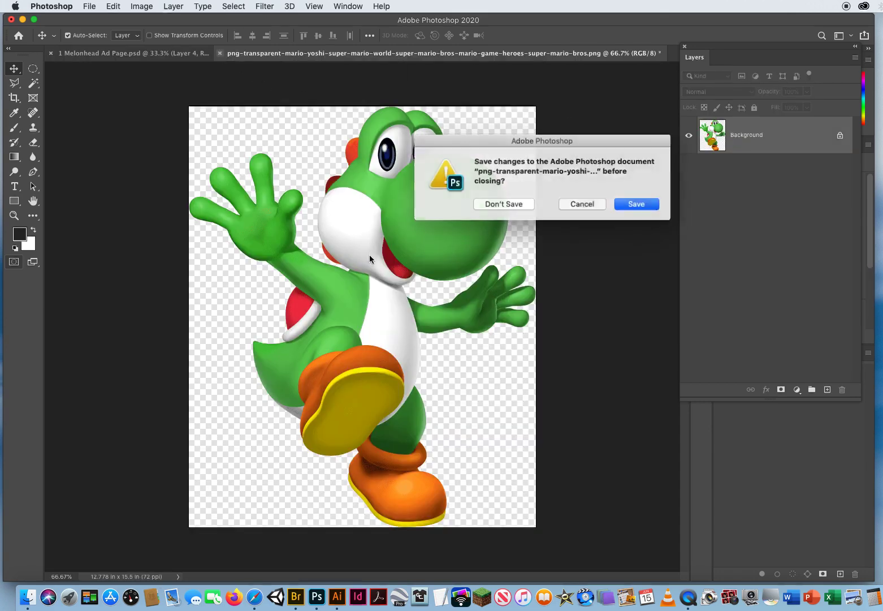
{"action": "left_click", "coordinate": [506, 203]}
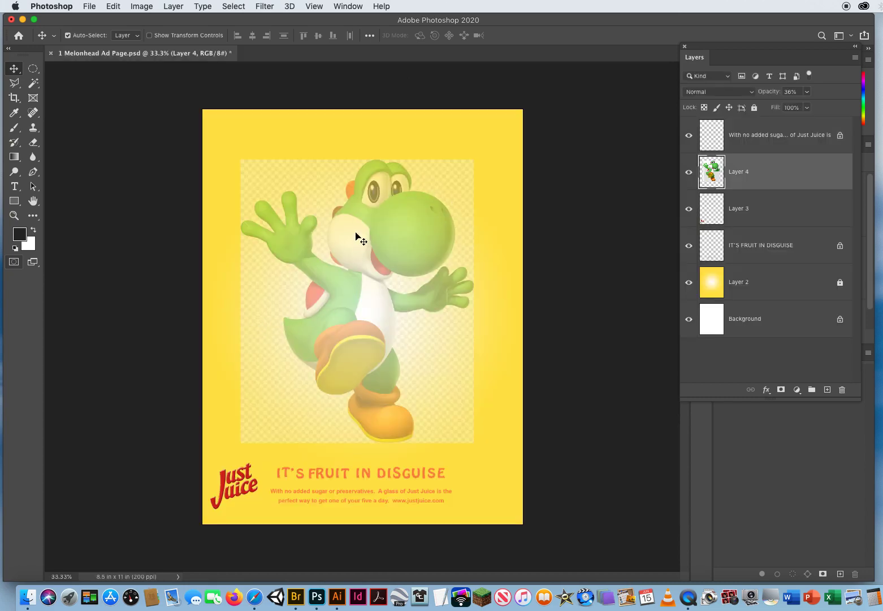
Switch to Adobe Bridge and open Melon.jpg from the 4 Head Shapes folder in Photoshop.
{"action": "left_click", "coordinate": [14, 215]}
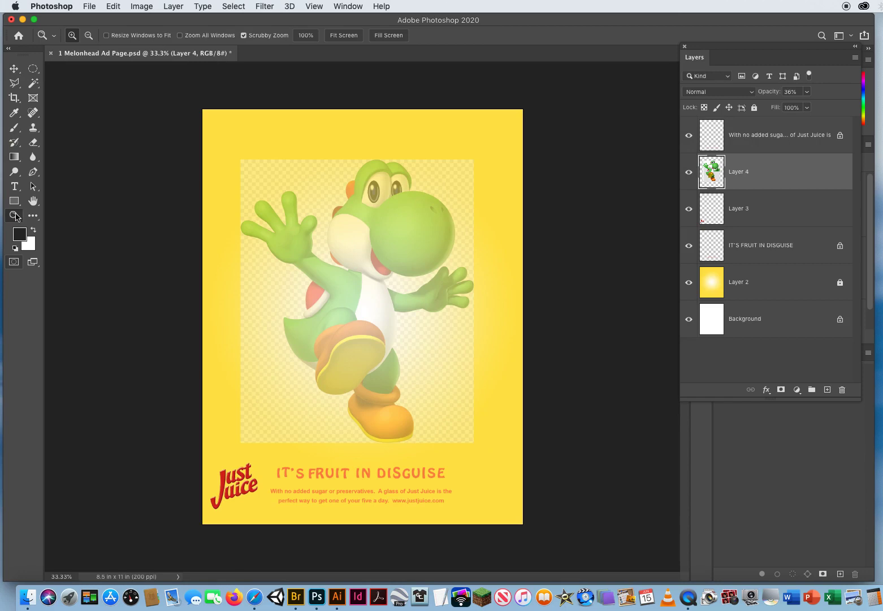
{"action": "left_click", "coordinate": [409, 233]}
{"action": "left_click", "coordinate": [441, 239]}
{"action": "left_click", "coordinate": [456, 240]}
{"action": "left_click_drag", "start_coordinate": [455, 236], "coordinate": [385, 310]}
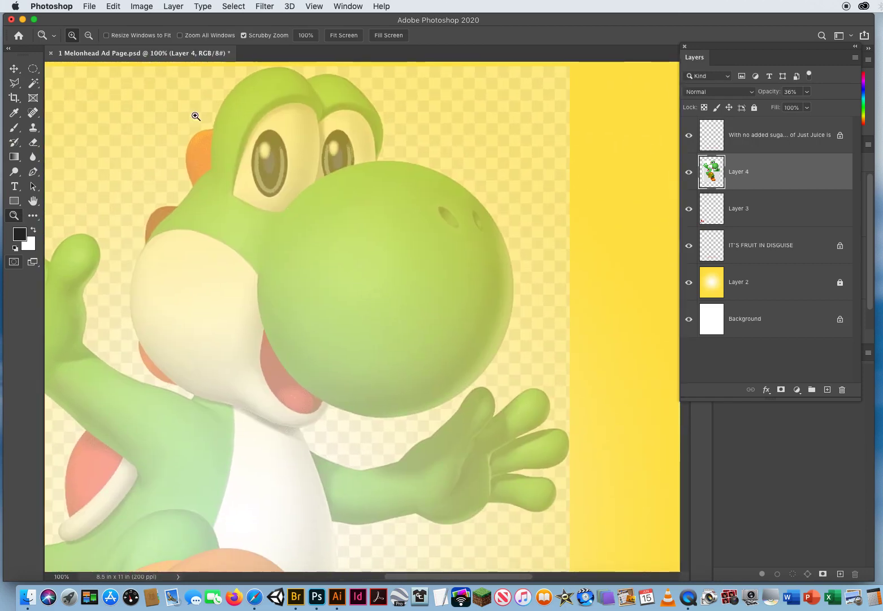
{"action": "left_click", "coordinate": [89, 7]}
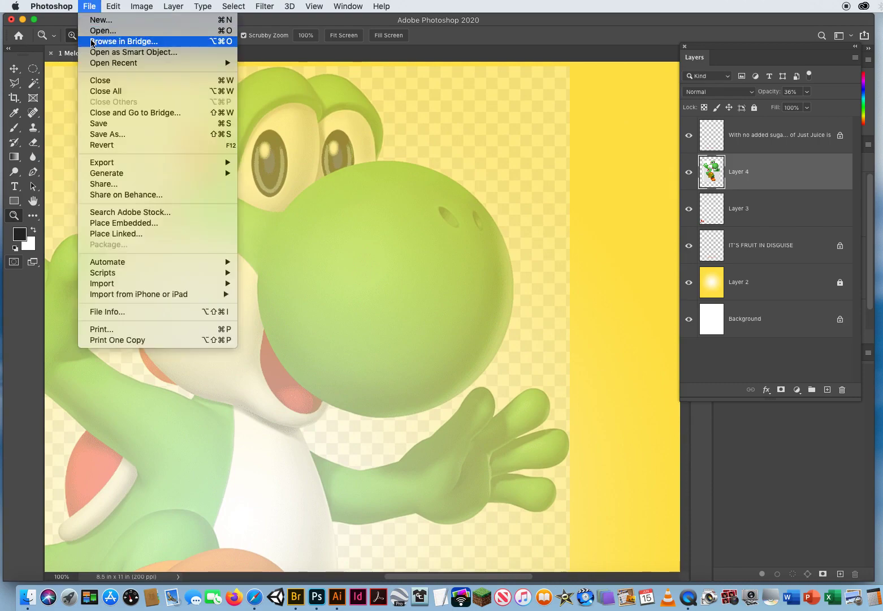
{"action": "left_click", "coordinate": [337, 248]}
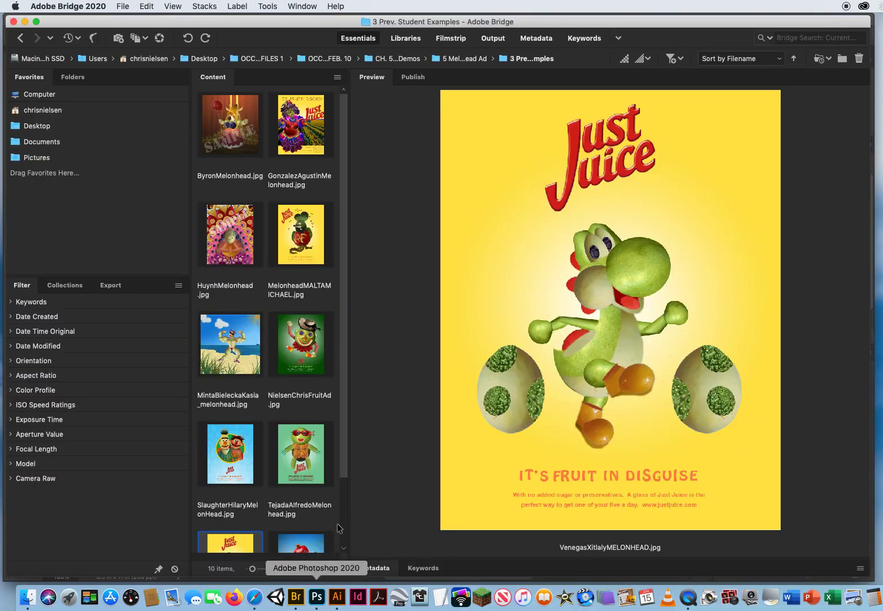
{"action": "left_click", "coordinate": [465, 59]}
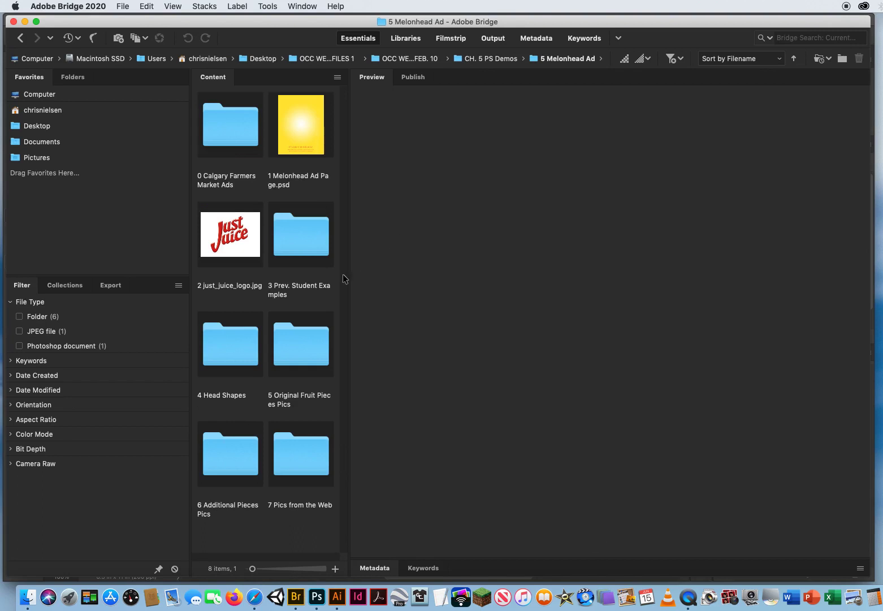
{"action": "double_click", "coordinate": [229, 344]}
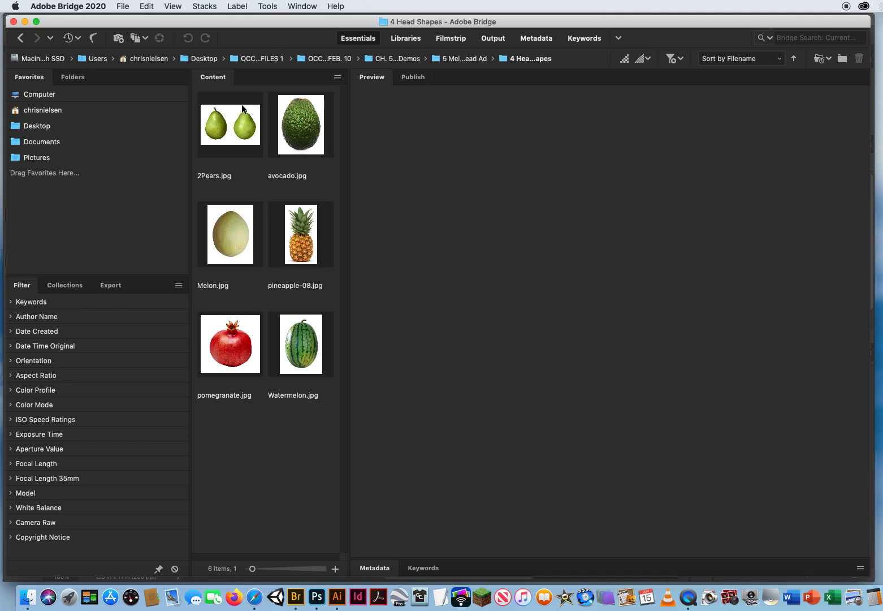
{"action": "left_click", "coordinate": [232, 230]}
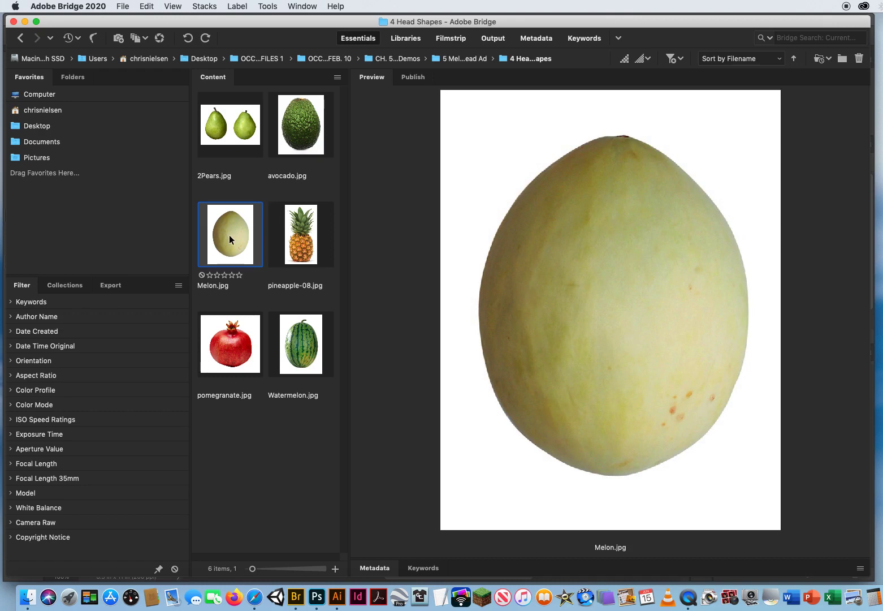
{"action": "double_click", "coordinate": [229, 234]}
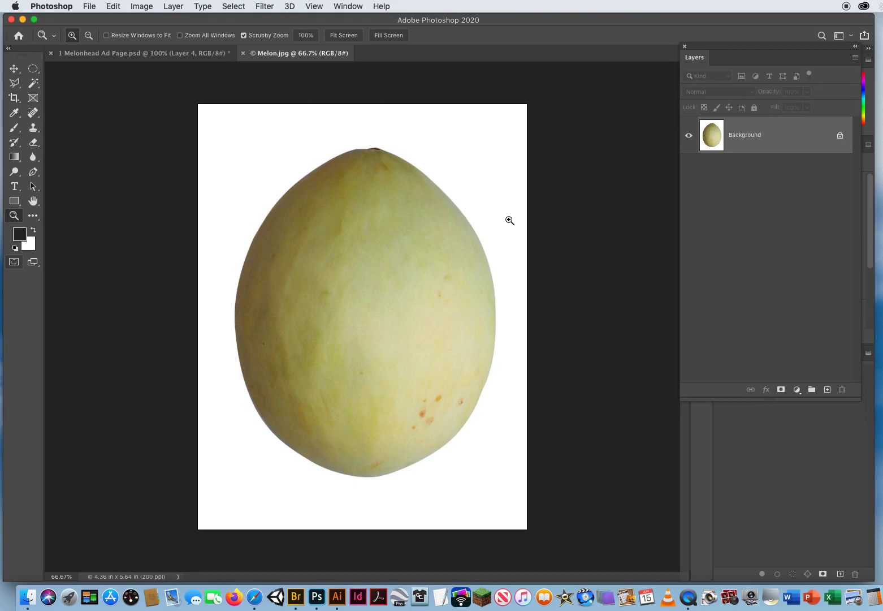
Select the melon by picking its white background with the Magic Wand and inverting, and move it over Yoshi's nose in the ad page.
{"action": "left_click", "coordinate": [33, 84]}
{"action": "left_click", "coordinate": [463, 150]}
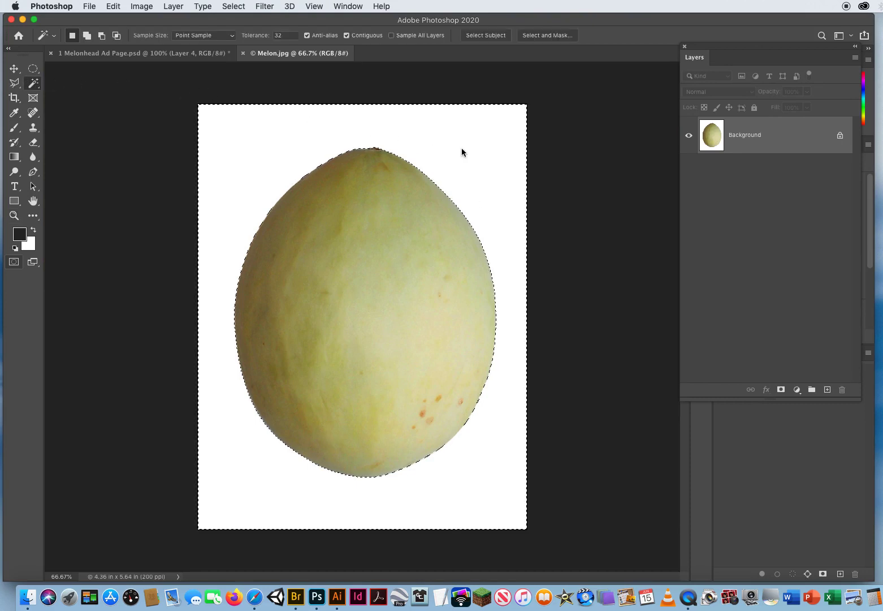
{"action": "left_click", "coordinate": [237, 7]}
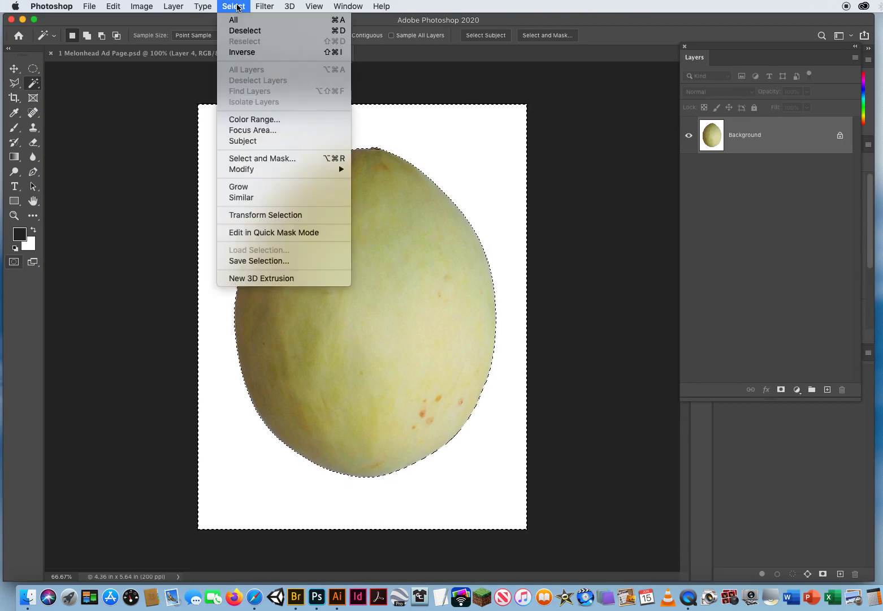
{"action": "left_click", "coordinate": [236, 52]}
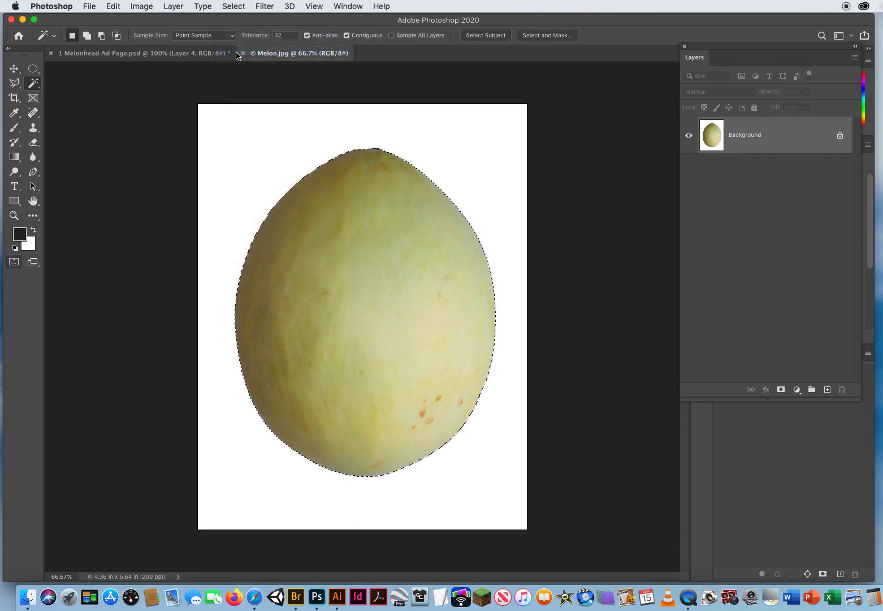
{"action": "left_click", "coordinate": [15, 68]}
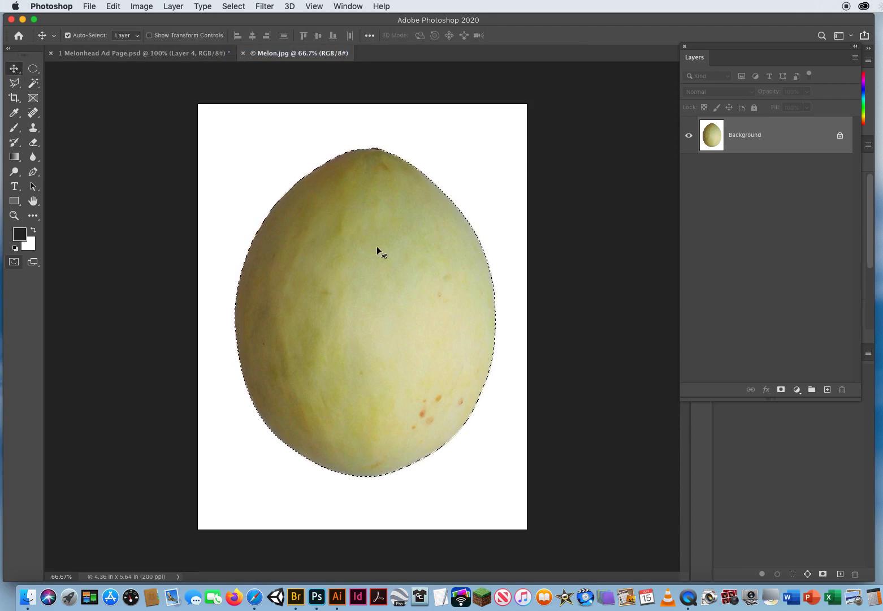
{"action": "left_click_drag", "start_coordinate": [383, 283], "coordinate": [312, 172]}
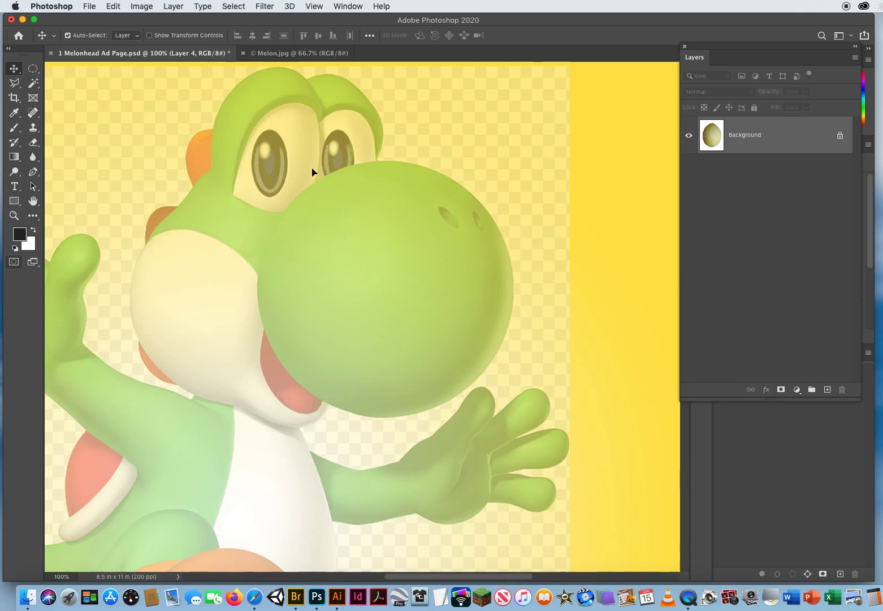
{"action": "left_click_drag", "start_coordinate": [404, 270], "coordinate": [413, 283]}
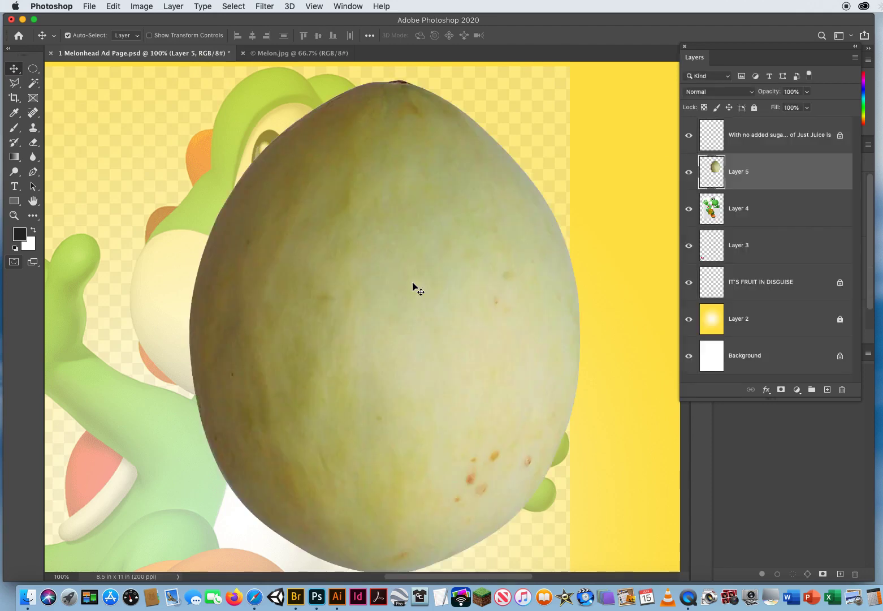
Transform the melon layer to about 67% width and 53% height, positioned to match the round shape of Yoshi's nose.
{"action": "key", "text": "ctrl+t"}
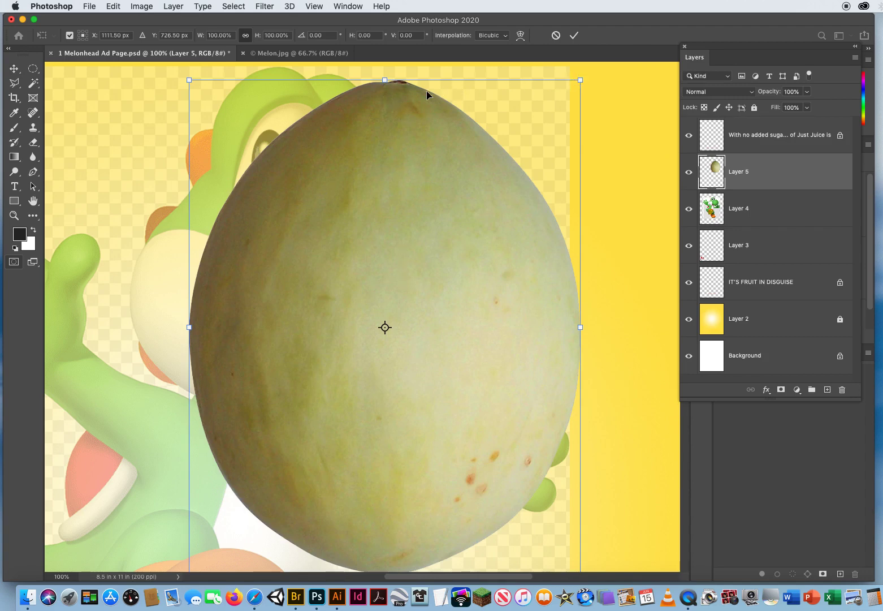
{"action": "left_click_drag", "start_coordinate": [389, 82], "coordinate": [405, 69]}
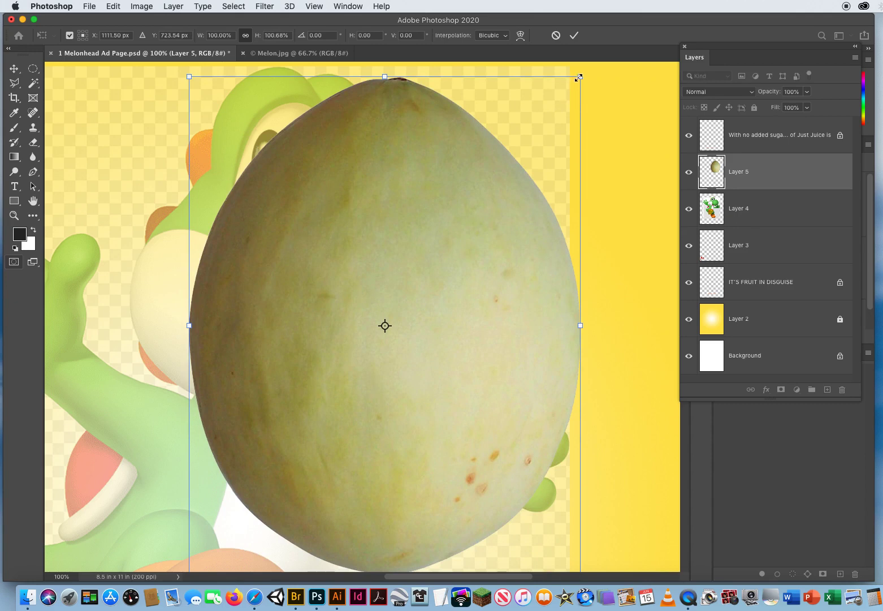
{"action": "left_click_drag", "start_coordinate": [576, 81], "coordinate": [458, 226]}
{"action": "left_click_drag", "start_coordinate": [386, 362], "coordinate": [434, 222]}
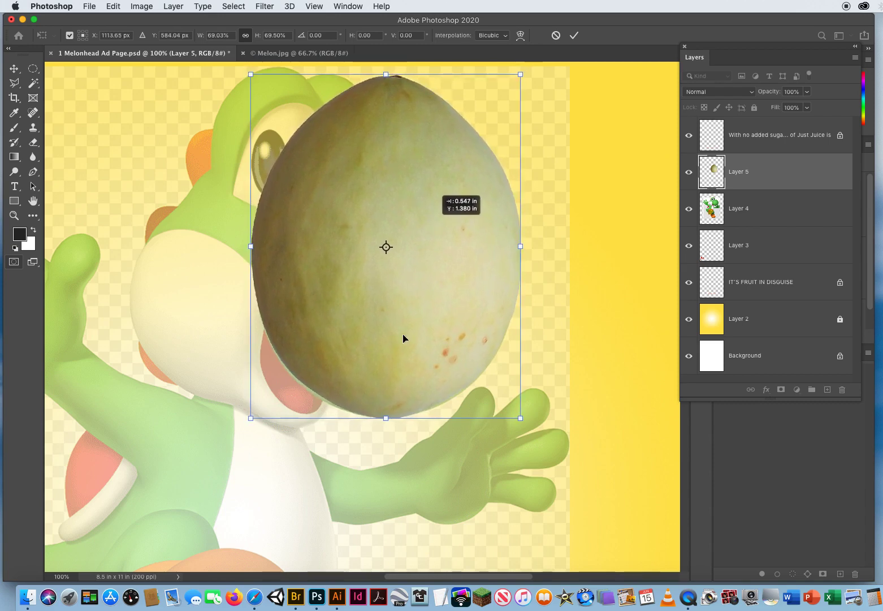
{"action": "mouse_move", "coordinate": [521, 73]}
{"action": "left_mouse_down"}
{"action": "mouse_move", "coordinate": [501, 93]}
{"action": "mouse_move", "coordinate": [514, 84]}
{"action": "left_mouse_up"}
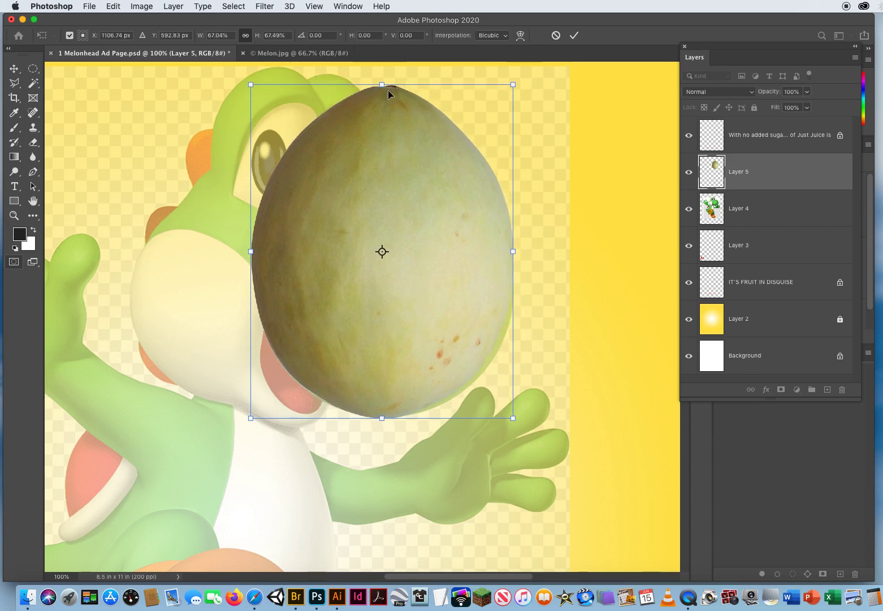
{"action": "left_click_drag", "start_coordinate": [382, 84], "coordinate": [381, 155]}
{"action": "left_click_drag", "start_coordinate": [425, 240], "coordinate": [429, 240]}
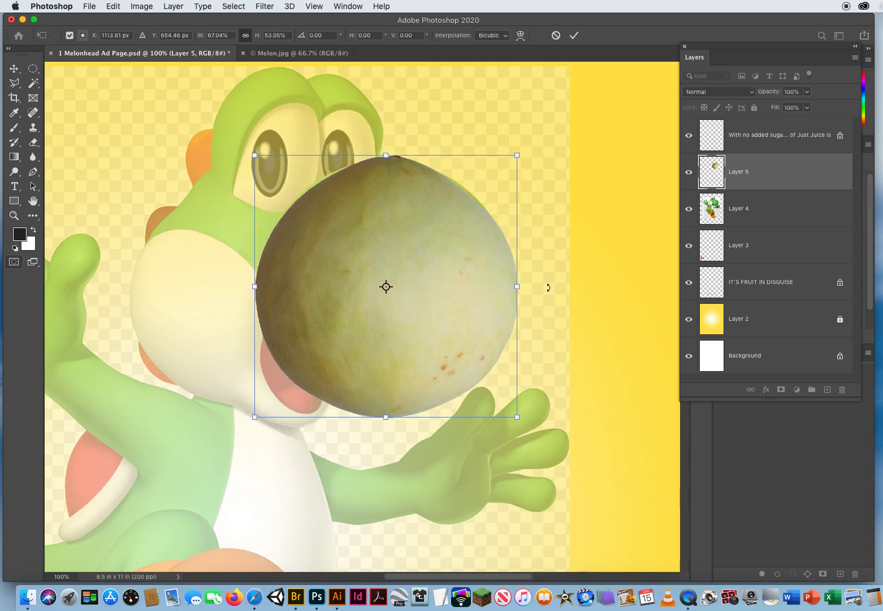
{"action": "key", "text": "Return"}
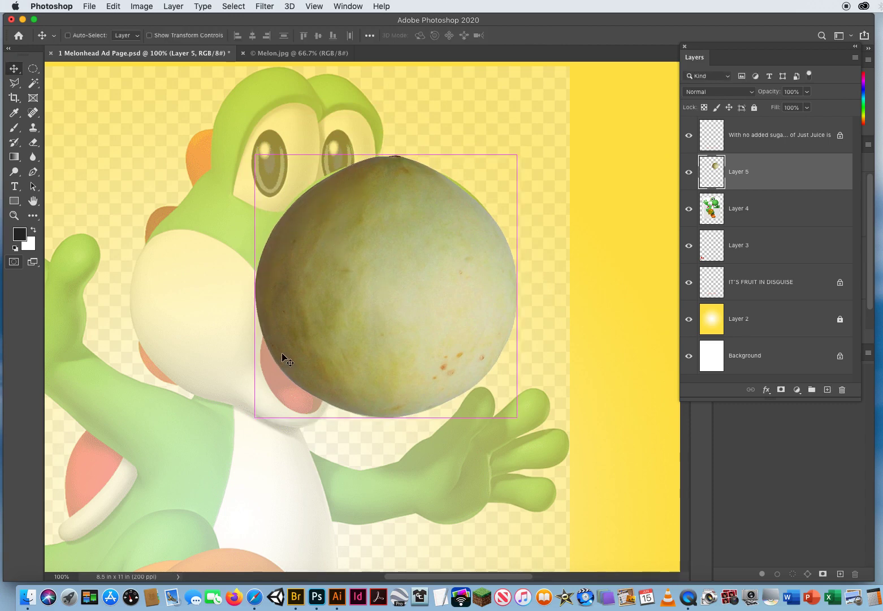
Rotate the melon layer about -132° so its lighter side faces up, and fit it back over Yoshi's nose.
{"action": "key", "text": "super+t"}
{"action": "left_click_drag", "start_coordinate": [211, 354], "coordinate": [517, 351]}
{"action": "left_click_drag", "start_coordinate": [447, 344], "coordinate": [445, 347]}
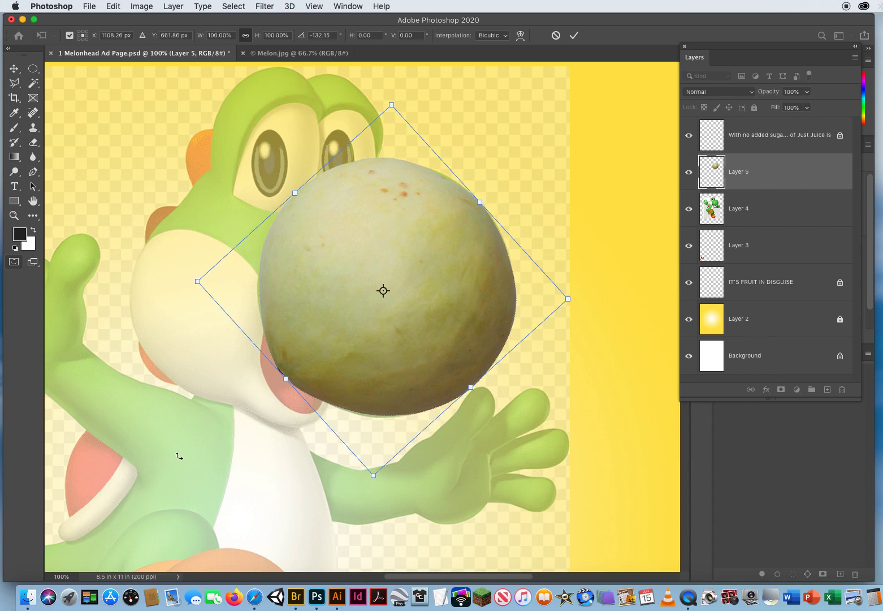
{"action": "key", "text": "Return"}
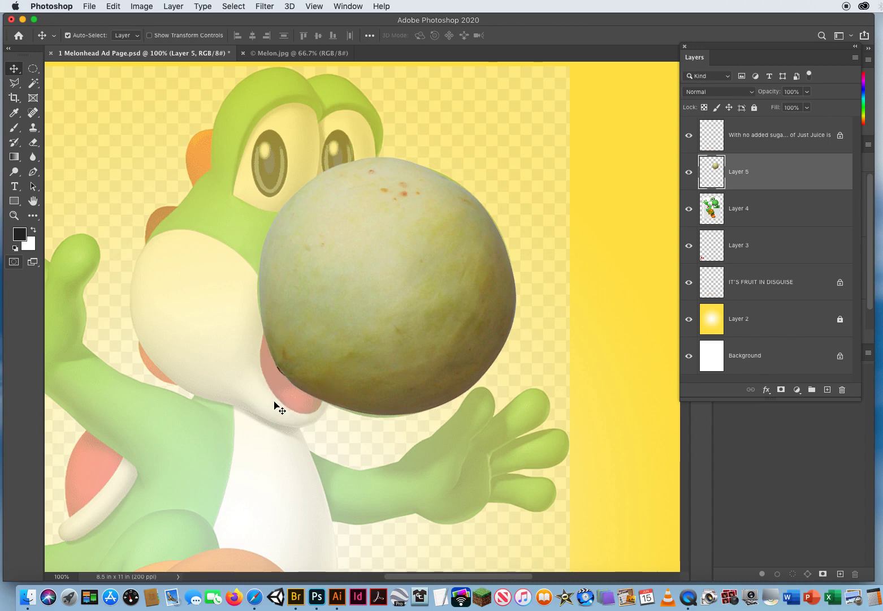
Close Melon.jpg, switch to Adobe Bridge, and open pomegranate.jpg from the 4 Head Shapes folder in Photoshop.
{"action": "left_click", "coordinate": [287, 55]}
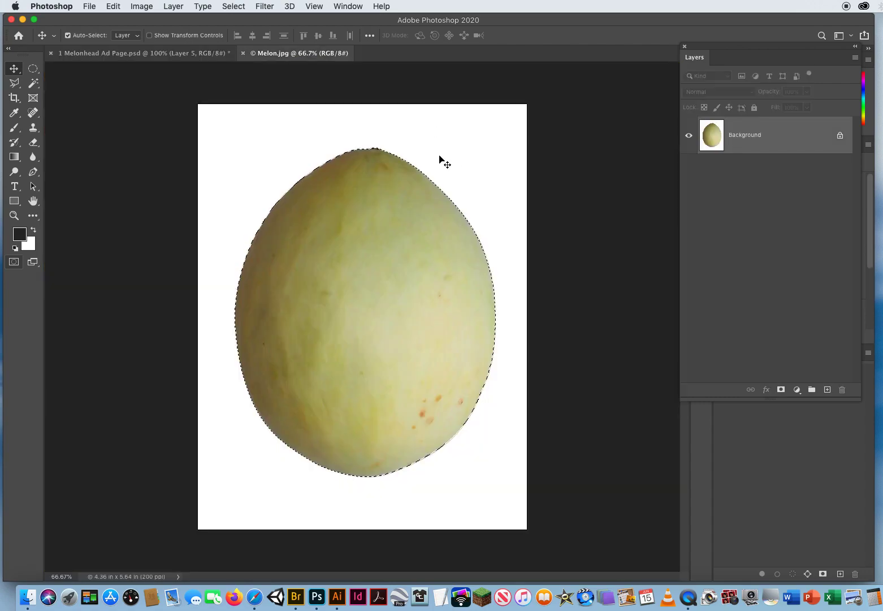
{"action": "left_click", "coordinate": [243, 53]}
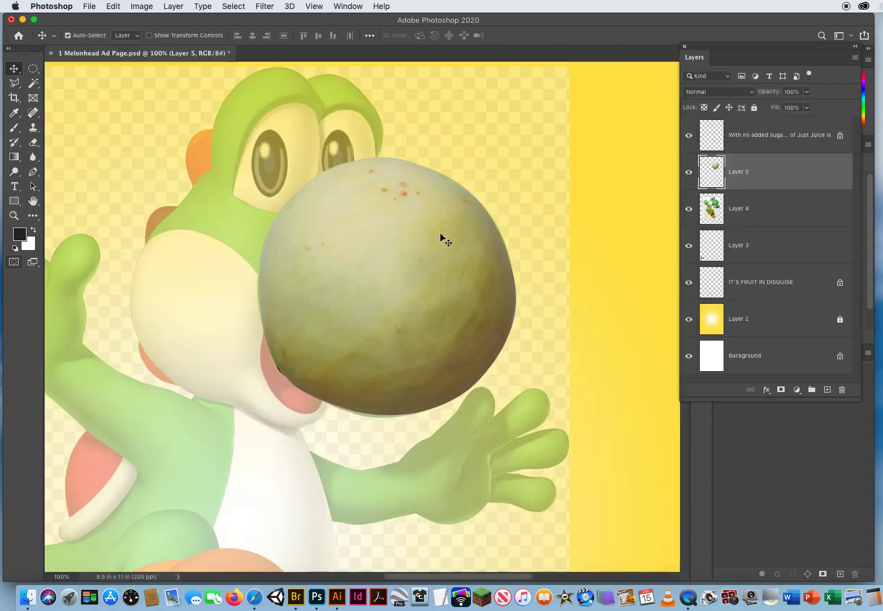
{"action": "left_click", "coordinate": [89, 6]}
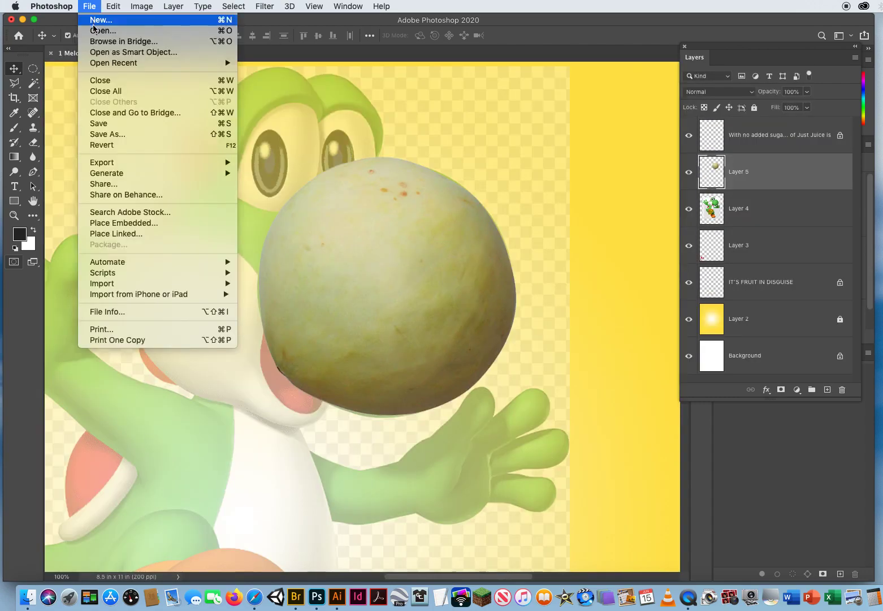
{"action": "left_click", "coordinate": [93, 38]}
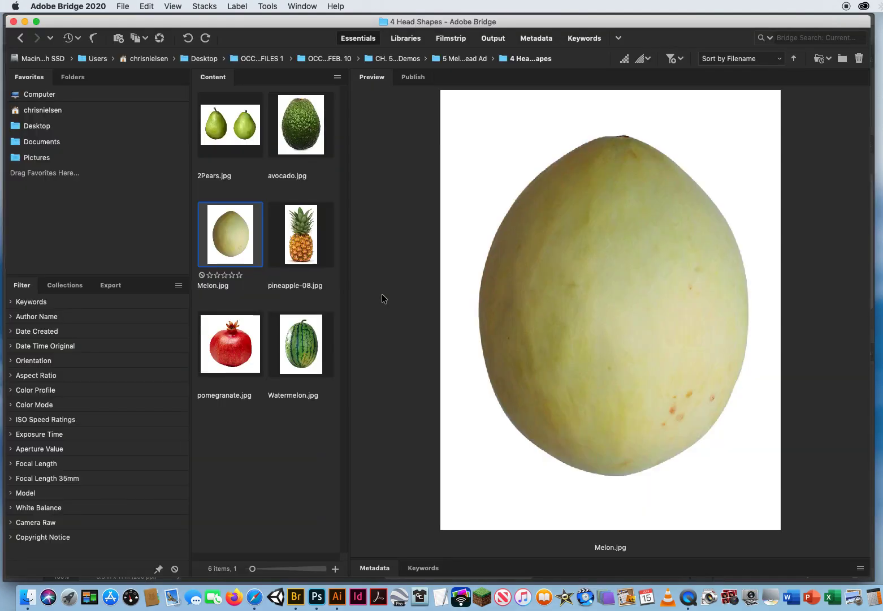
{"action": "left_click", "coordinate": [229, 344]}
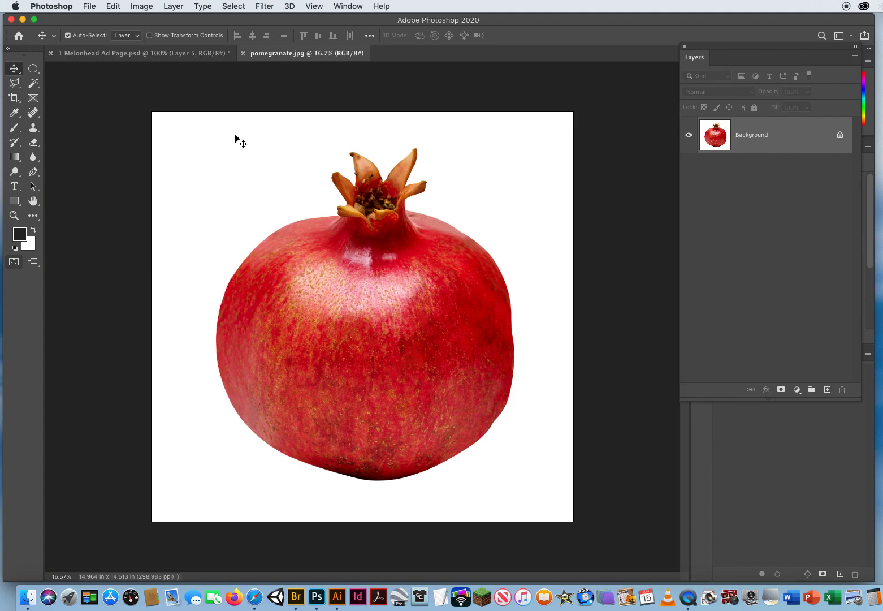
Select the round red body of the pomegranate with the Quick Selection tool.
{"action": "left_click", "coordinate": [33, 83]}
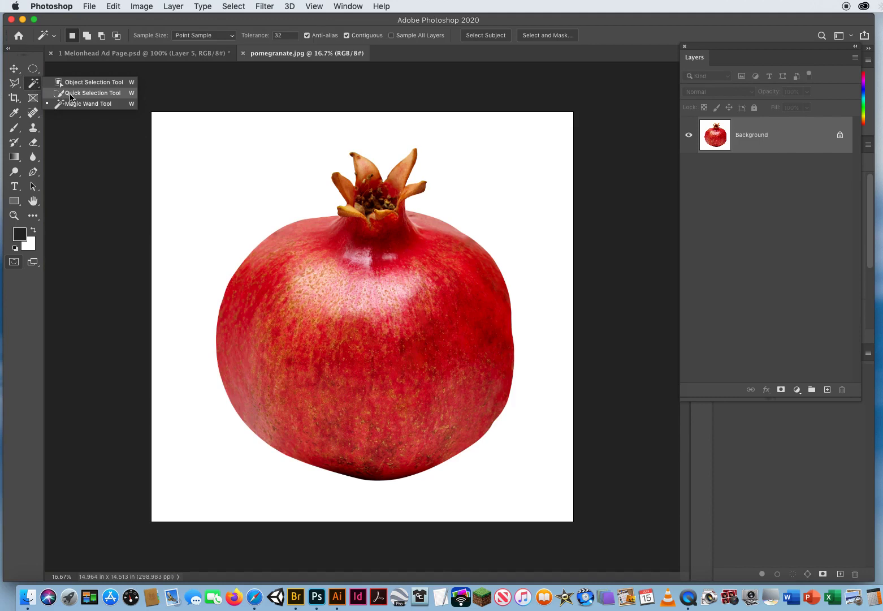
{"action": "left_click", "coordinate": [70, 94]}
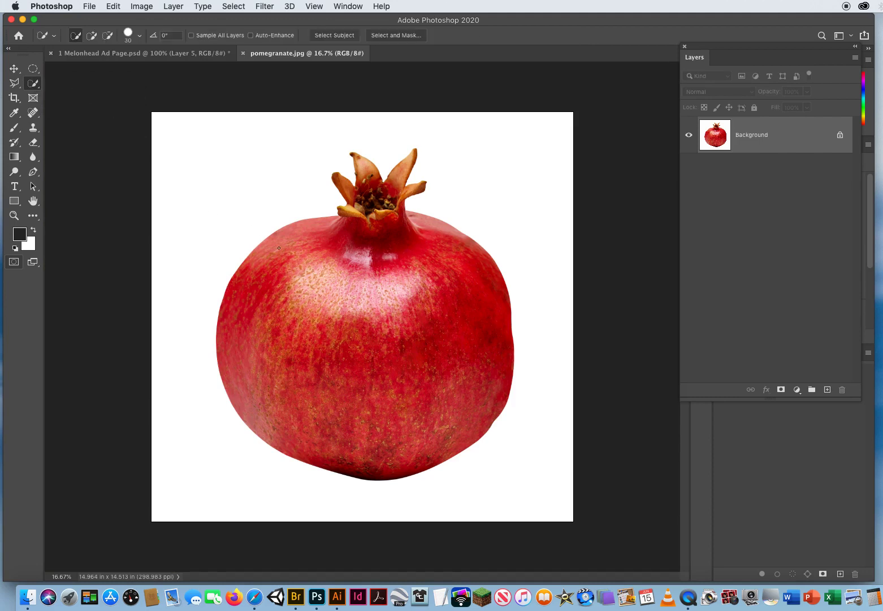
{"action": "mouse_move", "coordinate": [273, 246]}
{"action": "left_mouse_down"}
{"action": "mouse_move", "coordinate": [241, 292]}
{"action": "mouse_move", "coordinate": [240, 366]}
{"action": "mouse_move", "coordinate": [268, 441]}
{"action": "mouse_move", "coordinate": [289, 412]}
{"action": "mouse_move", "coordinate": [310, 422]}
{"action": "left_mouse_up"}
{"action": "mouse_move", "coordinate": [341, 449]}
{"action": "left_mouse_down"}
{"action": "mouse_move", "coordinate": [353, 395]}
{"action": "mouse_move", "coordinate": [343, 311]}
{"action": "mouse_move", "coordinate": [348, 265]}
{"action": "left_mouse_up"}
{"action": "mouse_move", "coordinate": [357, 467]}
{"action": "left_mouse_down"}
{"action": "mouse_move", "coordinate": [363, 383]}
{"action": "mouse_move", "coordinate": [409, 343]}
{"action": "left_mouse_up"}
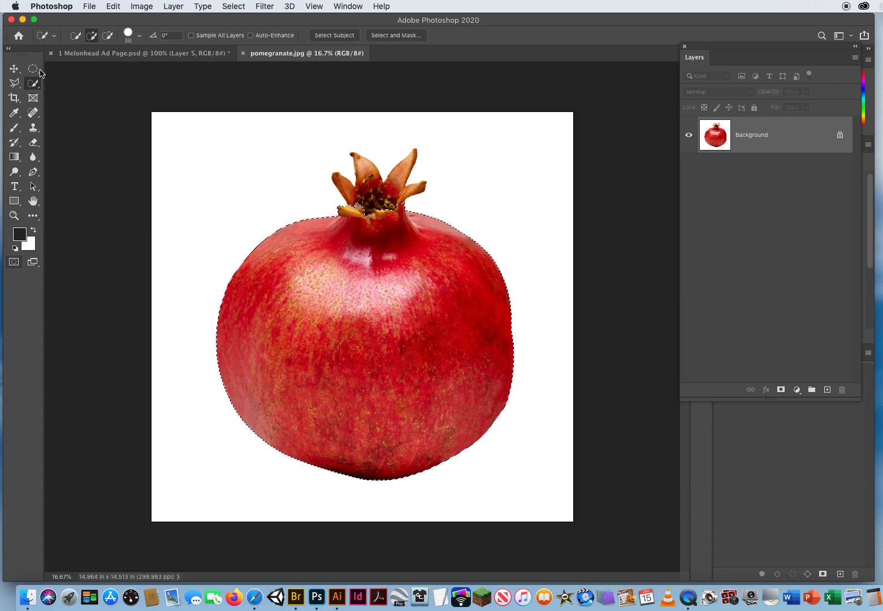
Move the selected pomegranate into the 1 Melonhead Ad Page.psd document as a new layer.
{"action": "left_click", "coordinate": [14, 69]}
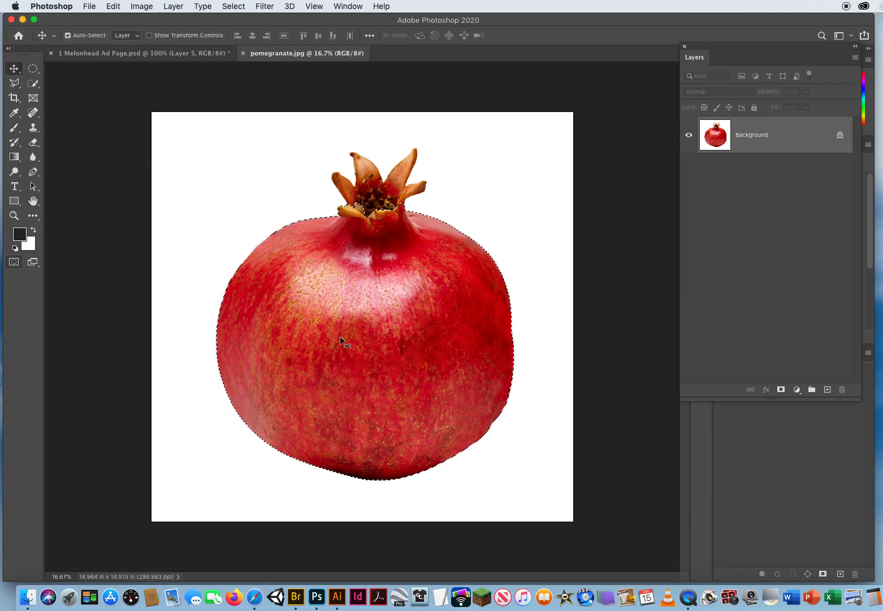
{"action": "left_click_drag", "start_coordinate": [346, 347], "coordinate": [220, 97]}
{"action": "left_click_drag", "start_coordinate": [313, 265], "coordinate": [344, 353]}
{"action": "left_click_drag", "start_coordinate": [225, 188], "coordinate": [486, 372]}
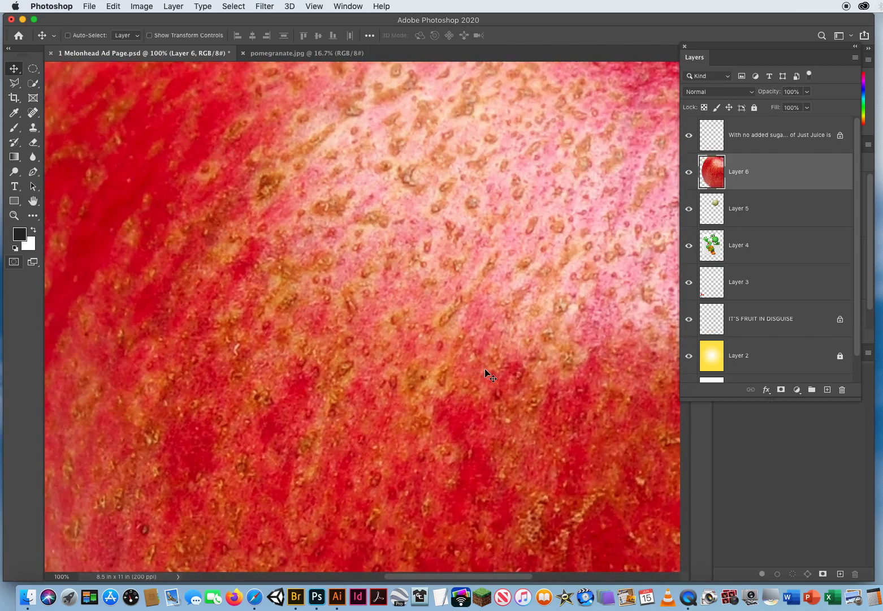
Place the pomegranate layer directly beneath the melon layer in the layer stack.
{"action": "key", "text": "super+minus"}
{"action": "key", "text": "super+minus"}
{"action": "key", "text": "super+minus"}
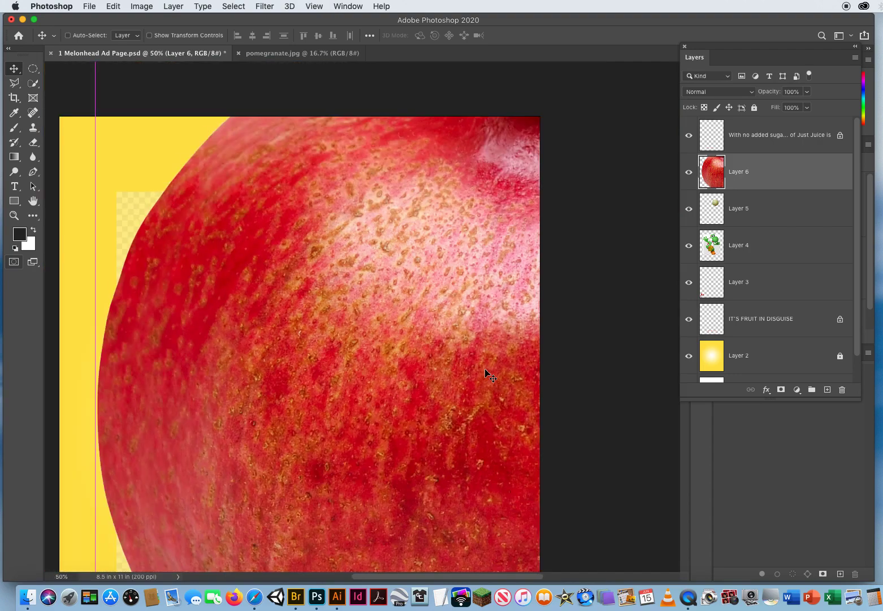
{"action": "key", "text": "super+semicolon"}
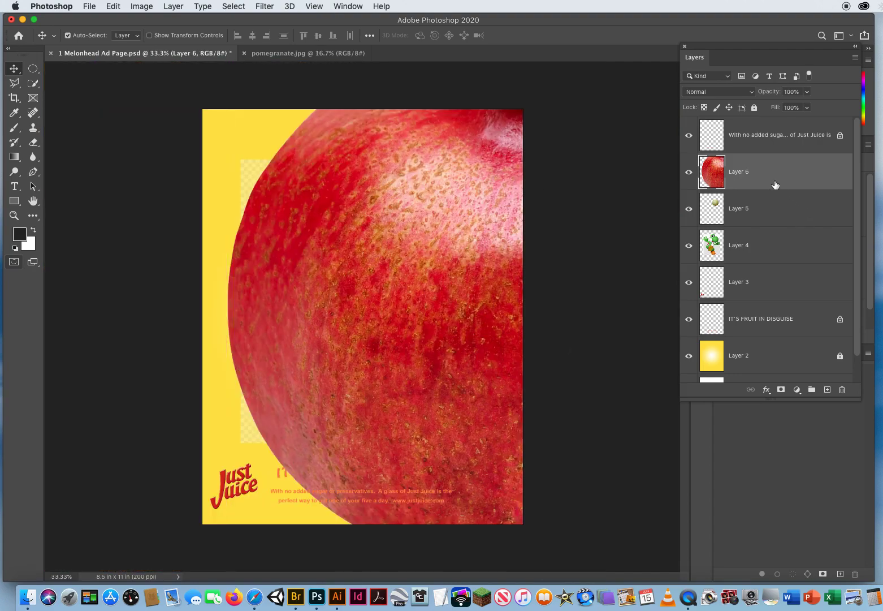
{"action": "left_click_drag", "start_coordinate": [767, 172], "coordinate": [762, 229]}
{"action": "key", "text": "super+semicolon"}
Scale the pomegranate proportionally to about 12.3% and position it just below the melon.
{"action": "key", "text": "super+t"}
{"action": "left_click_drag", "start_coordinate": [328, 157], "coordinate": [265, 224]}
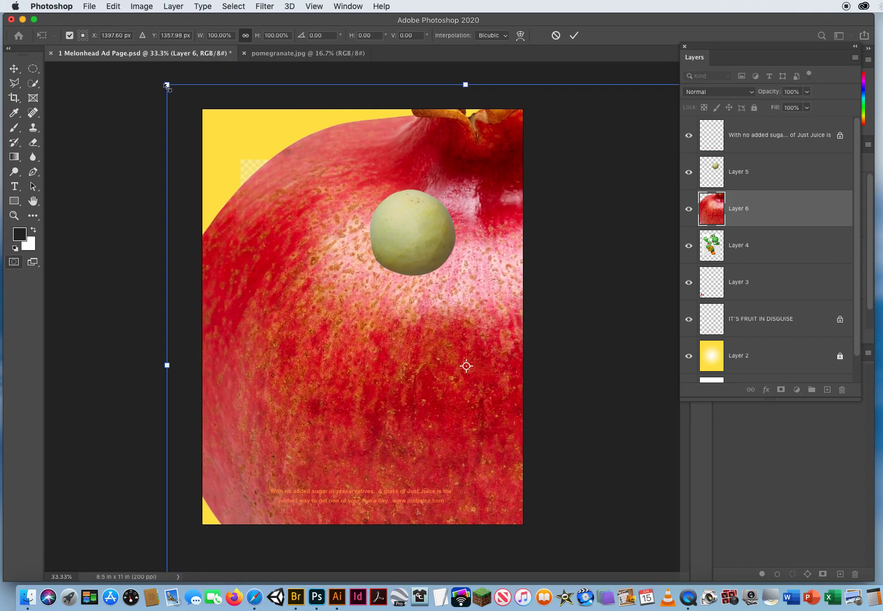
{"action": "left_click_drag", "start_coordinate": [167, 85], "coordinate": [540, 424]}
{"action": "left_click_drag", "start_coordinate": [614, 497], "coordinate": [380, 274]}
{"action": "left_click_drag", "start_coordinate": [301, 209], "coordinate": [456, 354]}
{"action": "left_click_drag", "start_coordinate": [473, 374], "coordinate": [414, 307]}
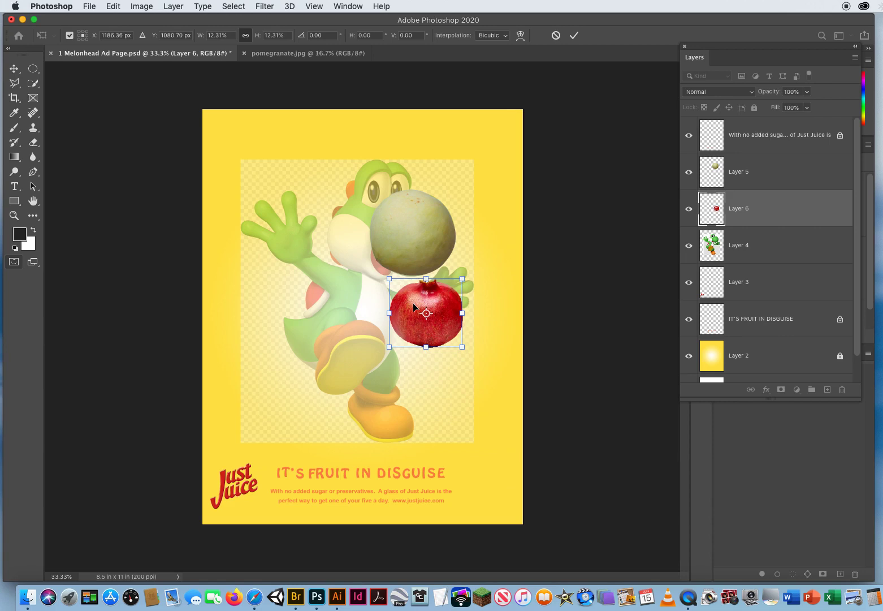
Rotate the pomegranate to about 76°, squash its height to about 8.3%, and move it behind the melon over Yoshi's mouth.
{"action": "key", "text": "super+plus"}
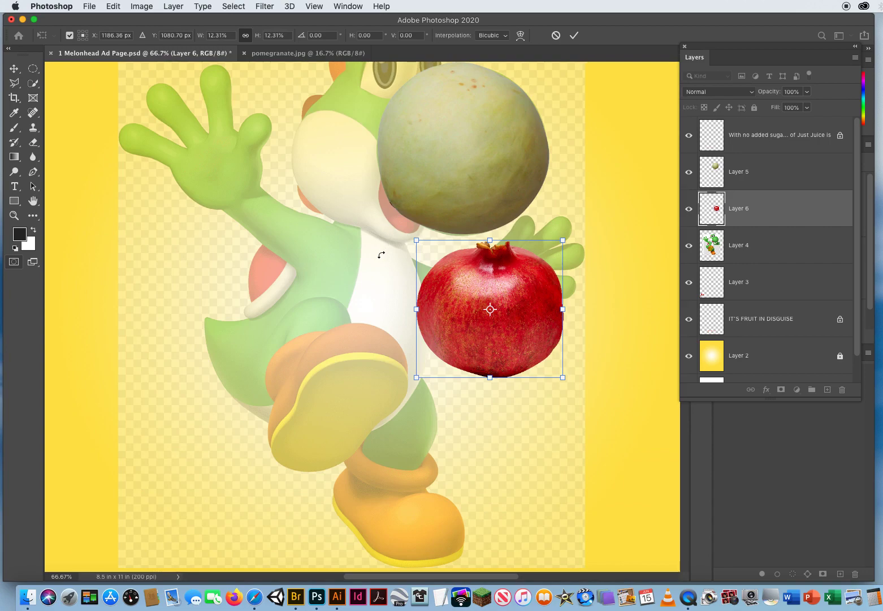
{"action": "left_click_drag", "start_coordinate": [380, 255], "coordinate": [518, 290]}
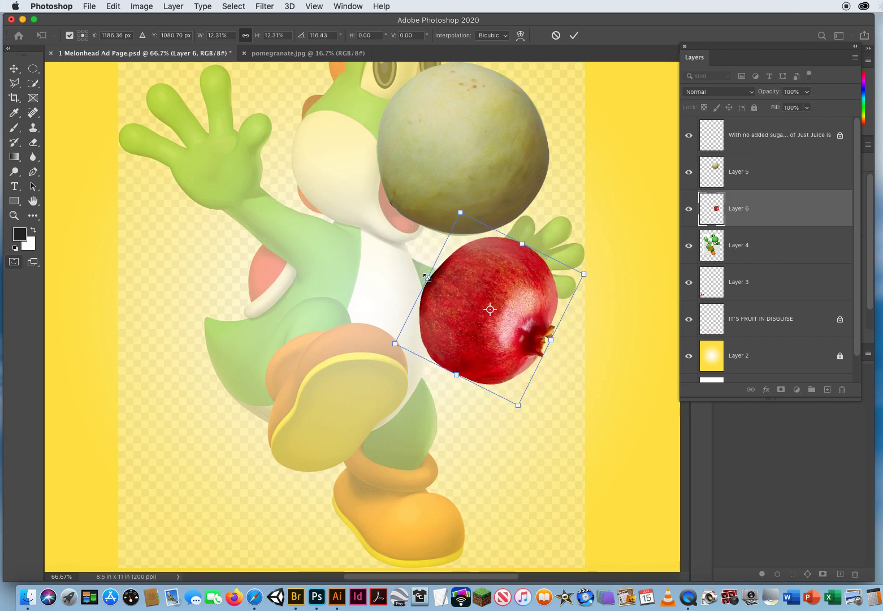
{"action": "left_click_drag", "start_coordinate": [428, 278], "coordinate": [465, 302]}
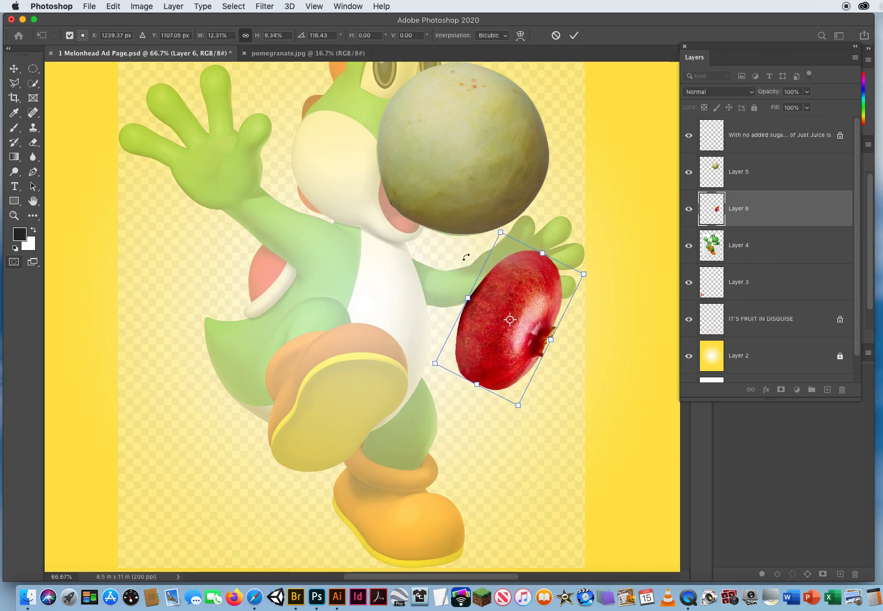
{"action": "left_click_drag", "start_coordinate": [474, 213], "coordinate": [395, 252]}
{"action": "left_click_drag", "start_coordinate": [489, 304], "coordinate": [389, 151]}
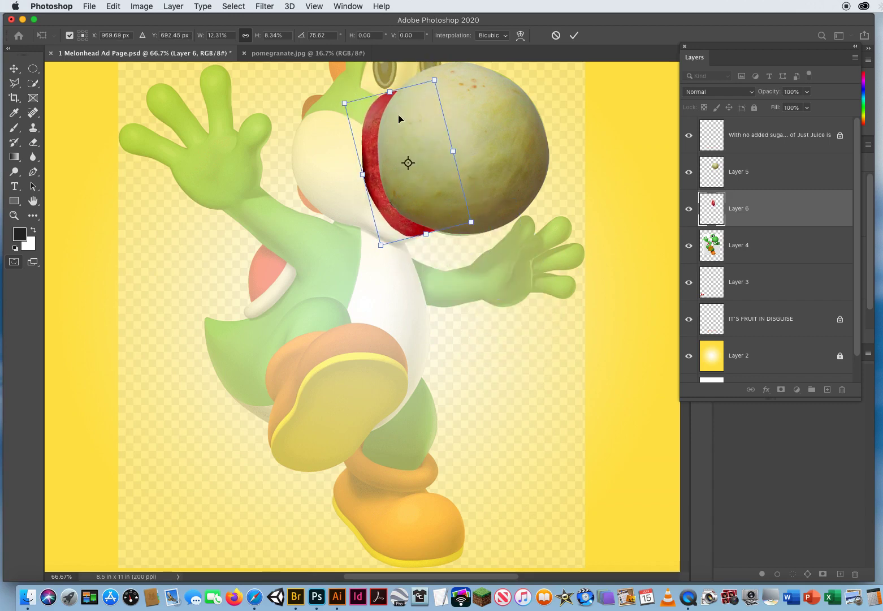
Fit the pomegranate to Yoshi's open mouth at about 9.65% width, 4.97% height and 92° rotation, and apply the transform.
{"action": "left_click_drag", "start_coordinate": [346, 101], "coordinate": [377, 123]}
{"action": "left_click_drag", "start_coordinate": [507, 179], "coordinate": [499, 215]}
{"action": "left_click_drag", "start_coordinate": [426, 210], "coordinate": [435, 178]}
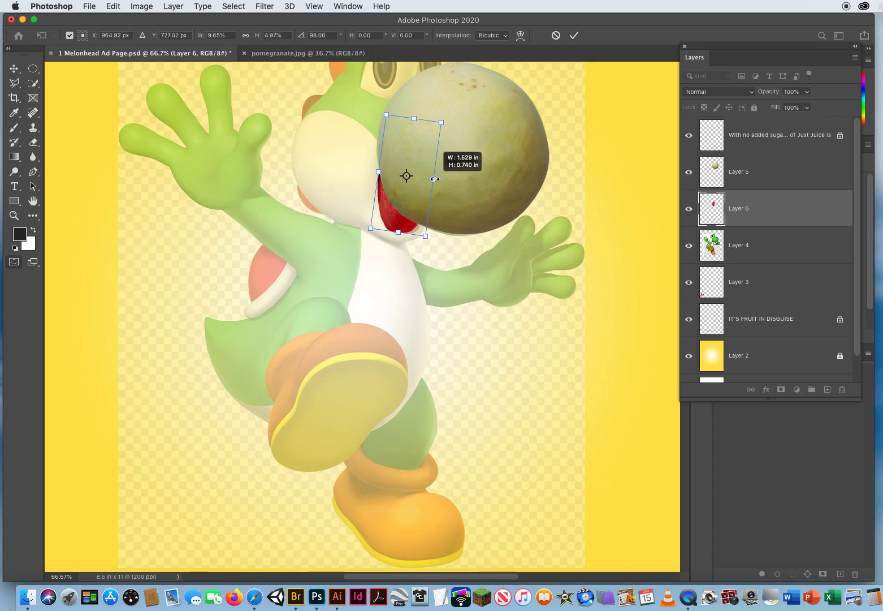
{"action": "left_click_drag", "start_coordinate": [406, 214], "coordinate": [408, 213]}
{"action": "left_click_drag", "start_coordinate": [453, 231], "coordinate": [461, 205]}
{"action": "left_click_drag", "start_coordinate": [408, 193], "coordinate": [406, 197]}
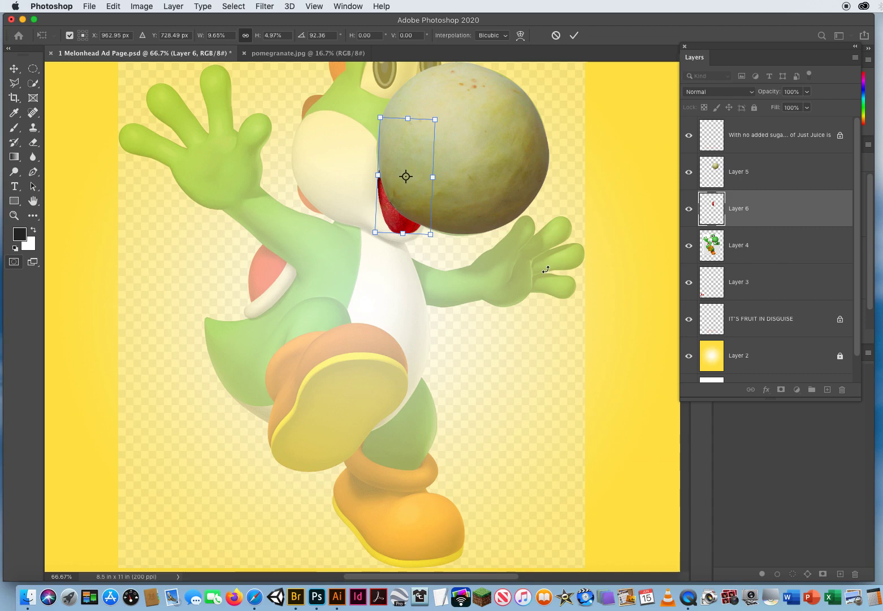
{"action": "key", "text": "Return"}
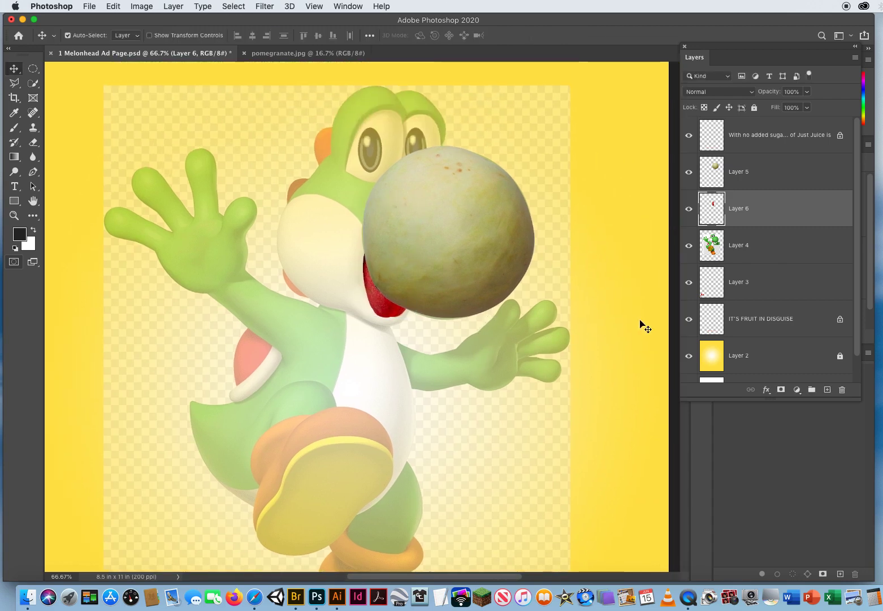
Check the fruit pieces with the Yoshi reference layer temporarily hidden, and close pomegranate.jpg.
{"action": "left_click", "coordinate": [689, 245]}
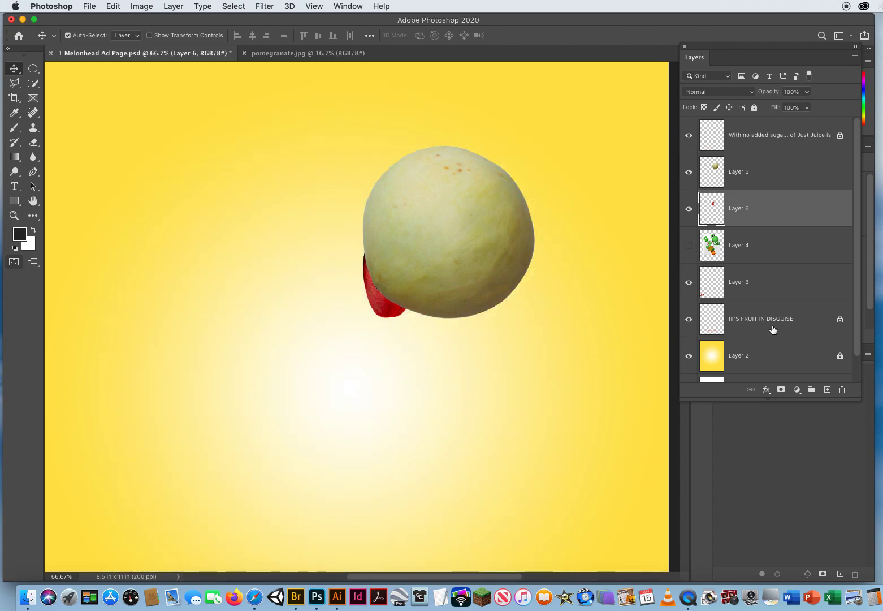
{"action": "left_click", "coordinate": [690, 246]}
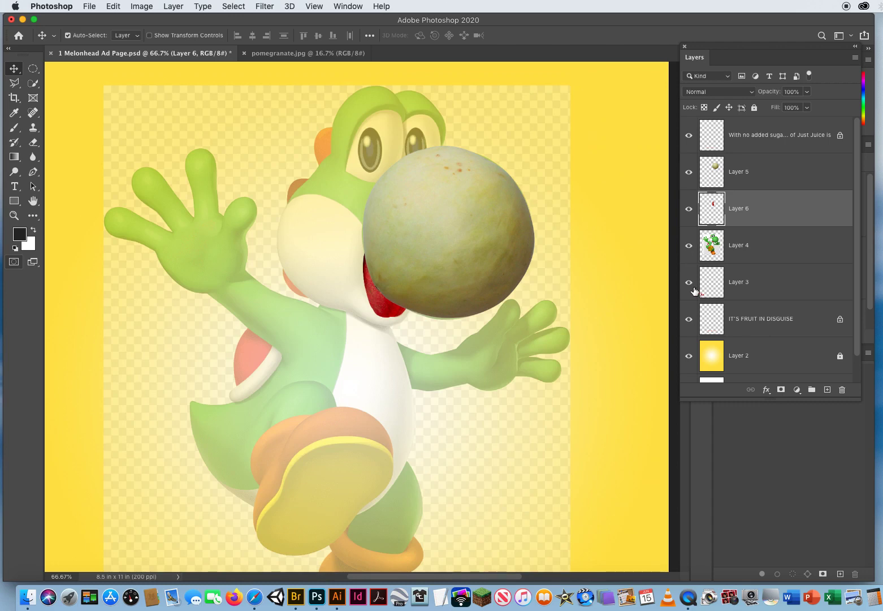
{"action": "left_click", "coordinate": [275, 54]}
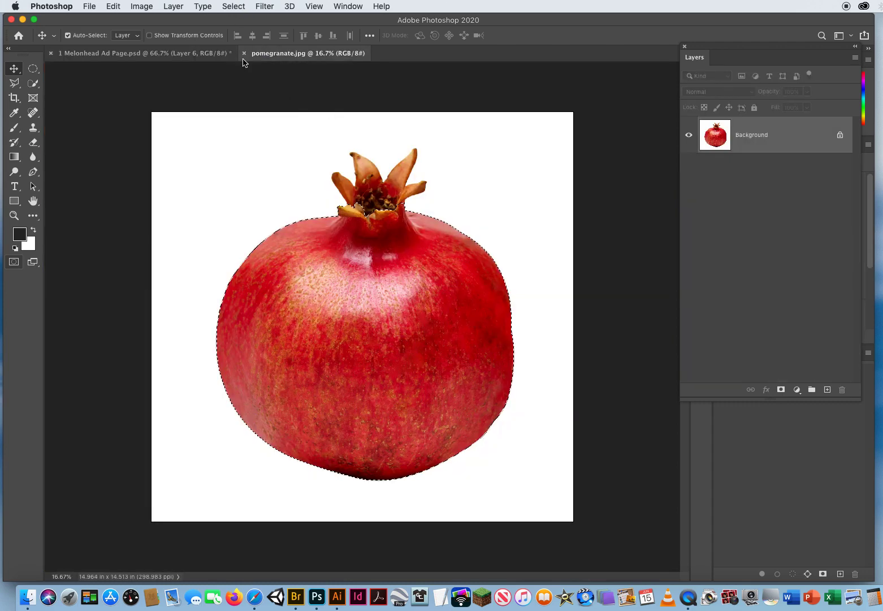
{"action": "key", "text": "super+w"}
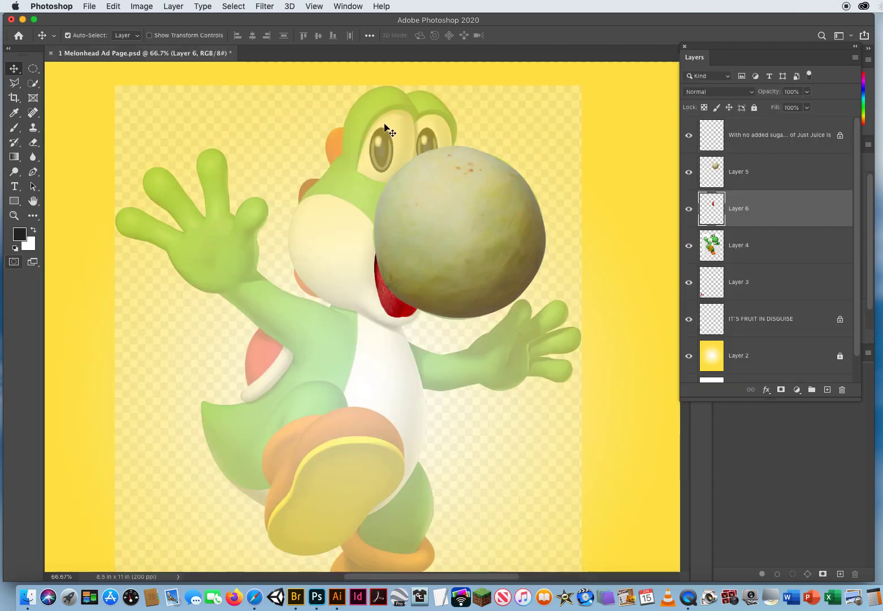
Inspect Yoshi's eyes up close, and switch to Adobe Bridge to open the 5 Original Fruit Pieces Pics folder.
{"action": "key", "text": "z"}
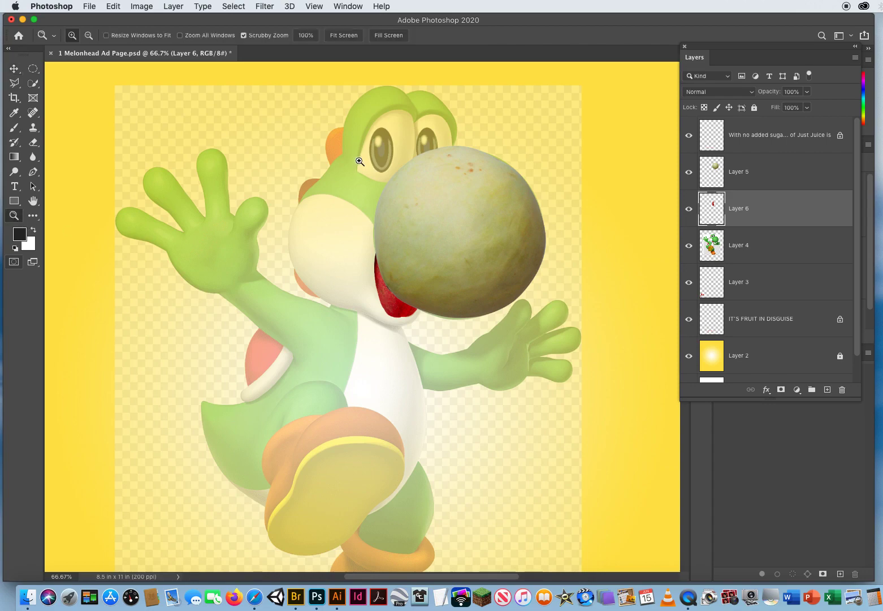
{"action": "left_click", "coordinate": [377, 248]}
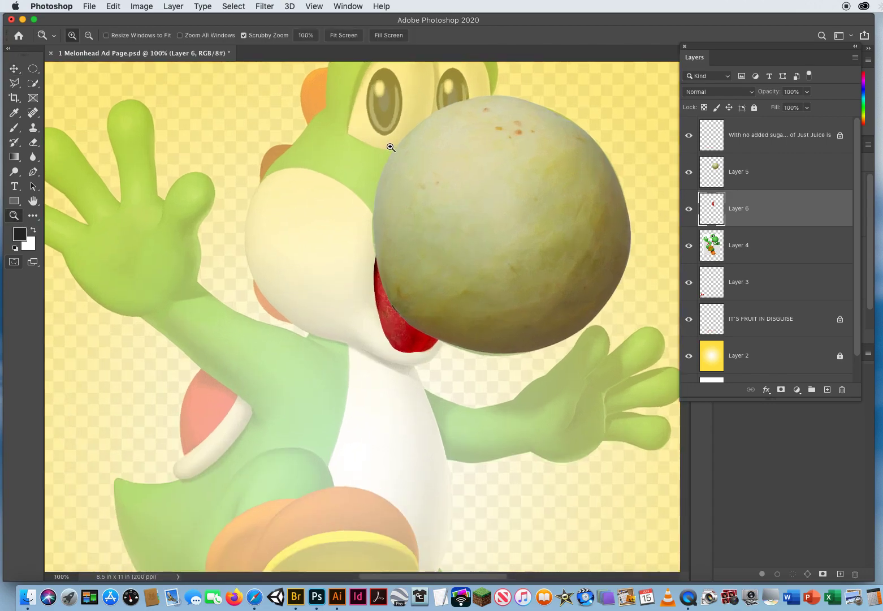
{"action": "left_click", "coordinate": [378, 216]}
{"action": "left_click_drag", "start_coordinate": [391, 245], "coordinate": [395, 339]}
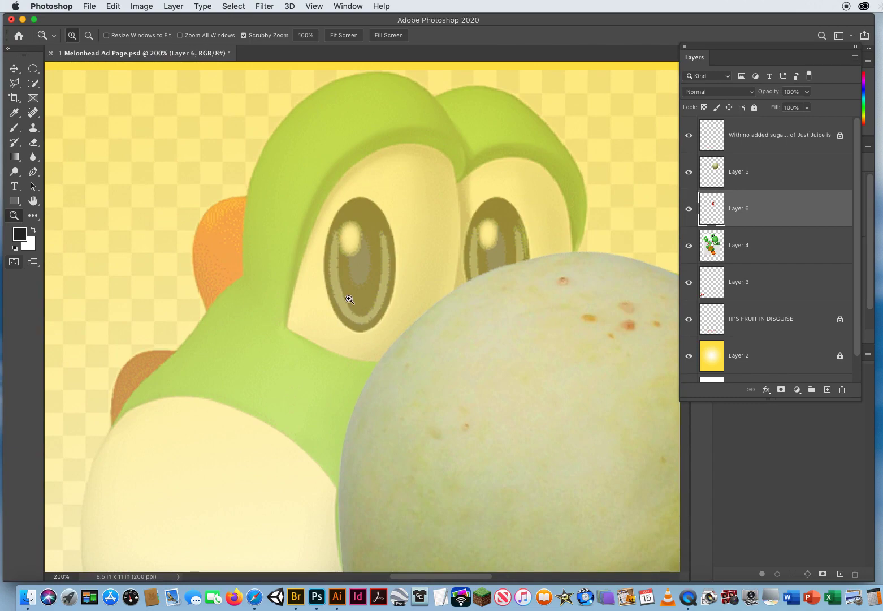
{"action": "left_click", "coordinate": [88, 7]}
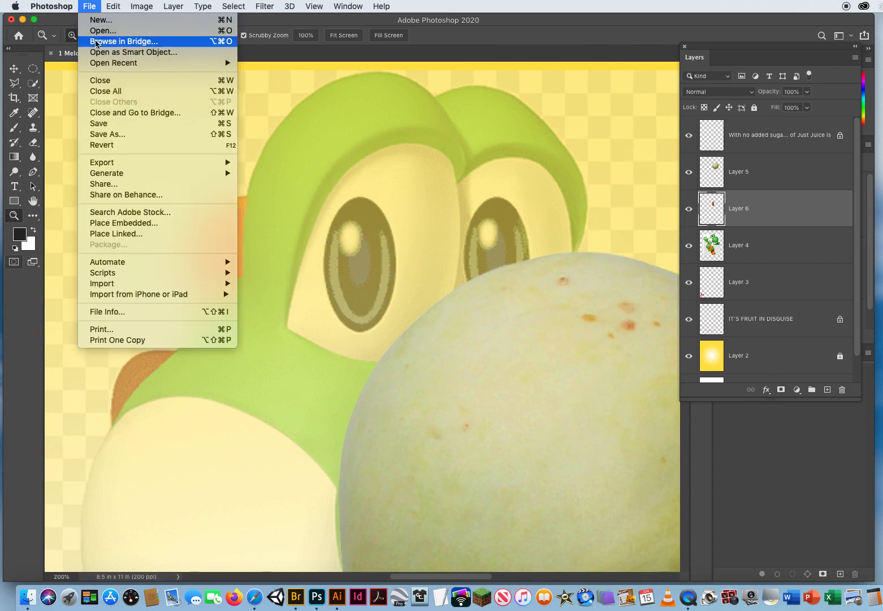
{"action": "left_click", "coordinate": [96, 33]}
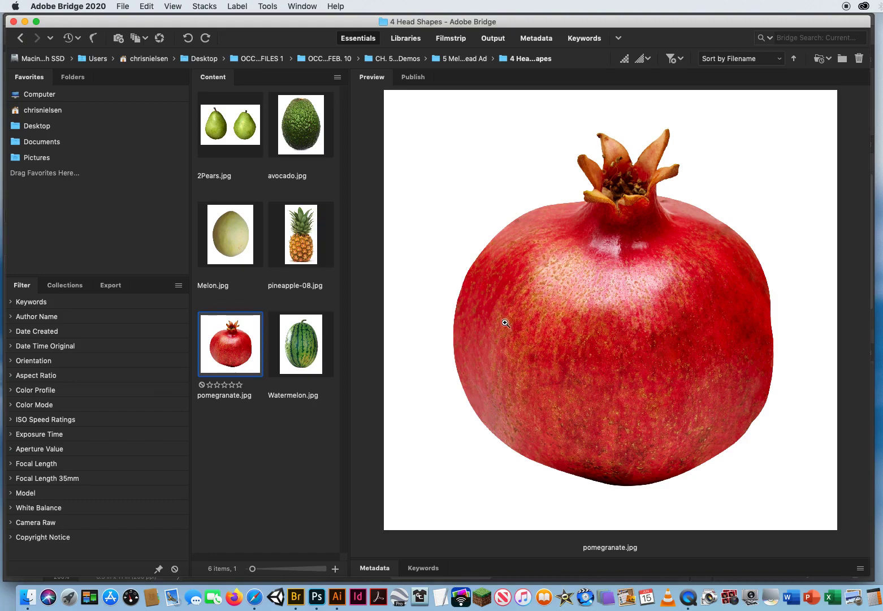
{"action": "left_click", "coordinate": [461, 59]}
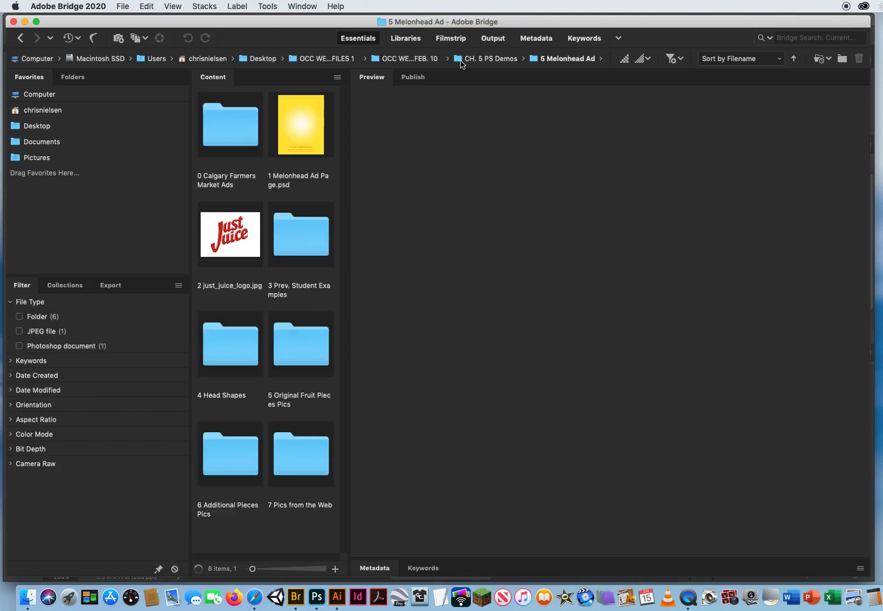
{"action": "left_click", "coordinate": [304, 347]}
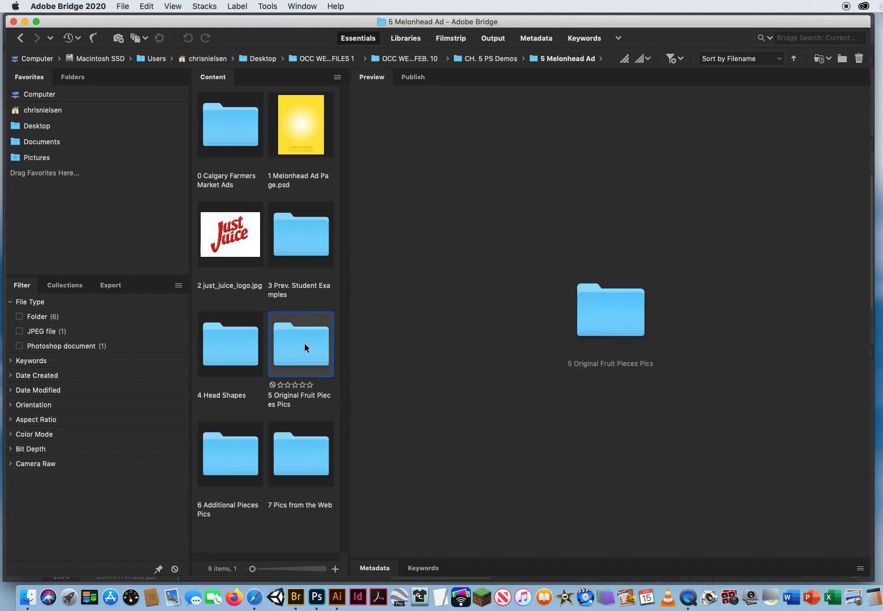
{"action": "double_click", "coordinate": [304, 347]}
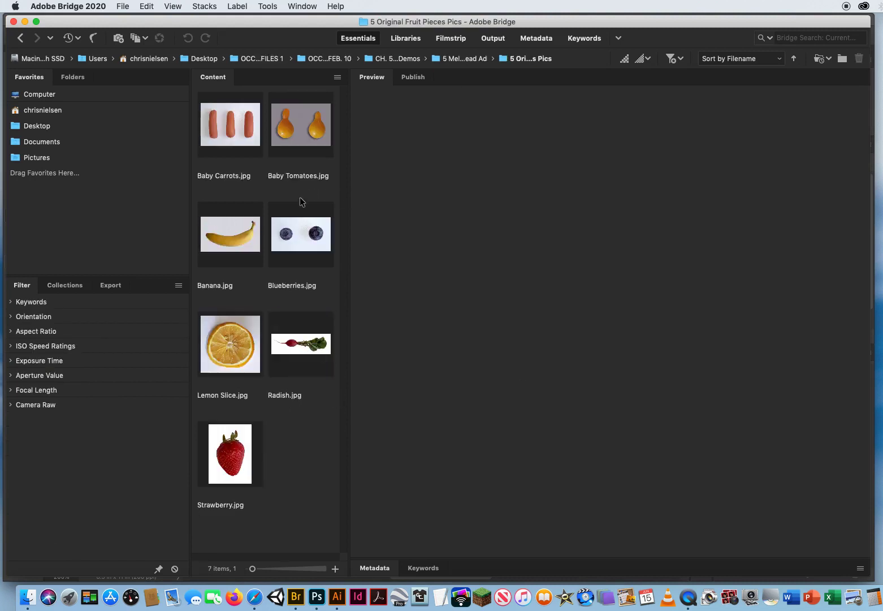
Open Blueberries.jpg and select the larger, darker blueberry with the Quick Selection tool.
{"action": "left_click", "coordinate": [294, 233]}
{"action": "double_click", "coordinate": [296, 234]}
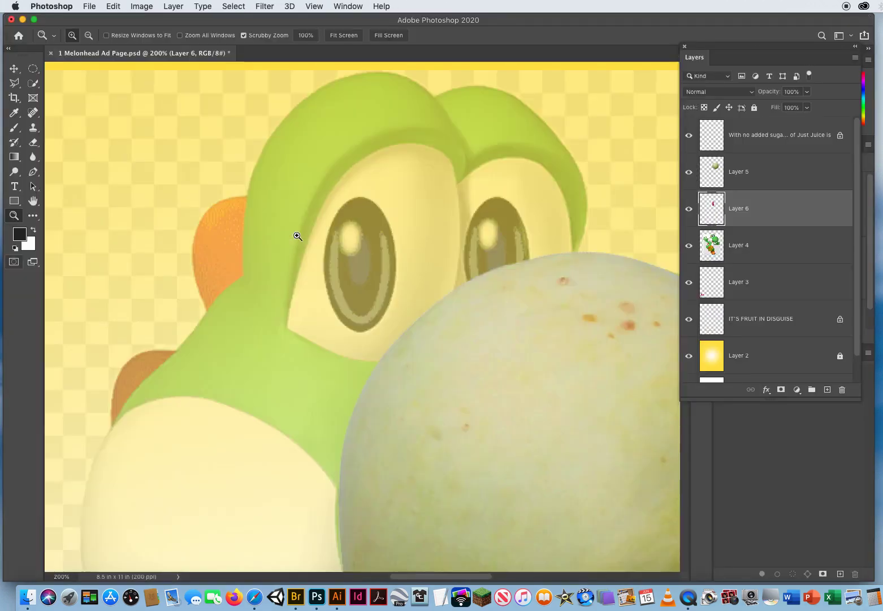
{"action": "left_click", "coordinate": [33, 83]}
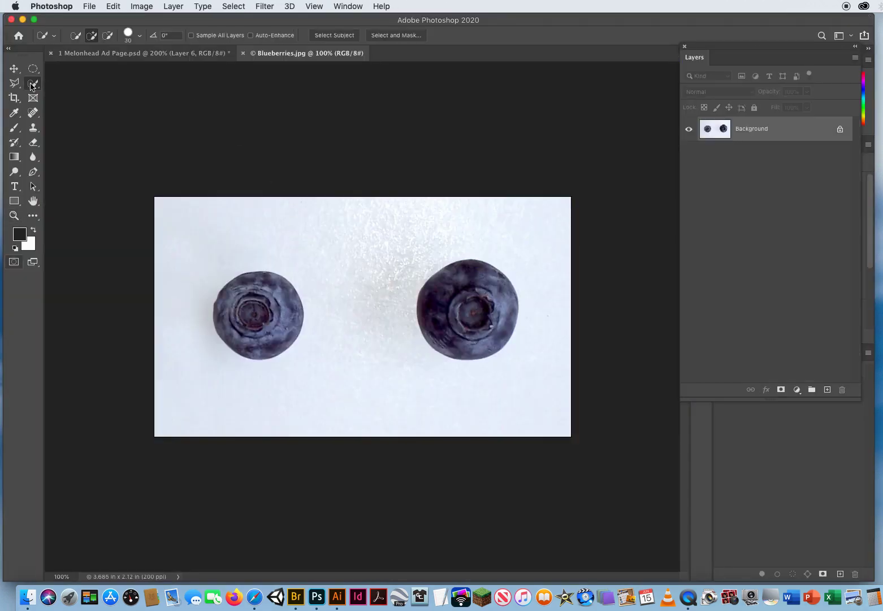
{"action": "mouse_move", "coordinate": [436, 307]}
{"action": "left_mouse_down"}
{"action": "mouse_move", "coordinate": [473, 277]}
{"action": "mouse_move", "coordinate": [453, 284]}
{"action": "mouse_move", "coordinate": [487, 326]}
{"action": "left_mouse_up"}
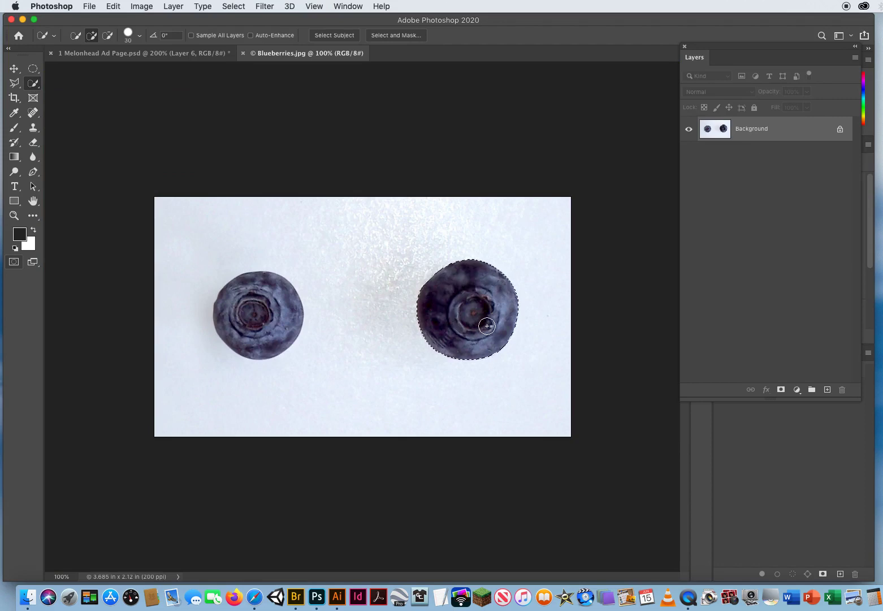
Copy the selected blueberry into 1 Melonhead Ad Page.psd over Yoshi's larger eye.
{"action": "left_click", "coordinate": [13, 70]}
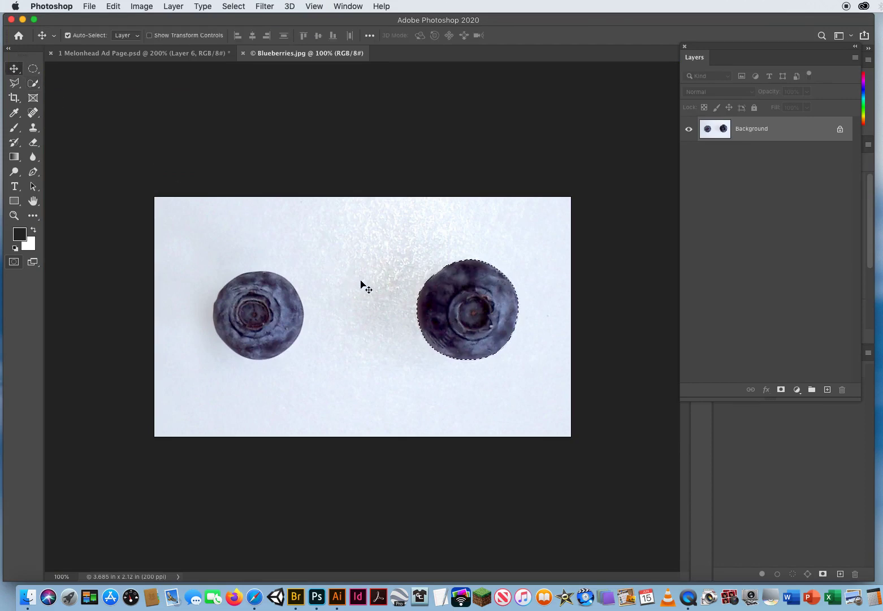
{"action": "left_click_drag", "start_coordinate": [464, 318], "coordinate": [177, 58]}
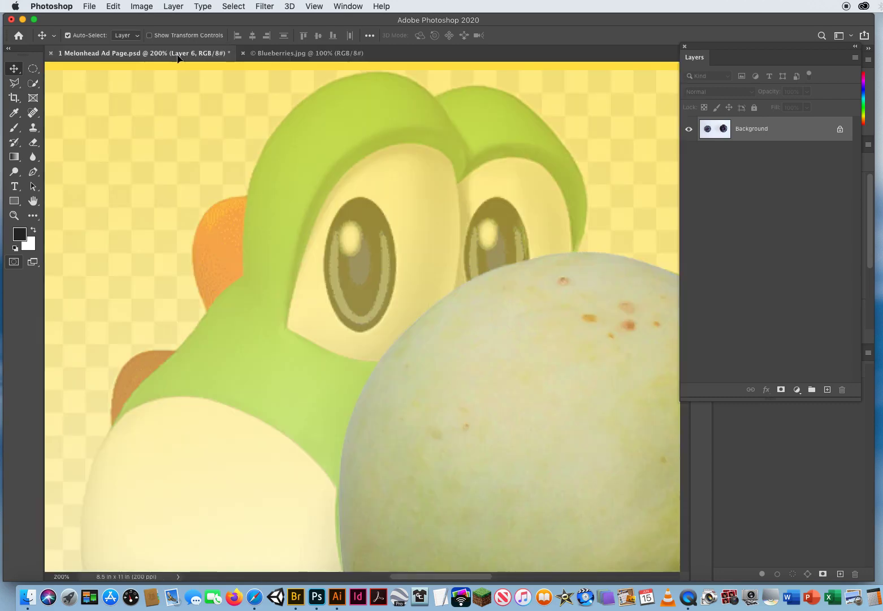
{"action": "left_click_drag", "start_coordinate": [378, 289], "coordinate": [352, 252]}
Squash and scale the blueberry into a tall oval covering the larger eye's pupil, and apply the transform.
{"action": "key", "text": "super+t"}
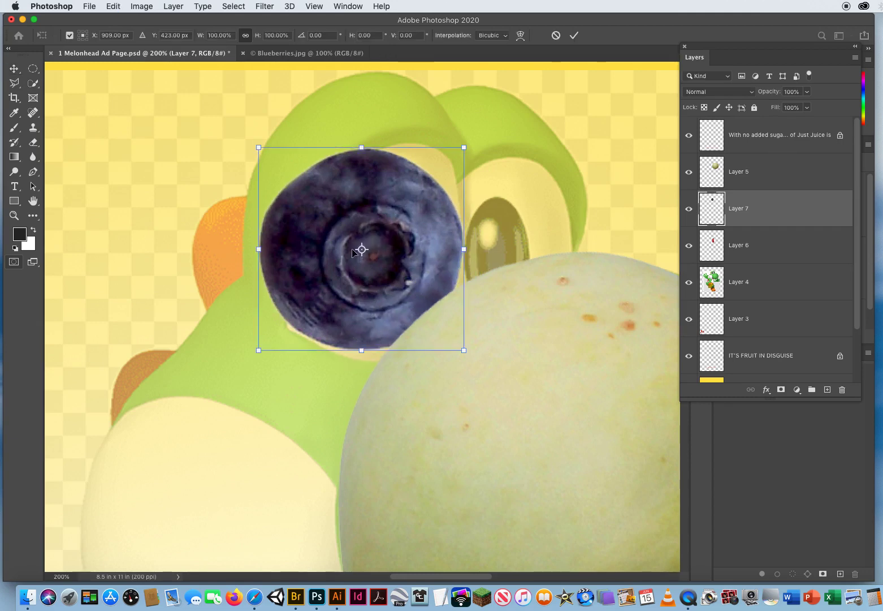
{"action": "left_click_drag", "start_coordinate": [464, 249], "coordinate": [368, 242]}
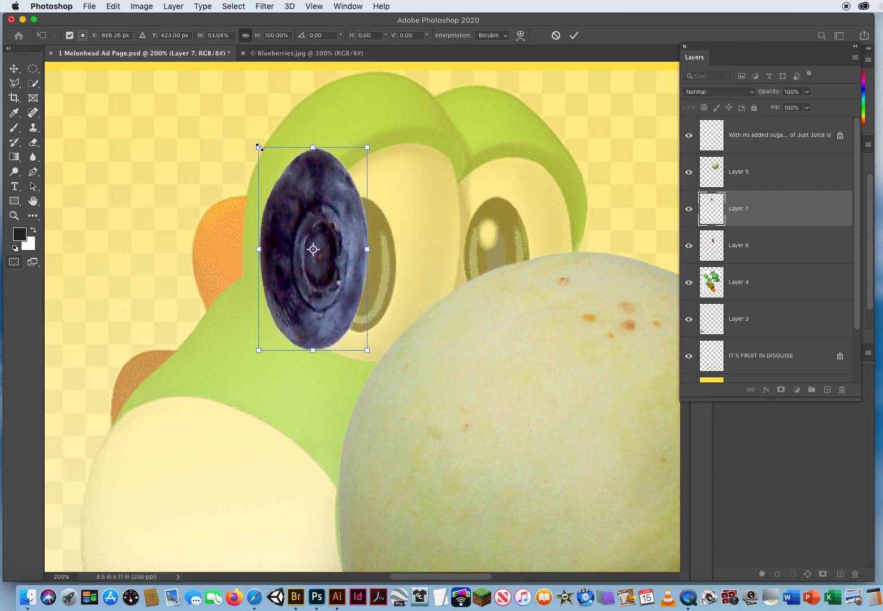
{"action": "left_click_drag", "start_coordinate": [258, 147], "coordinate": [301, 217]}
{"action": "left_click_drag", "start_coordinate": [340, 257], "coordinate": [366, 238]}
{"action": "left_click_drag", "start_coordinate": [324, 198], "coordinate": [321, 192]}
{"action": "left_click_drag", "start_coordinate": [377, 238], "coordinate": [378, 239]}
{"action": "key", "text": "Return"}
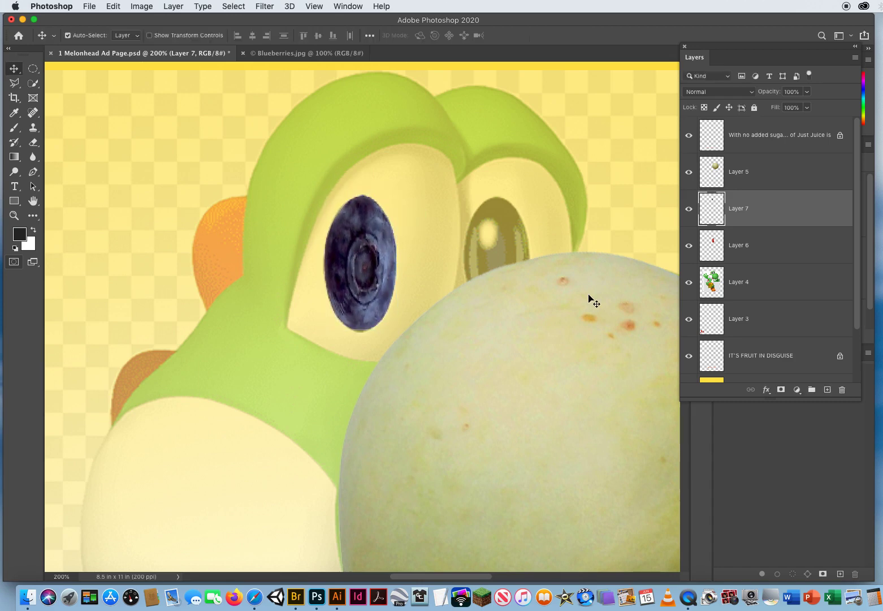
Compare the blueberry with the reference pupil by temporarily hiding Layer 7, and close Blueberries.jpg.
{"action": "left_click", "coordinate": [689, 210]}
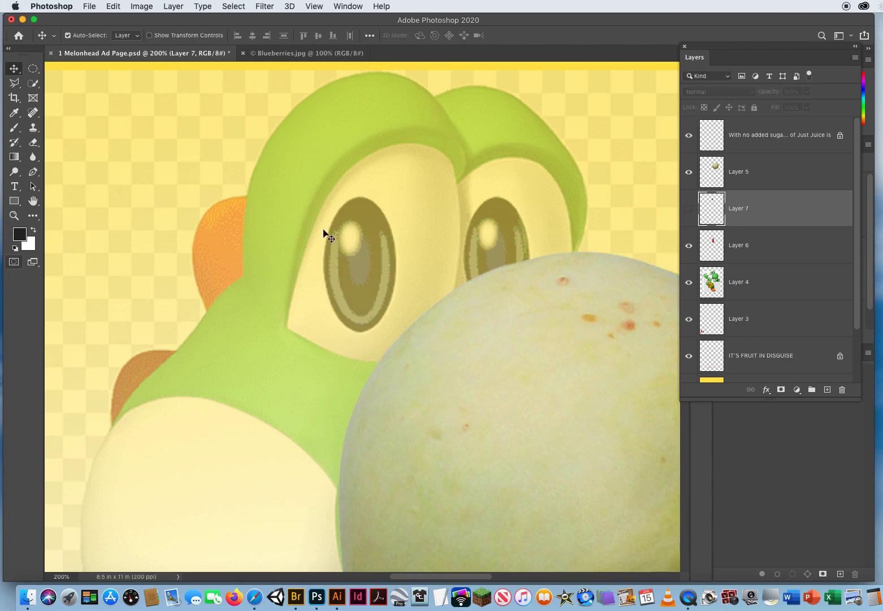
{"action": "left_click", "coordinate": [689, 211]}
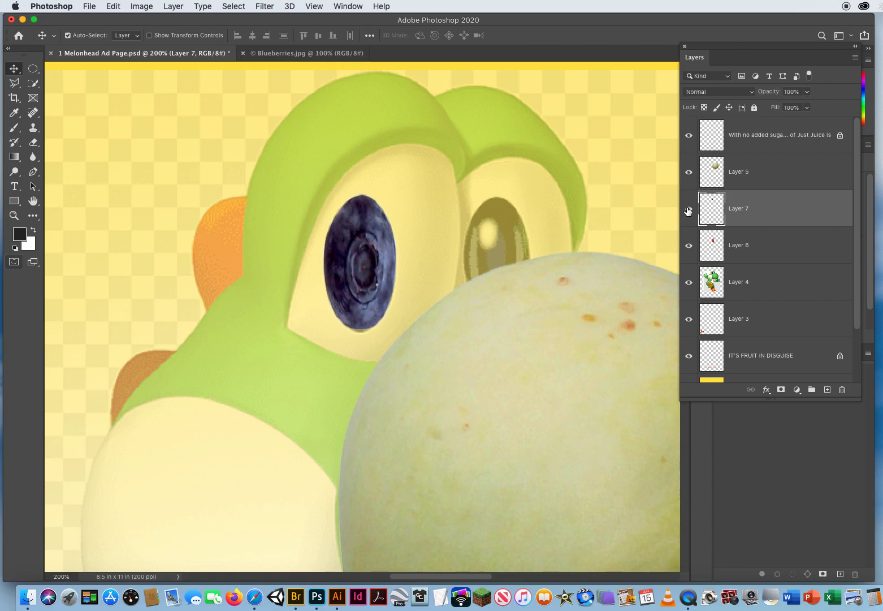
{"action": "left_click", "coordinate": [252, 54]}
{"action": "left_click", "coordinate": [243, 54]}
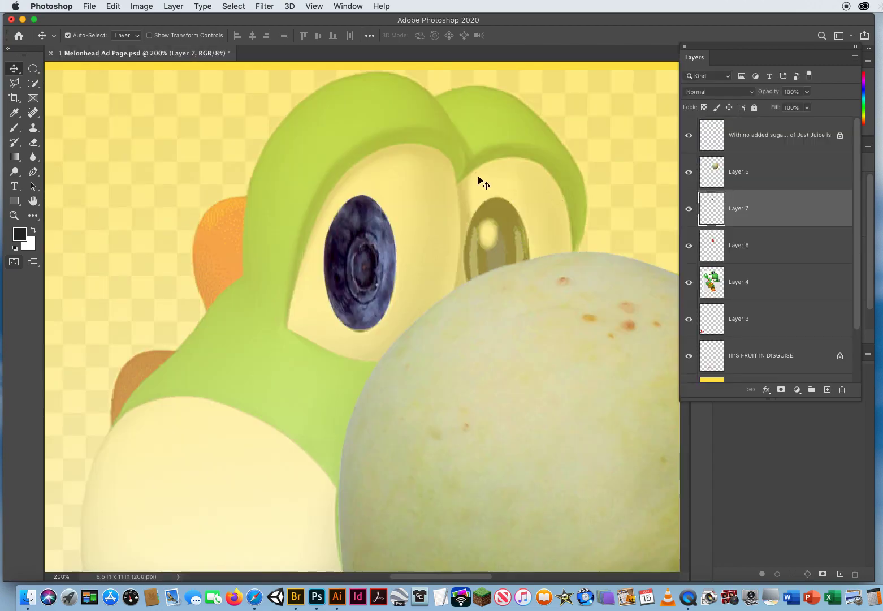
Open Lemon Slice.jpg from Adobe Bridge and select the whole slice with the Quick Selection tool.
{"action": "left_click", "coordinate": [91, 6]}
{"action": "left_click", "coordinate": [99, 44]}
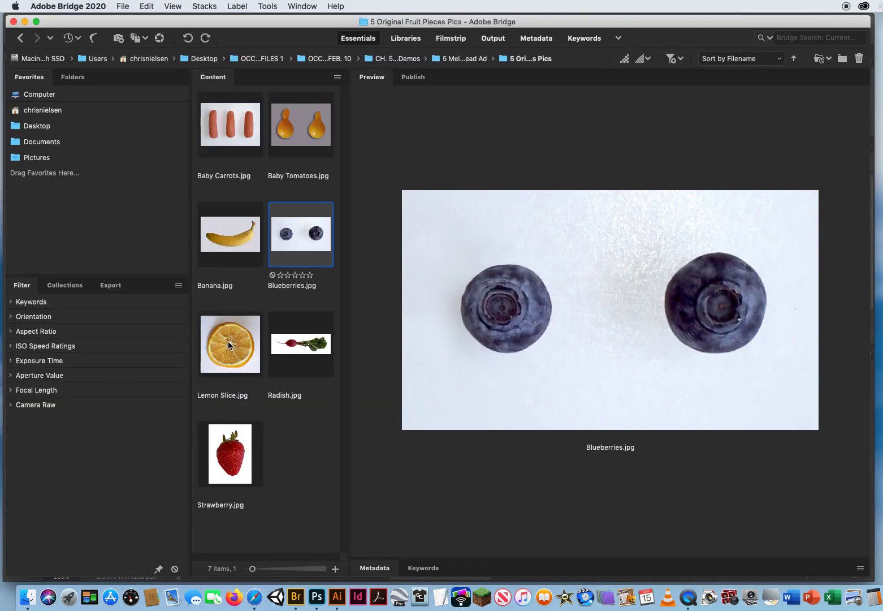
{"action": "double_click", "coordinate": [229, 345]}
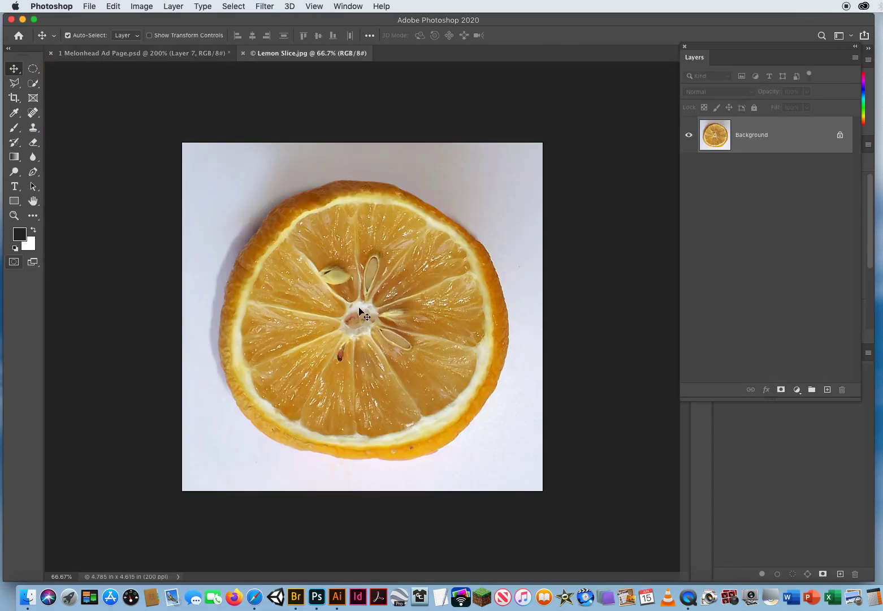
{"action": "left_click", "coordinate": [34, 84]}
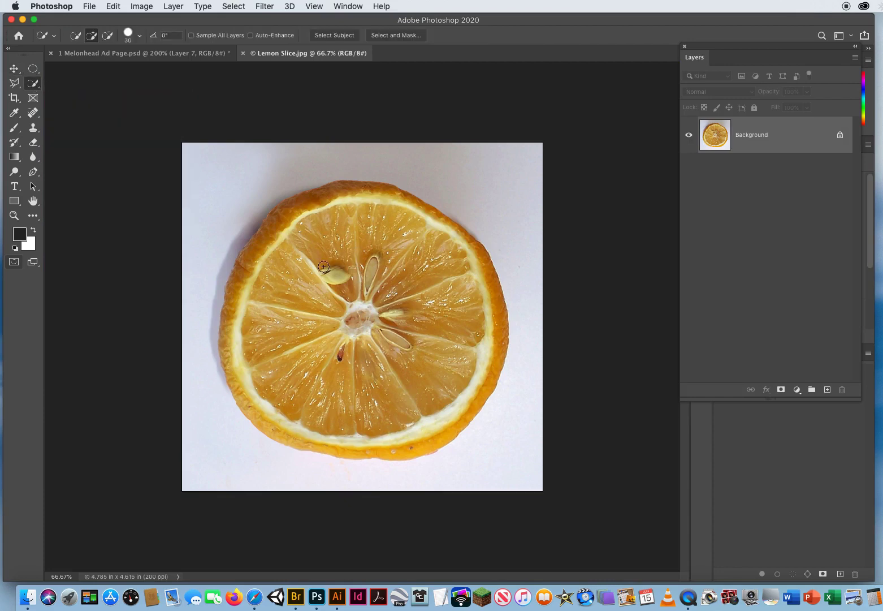
{"action": "mouse_move", "coordinate": [265, 239]}
{"action": "left_mouse_down"}
{"action": "mouse_move", "coordinate": [300, 207]}
{"action": "mouse_move", "coordinate": [362, 194]}
{"action": "mouse_move", "coordinate": [450, 233]}
{"action": "mouse_move", "coordinate": [486, 291]}
{"action": "mouse_move", "coordinate": [488, 315]}
{"action": "mouse_move", "coordinate": [475, 379]}
{"action": "mouse_move", "coordinate": [457, 408]}
{"action": "mouse_move", "coordinate": [406, 440]}
{"action": "mouse_move", "coordinate": [366, 445]}
{"action": "mouse_move", "coordinate": [276, 422]}
{"action": "mouse_move", "coordinate": [246, 384]}
{"action": "mouse_move", "coordinate": [233, 328]}
{"action": "mouse_move", "coordinate": [237, 292]}
{"action": "mouse_move", "coordinate": [283, 233]}
{"action": "left_mouse_up"}
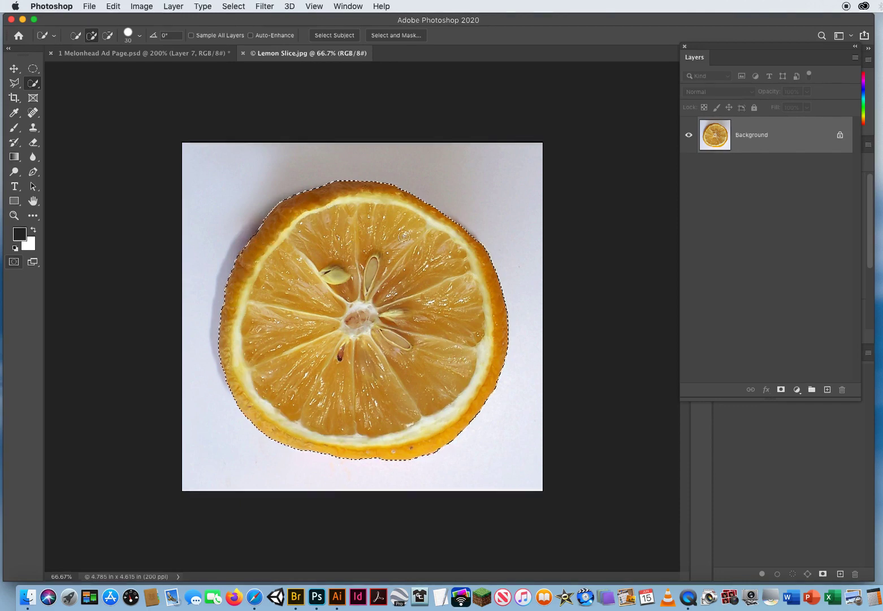
Copy the selected lemon slice into 1 Melonhead Ad Page.psd over Yoshi's face.
{"action": "left_click", "coordinate": [14, 68]}
{"action": "left_click_drag", "start_coordinate": [388, 291], "coordinate": [204, 75]}
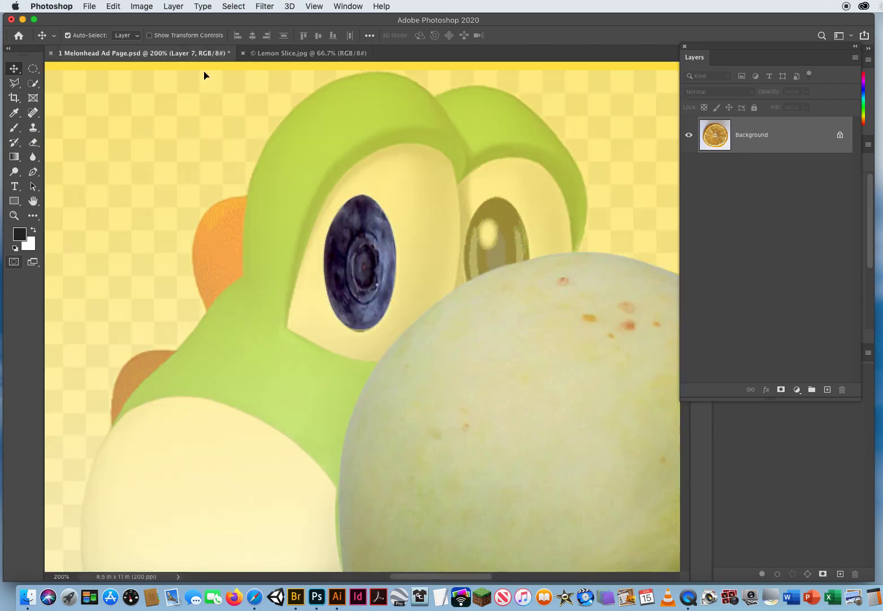
{"action": "left_click_drag", "start_coordinate": [343, 222], "coordinate": [372, 264]}
{"action": "left_click_drag", "start_coordinate": [217, 277], "coordinate": [261, 355]}
Shrink the lemon slice to about 3.37% width and 4.52% height, and place it as the highlight on the blueberry pupil.
{"action": "key", "text": "ctrl+t"}
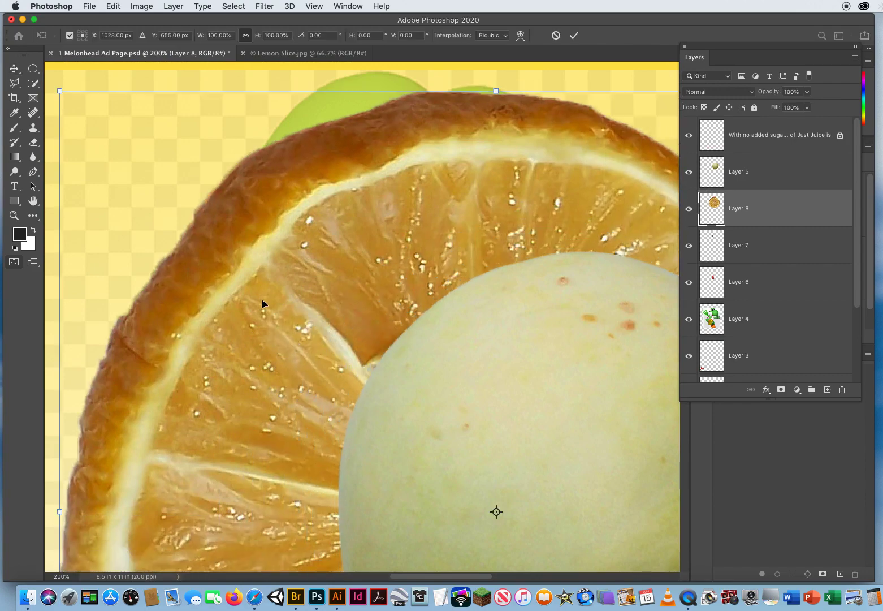
{"action": "left_click_drag", "start_coordinate": [59, 89], "coordinate": [422, 439]}
{"action": "left_click_drag", "start_coordinate": [479, 468], "coordinate": [185, 101]}
{"action": "left_click_drag", "start_coordinate": [126, 71], "coordinate": [474, 407]}
{"action": "left_click_drag", "start_coordinate": [510, 447], "coordinate": [355, 229]}
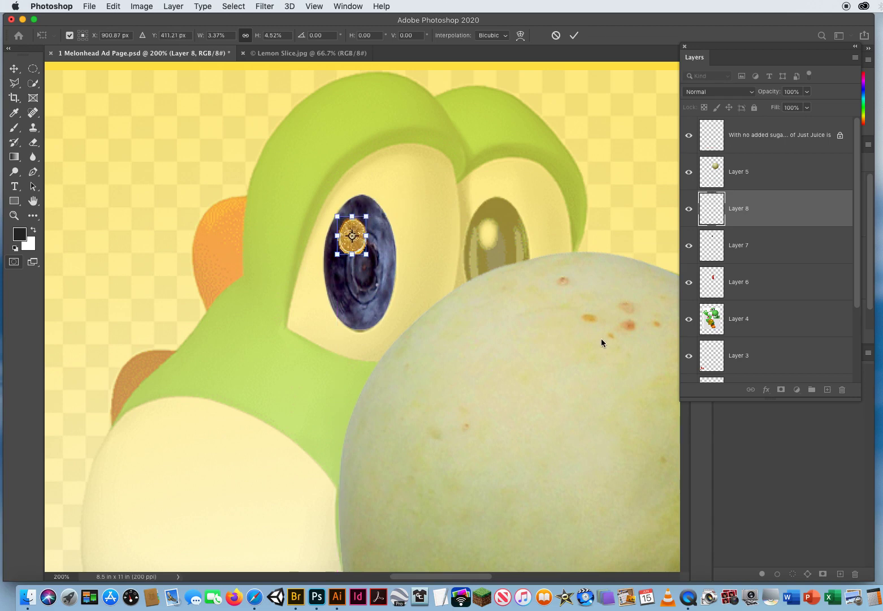
{"action": "key", "text": "Return"}
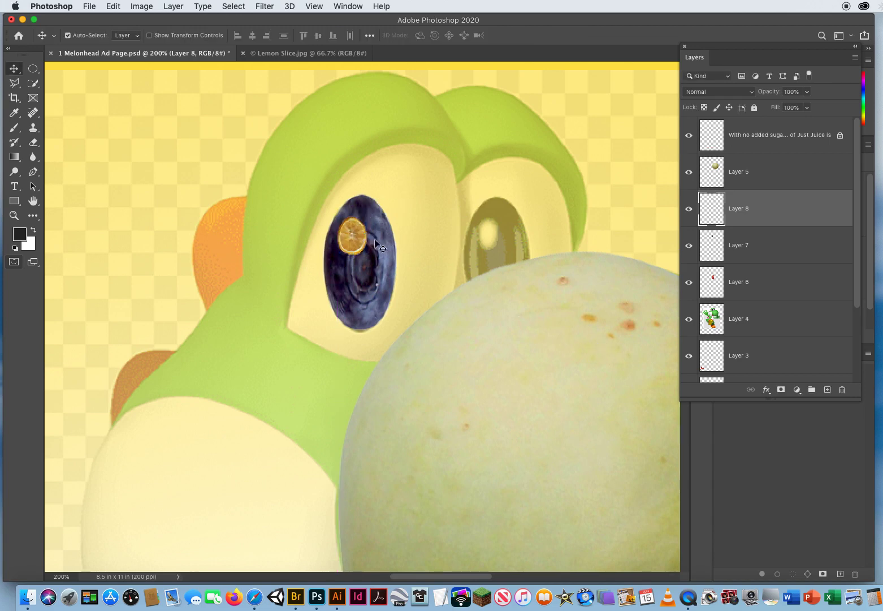
{"action": "left_click_drag", "start_coordinate": [353, 240], "coordinate": [351, 241]}
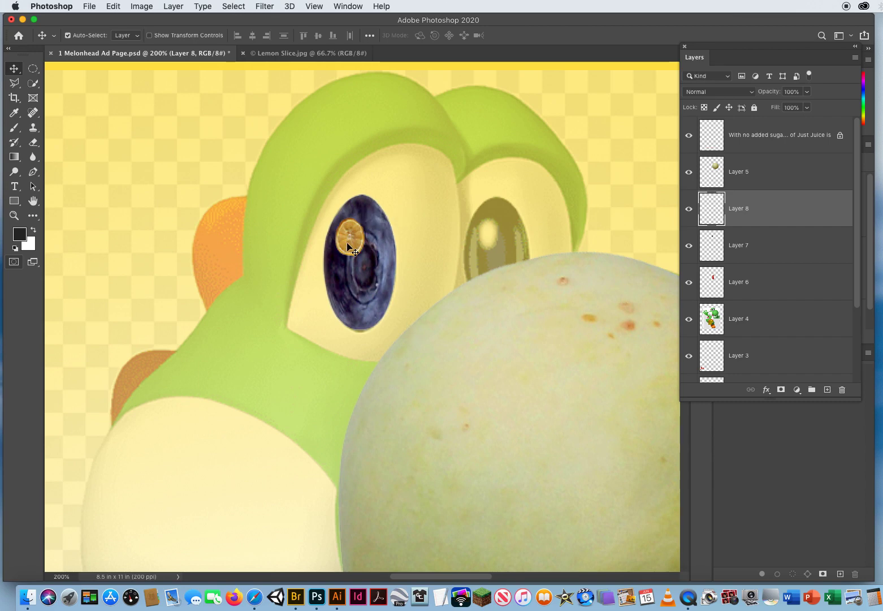
Brighten the lemon slice with Levels, setting the midtone input to 1.48 and the white input to 151.
{"action": "left_click", "coordinate": [142, 7]}
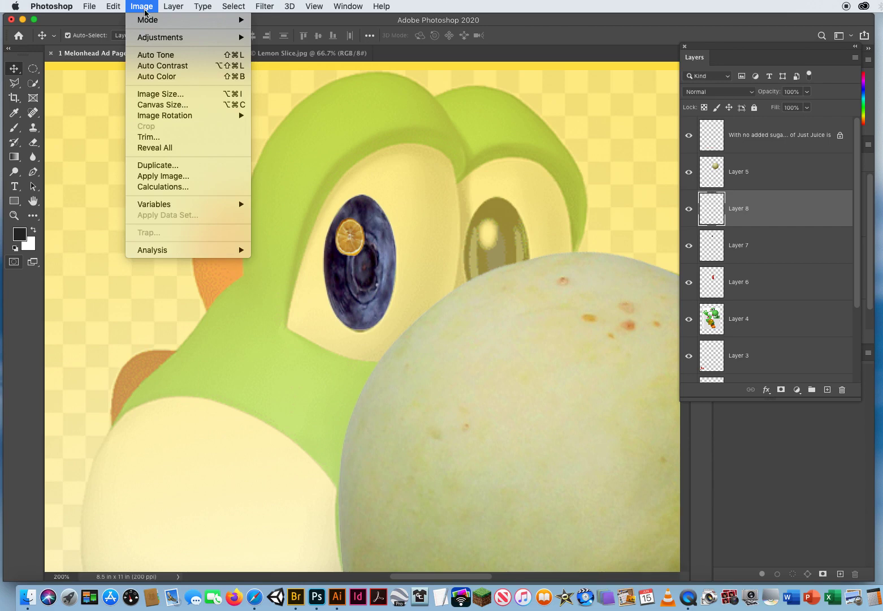
{"action": "mouse_move", "coordinate": [143, 43]}
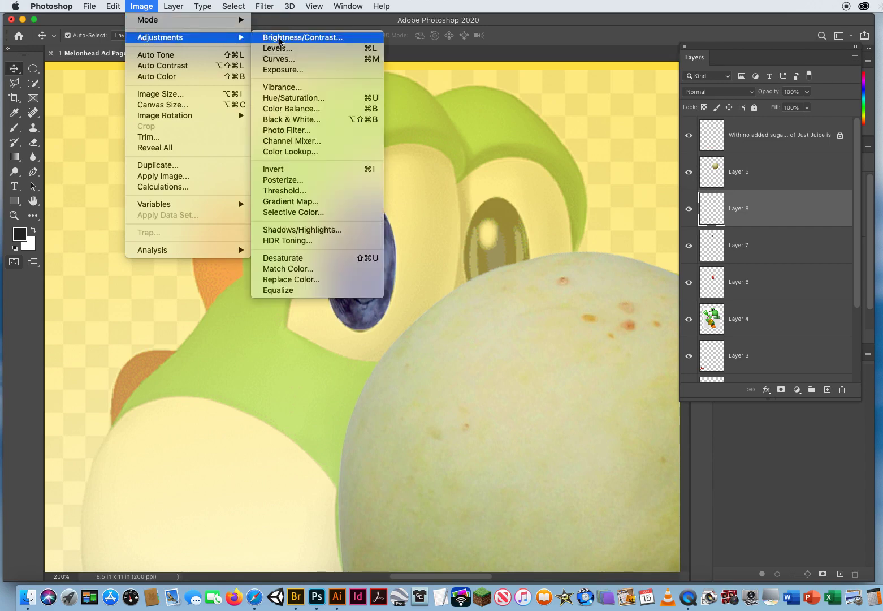
{"action": "left_click", "coordinate": [290, 53]}
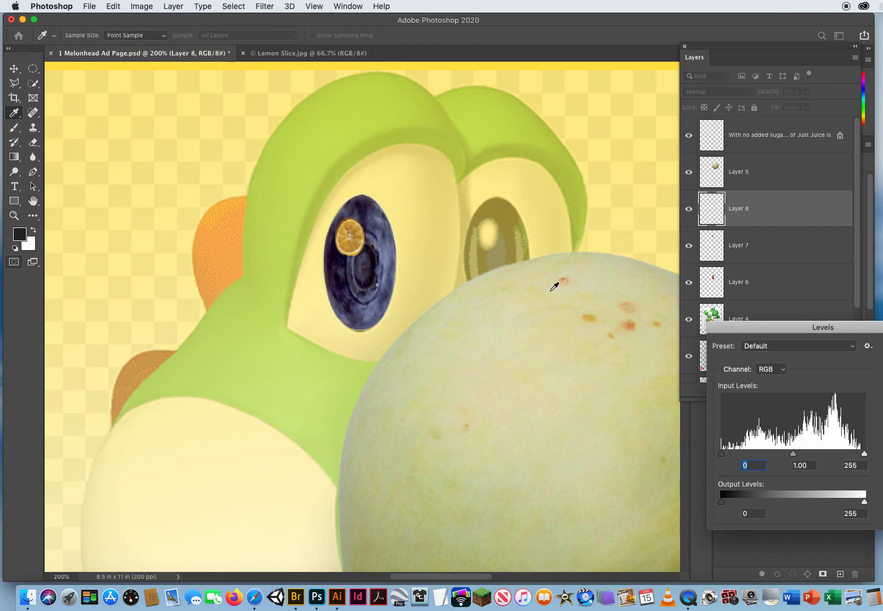
{"action": "left_click_drag", "start_coordinate": [756, 329], "coordinate": [506, 222]}
{"action": "left_click_drag", "start_coordinate": [494, 153], "coordinate": [455, 130]}
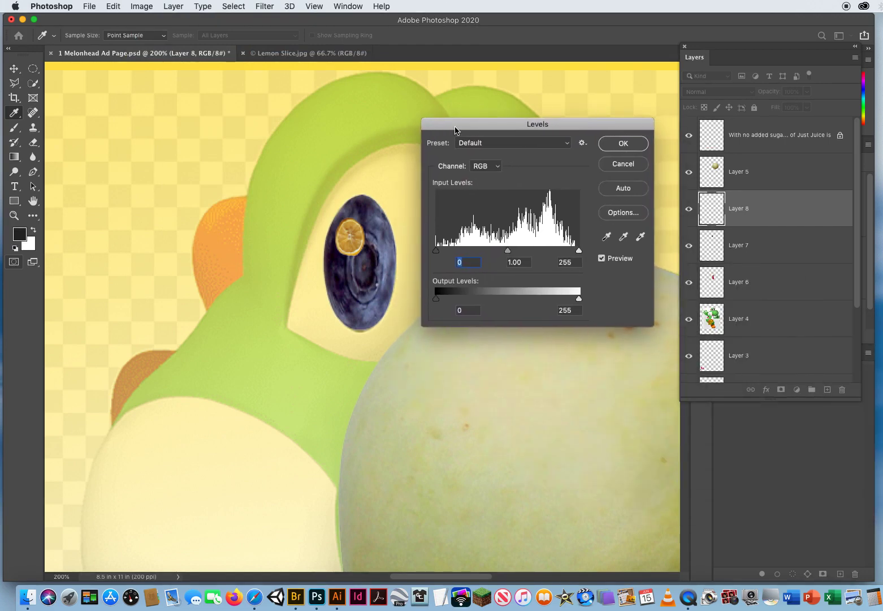
{"action": "left_click", "coordinate": [578, 251]}
{"action": "left_click_drag", "start_coordinate": [579, 254], "coordinate": [471, 255]}
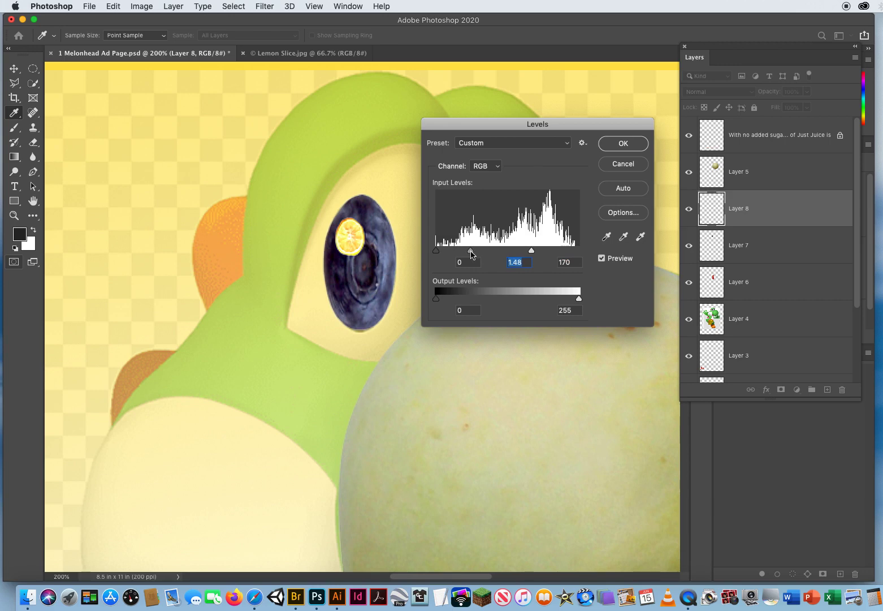
{"action": "left_click_drag", "start_coordinate": [532, 252], "coordinate": [521, 252]}
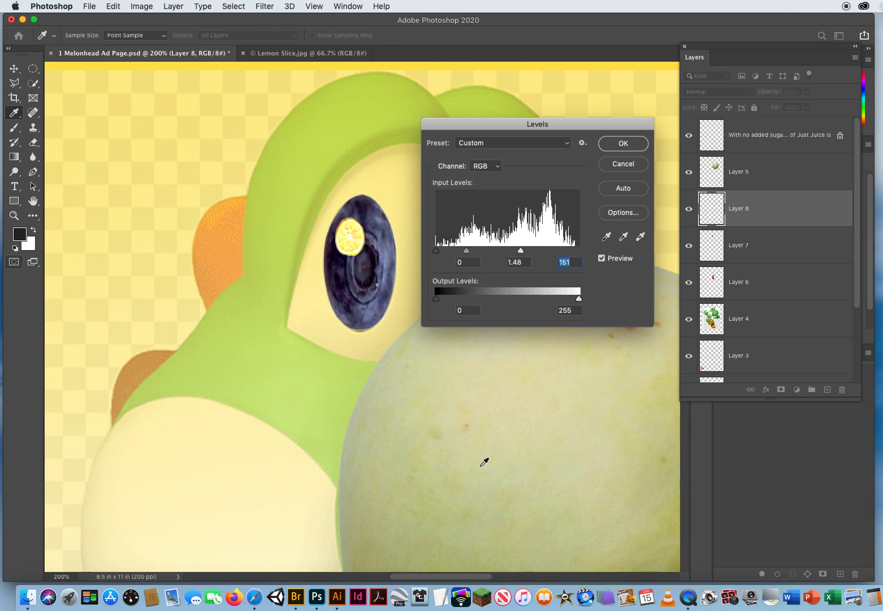
{"action": "left_click", "coordinate": [606, 147]}
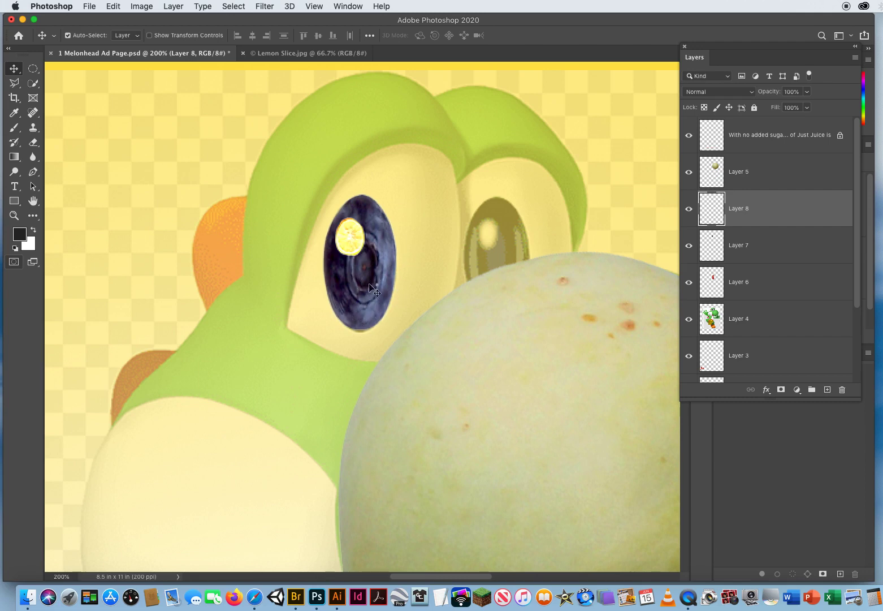
Review the stacked layers and extend the layer list to show everything down to Background.
{"action": "left_click", "coordinate": [741, 249]}
{"action": "left_click", "coordinate": [761, 212]}
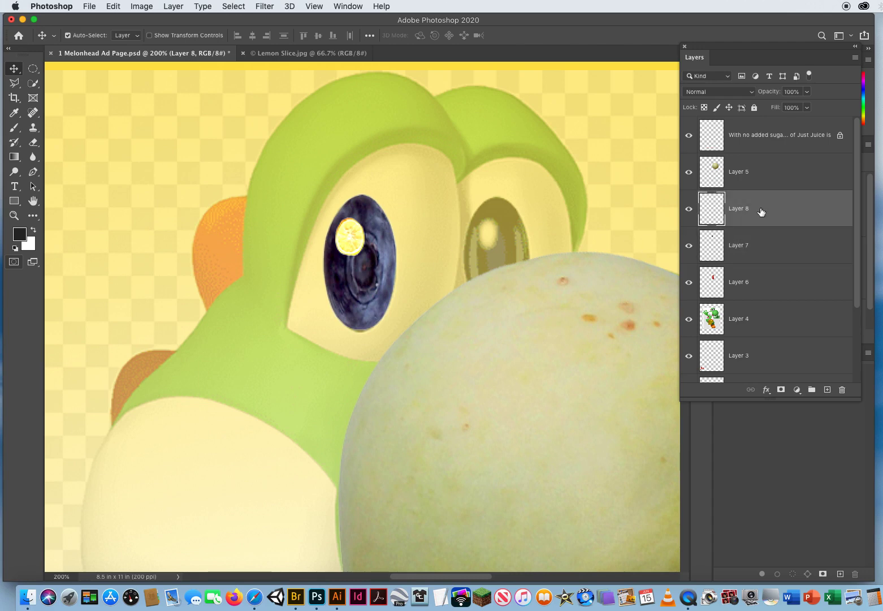
{"action": "left_click", "coordinate": [761, 175]}
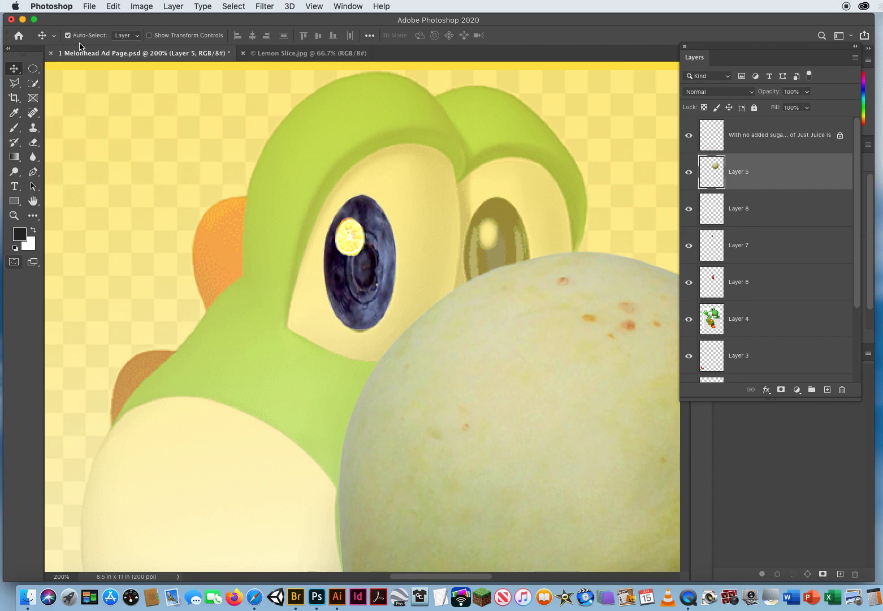
{"action": "left_click", "coordinate": [756, 140]}
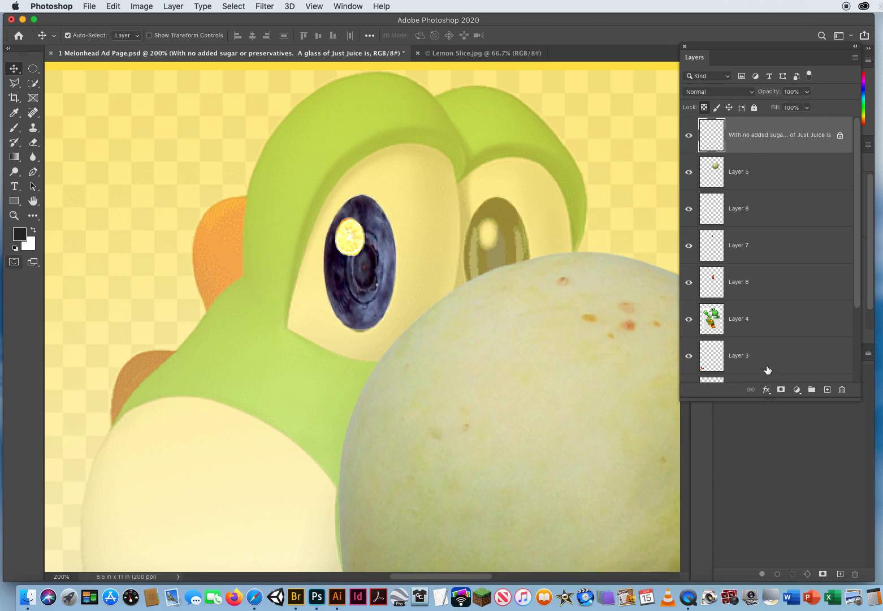
{"action": "left_click_drag", "start_coordinate": [757, 398], "coordinate": [757, 488]}
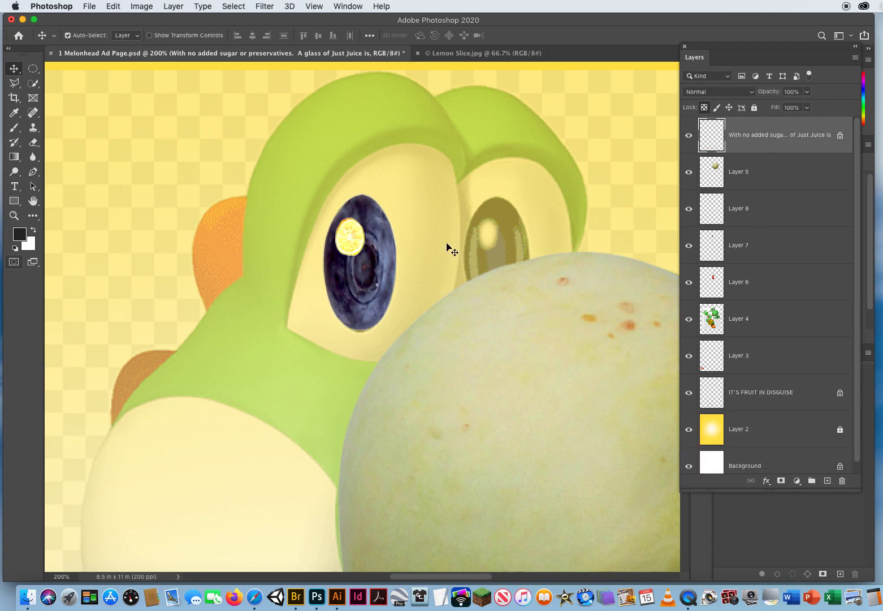
Darken the center of the blueberry on Layer 7 using the Burn tool with a size 25 brush, Midtones range and 50% exposure.
{"action": "left_click", "coordinate": [372, 269]}
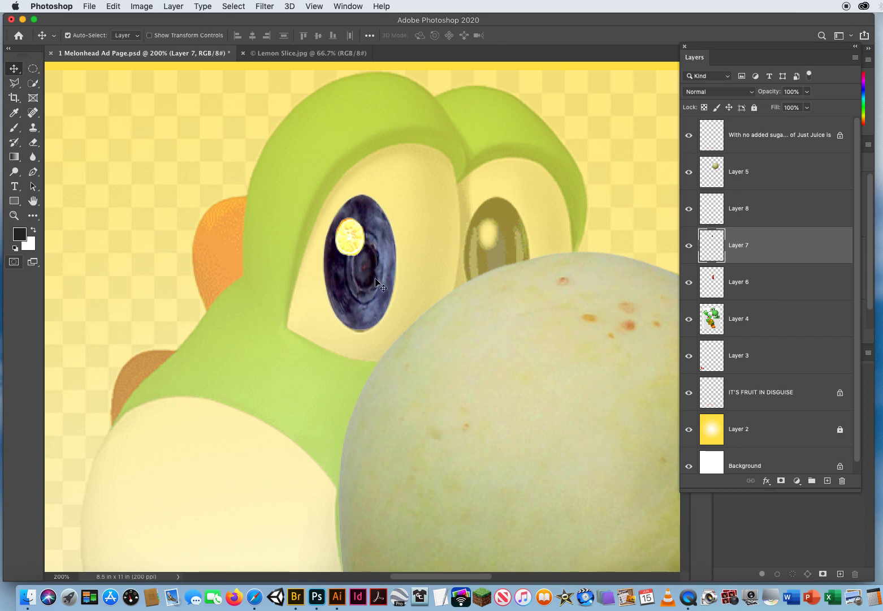
{"action": "left_click", "coordinate": [14, 172]}
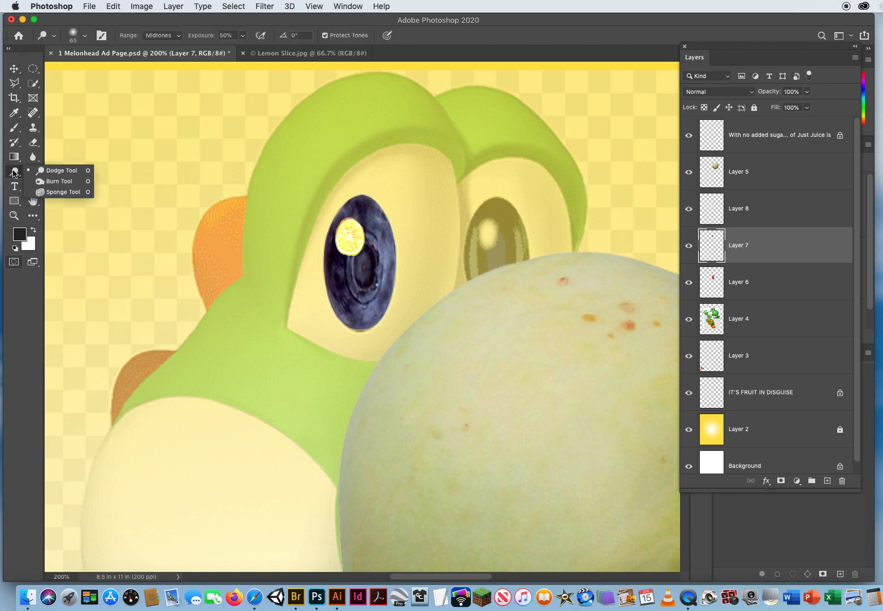
{"action": "left_click", "coordinate": [59, 184]}
{"action": "mouse_move", "coordinate": [412, 205]}
{"action": "left_mouse_down"}
{"action": "mouse_move", "coordinate": [528, 203]}
{"action": "mouse_move", "coordinate": [388, 204]}
{"action": "left_mouse_up"}
{"action": "mouse_move", "coordinate": [364, 265]}
{"action": "left_mouse_down"}
{"action": "mouse_move", "coordinate": [369, 247]}
{"action": "mouse_move", "coordinate": [364, 291]}
{"action": "mouse_move", "coordinate": [375, 265]}
{"action": "mouse_move", "coordinate": [369, 248]}
{"action": "mouse_move", "coordinate": [366, 291]}
{"action": "mouse_move", "coordinate": [357, 260]}
{"action": "mouse_move", "coordinate": [375, 239]}
{"action": "mouse_move", "coordinate": [364, 235]}
{"action": "mouse_move", "coordinate": [364, 287]}
{"action": "mouse_move", "coordinate": [365, 241]}
{"action": "mouse_move", "coordinate": [361, 287]}
{"action": "mouse_move", "coordinate": [358, 242]}
{"action": "mouse_move", "coordinate": [357, 277]}
{"action": "mouse_move", "coordinate": [364, 236]}
{"action": "mouse_move", "coordinate": [362, 284]}
{"action": "left_mouse_up"}
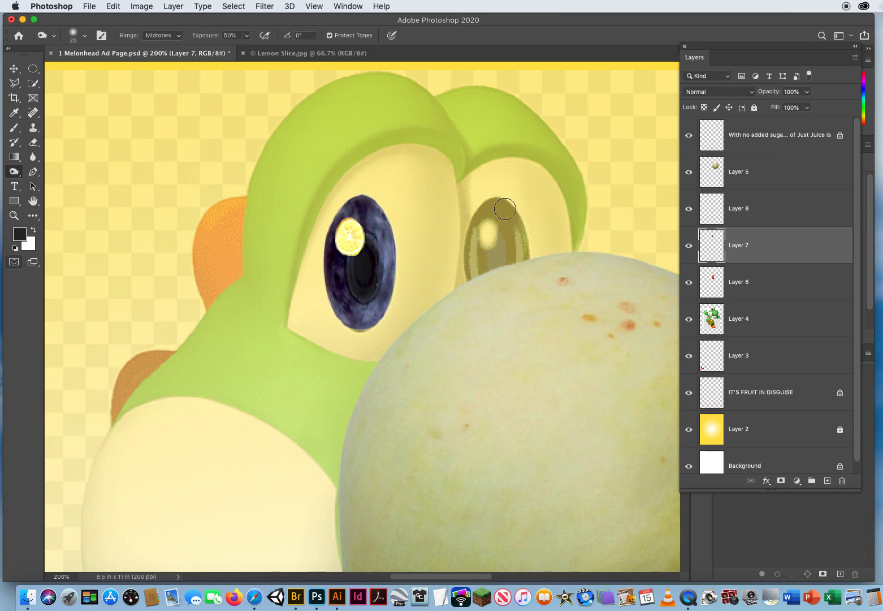
Hide Layers 6 and 7 and show them again to compare the blueberry with the reference pupil.
{"action": "left_click", "coordinate": [689, 281]}
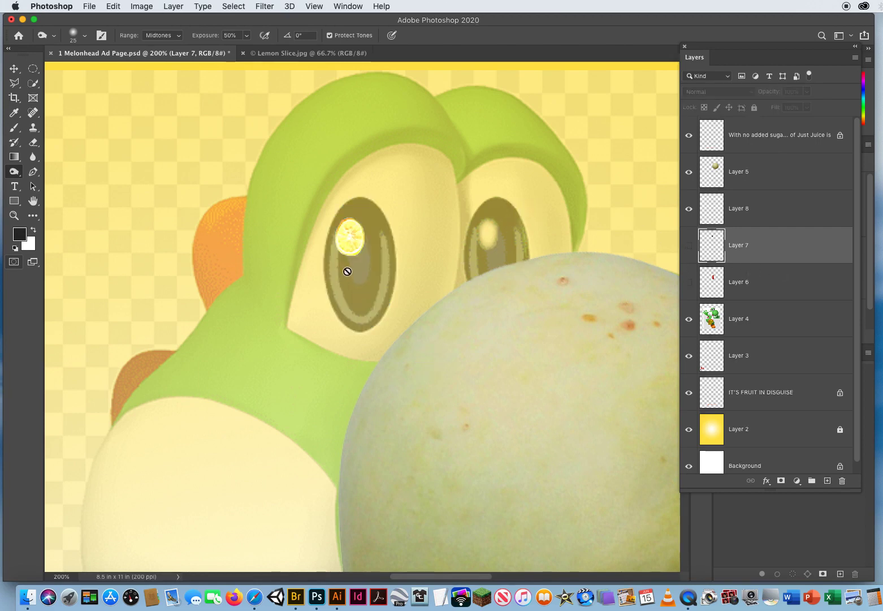
{"action": "left_click", "coordinate": [689, 281]}
{"action": "left_click", "coordinate": [689, 245]}
Lighten the blueberry's outer ring on Layer 7 using the Dodge tool with a size 11 brush, Midtones range and 50% exposure.
{"action": "left_click", "coordinate": [24, 175]}
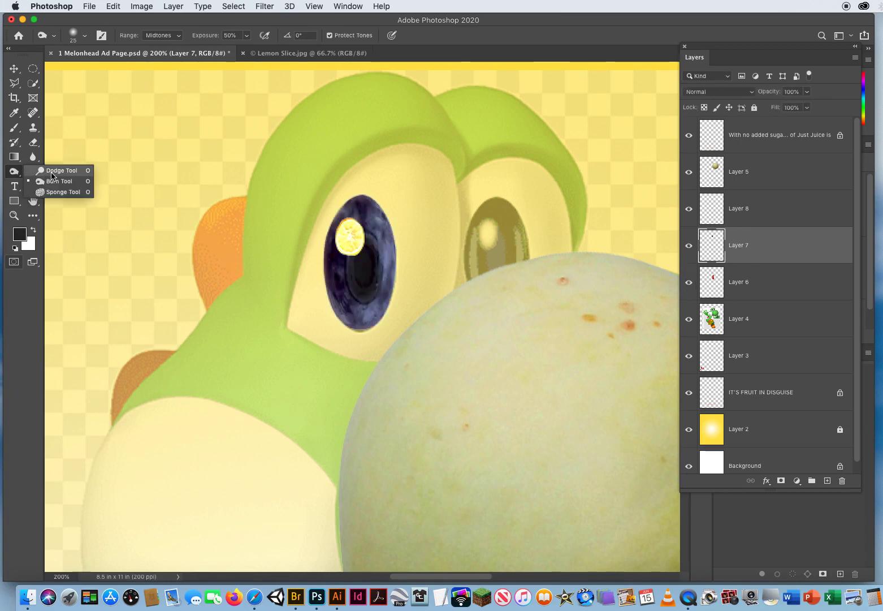
{"action": "left_click", "coordinate": [51, 174]}
{"action": "mouse_move", "coordinate": [380, 251]}
{"action": "left_mouse_down"}
{"action": "mouse_move", "coordinate": [346, 248]}
{"action": "mouse_move", "coordinate": [382, 231]}
{"action": "mouse_move", "coordinate": [388, 272]}
{"action": "mouse_move", "coordinate": [376, 309]}
{"action": "mouse_move", "coordinate": [352, 312]}
{"action": "mouse_move", "coordinate": [337, 272]}
{"action": "left_mouse_up"}
{"action": "mouse_move", "coordinate": [353, 313]}
{"action": "left_mouse_down"}
{"action": "mouse_move", "coordinate": [376, 306]}
{"action": "mouse_move", "coordinate": [353, 315]}
{"action": "mouse_move", "coordinate": [384, 250]}
{"action": "mouse_move", "coordinate": [389, 277]}
{"action": "mouse_move", "coordinate": [382, 220]}
{"action": "mouse_move", "coordinate": [386, 291]}
{"action": "mouse_move", "coordinate": [371, 308]}
{"action": "left_mouse_up"}
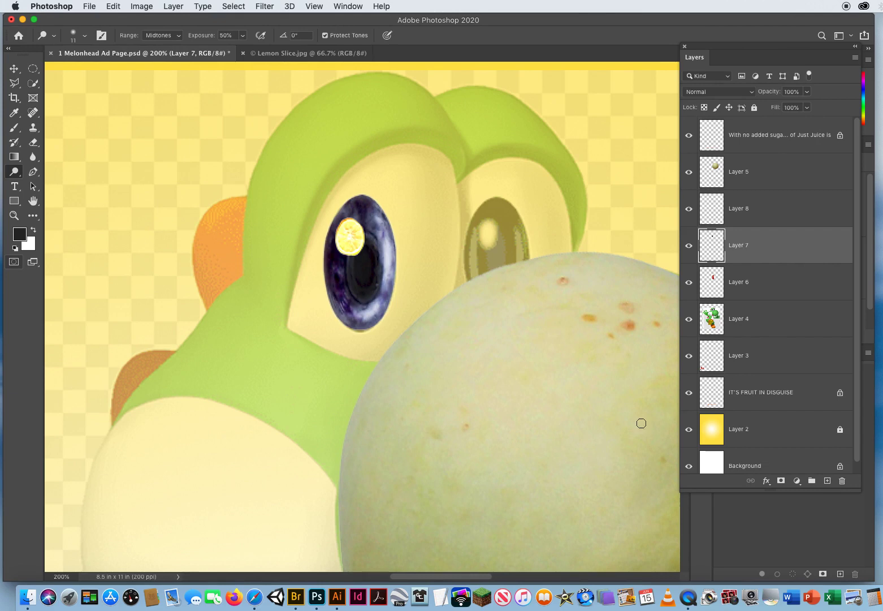
Nudge the lemon slice highlight slightly down and toward the center of the blueberry pupil.
{"action": "left_click", "coordinate": [13, 67]}
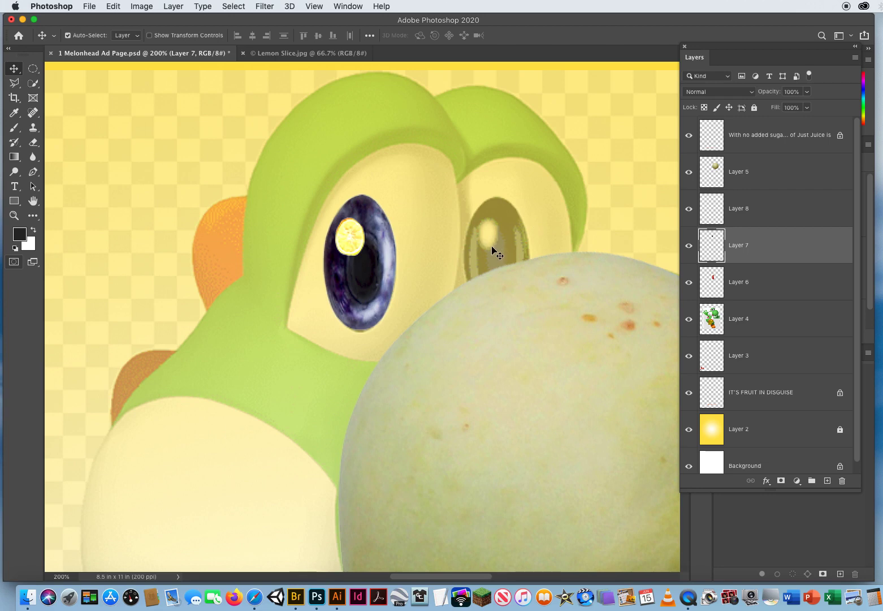
{"action": "mouse_move", "coordinate": [351, 238]}
{"action": "left_mouse_down"}
{"action": "mouse_move", "coordinate": [351, 231]}
{"action": "mouse_move", "coordinate": [349, 240]}
{"action": "left_mouse_up"}
{"action": "left_click", "coordinate": [374, 275]}
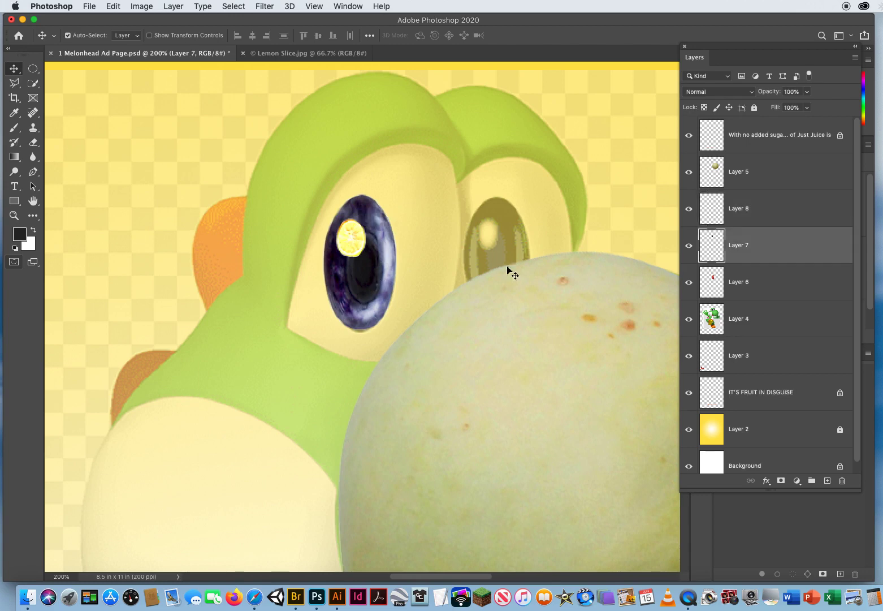
Merge the lemon slice on Layer 8 and the blueberry on Layer 7 into a single layer.
{"action": "left_click", "coordinate": [760, 213]}
{"action": "left_click", "coordinate": [743, 247]}
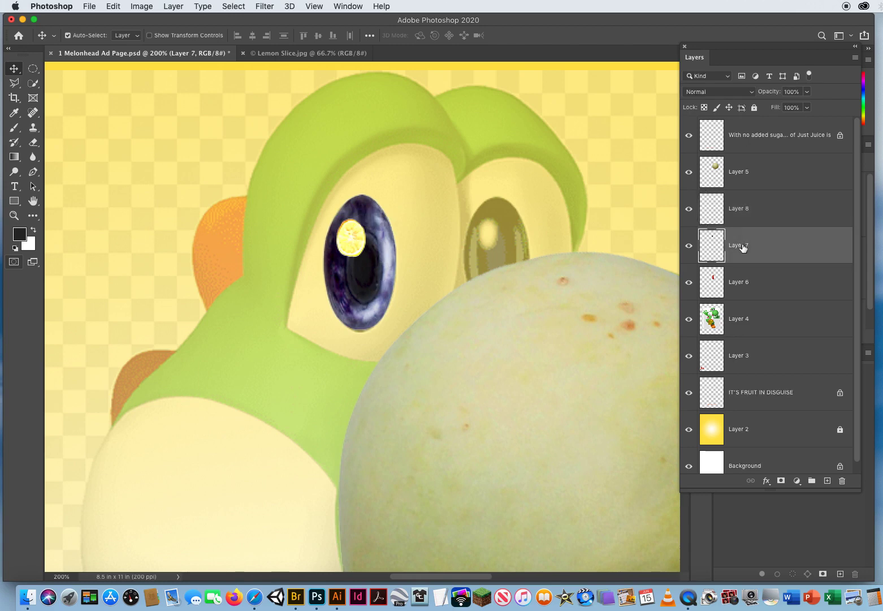
{"action": "left_click", "coordinate": [753, 211]}
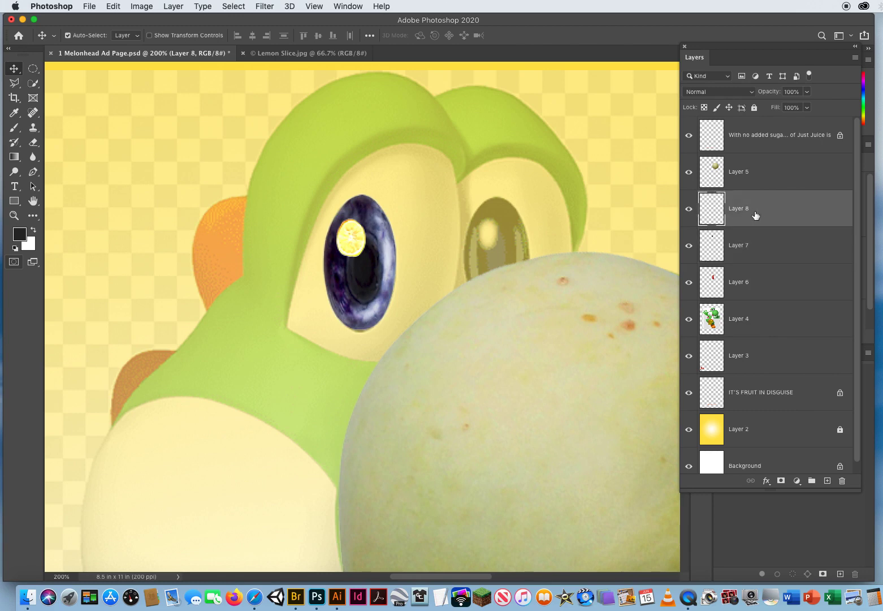
{"action": "left_click", "coordinate": [689, 210]}
{"action": "left_click", "coordinate": [690, 210]}
{"action": "left_click", "coordinate": [690, 211]}
{"action": "left_click", "coordinate": [691, 211]}
{"action": "left_click", "coordinate": [764, 249], "text": "shift"}
{"action": "left_click_drag", "start_coordinate": [750, 49], "coordinate": [546, 48]}
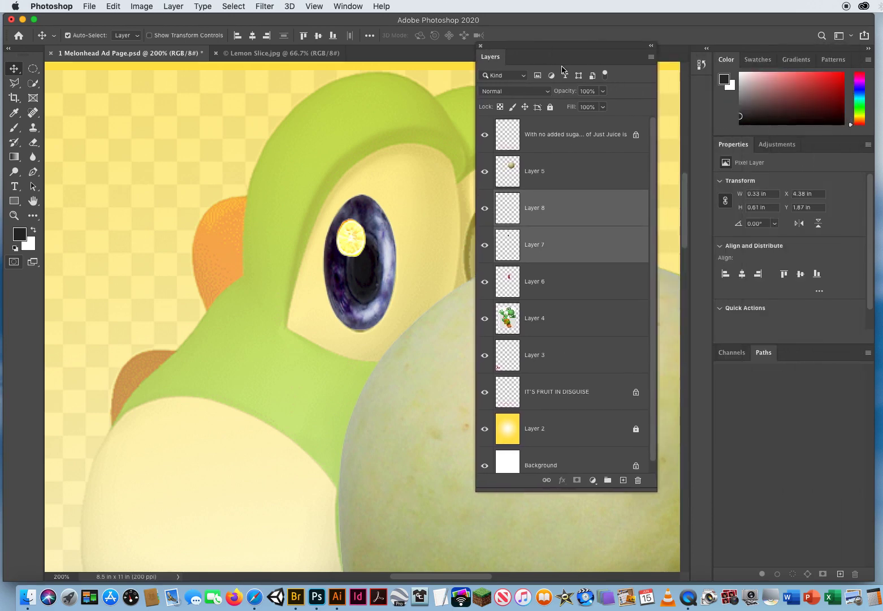
{"action": "left_click", "coordinate": [651, 58]}
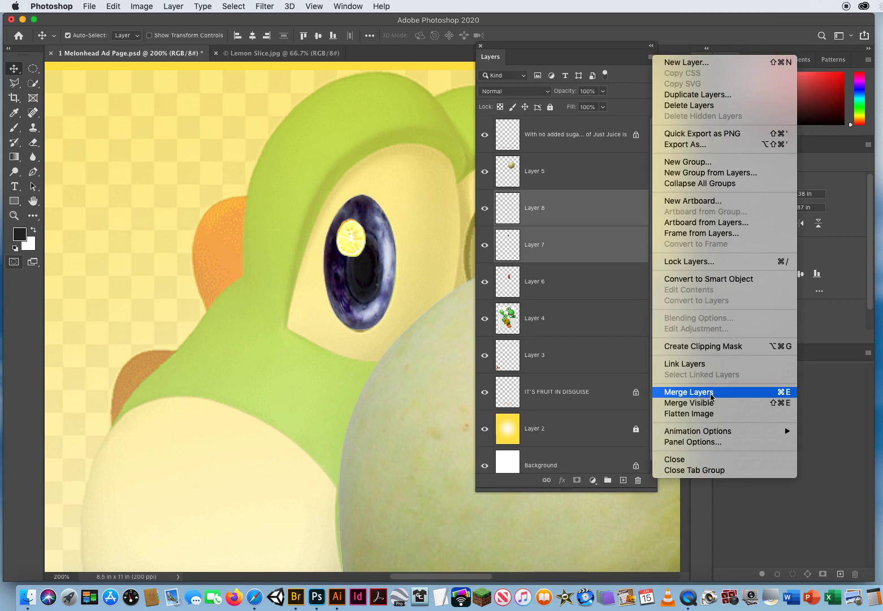
{"action": "left_click", "coordinate": [713, 394]}
{"action": "left_click_drag", "start_coordinate": [512, 48], "coordinate": [655, 65]}
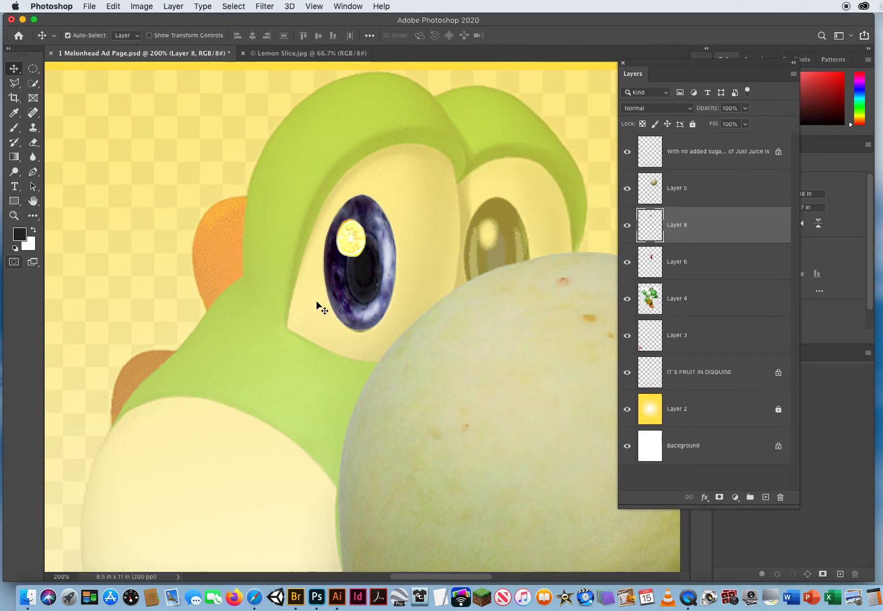
Nudge the merged eye slightly into position, duplicate its layer, and place the copy over Yoshi's second pupil, behind the melon.
{"action": "mouse_move", "coordinate": [359, 277]}
{"action": "left_mouse_down"}
{"action": "mouse_move", "coordinate": [251, 274]}
{"action": "mouse_move", "coordinate": [404, 257]}
{"action": "mouse_move", "coordinate": [446, 287]}
{"action": "mouse_move", "coordinate": [340, 274]}
{"action": "mouse_move", "coordinate": [350, 273]}
{"action": "left_mouse_up"}
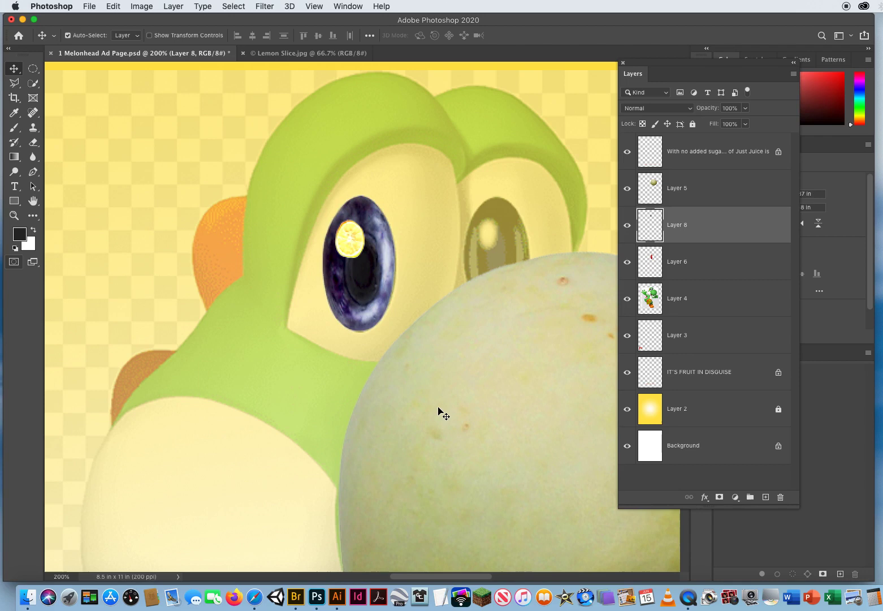
{"action": "key", "text": "super+j"}
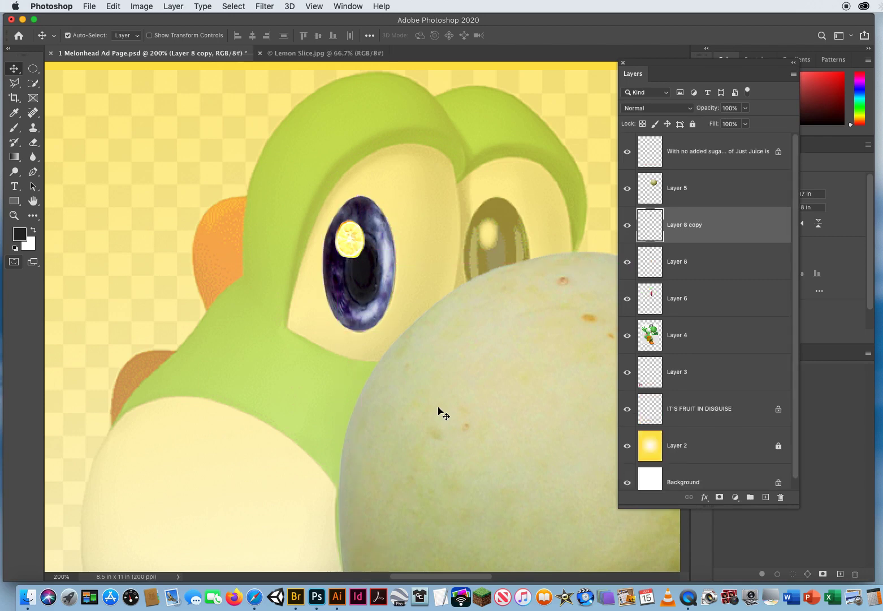
{"action": "left_click_drag", "start_coordinate": [342, 287], "coordinate": [496, 283]}
Check the whole fruit face with the Yoshi reference on Layer 4 hidden, and show the reference again.
{"action": "key", "text": "z"}
{"action": "left_click_drag", "start_coordinate": [428, 355], "coordinate": [384, 343]}
{"action": "left_click_drag", "start_coordinate": [459, 384], "coordinate": [378, 295]}
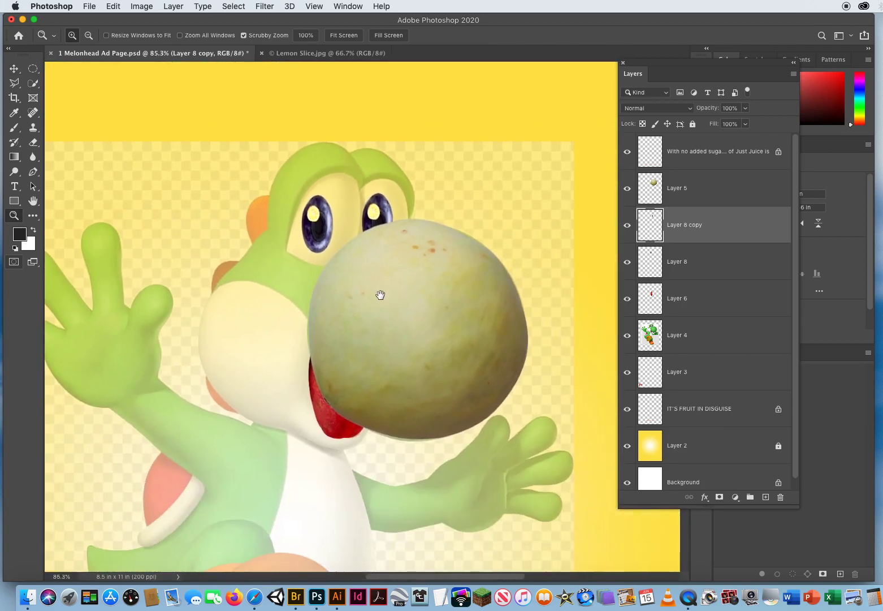
{"action": "left_click", "coordinate": [627, 335]}
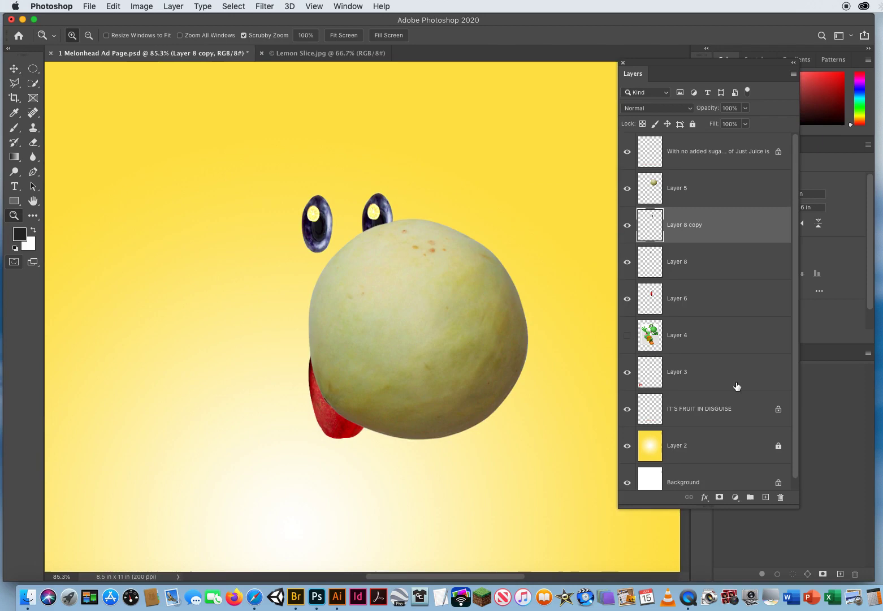
{"action": "left_click", "coordinate": [627, 336]}
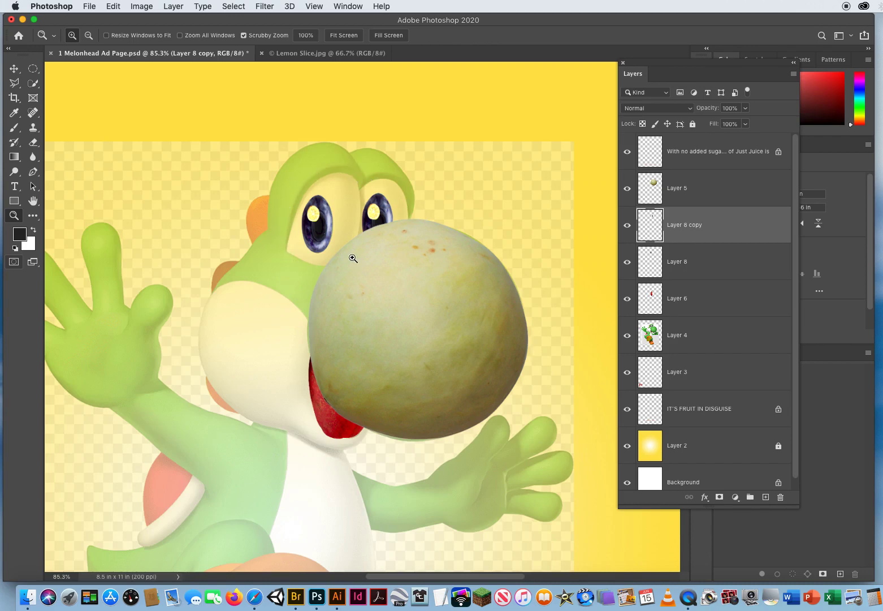
Trace the white of Yoshi's nearer eye with the Lasso tool, overlapping the melon edge and closing the selection.
{"action": "left_click", "coordinate": [341, 219]}
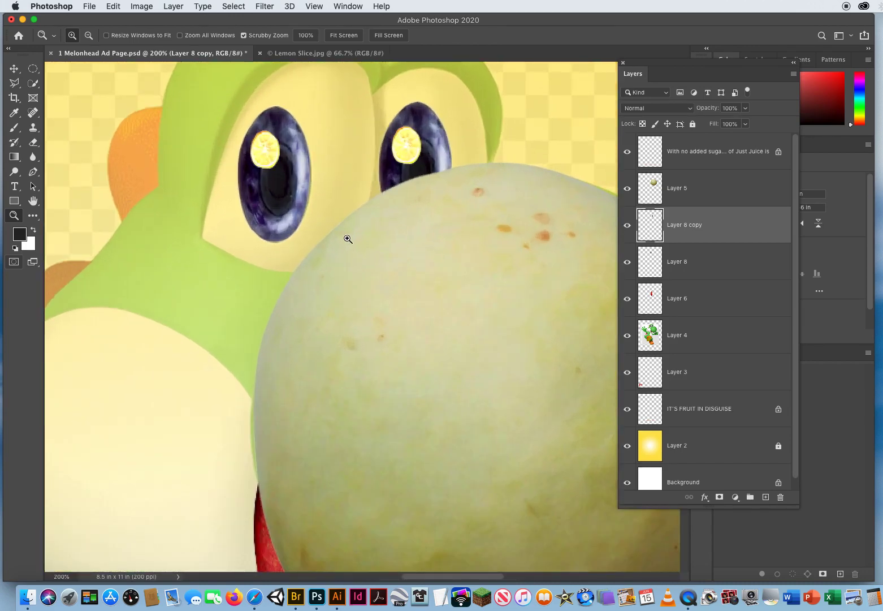
{"action": "scroll", "coordinate": [348, 239], "scroll_direction": "up", "scroll_amount": 5}
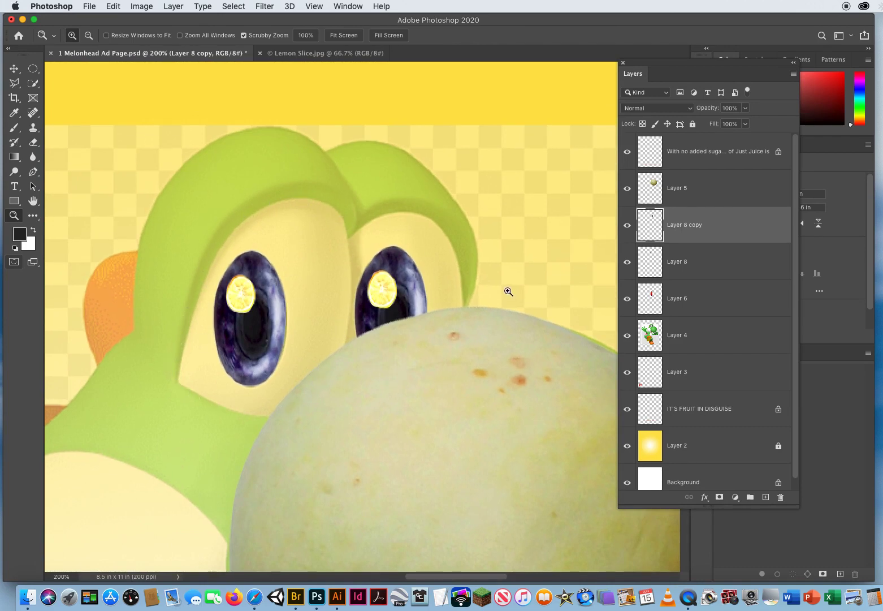
{"action": "left_click", "coordinate": [28, 84]}
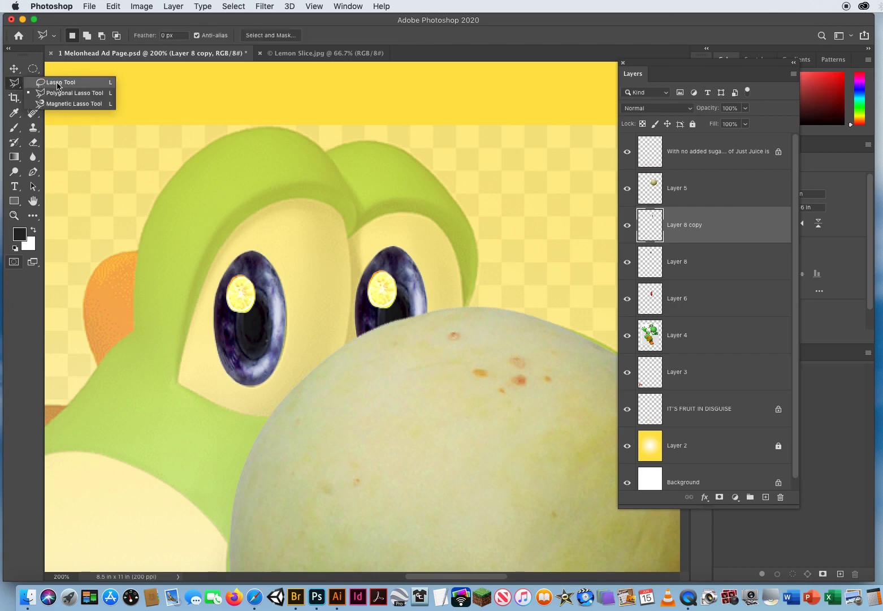
{"action": "left_click", "coordinate": [57, 83]}
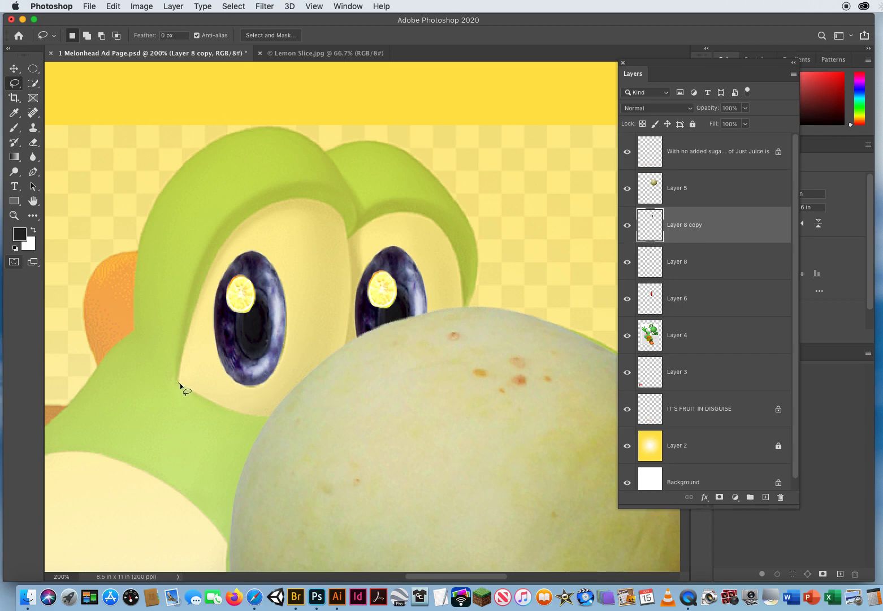
{"action": "left_click_drag", "start_coordinate": [187, 389], "coordinate": [194, 395]}
{"action": "left_click_drag", "start_coordinate": [291, 416], "coordinate": [321, 396]}
{"action": "left_click_drag", "start_coordinate": [347, 334], "coordinate": [351, 278]}
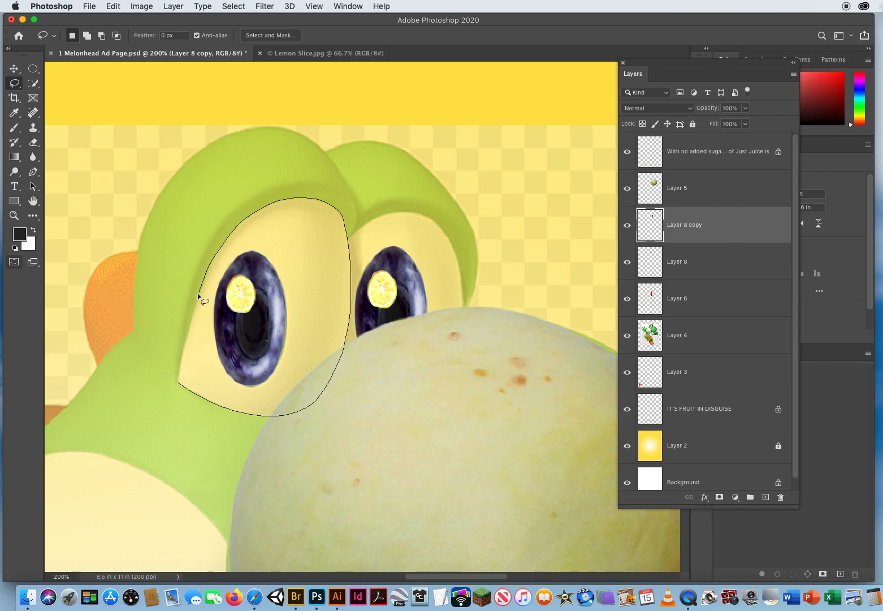
{"action": "left_click_drag", "start_coordinate": [194, 307], "coordinate": [185, 340]}
{"action": "left_click_drag", "start_coordinate": [179, 387], "coordinate": [179, 387]}
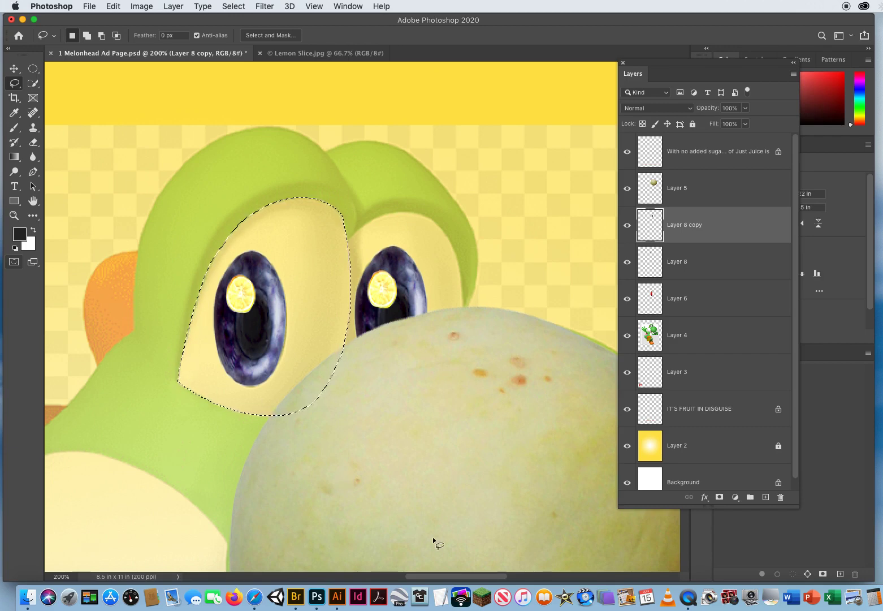
Close Lemon Slice.jpg, switch to Adobe Bridge, and open Melon.jpg from the 4 Head Shapes folder.
{"action": "left_click", "coordinate": [278, 53]}
{"action": "left_click", "coordinate": [260, 53]}
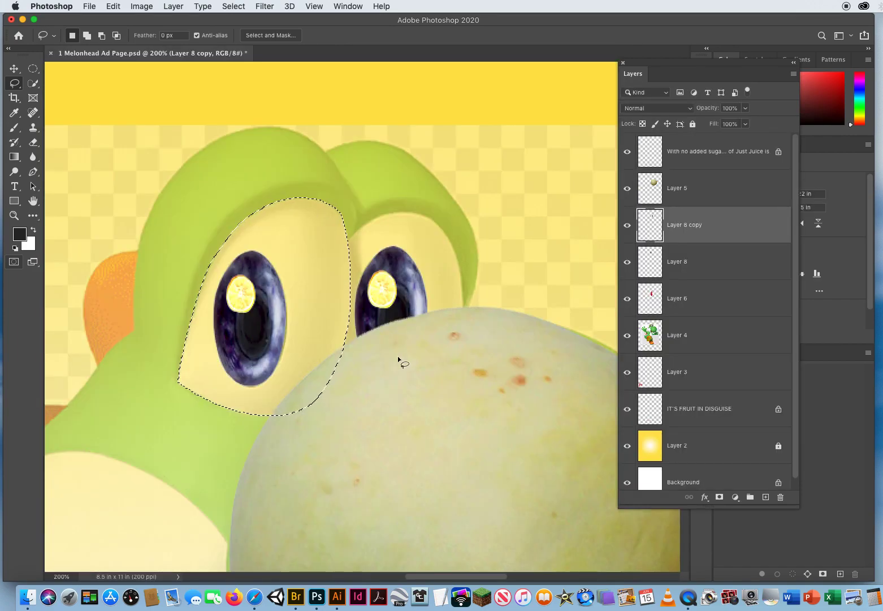
{"action": "left_click", "coordinate": [88, 7]}
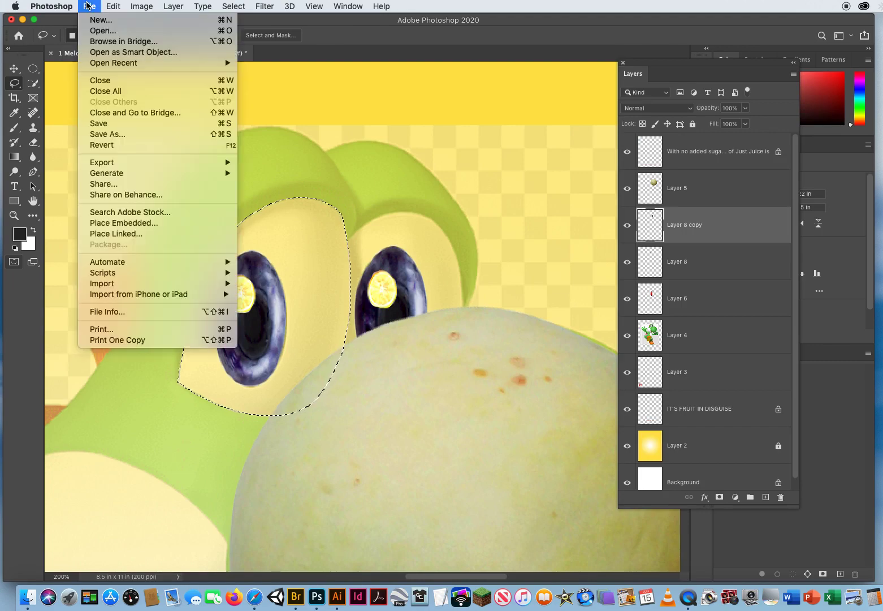
{"action": "left_click", "coordinate": [94, 42]}
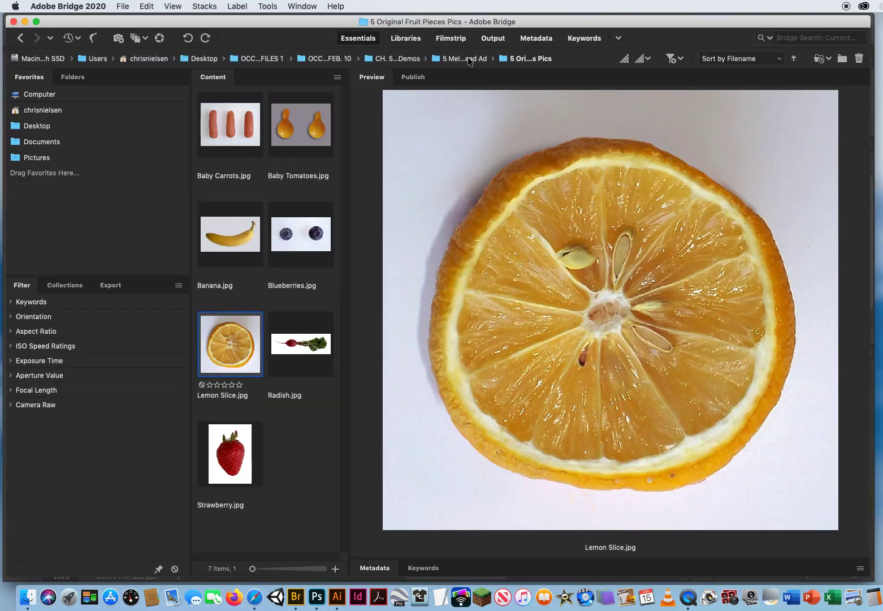
{"action": "left_click", "coordinate": [469, 59]}
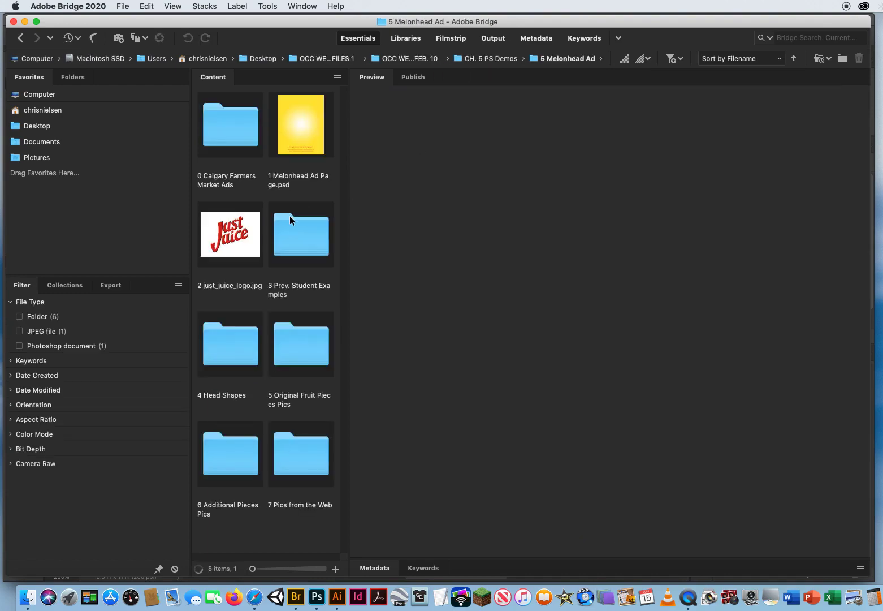
{"action": "double_click", "coordinate": [226, 362]}
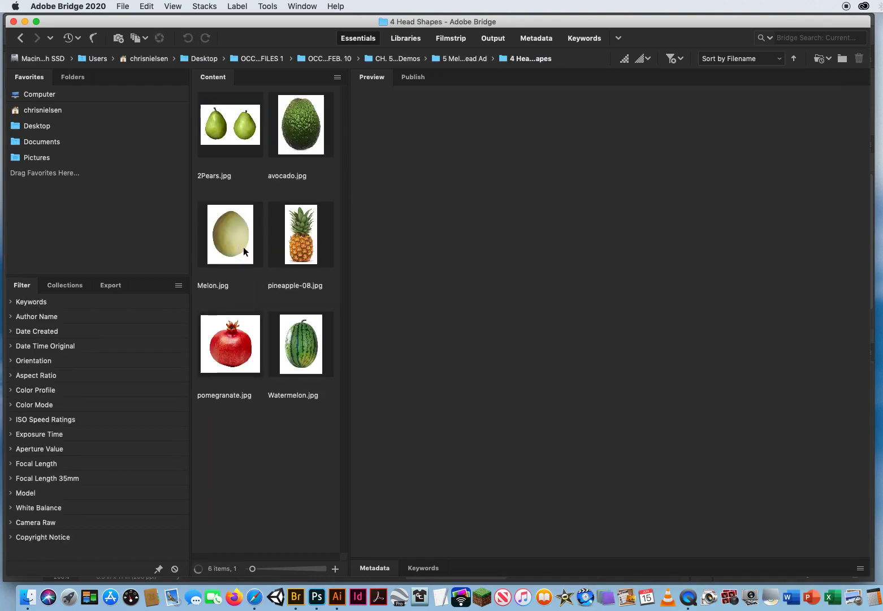
{"action": "left_click", "coordinate": [233, 237]}
{"action": "double_click", "coordinate": [228, 231]}
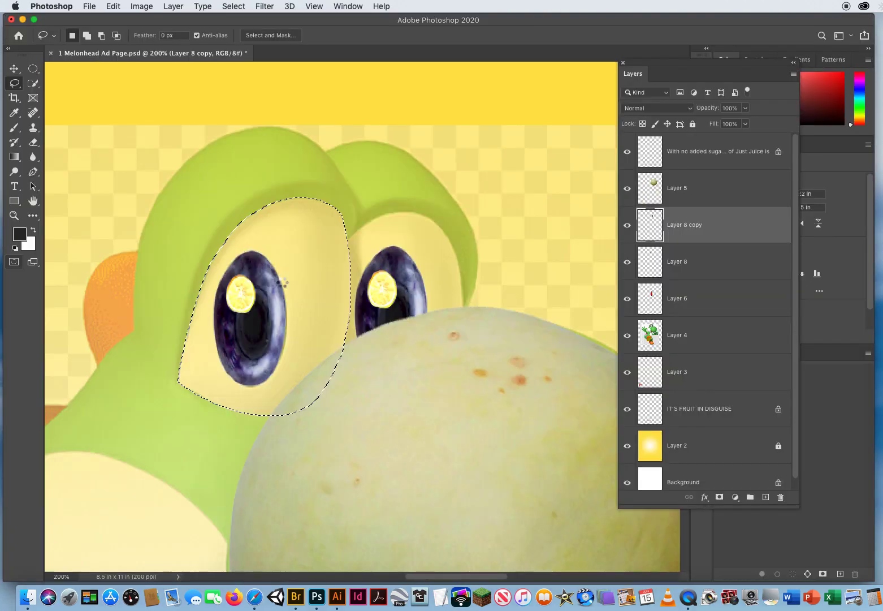
Select the melon by picking its white background with the Magic Wand at tolerance 32 and inverting the selection.
{"action": "left_click_drag", "start_coordinate": [33, 83], "coordinate": [71, 102]}
{"action": "left_click", "coordinate": [72, 104]}
{"action": "left_click", "coordinate": [255, 156]}
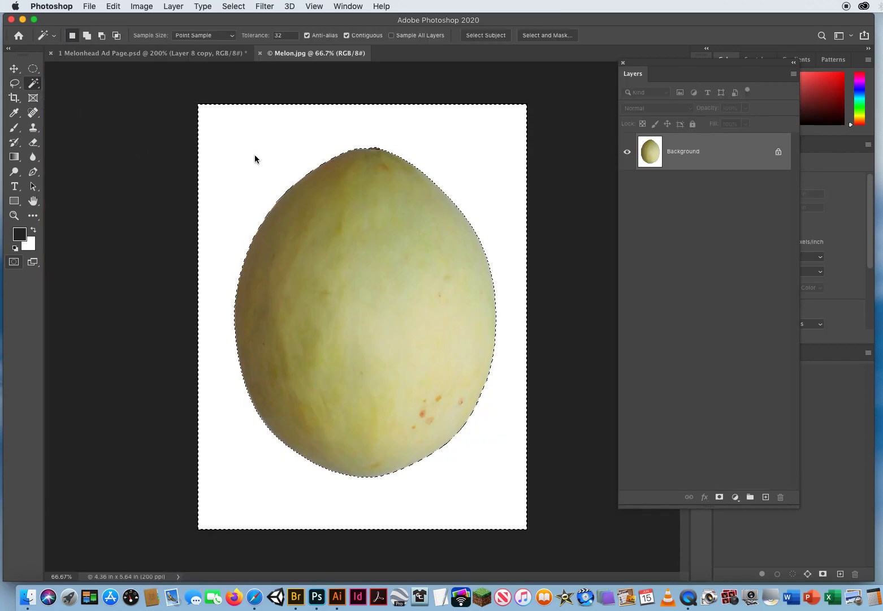
{"action": "left_click", "coordinate": [233, 6]}
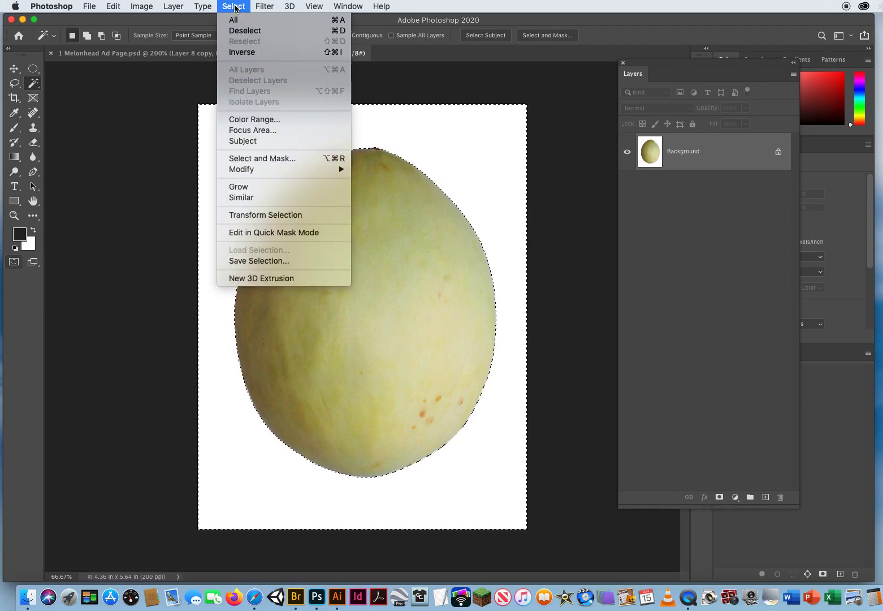
{"action": "left_click", "coordinate": [241, 52]}
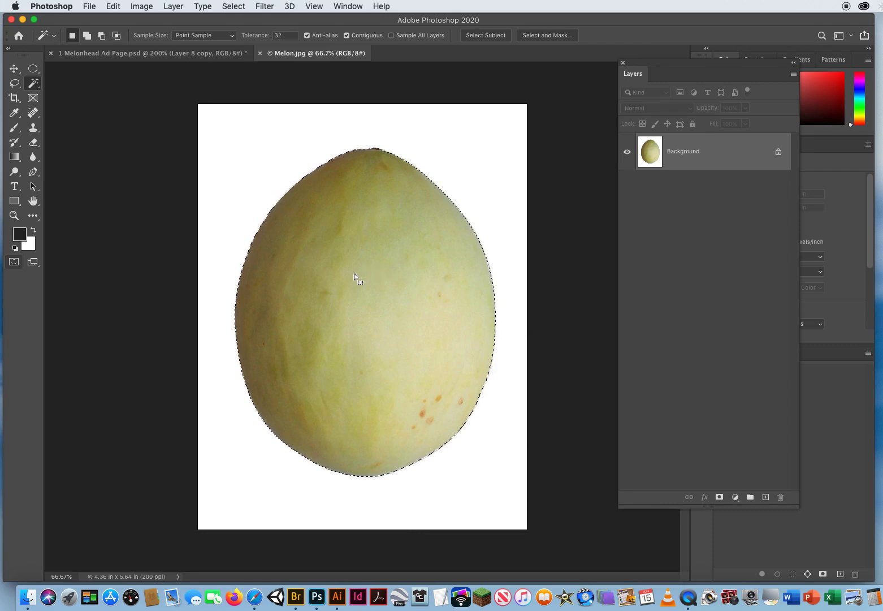
Try placing the selected melon in the Melonhead ad page over the eyes, and undo the placement.
{"action": "left_click", "coordinate": [13, 69]}
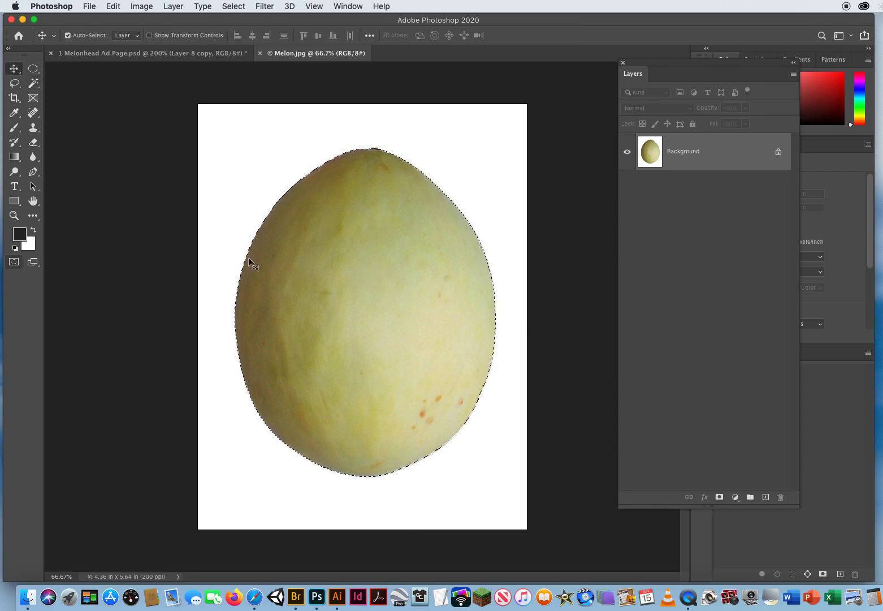
{"action": "left_click_drag", "start_coordinate": [337, 271], "coordinate": [155, 59]}
{"action": "left_click_drag", "start_coordinate": [372, 307], "coordinate": [385, 327]}
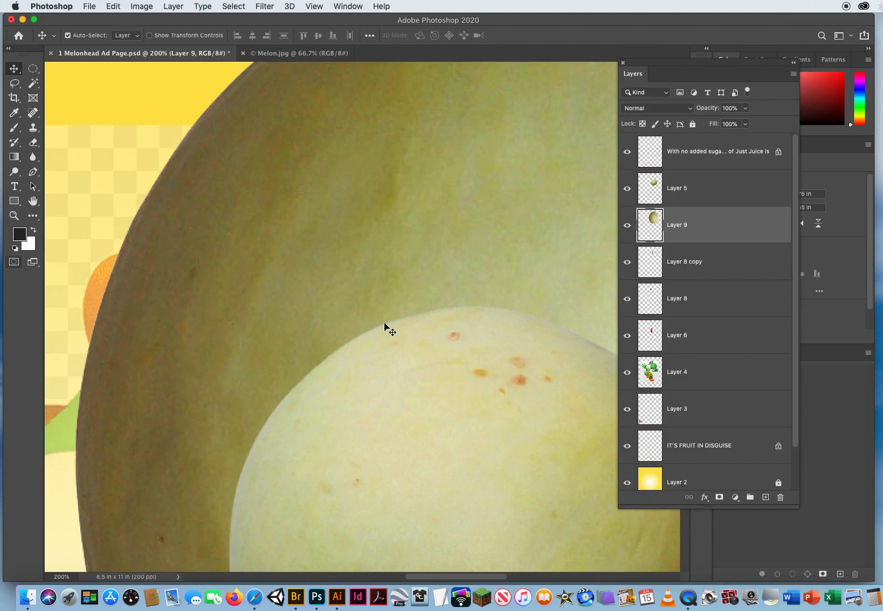
{"action": "left_click", "coordinate": [115, 6]}
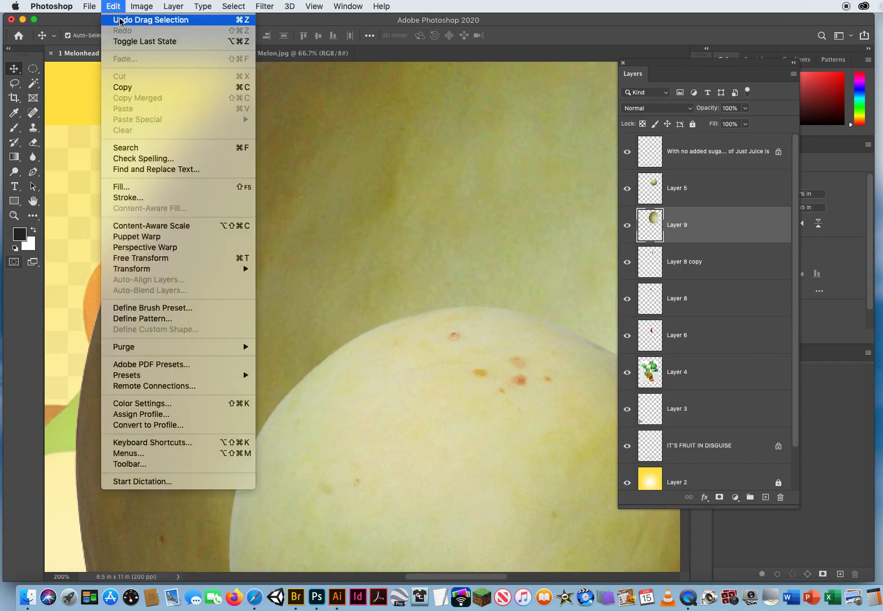
{"action": "left_click", "coordinate": [122, 16]}
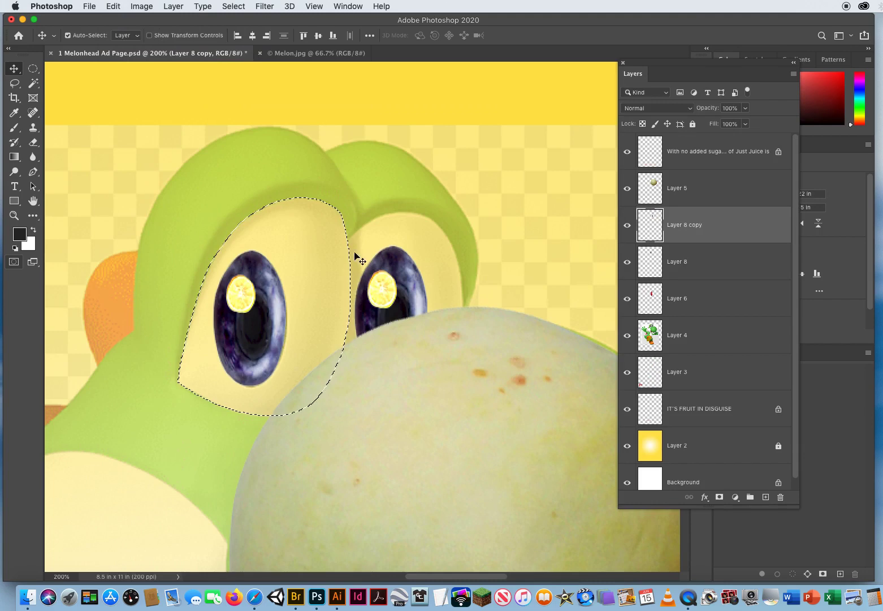
Hide the Yoshi reference on Layer 4 and copy the selected melon from Melon.jpg.
{"action": "left_click", "coordinate": [627, 335]}
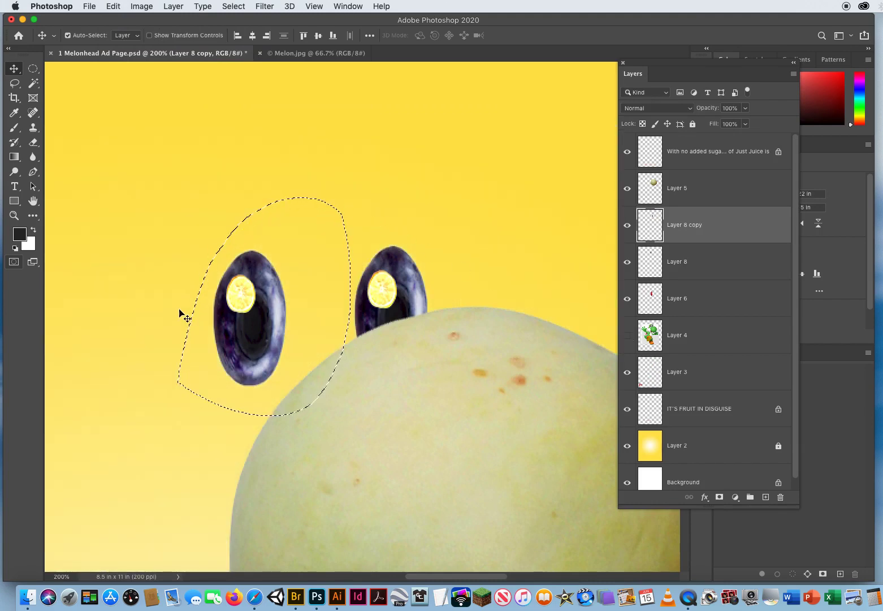
{"action": "left_click", "coordinate": [297, 55]}
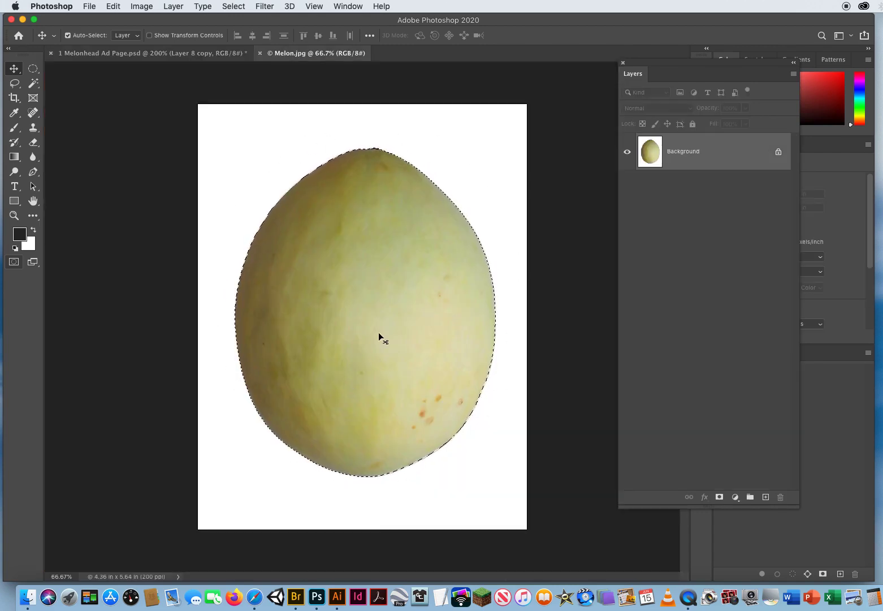
{"action": "left_click", "coordinate": [113, 6]}
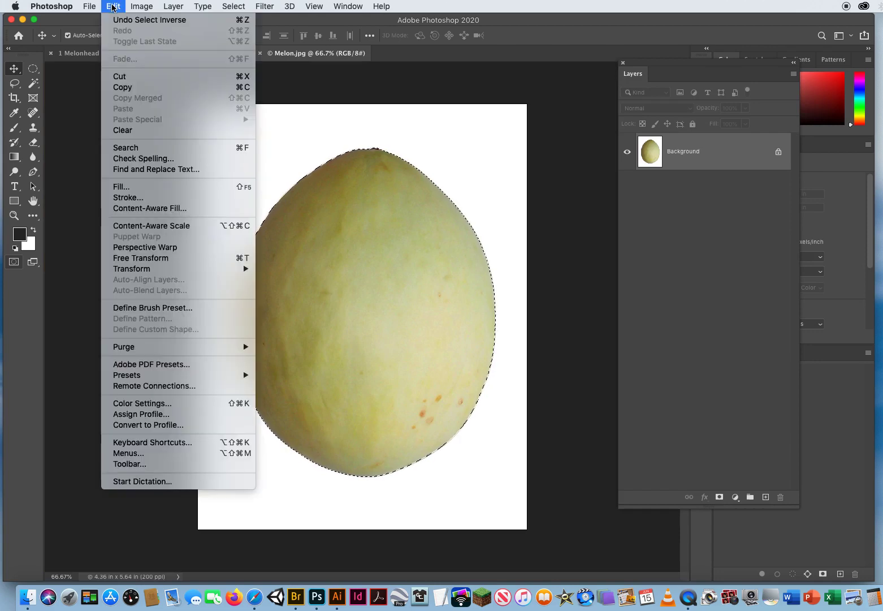
{"action": "left_click", "coordinate": [125, 92]}
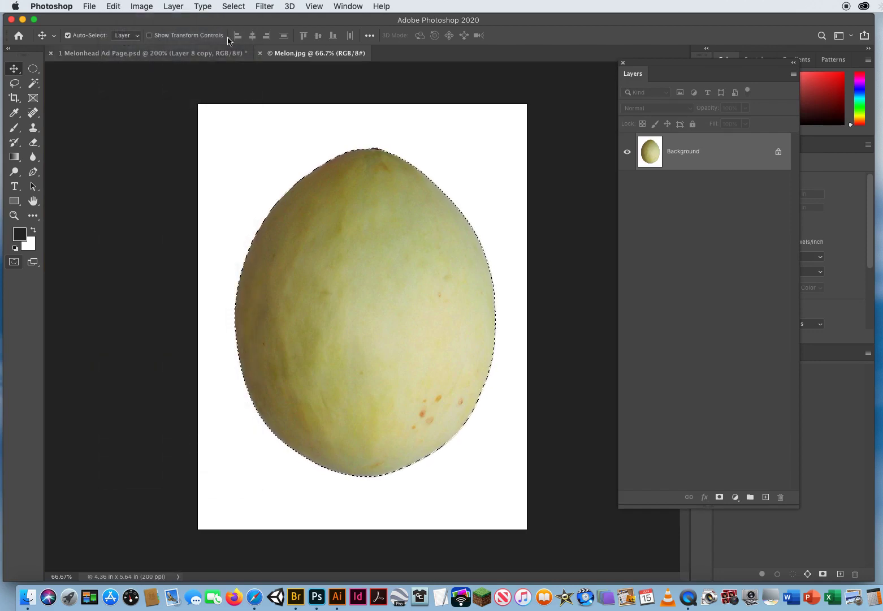
Paste the melon into the near-eye selection on the ad page and move its layer below the pupils, between Layer 6 and Layer 4.
{"action": "left_click", "coordinate": [147, 55]}
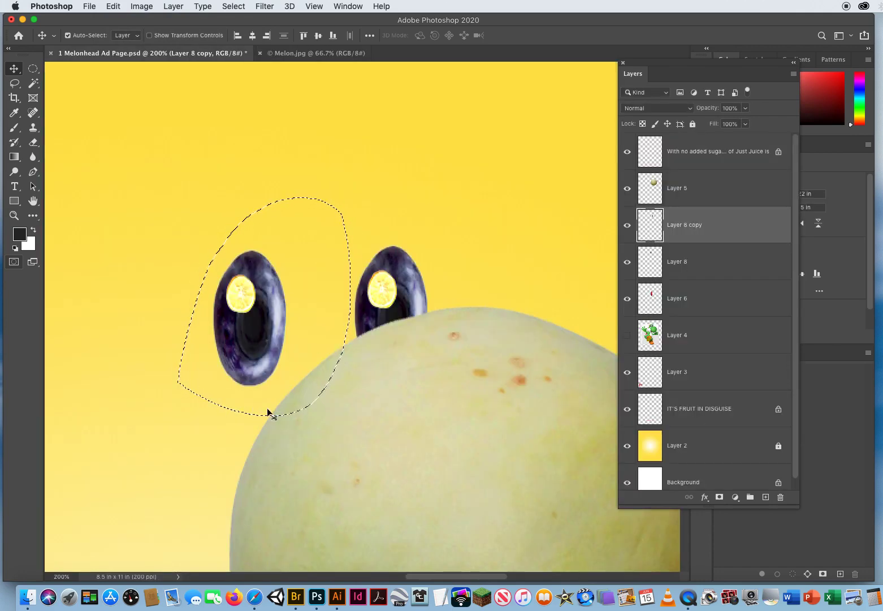
{"action": "left_click", "coordinate": [112, 6]}
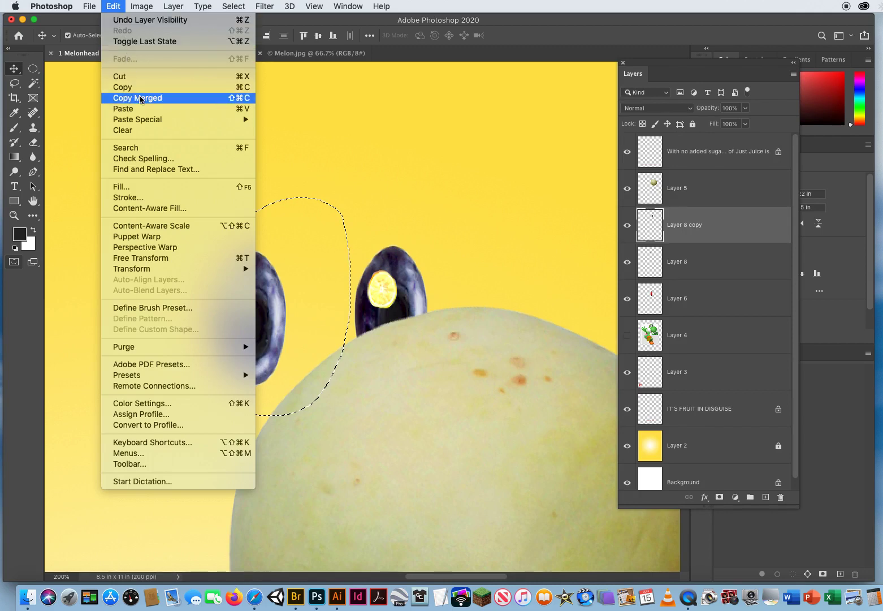
{"action": "mouse_move", "coordinate": [132, 122]}
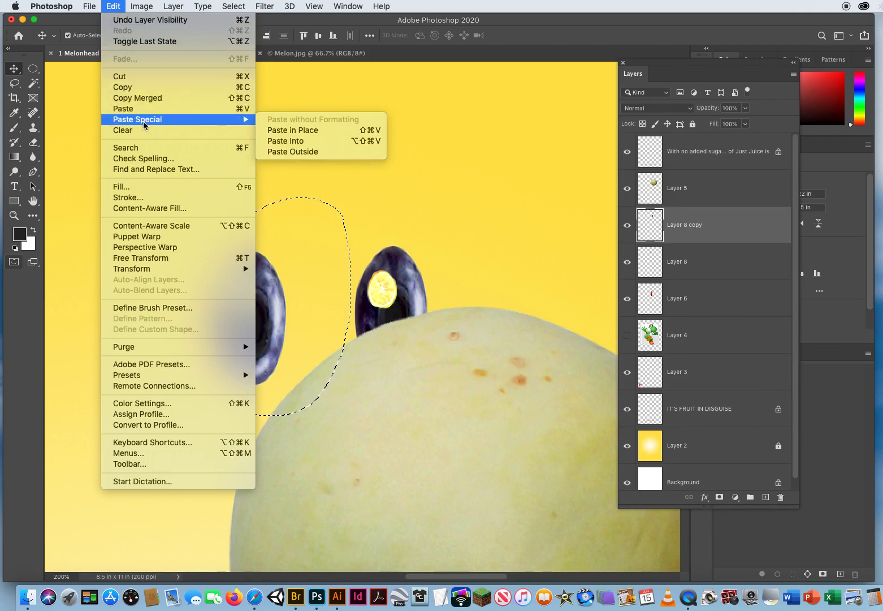
{"action": "left_click", "coordinate": [319, 141]}
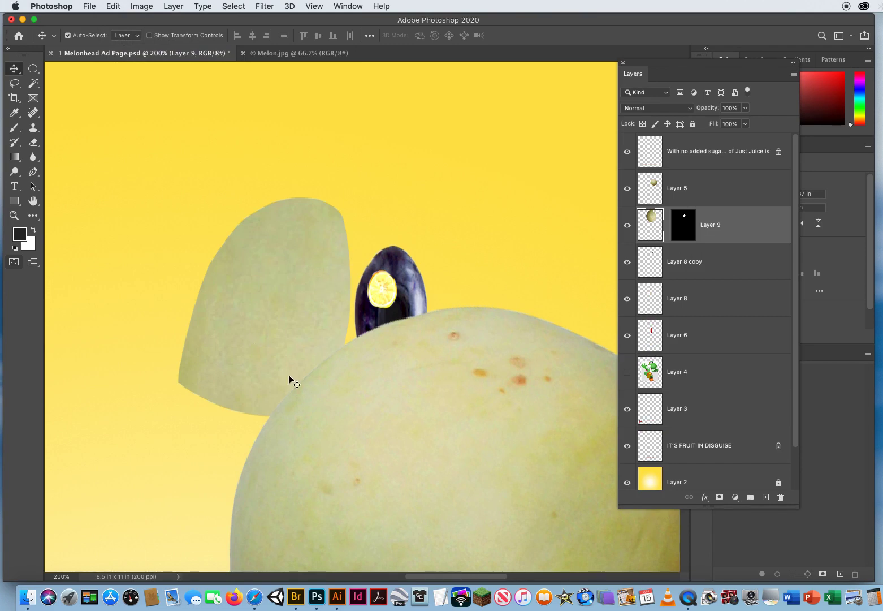
{"action": "left_click_drag", "start_coordinate": [738, 228], "coordinate": [711, 358]}
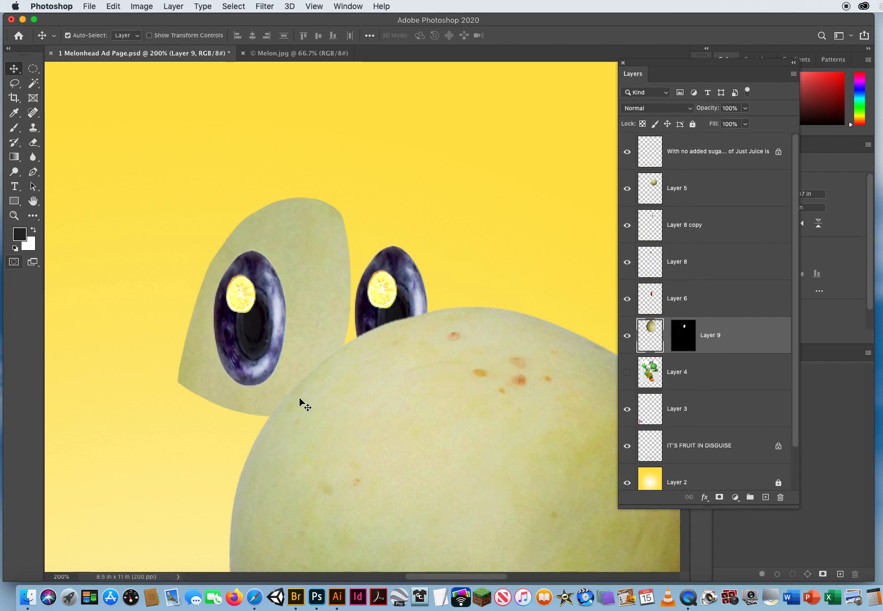
Whiten the melon eye piece with a Black & White adjustment, setting Yellows to 184%.
{"action": "left_click", "coordinate": [140, 7]}
{"action": "mouse_move", "coordinate": [142, 39]}
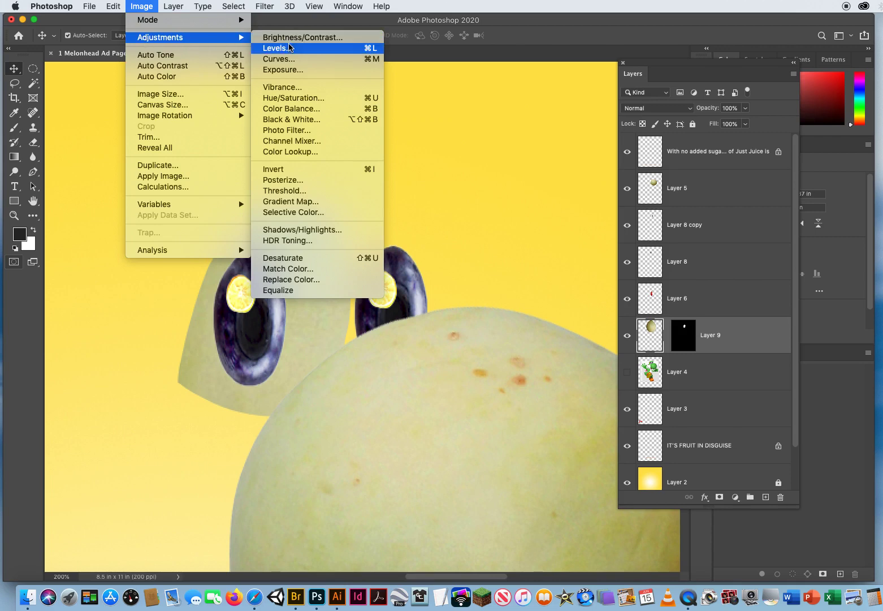
{"action": "left_click", "coordinate": [294, 119]}
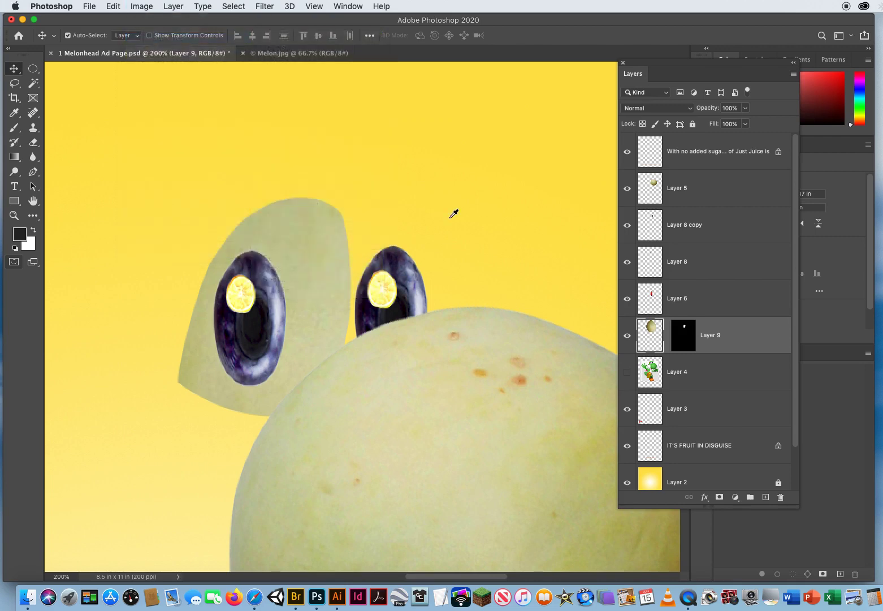
{"action": "left_click_drag", "start_coordinate": [608, 163], "coordinate": [653, 166]}
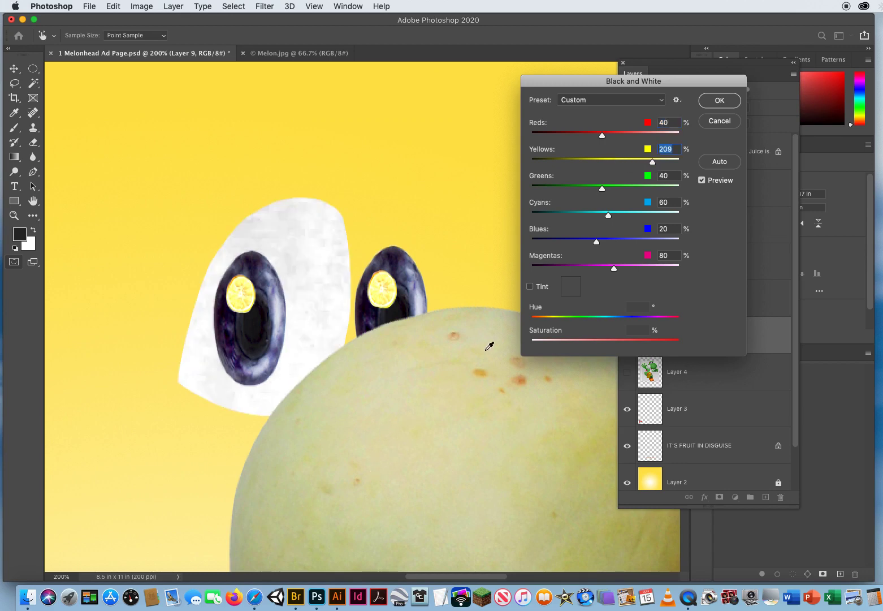
{"action": "left_click_drag", "start_coordinate": [654, 163], "coordinate": [646, 164]}
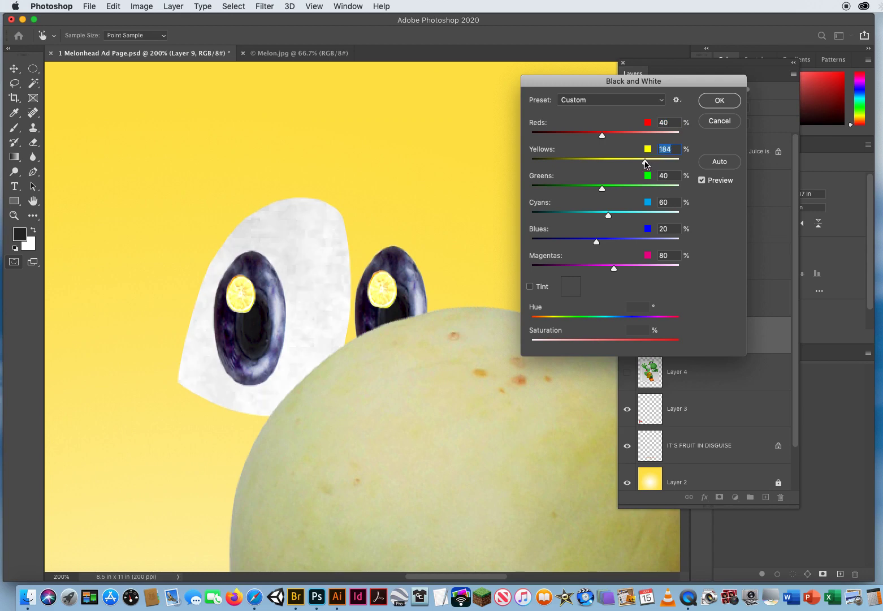
{"action": "left_click", "coordinate": [718, 101]}
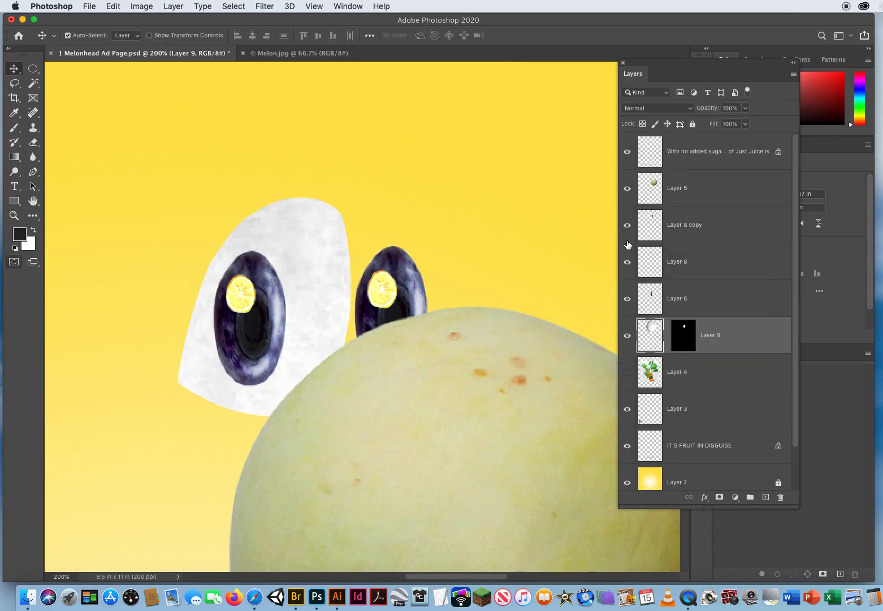
Show the Yoshi reference on Layer 4 again to compare the whole face with the eye white.
{"action": "key", "text": "z"}
{"action": "left_click", "coordinate": [361, 357], "text": "alt"}
{"action": "left_click", "coordinate": [400, 381], "text": "alt"}
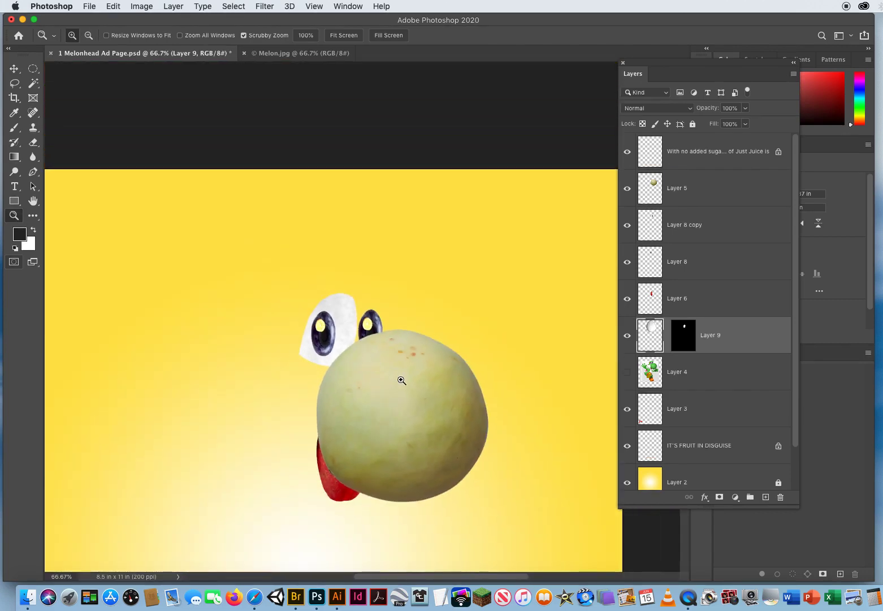
{"action": "left_click_drag", "start_coordinate": [348, 306], "coordinate": [297, 260]}
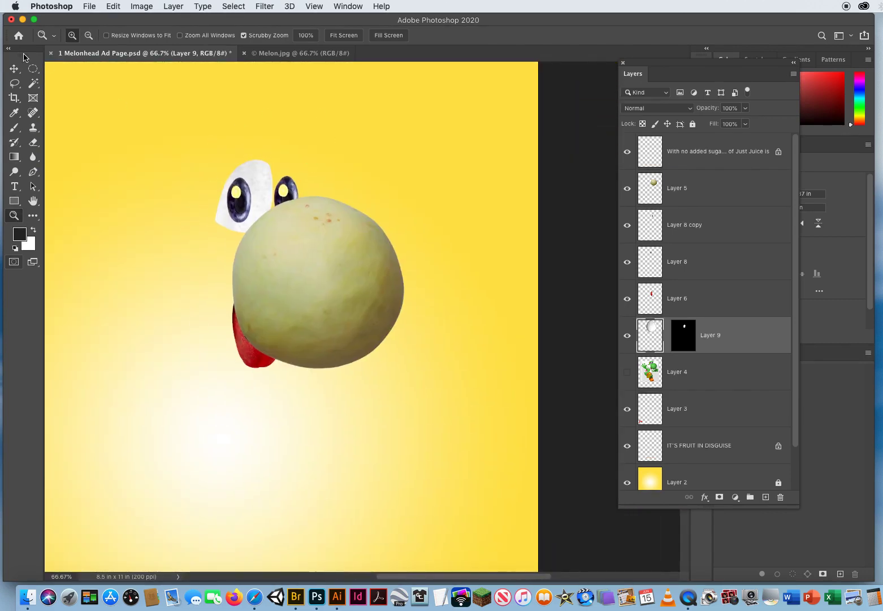
{"action": "key", "text": "v"}
{"action": "left_click_drag", "start_coordinate": [273, 262], "coordinate": [299, 295]}
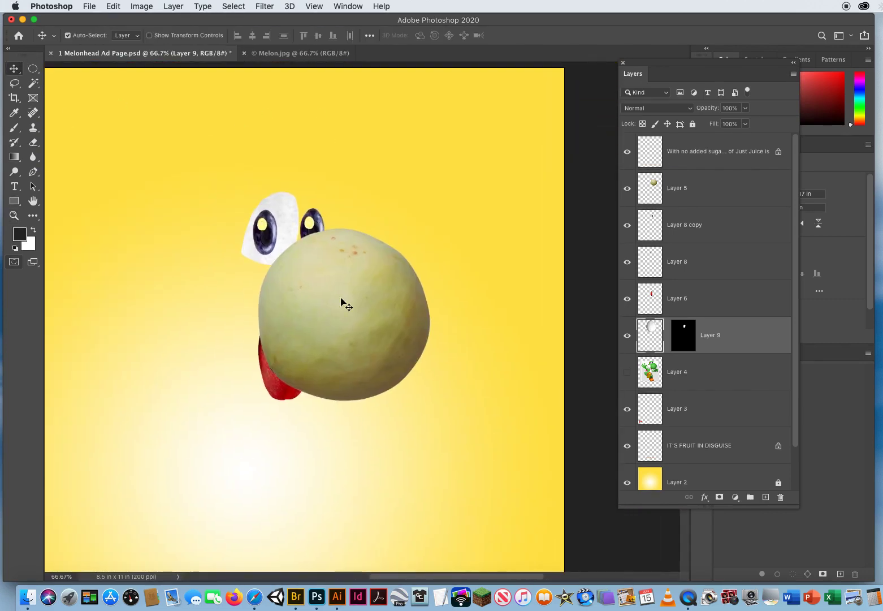
{"action": "left_click", "coordinate": [627, 372]}
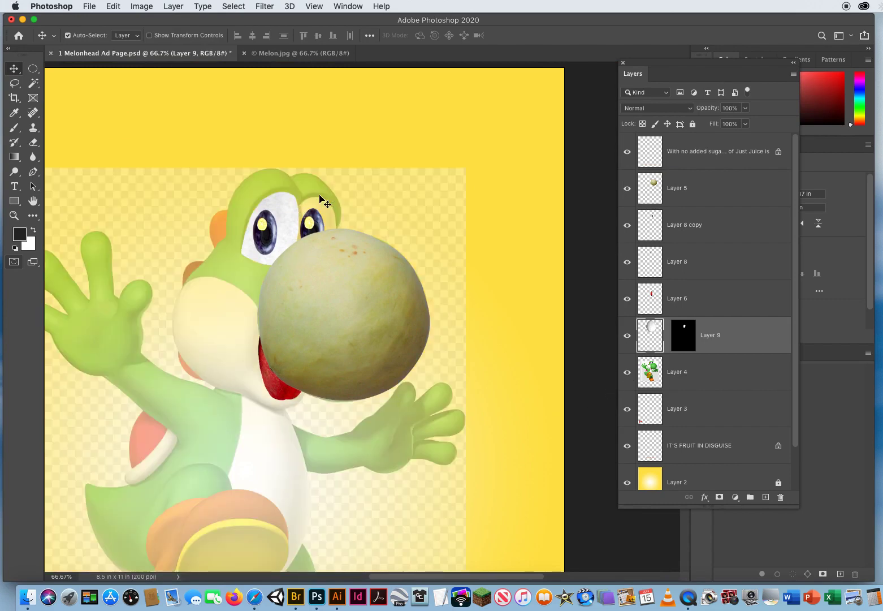
{"action": "left_click", "coordinate": [14, 216]}
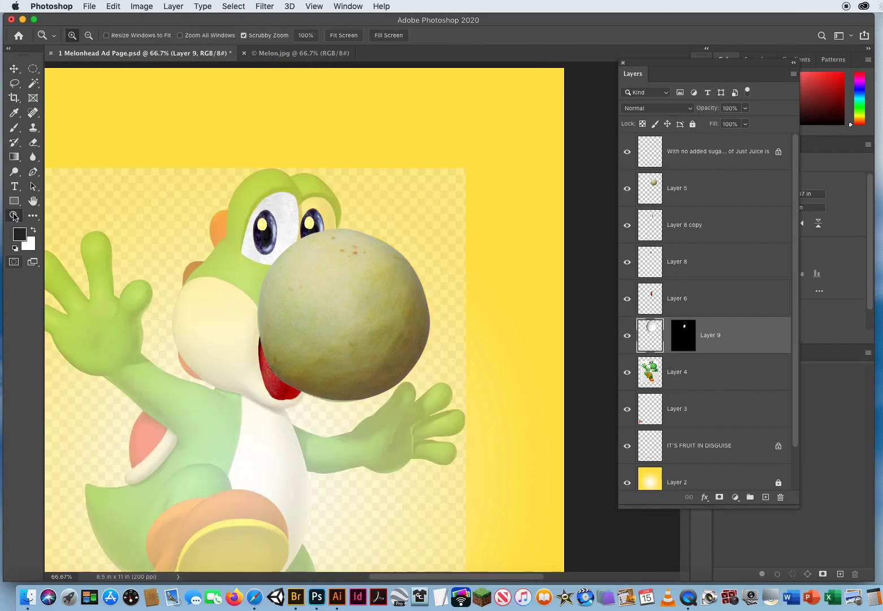
{"action": "left_click", "coordinate": [313, 268]}
{"action": "key", "text": "v"}
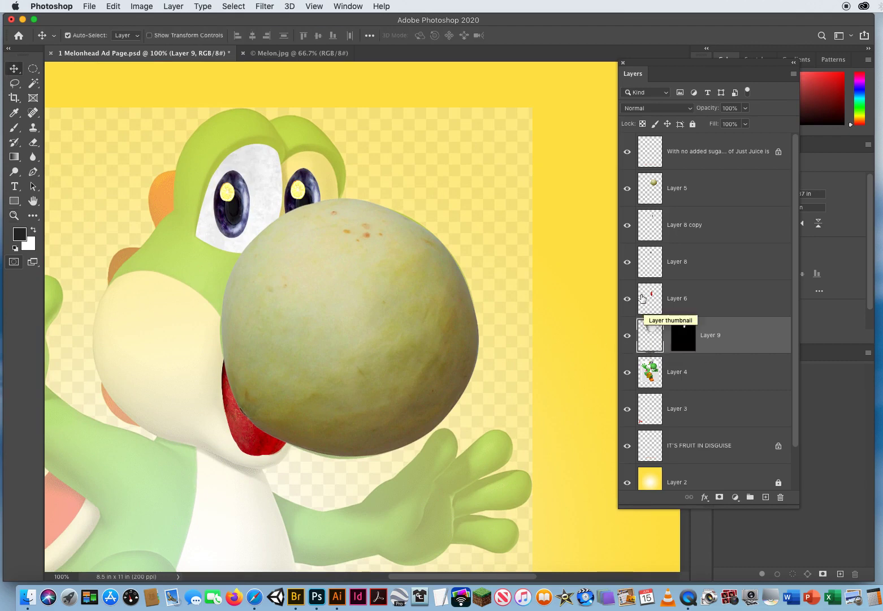
Shift the melon texture inside the near eye's mask on Layer 9, and link the layer to its mask.
{"action": "left_click_drag", "start_coordinate": [259, 174], "coordinate": [324, 142]}
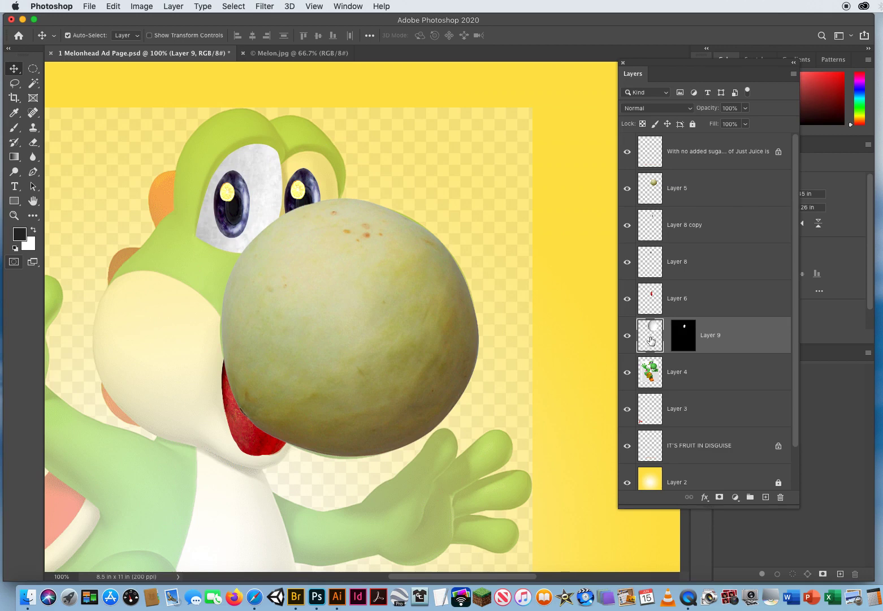
{"action": "left_click", "coordinate": [683, 336]}
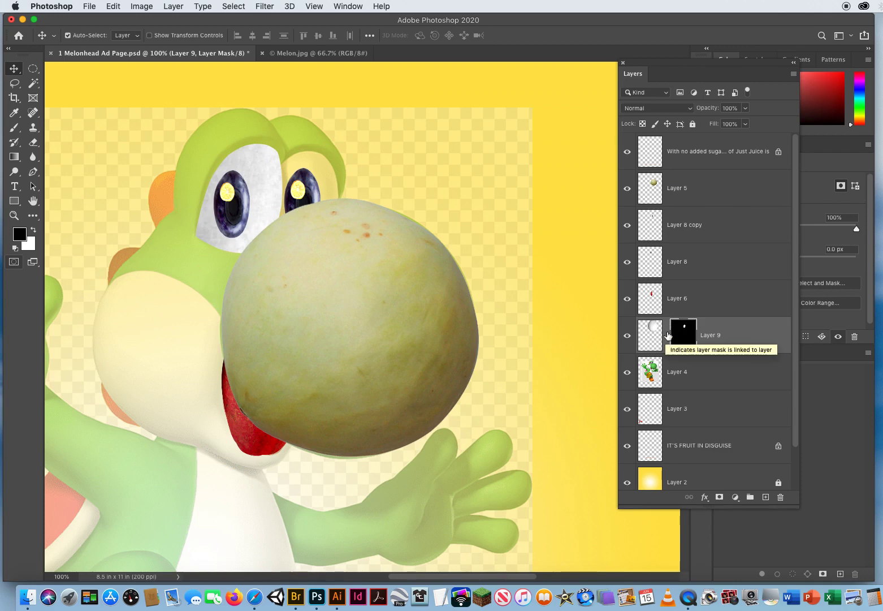
{"action": "left_click", "coordinate": [669, 337]}
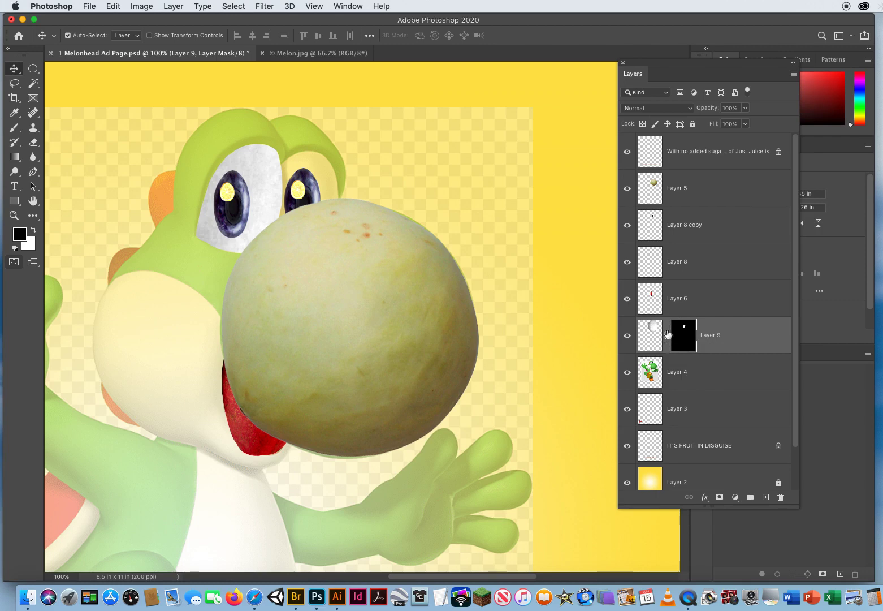
{"action": "left_click", "coordinate": [653, 337]}
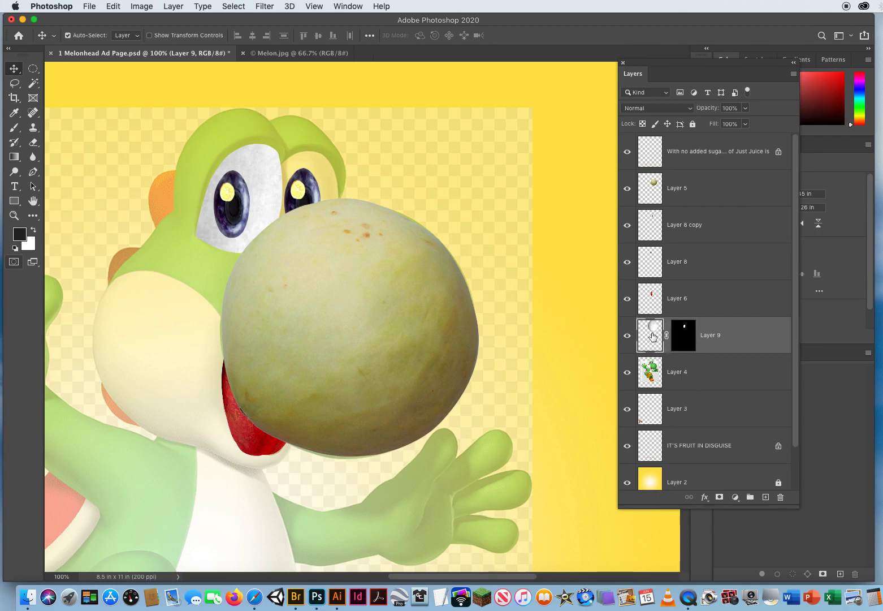
{"action": "left_click", "coordinate": [684, 337]}
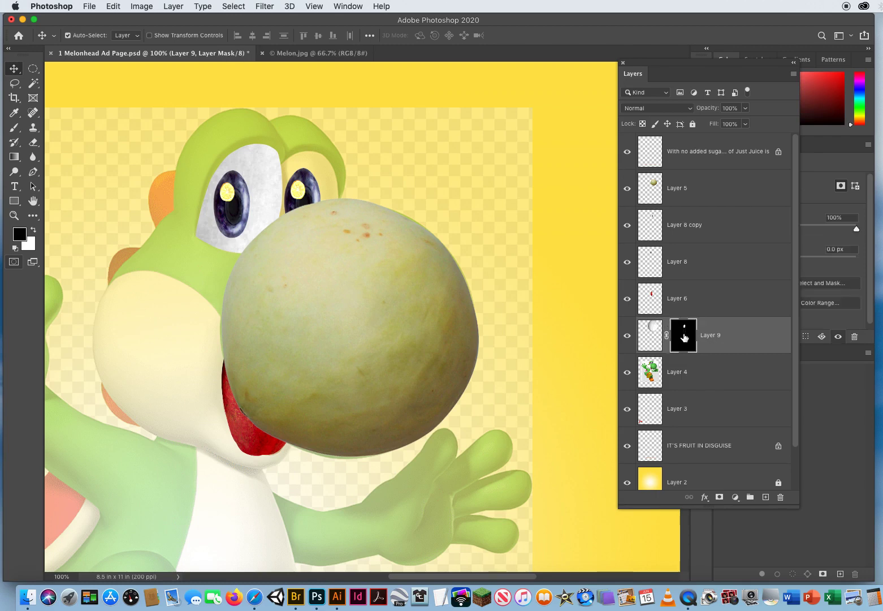
Try to move the masked white texture away from the left eye, and undo the move.
{"action": "left_click_drag", "start_coordinate": [264, 188], "coordinate": [573, 208]}
{"action": "left_click", "coordinate": [113, 7]}
{"action": "left_click", "coordinate": [122, 18]}
{"action": "key", "text": "super"}
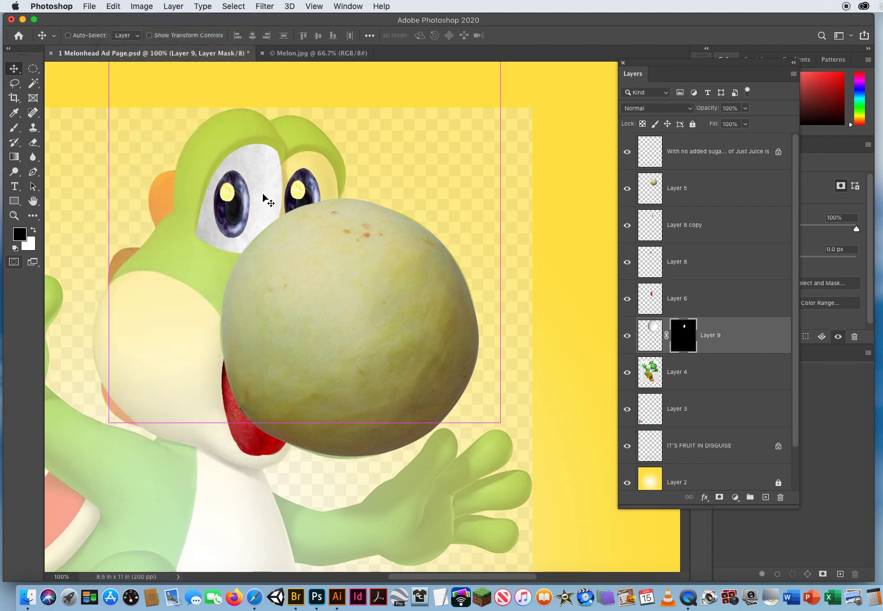
Duplicate Layer 9, place the copy beneath it, and try moving the original eye white aside before undoing the move.
{"action": "key", "text": "super+j"}
{"action": "left_click_drag", "start_coordinate": [738, 333], "coordinate": [732, 390]}
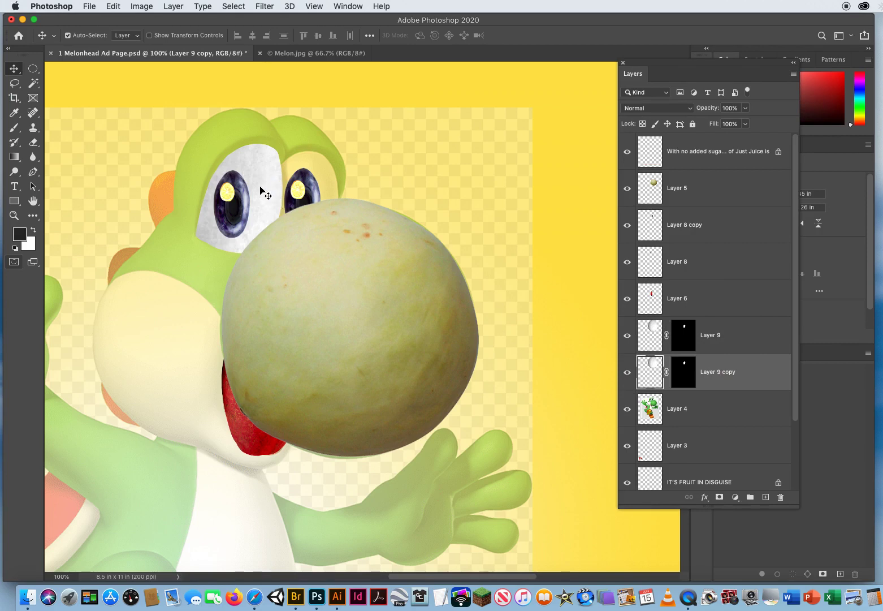
{"action": "left_click_drag", "start_coordinate": [261, 186], "coordinate": [481, 153]}
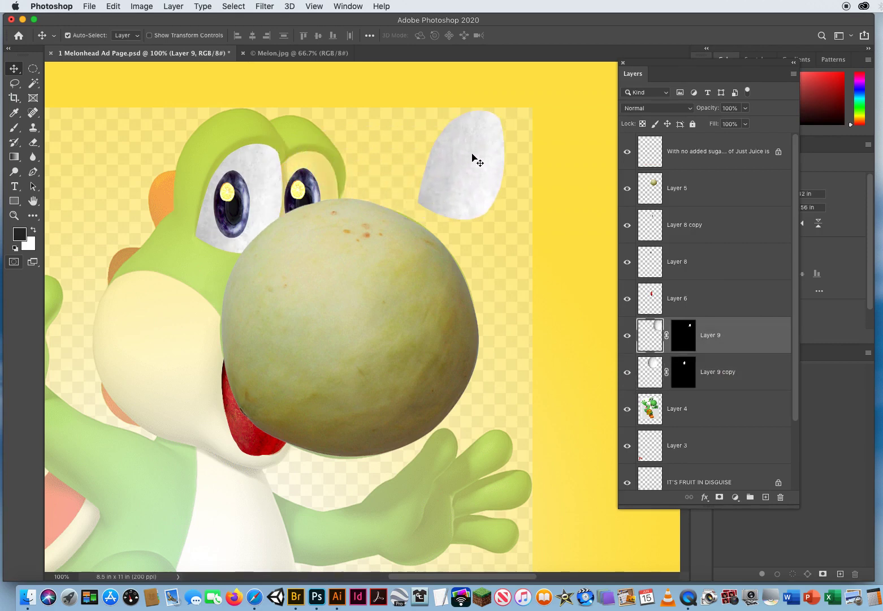
{"action": "key", "text": "super+z"}
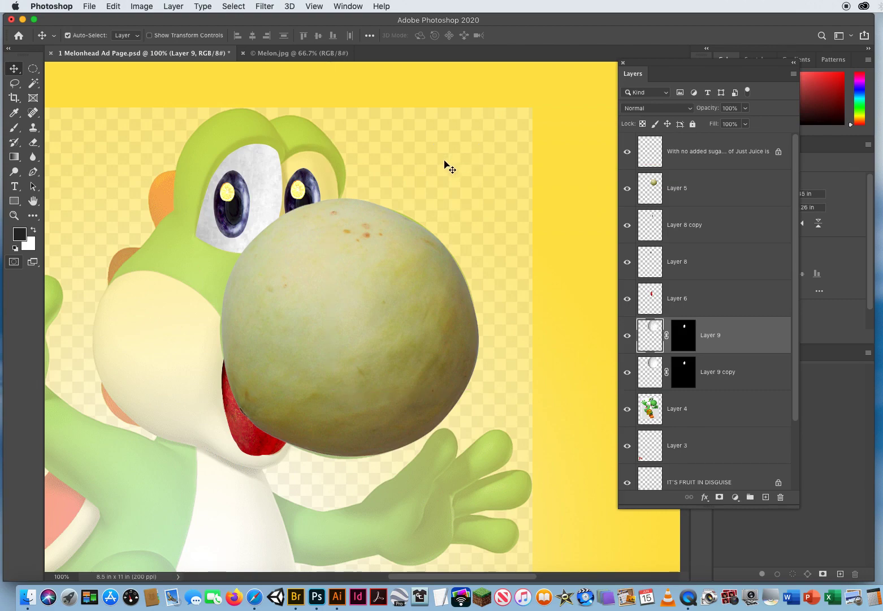
Undo the layer reordering, delete the lower Layer 9, and select Layer 9 copy.
{"action": "left_click", "coordinate": [113, 6]}
{"action": "left_click", "coordinate": [124, 20]}
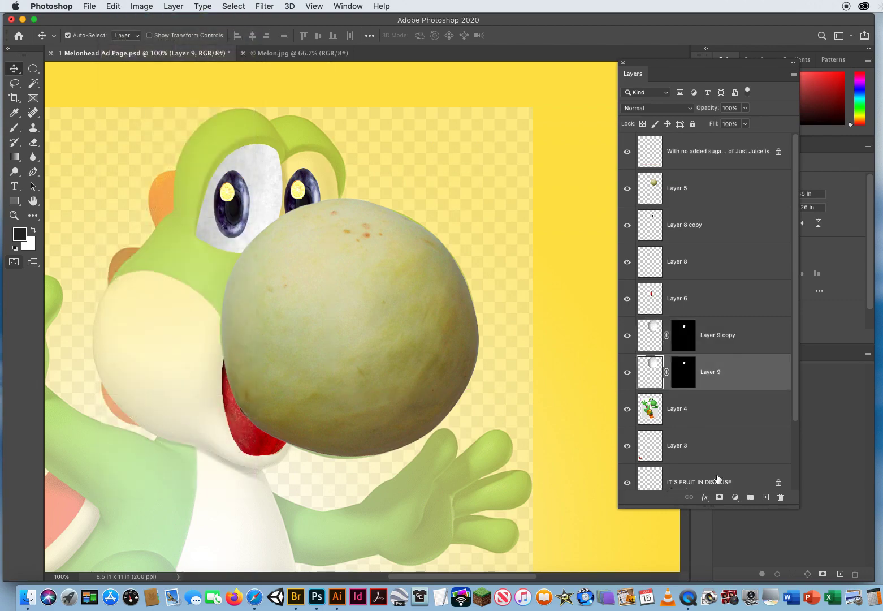
{"action": "left_click_drag", "start_coordinate": [724, 372], "coordinate": [781, 496]}
{"action": "left_click", "coordinate": [716, 337]}
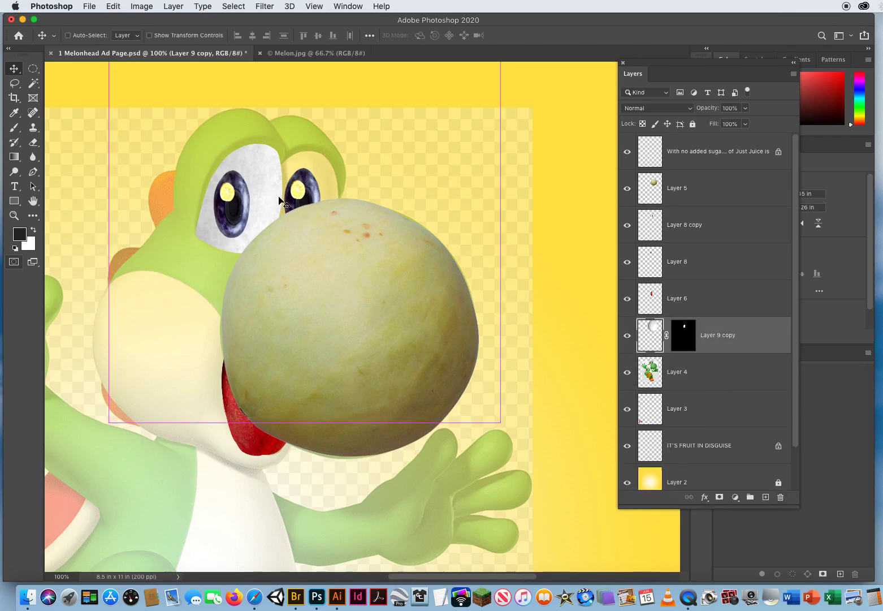
Duplicate Layer 9 copy, position the duplicate over the right eye, and stack it beneath Layer 9 copy.
{"action": "key", "text": "super+j"}
{"action": "left_click_drag", "start_coordinate": [264, 195], "coordinate": [325, 195]}
{"action": "left_click_drag", "start_coordinate": [747, 338], "coordinate": [740, 393]}
{"action": "mouse_move", "coordinate": [327, 181]}
{"action": "left_mouse_down"}
{"action": "mouse_move", "coordinate": [327, 203]}
{"action": "mouse_move", "coordinate": [325, 181]}
{"action": "left_mouse_up"}
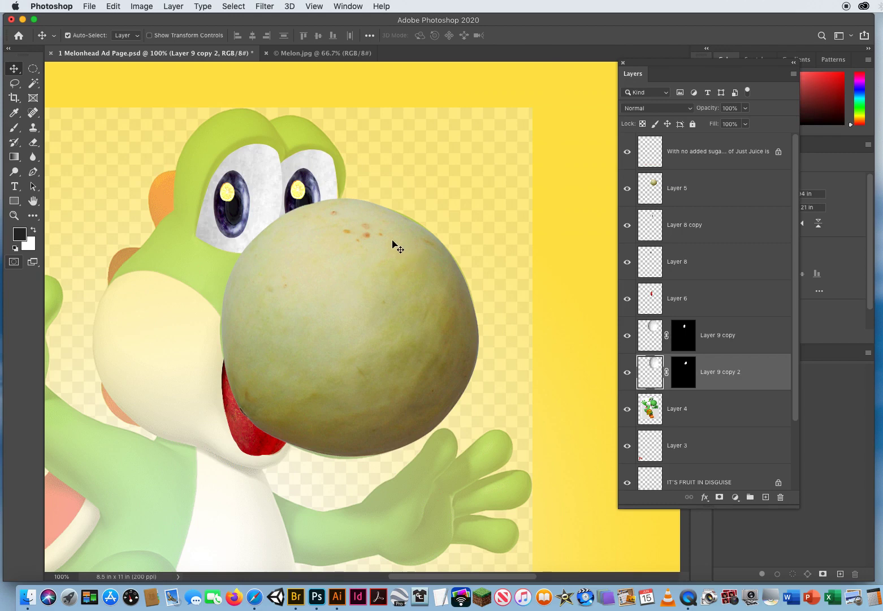
Unlink the mask from Layer 9 copy 2, try moving only the mask, and undo that move.
{"action": "left_click", "coordinate": [683, 372]}
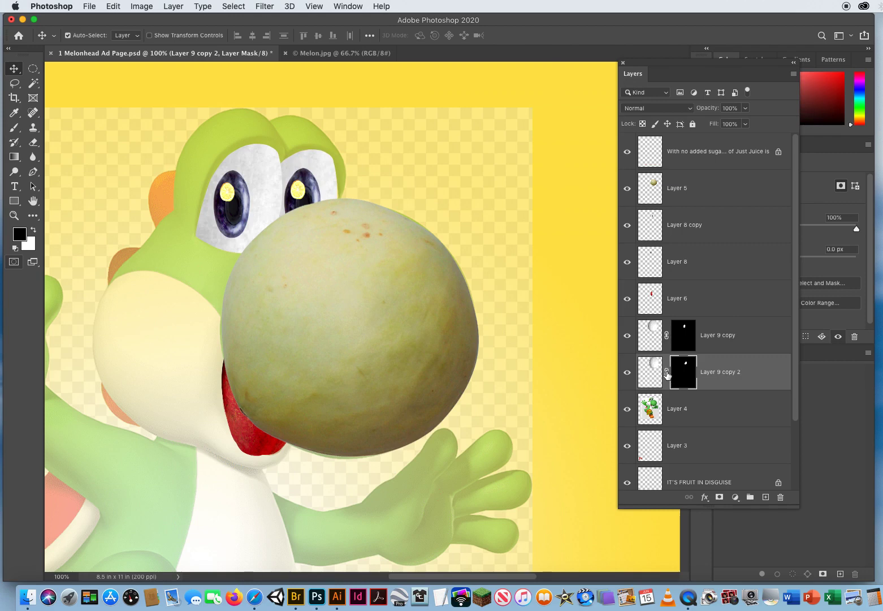
{"action": "left_click", "coordinate": [667, 372]}
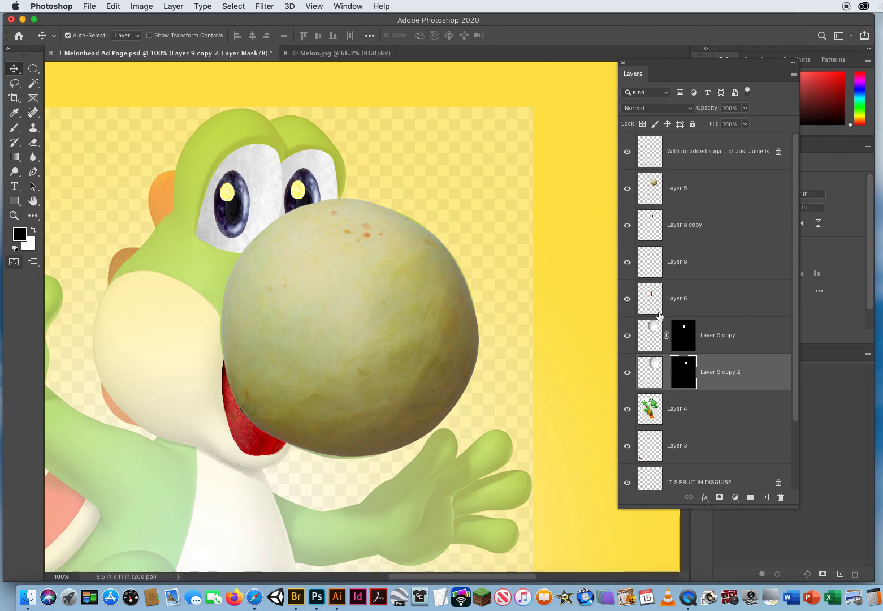
{"action": "left_click_drag", "start_coordinate": [327, 166], "coordinate": [287, 172]}
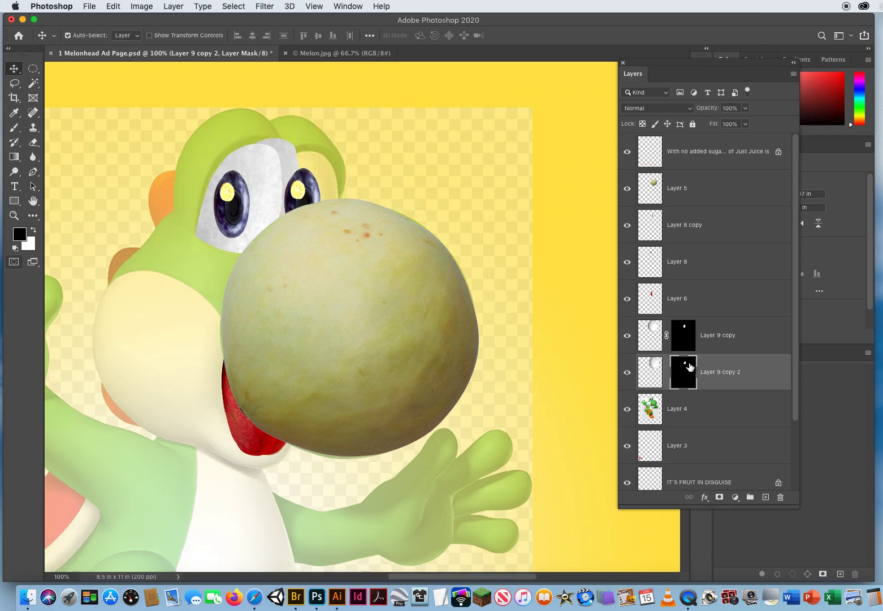
{"action": "left_click", "coordinate": [113, 7]}
{"action": "left_click", "coordinate": [117, 22]}
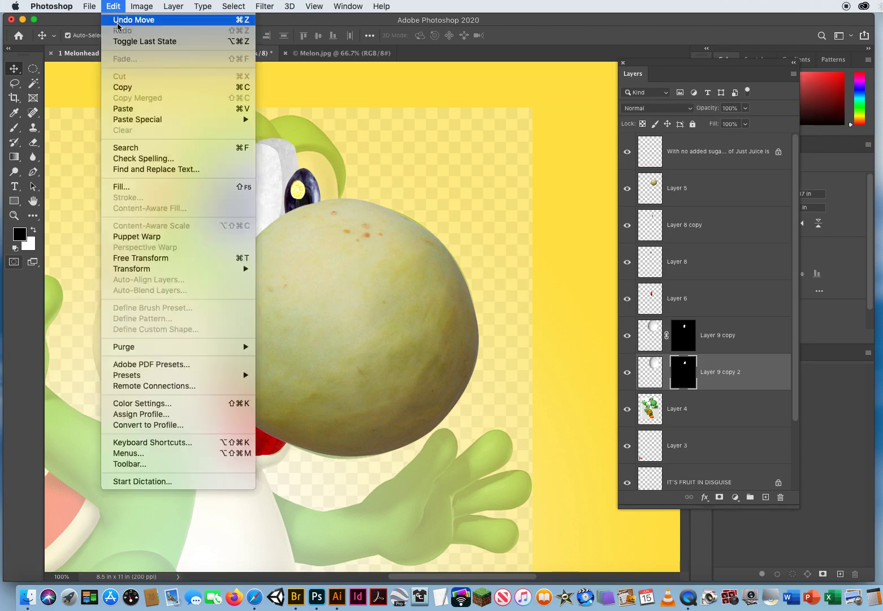
Shift the texture of Layer 9 copy 2 up and to the right inside its mask, giving the right eye a darker shade.
{"action": "left_click", "coordinate": [651, 374]}
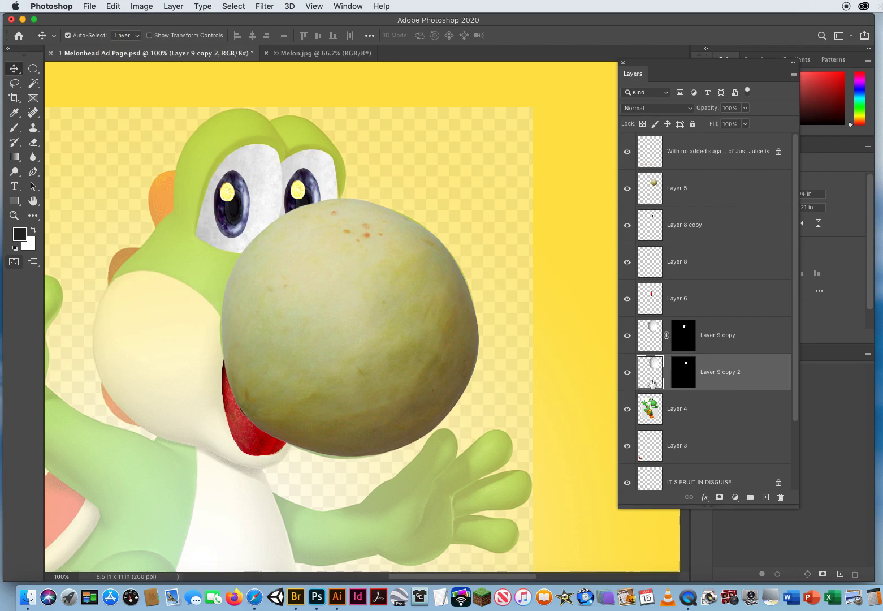
{"action": "left_click_drag", "start_coordinate": [317, 165], "coordinate": [385, 146]}
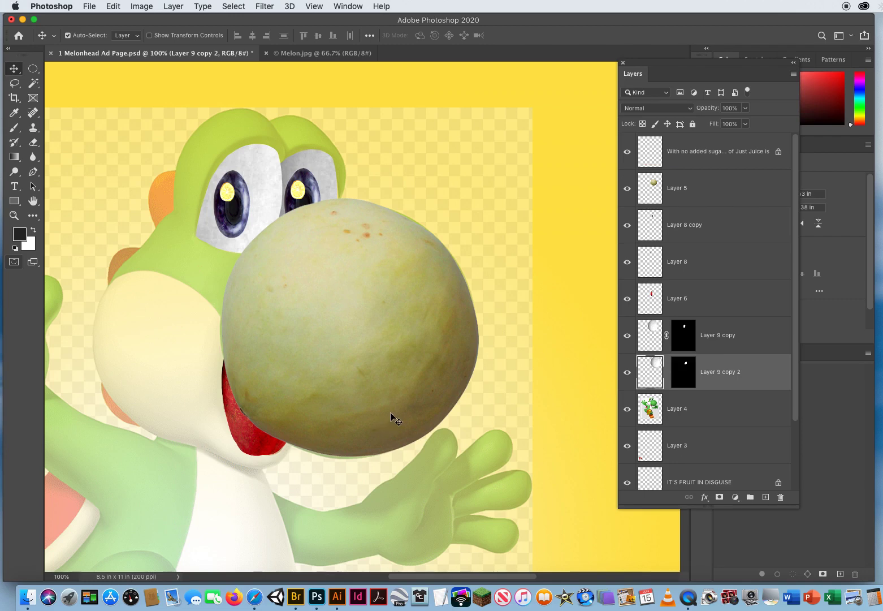
Hide the character reference on Layer 4 to check the fruit pieces on their own, and show it again.
{"action": "left_click", "coordinate": [14, 215]}
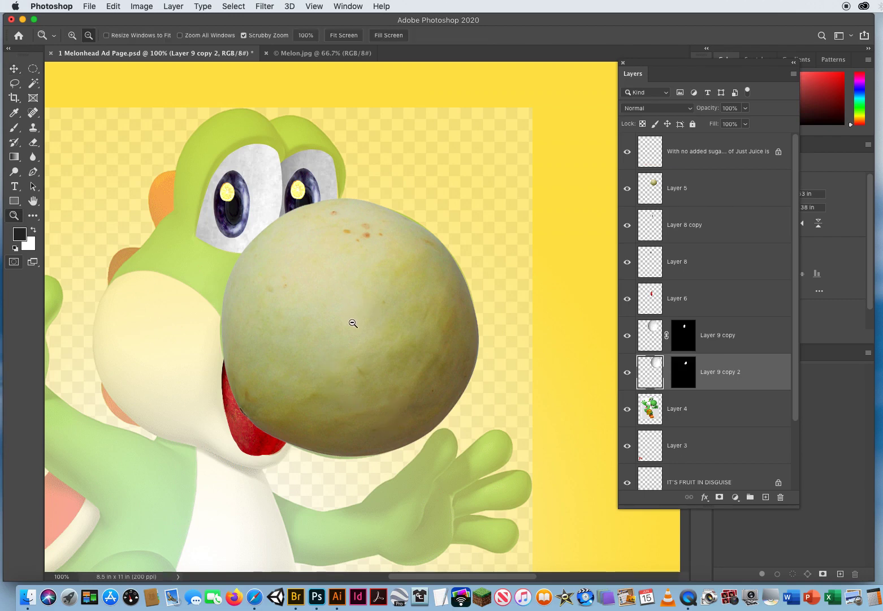
{"action": "left_click", "coordinate": [352, 321], "text": "alt"}
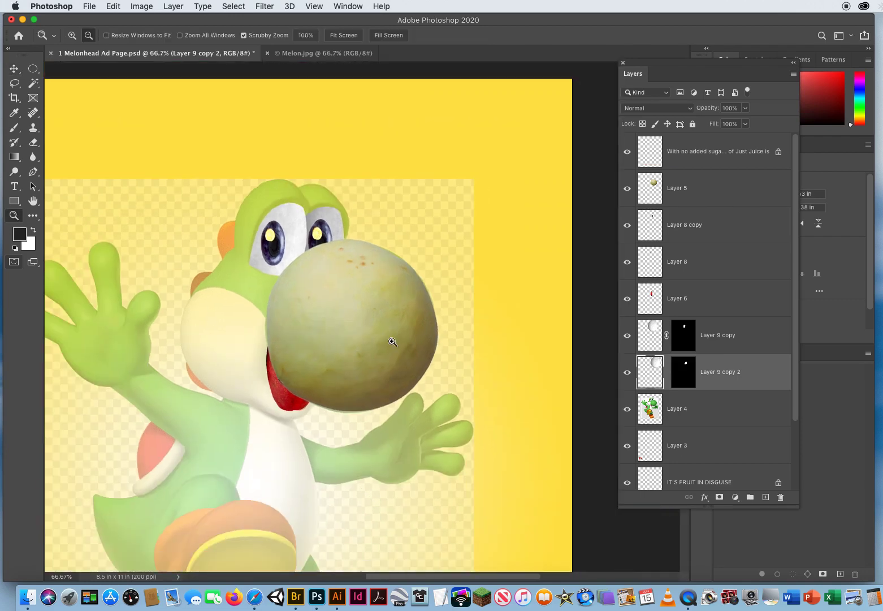
{"action": "left_click", "coordinate": [627, 409]}
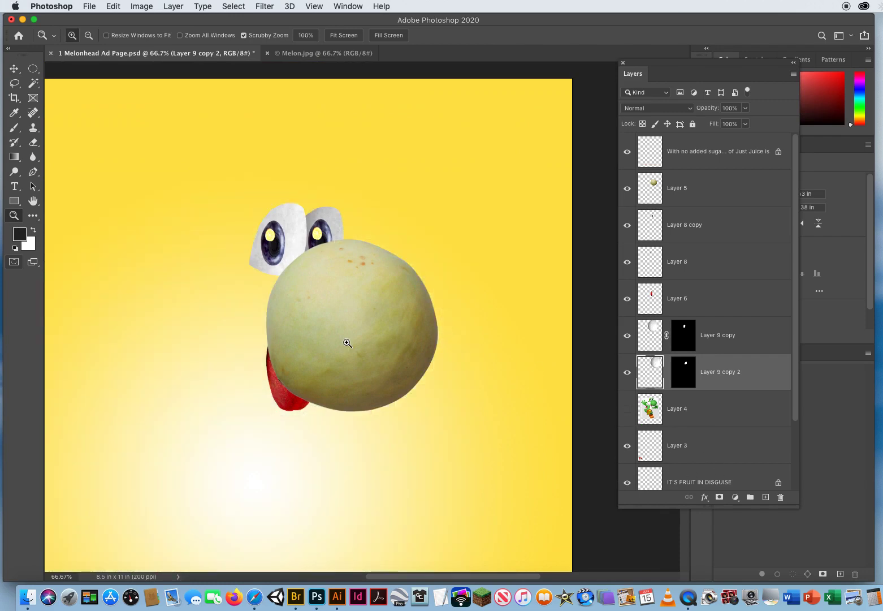
{"action": "left_click", "coordinate": [627, 409]}
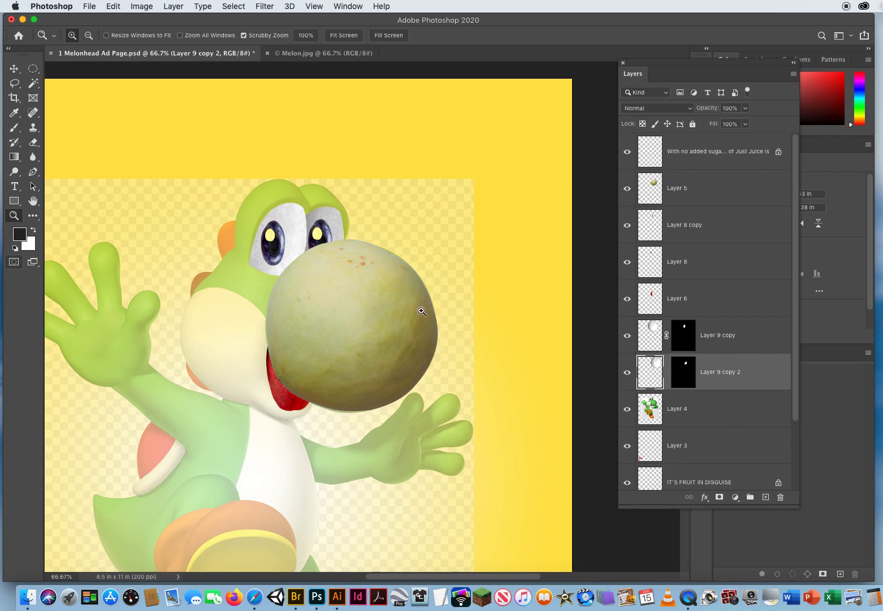
Close the Melon.jpg document to work on the character's raised hand in the ad page.
{"action": "left_click_drag", "start_coordinate": [269, 335], "coordinate": [380, 301]}
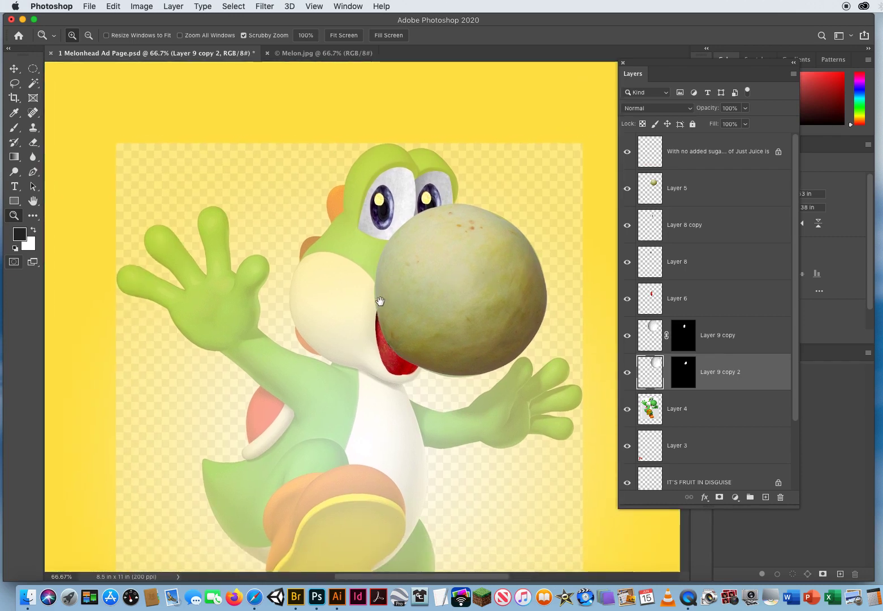
{"action": "left_click", "coordinate": [206, 290]}
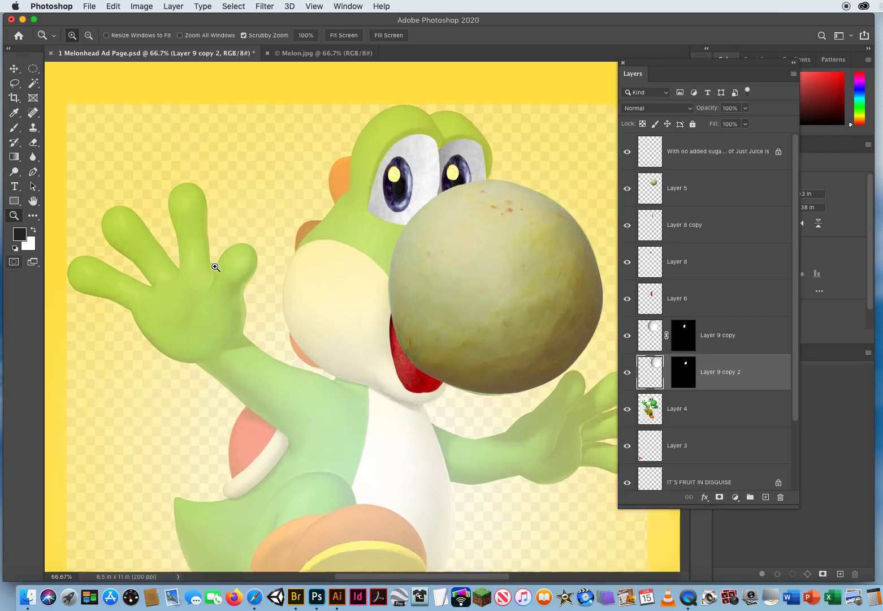
{"action": "left_click", "coordinate": [177, 227]}
{"action": "left_click_drag", "start_coordinate": [199, 257], "coordinate": [442, 338]}
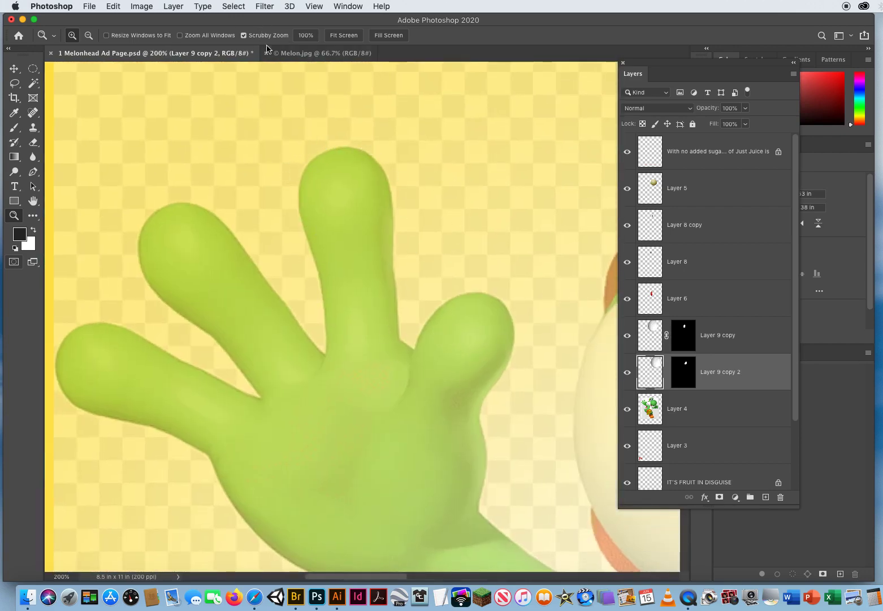
{"action": "left_click", "coordinate": [266, 54]}
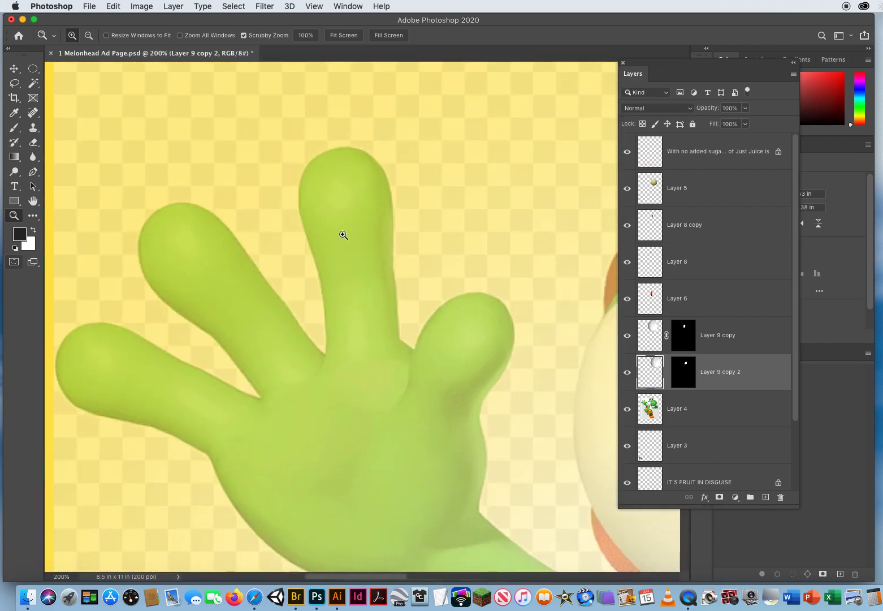
Switch to Adobe Bridge and open Baby Tomatoes.jpg from the 5 Original Fruit Pieces Pics folder in Photoshop.
{"action": "left_click", "coordinate": [89, 5]}
{"action": "key", "text": "Escape"}
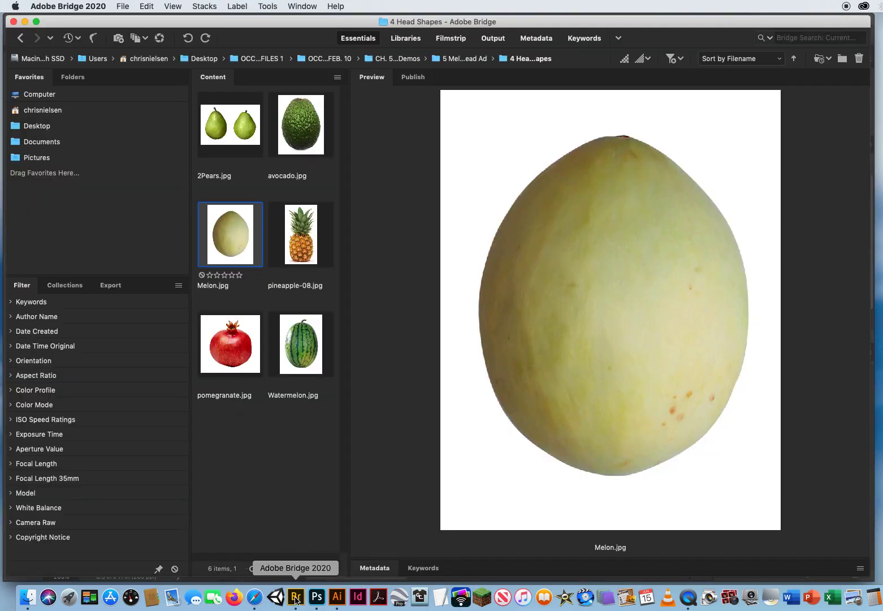
{"action": "left_click", "coordinate": [460, 60]}
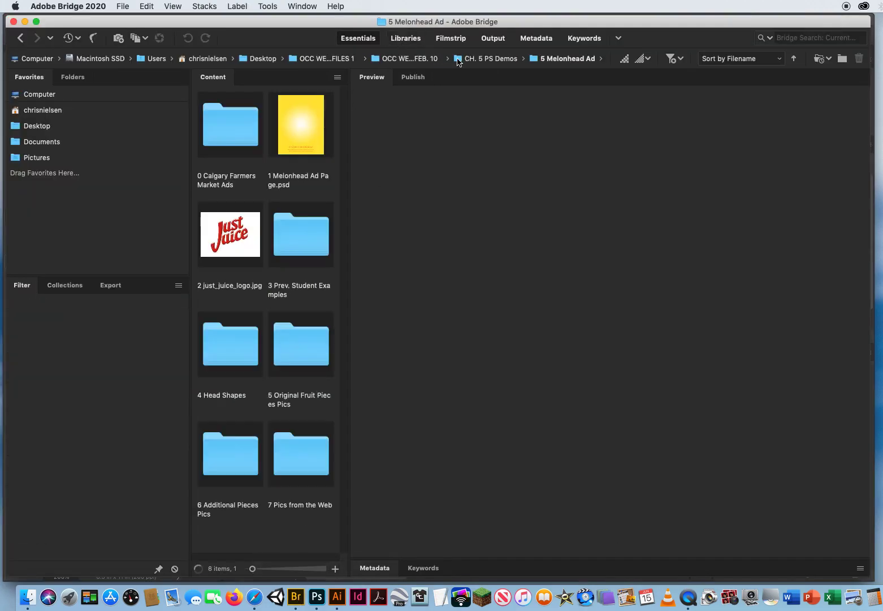
{"action": "left_click", "coordinate": [292, 348]}
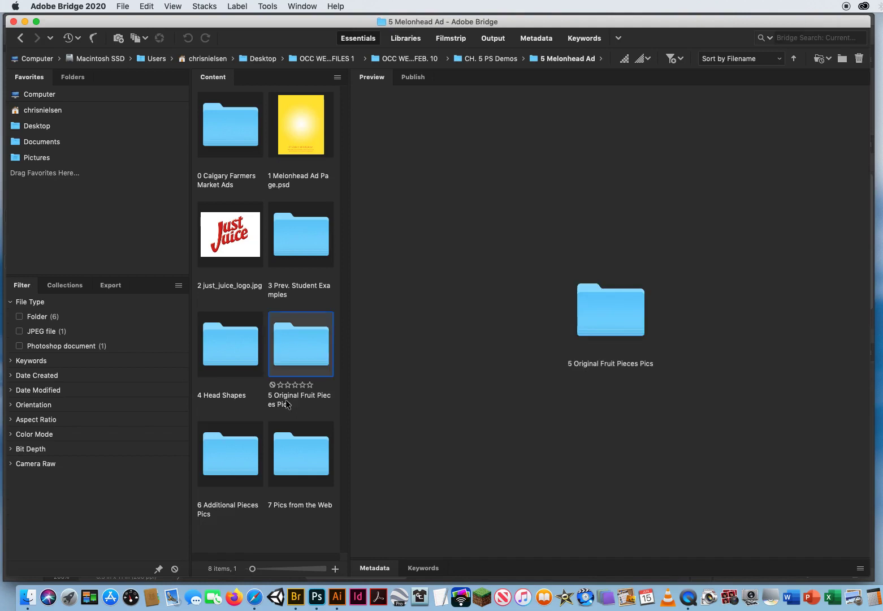
{"action": "double_click", "coordinate": [306, 337]}
{"action": "left_click", "coordinate": [303, 121]}
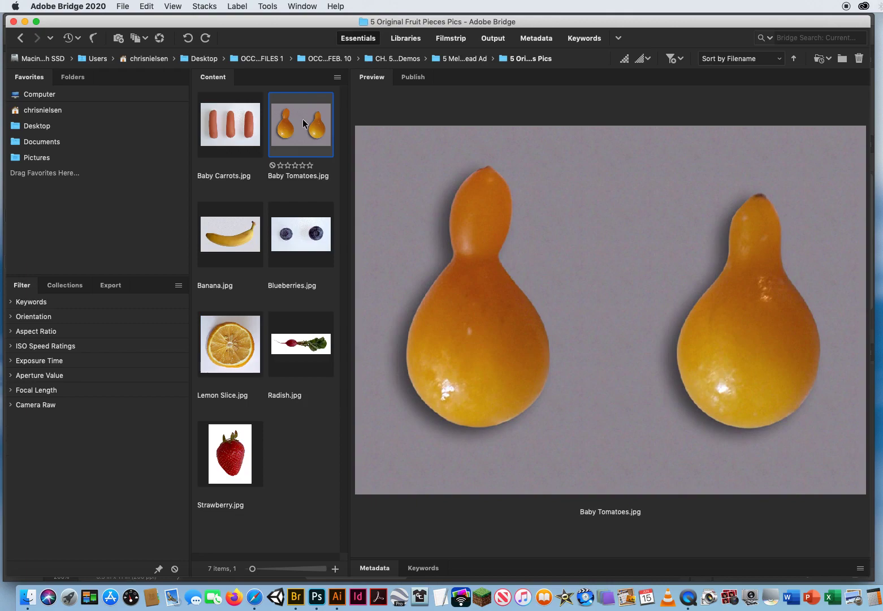
{"action": "double_click", "coordinate": [302, 119]}
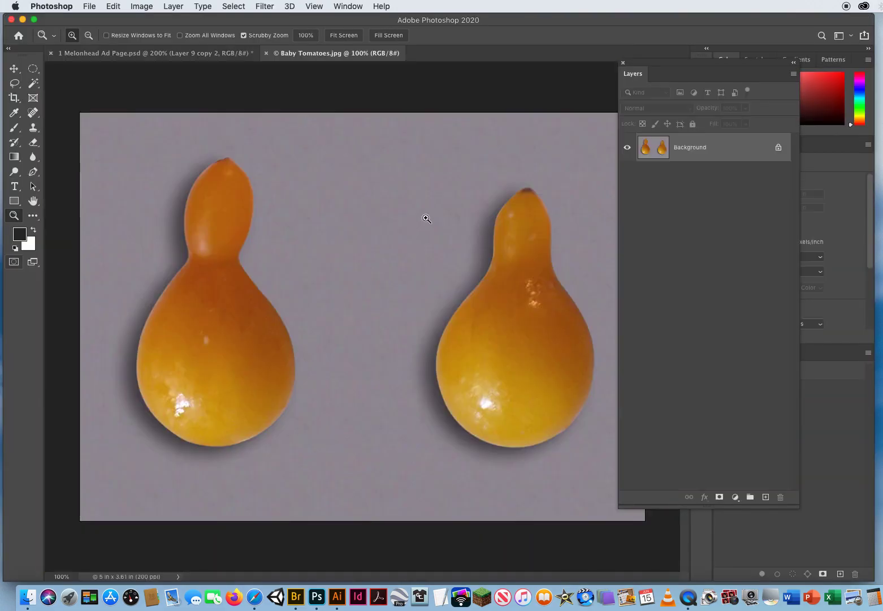
Select the right tomato with the Quick Selection tool and move it into 1 Melonhead Ad Page.psd over the raised hand.
{"action": "left_click_drag", "start_coordinate": [33, 83], "coordinate": [72, 96]}
{"action": "left_click_drag", "start_coordinate": [520, 210], "coordinate": [514, 403]}
{"action": "left_click_drag", "start_coordinate": [14, 68], "coordinate": [14, 69]}
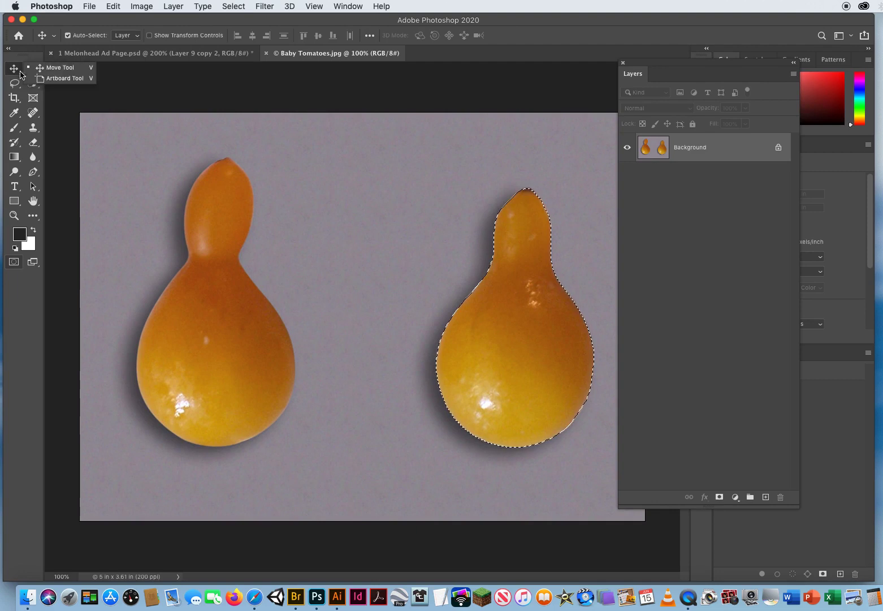
{"action": "left_click_drag", "start_coordinate": [518, 326], "coordinate": [201, 54]}
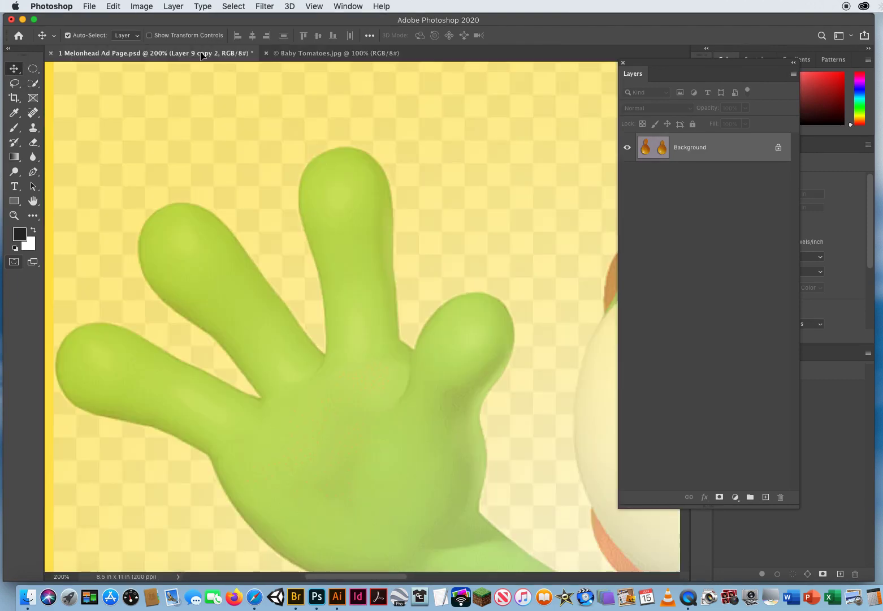
{"action": "left_click_drag", "start_coordinate": [351, 257], "coordinate": [356, 310]}
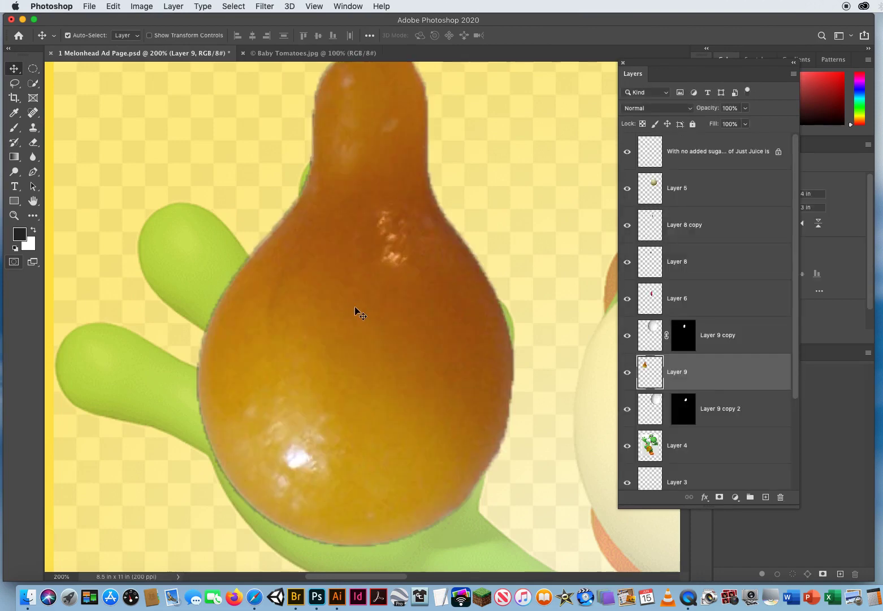
Scale the tomato to about 34.66%, rotate it to about 168.6°, and fit its round end over the upright finger's tip.
{"action": "key", "text": "super+t"}
{"action": "left_click_drag", "start_coordinate": [197, 546], "coordinate": [399, 220]}
{"action": "left_click_drag", "start_coordinate": [466, 184], "coordinate": [375, 333]}
{"action": "left_click_drag", "start_coordinate": [278, 151], "coordinate": [453, 342]}
{"action": "left_click_drag", "start_coordinate": [374, 321], "coordinate": [351, 276]}
{"action": "mouse_move", "coordinate": [392, 136]}
{"action": "left_mouse_down"}
{"action": "mouse_move", "coordinate": [385, 142]}
{"action": "mouse_move", "coordinate": [389, 133]}
{"action": "left_mouse_up"}
{"action": "mouse_move", "coordinate": [369, 197]}
{"action": "left_mouse_down"}
{"action": "mouse_move", "coordinate": [365, 186]}
{"action": "mouse_move", "coordinate": [367, 194]}
{"action": "left_mouse_up"}
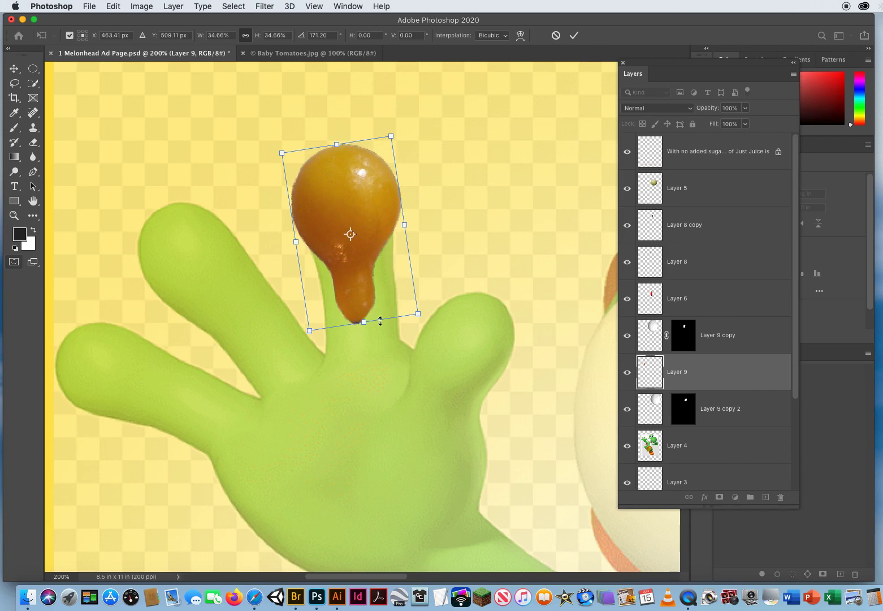
{"action": "left_click_drag", "start_coordinate": [389, 351], "coordinate": [394, 339]}
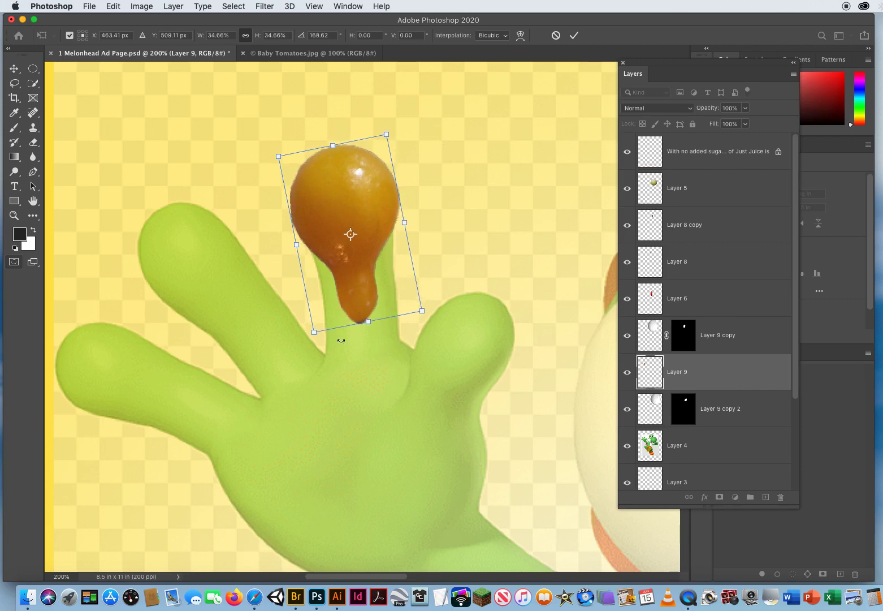
{"action": "key", "text": "Return"}
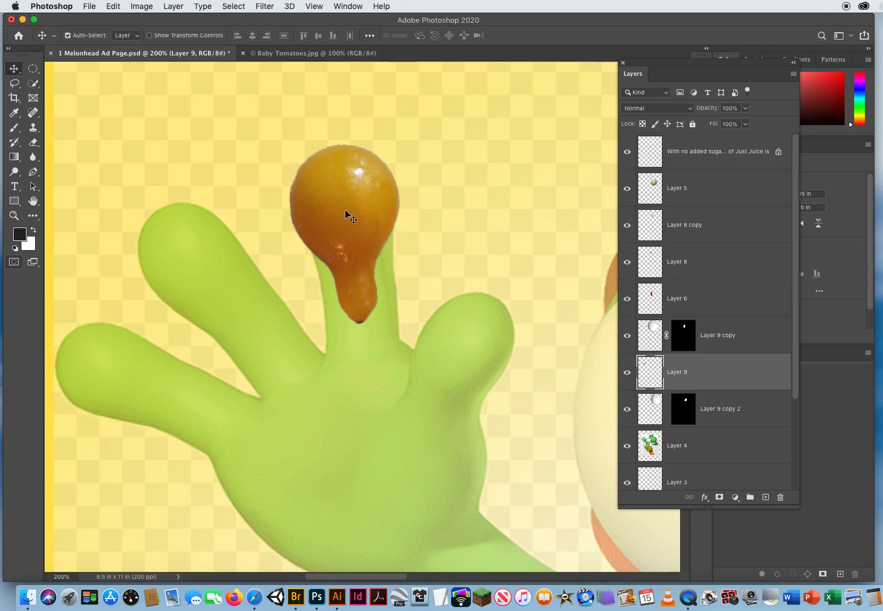
Open the upright finger's tomato layer in Liquify, fit the dialog on screen, and keep the All Layers backdrop shown as a guide.
{"action": "left_click", "coordinate": [264, 7]}
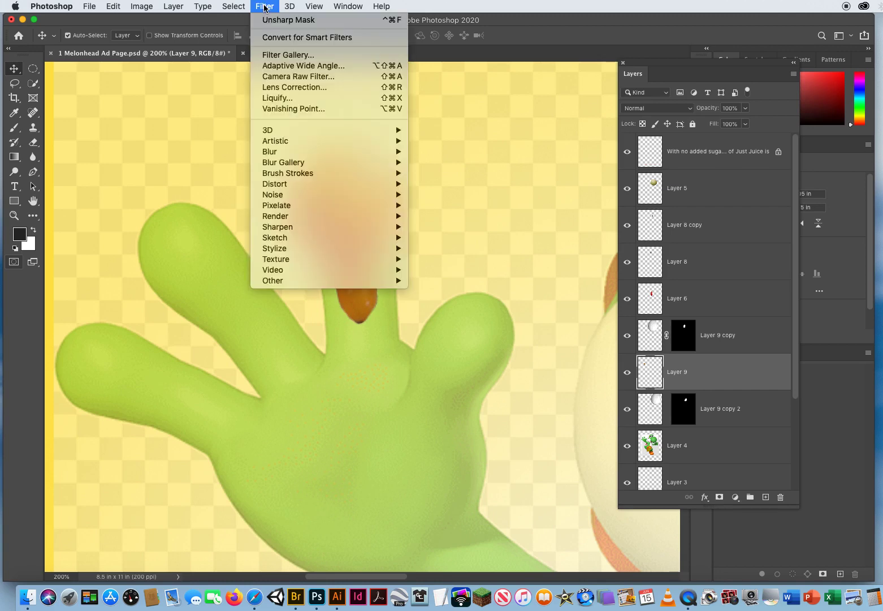
{"action": "left_click", "coordinate": [275, 100]}
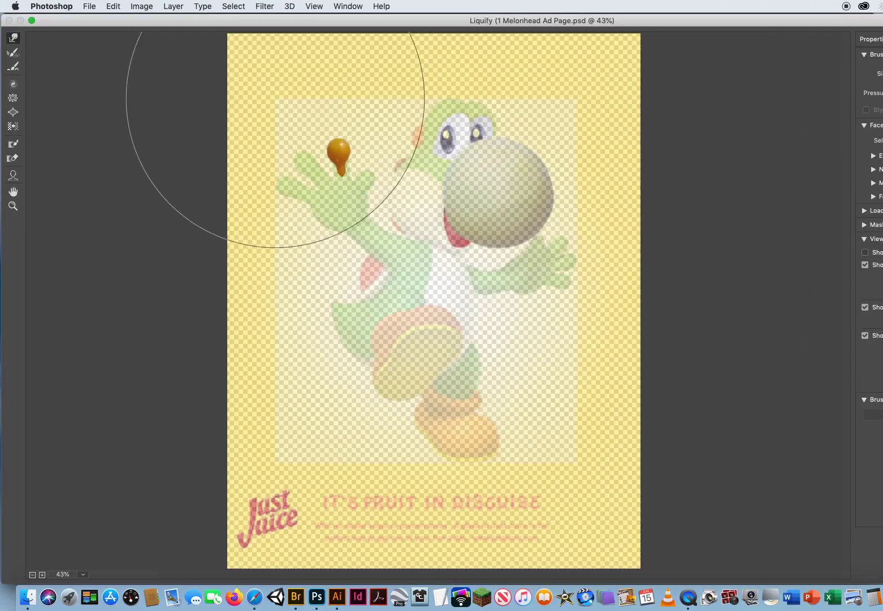
{"action": "mouse_move", "coordinate": [882, 582]}
{"action": "left_mouse_down"}
{"action": "mouse_move", "coordinate": [796, 537]}
{"action": "mouse_move", "coordinate": [726, 549]}
{"action": "left_mouse_up"}
{"action": "left_click_drag", "start_coordinate": [466, 21], "coordinate": [507, 28]}
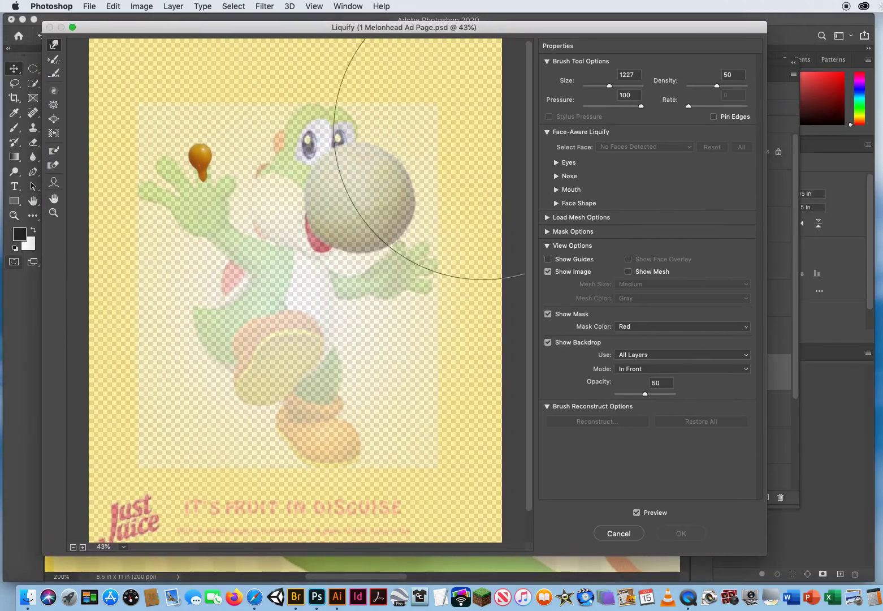
{"action": "left_click", "coordinate": [547, 342]}
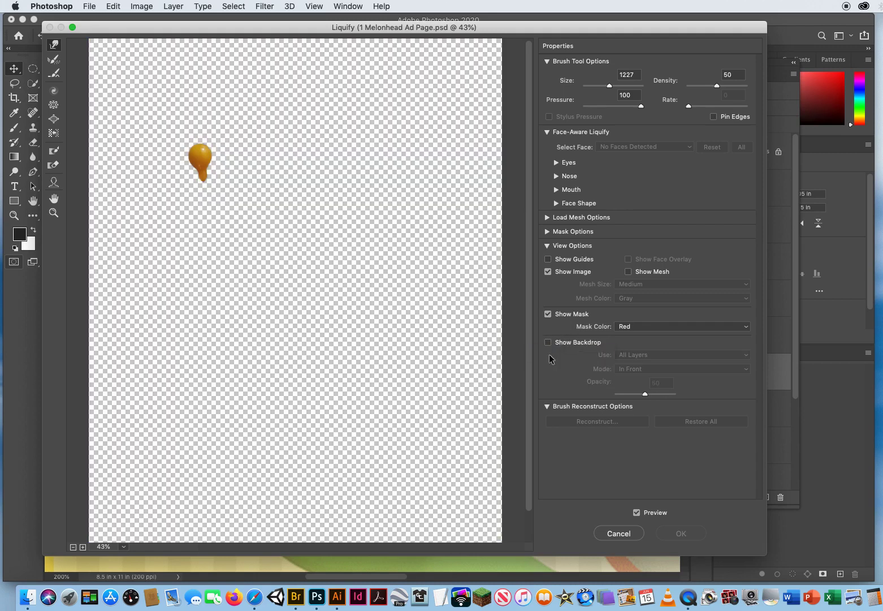
{"action": "left_click", "coordinate": [54, 212]}
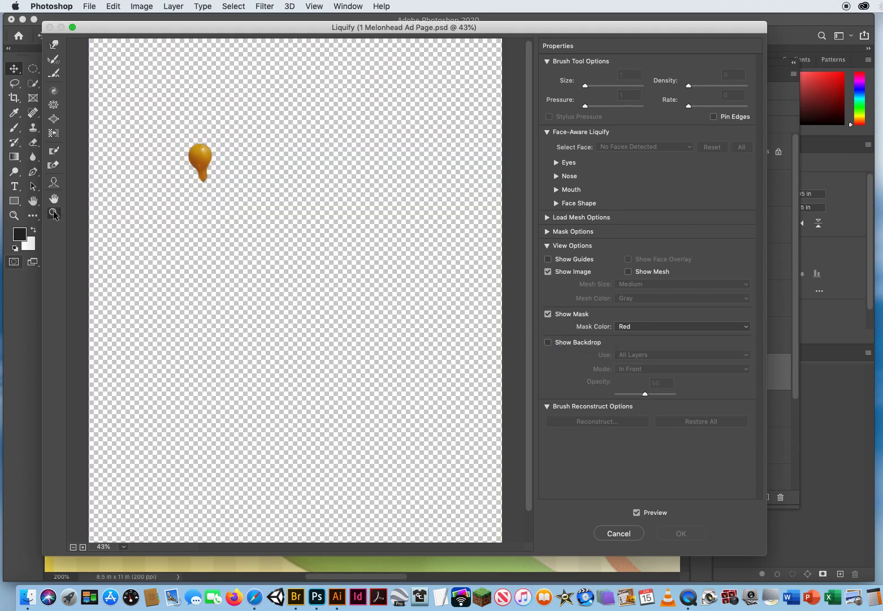
{"action": "left_click", "coordinate": [210, 182]}
{"action": "left_click", "coordinate": [255, 264]}
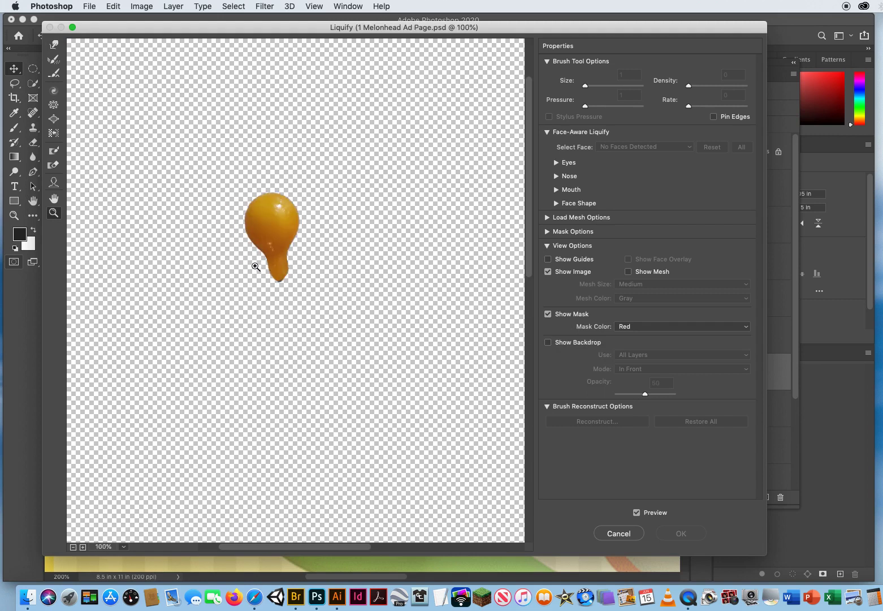
{"action": "left_click", "coordinate": [290, 266]}
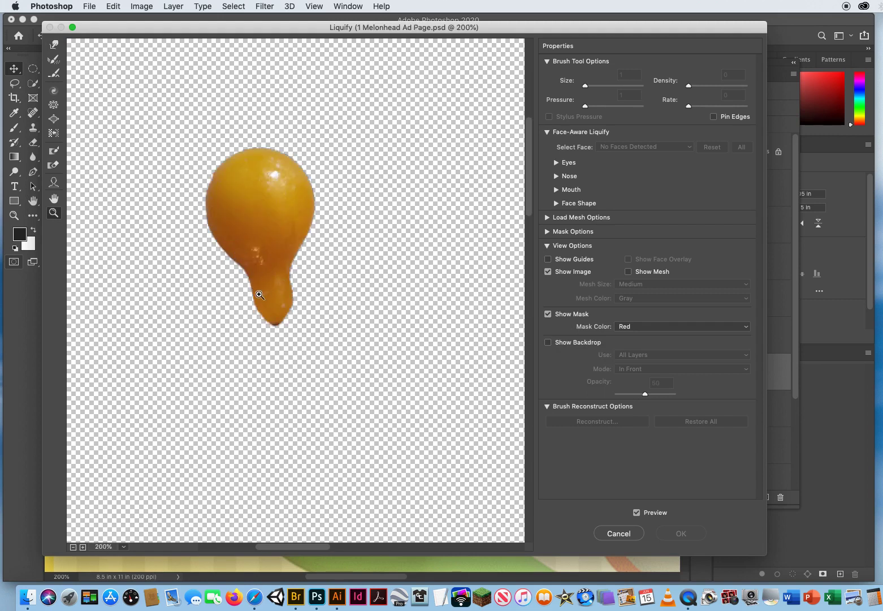
{"action": "left_click", "coordinate": [548, 342]}
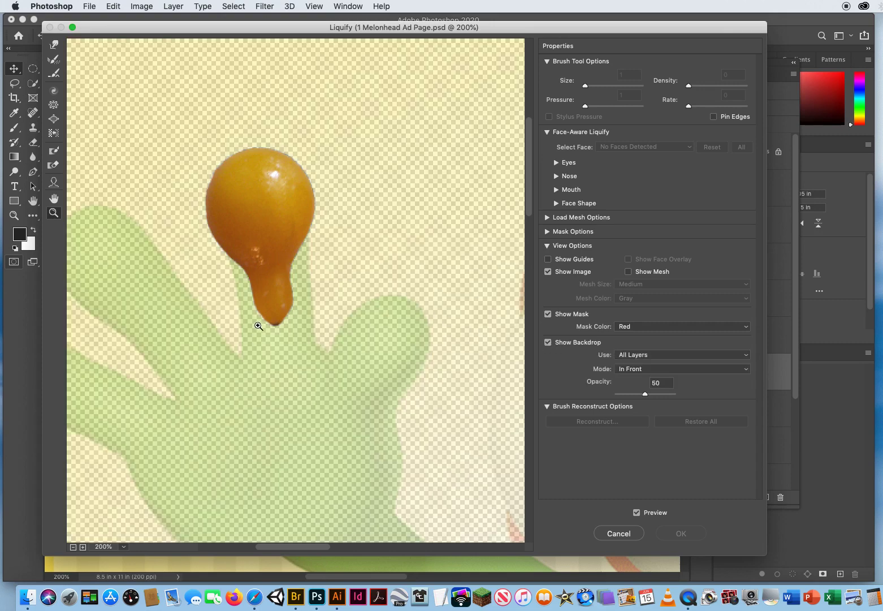
Using Forward Warp with a size 40 brush, stretch and widen the tomato's narrow stem to fill the upright finger down to the palm.
{"action": "left_click", "coordinate": [54, 46]}
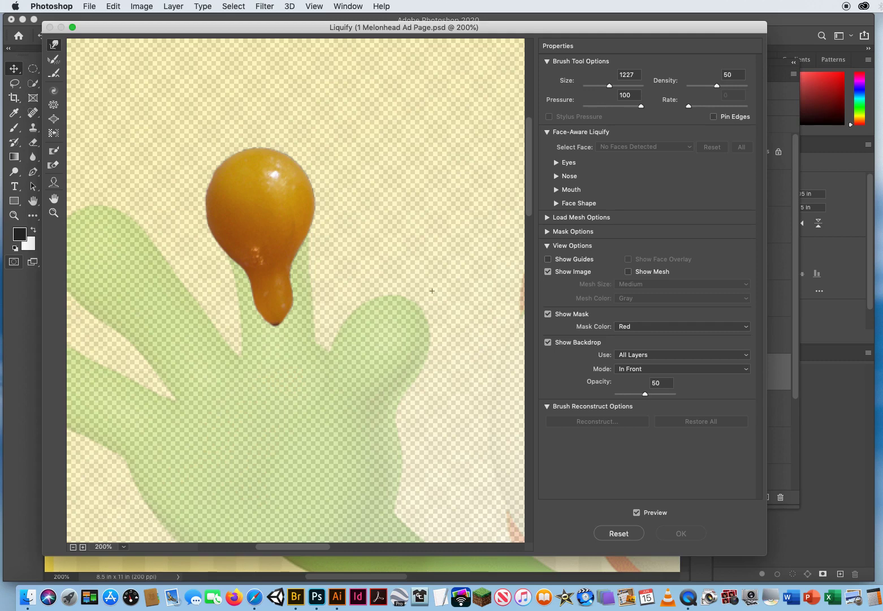
{"action": "left_click_drag", "start_coordinate": [432, 290], "coordinate": [427, 289]}
{"action": "mouse_move", "coordinate": [345, 282]}
{"action": "left_mouse_down"}
{"action": "mouse_move", "coordinate": [227, 272]}
{"action": "mouse_move", "coordinate": [1, 276]}
{"action": "left_mouse_up"}
{"action": "left_click_drag", "start_coordinate": [374, 276], "coordinate": [154, 290]}
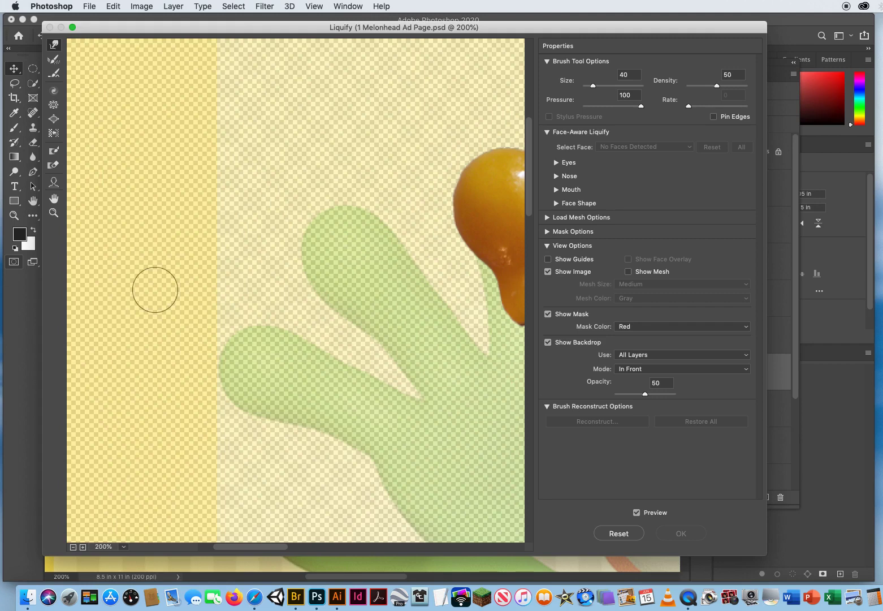
{"action": "left_click_drag", "start_coordinate": [207, 287], "coordinate": [7, 272]}
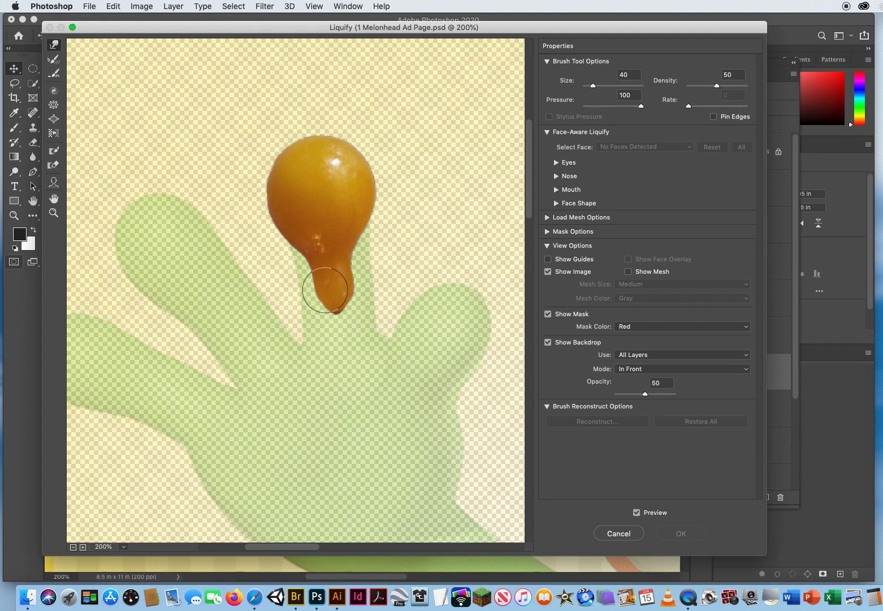
{"action": "mouse_move", "coordinate": [335, 294]}
{"action": "left_mouse_down"}
{"action": "mouse_move", "coordinate": [345, 360]}
{"action": "mouse_move", "coordinate": [342, 310]}
{"action": "mouse_move", "coordinate": [333, 288]}
{"action": "mouse_move", "coordinate": [334, 327]}
{"action": "mouse_move", "coordinate": [326, 294]}
{"action": "left_mouse_up"}
{"action": "mouse_move", "coordinate": [307, 244]}
{"action": "left_mouse_down"}
{"action": "mouse_move", "coordinate": [308, 273]}
{"action": "mouse_move", "coordinate": [308, 241]}
{"action": "mouse_move", "coordinate": [322, 267]}
{"action": "mouse_move", "coordinate": [314, 281]}
{"action": "mouse_move", "coordinate": [316, 253]}
{"action": "mouse_move", "coordinate": [314, 296]}
{"action": "mouse_move", "coordinate": [324, 281]}
{"action": "mouse_move", "coordinate": [312, 283]}
{"action": "mouse_move", "coordinate": [325, 285]}
{"action": "mouse_move", "coordinate": [315, 328]}
{"action": "mouse_move", "coordinate": [329, 318]}
{"action": "mouse_move", "coordinate": [325, 337]}
{"action": "mouse_move", "coordinate": [327, 317]}
{"action": "mouse_move", "coordinate": [318, 335]}
{"action": "mouse_move", "coordinate": [332, 329]}
{"action": "mouse_move", "coordinate": [317, 351]}
{"action": "left_mouse_up"}
{"action": "mouse_move", "coordinate": [345, 253]}
{"action": "left_mouse_down"}
{"action": "mouse_move", "coordinate": [341, 232]}
{"action": "mouse_move", "coordinate": [355, 242]}
{"action": "mouse_move", "coordinate": [352, 225]}
{"action": "mouse_move", "coordinate": [348, 248]}
{"action": "mouse_move", "coordinate": [357, 254]}
{"action": "mouse_move", "coordinate": [349, 267]}
{"action": "mouse_move", "coordinate": [363, 278]}
{"action": "mouse_move", "coordinate": [350, 276]}
{"action": "mouse_move", "coordinate": [362, 295]}
{"action": "mouse_move", "coordinate": [348, 301]}
{"action": "mouse_move", "coordinate": [363, 347]}
{"action": "mouse_move", "coordinate": [341, 333]}
{"action": "mouse_move", "coordinate": [360, 351]}
{"action": "mouse_move", "coordinate": [354, 281]}
{"action": "mouse_move", "coordinate": [370, 334]}
{"action": "mouse_move", "coordinate": [368, 343]}
{"action": "mouse_move", "coordinate": [360, 252]}
{"action": "left_mouse_up"}
Hide the backdrop, smooth the streaked highlights on the stretched stem, and apply the Liquify distortion.
{"action": "left_click", "coordinate": [548, 342]}
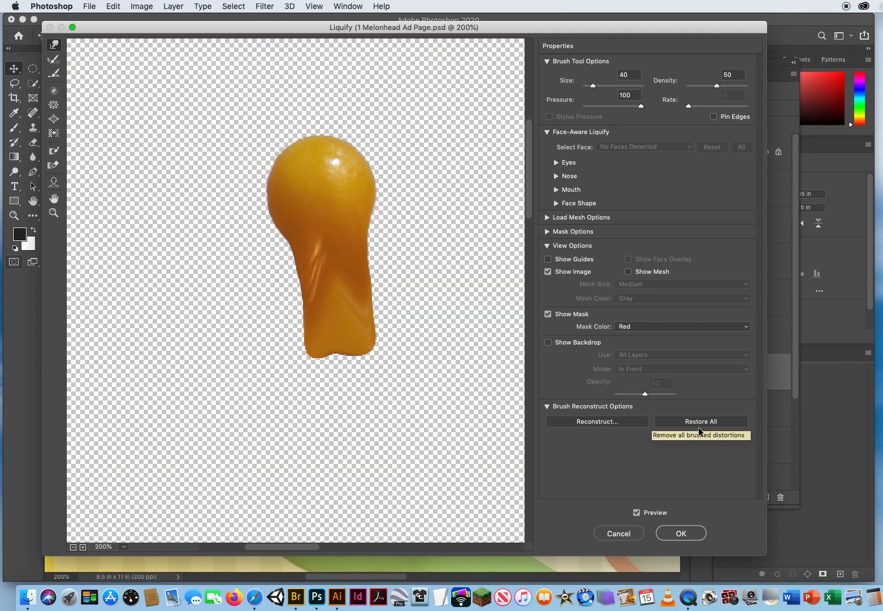
{"action": "mouse_move", "coordinate": [330, 264]}
{"action": "left_mouse_down"}
{"action": "mouse_move", "coordinate": [331, 272]}
{"action": "mouse_move", "coordinate": [315, 250]}
{"action": "mouse_move", "coordinate": [322, 242]}
{"action": "mouse_move", "coordinate": [347, 286]}
{"action": "mouse_move", "coordinate": [329, 298]}
{"action": "mouse_move", "coordinate": [377, 280]}
{"action": "mouse_move", "coordinate": [307, 257]}
{"action": "left_mouse_up"}
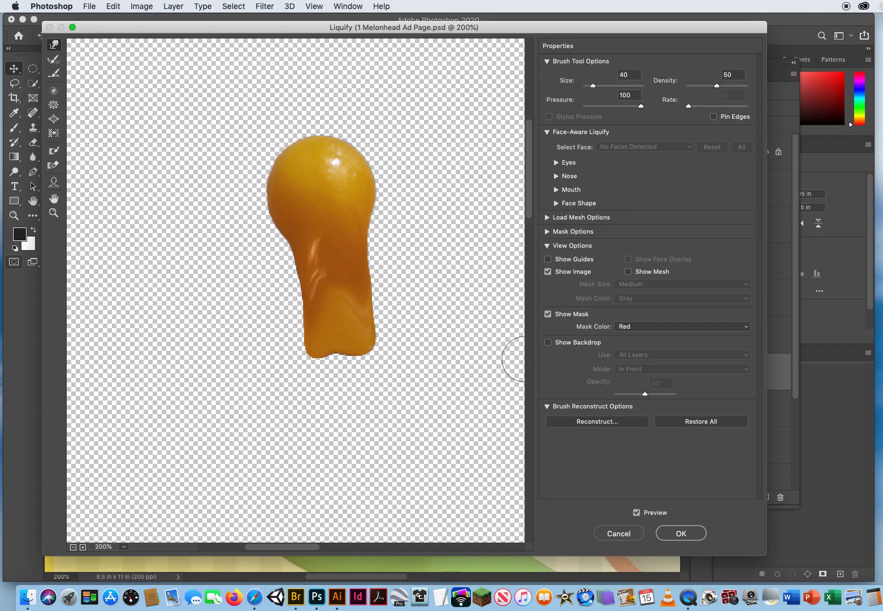
{"action": "left_click", "coordinate": [681, 533]}
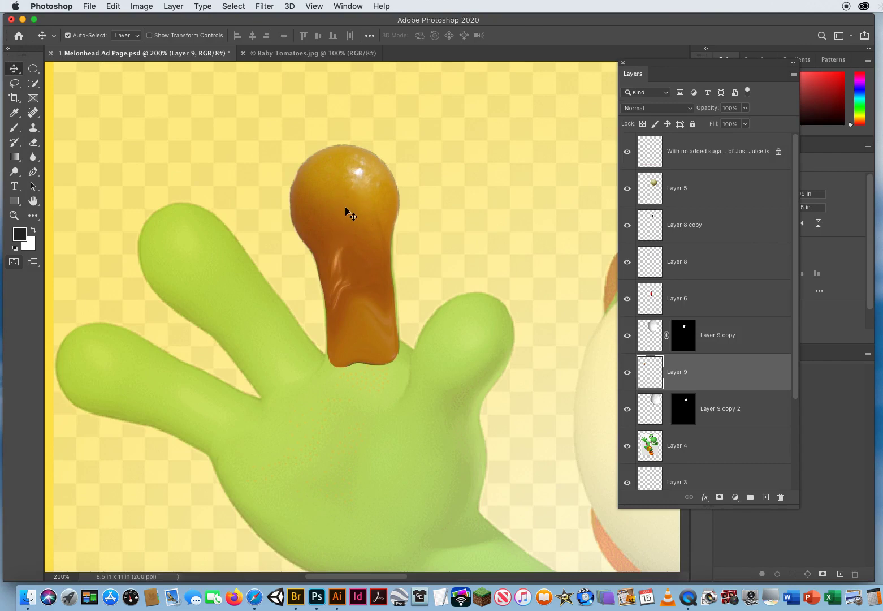
Duplicate the tomato finger onto the finger beside the upright one and rotate it counterclockwise to match that finger's slant.
{"action": "key", "text": "super"}
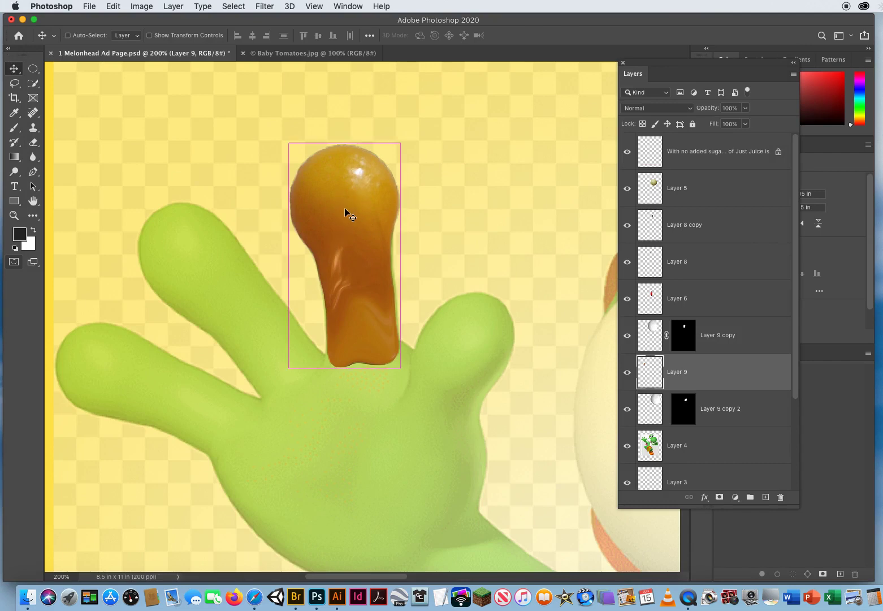
{"action": "left_click_drag", "start_coordinate": [346, 214], "coordinate": [191, 266]}
{"action": "key", "text": "super"}
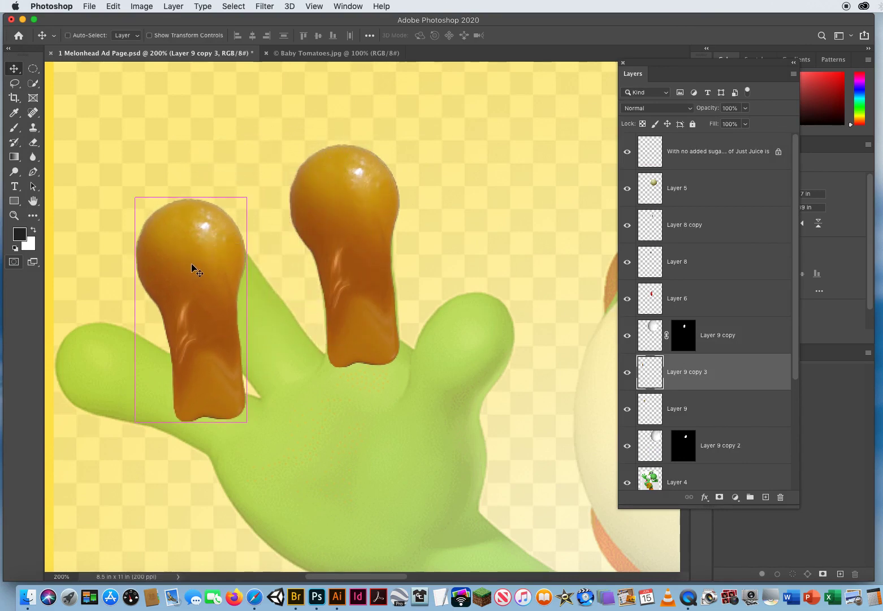
{"action": "key", "text": "super+t"}
{"action": "left_click_drag", "start_coordinate": [256, 454], "coordinate": [323, 394]}
{"action": "left_click_drag", "start_coordinate": [241, 371], "coordinate": [342, 328]}
{"action": "key", "text": "Return"}
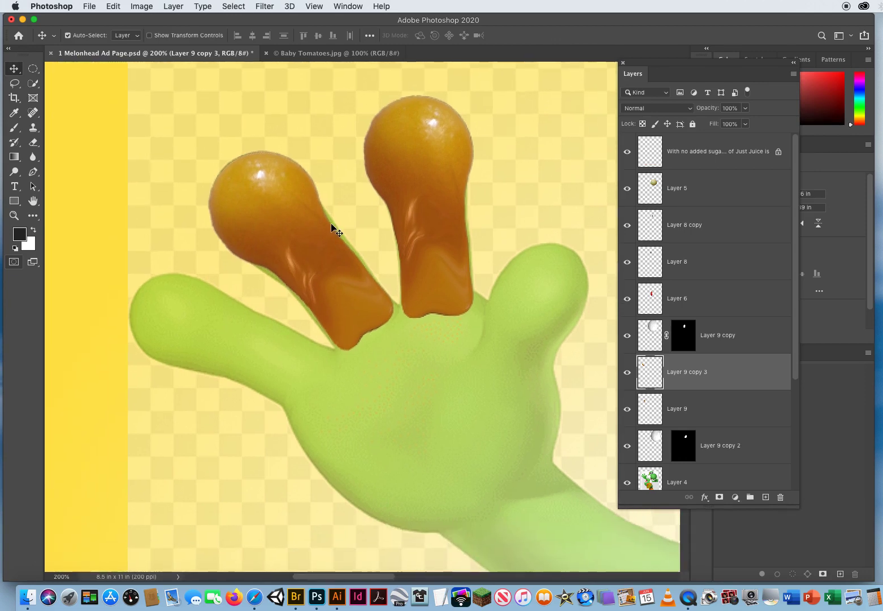
Open the slanted tomato copy, Layer 9 copy 3, in Liquify with the backdrop shown around its base.
{"action": "left_click", "coordinate": [266, 6]}
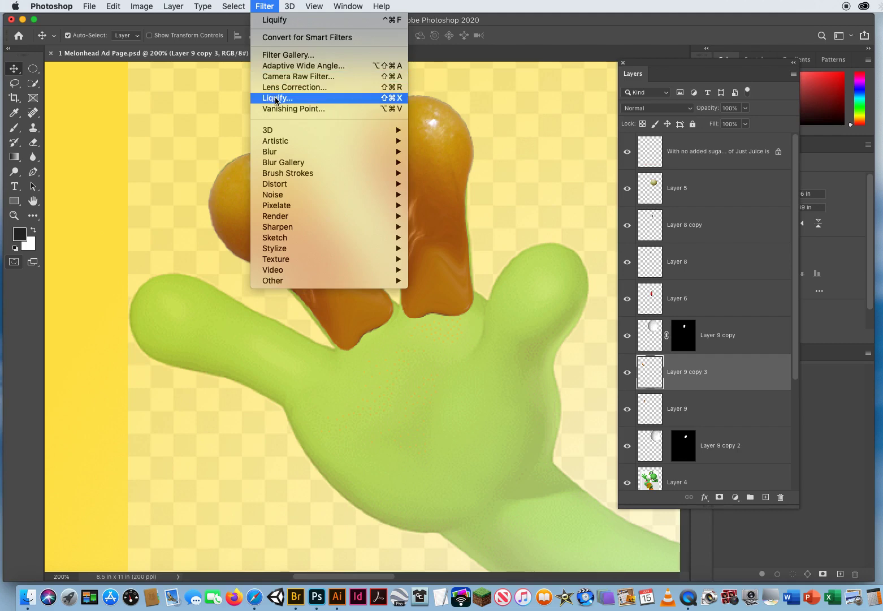
{"action": "left_click", "coordinate": [298, 99]}
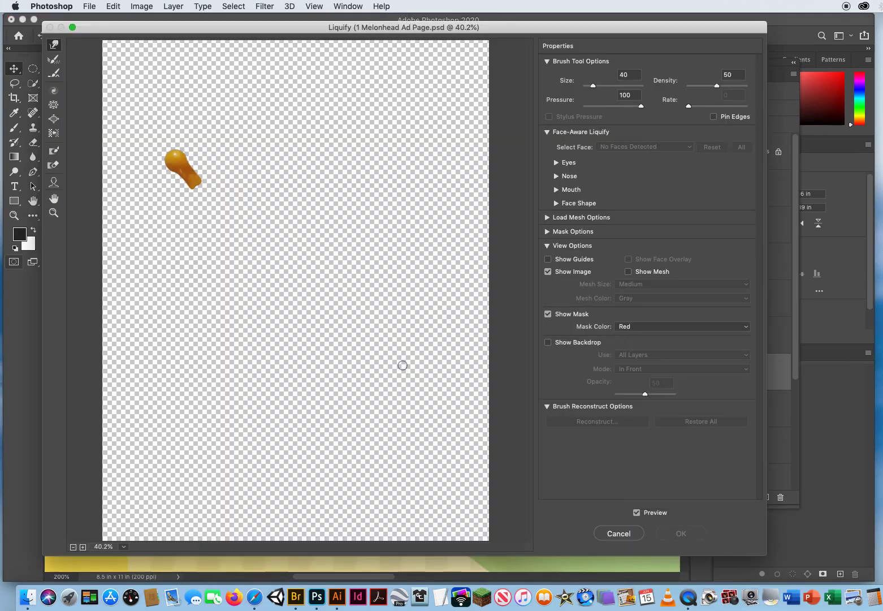
{"action": "left_click", "coordinate": [548, 343]}
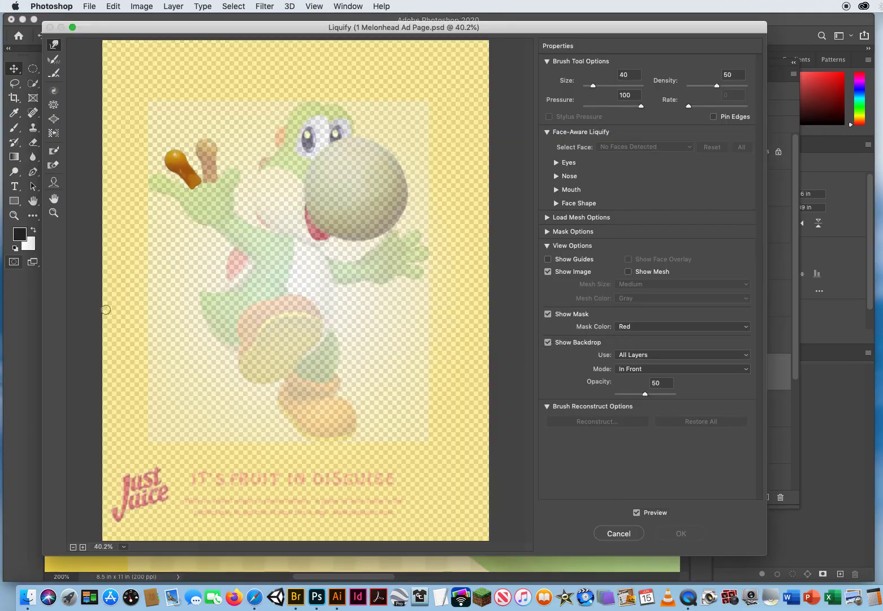
{"action": "left_click", "coordinate": [54, 213]}
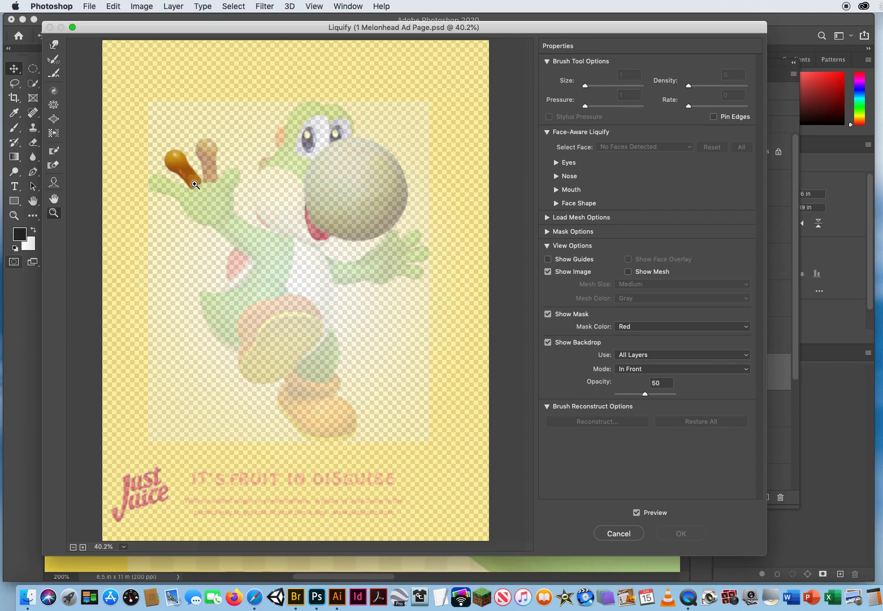
{"action": "left_click_drag", "start_coordinate": [193, 182], "coordinate": [246, 206]}
{"action": "left_click", "coordinate": [141, 211]}
{"action": "left_click_drag", "start_coordinate": [146, 212], "coordinate": [304, 298]}
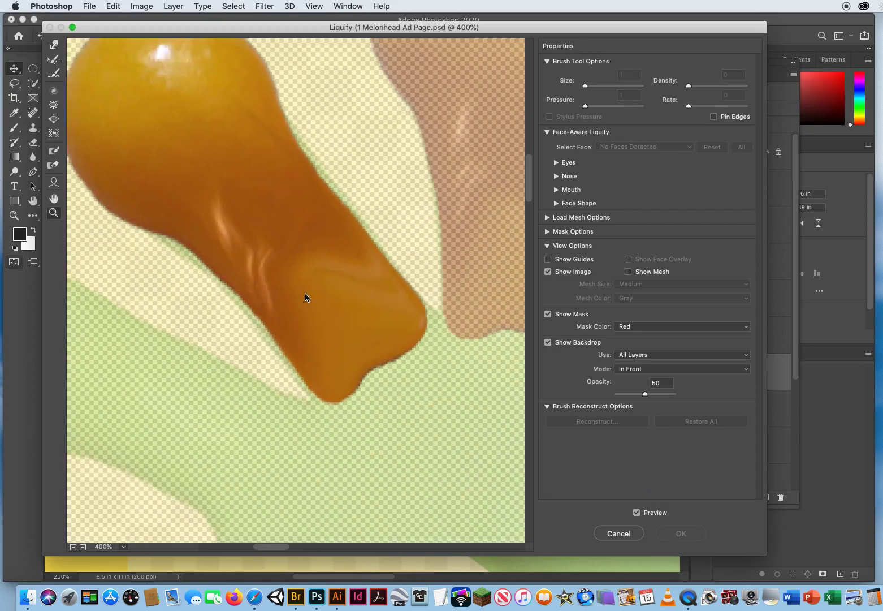
Warp the slanted finger's edges and notched base into a smooth, rounded end with the size 40 Forward Warp brush, and apply it.
{"action": "left_click", "coordinate": [53, 44]}
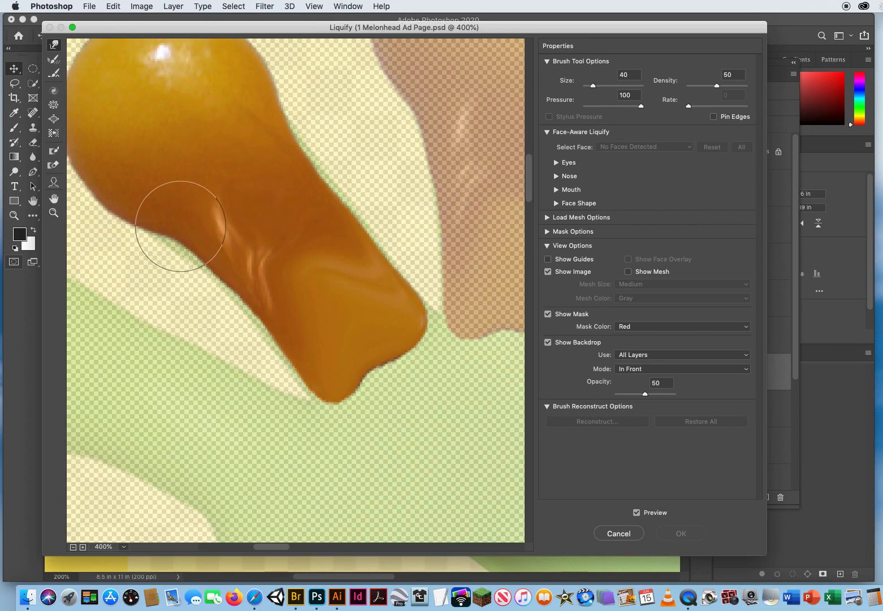
{"action": "mouse_move", "coordinate": [176, 233]}
{"action": "left_mouse_down"}
{"action": "mouse_move", "coordinate": [256, 257]}
{"action": "mouse_move", "coordinate": [236, 276]}
{"action": "mouse_move", "coordinate": [287, 315]}
{"action": "mouse_move", "coordinate": [276, 336]}
{"action": "mouse_move", "coordinate": [332, 386]}
{"action": "mouse_move", "coordinate": [368, 364]}
{"action": "mouse_move", "coordinate": [377, 349]}
{"action": "mouse_move", "coordinate": [414, 355]}
{"action": "mouse_move", "coordinate": [418, 347]}
{"action": "left_mouse_up"}
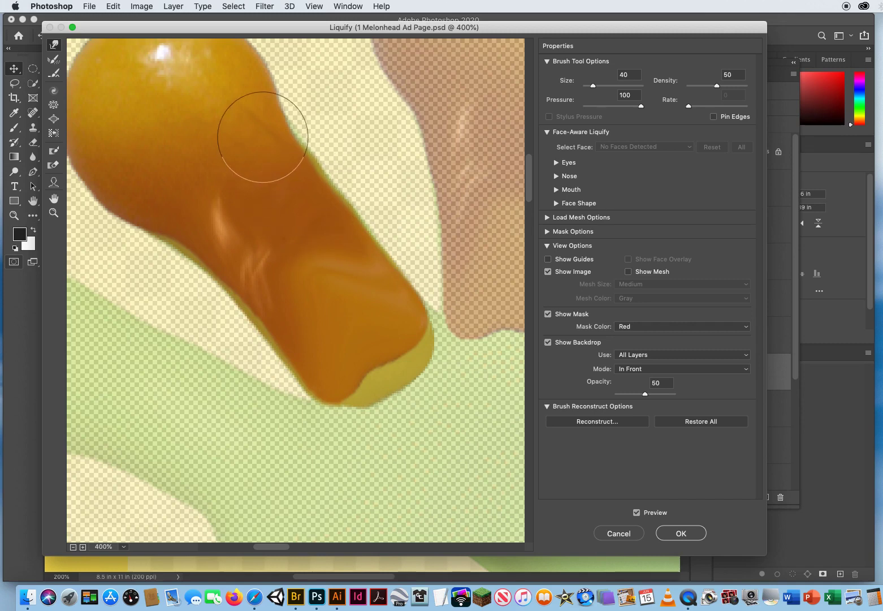
{"action": "left_click", "coordinate": [679, 534]}
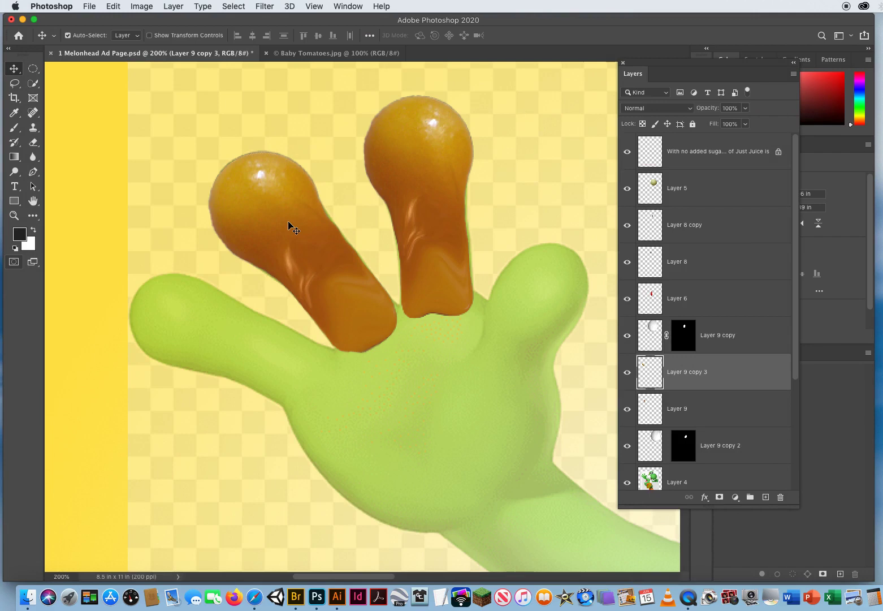
Duplicate the slanted tomato finger onto the outermost finger, rotating and moving it to lie along that finger.
{"action": "left_click_drag", "start_coordinate": [290, 224], "coordinate": [218, 331]}
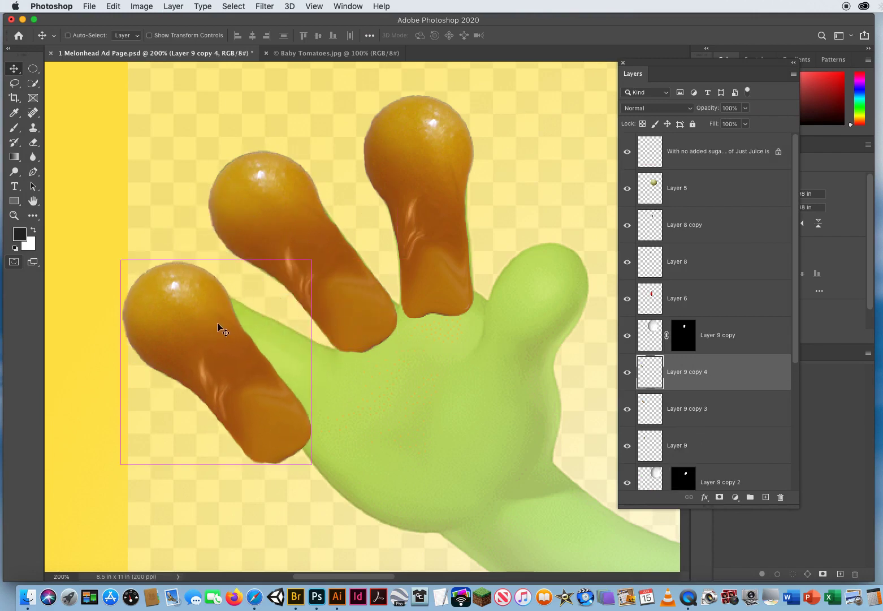
{"action": "key", "text": "ctrl+t"}
{"action": "left_click_drag", "start_coordinate": [362, 461], "coordinate": [392, 376]}
{"action": "left_click_drag", "start_coordinate": [272, 394], "coordinate": [283, 376]}
{"action": "left_click_drag", "start_coordinate": [390, 384], "coordinate": [388, 389]}
{"action": "key", "text": "Return"}
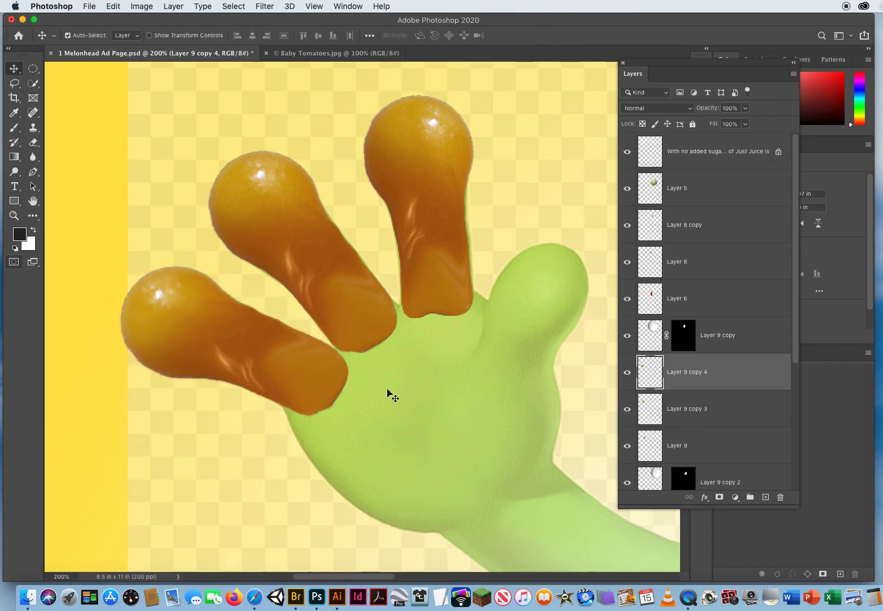
Duplicate the upright tomato finger from Layer 9 onto the thumb, rotating it clockwise and positioning it to follow the thumb's slant.
{"action": "left_click_drag", "start_coordinate": [371, 457], "coordinate": [293, 373]}
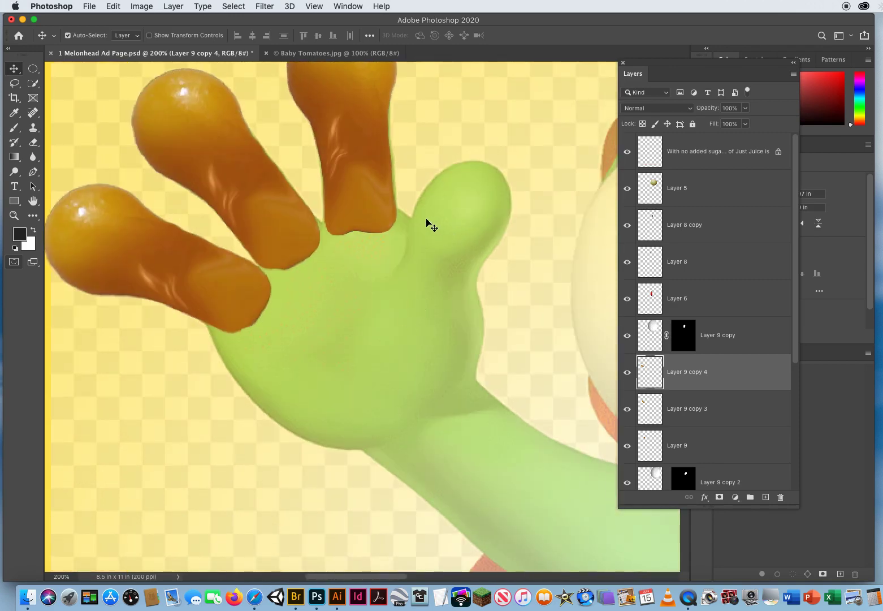
{"action": "scroll", "coordinate": [395, 207], "scroll_direction": "up", "scroll_amount": 5}
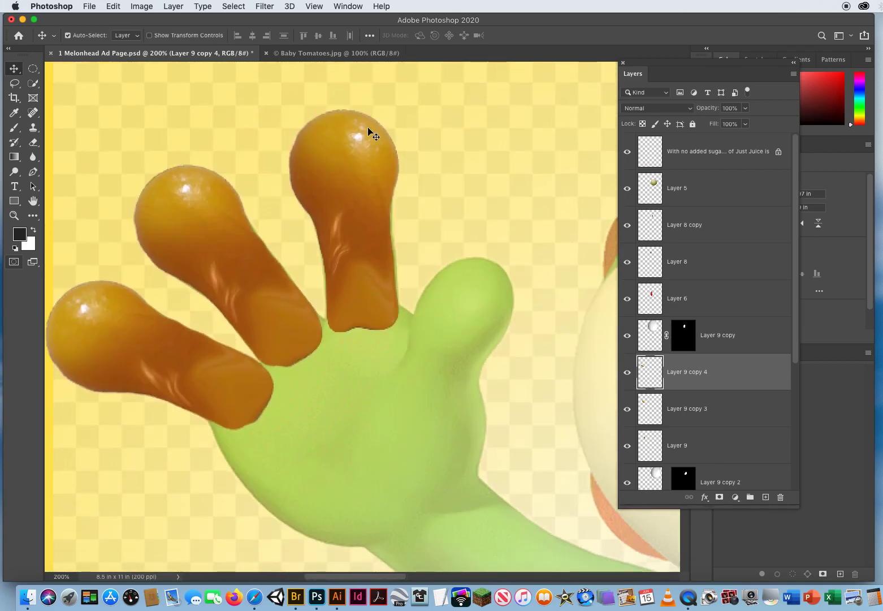
{"action": "left_click", "coordinate": [345, 155]}
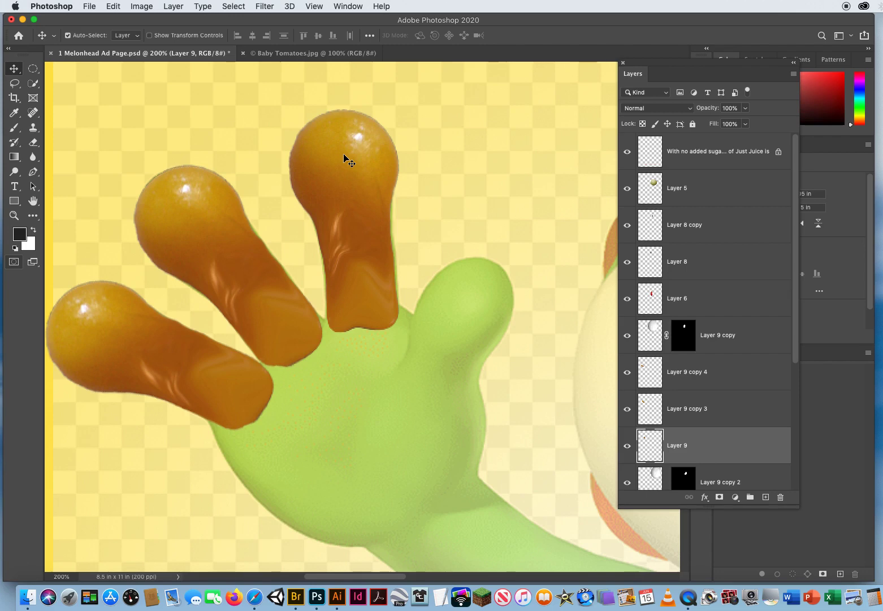
{"action": "key", "text": "super"}
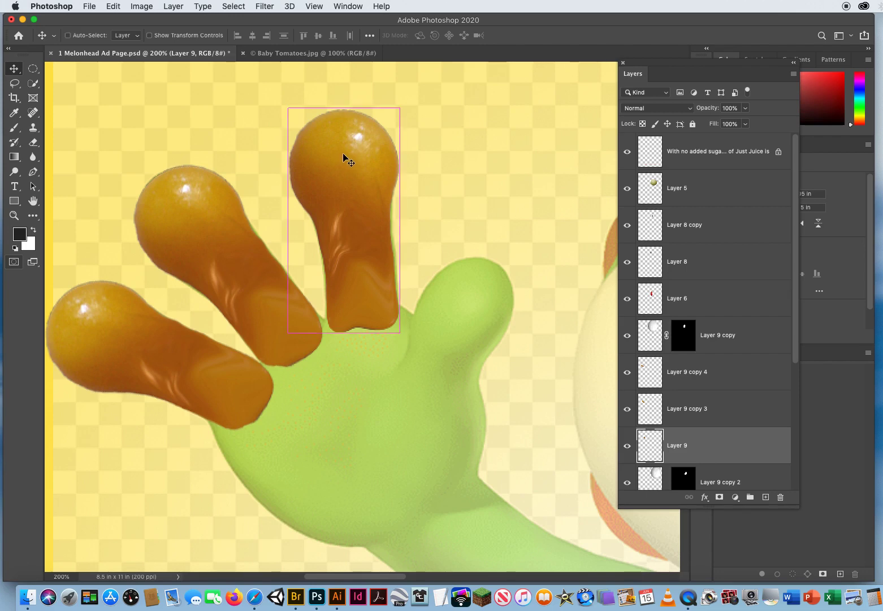
{"action": "key", "text": "super+j"}
{"action": "left_click_drag", "start_coordinate": [344, 156], "coordinate": [462, 300]}
{"action": "key", "text": "super+t"}
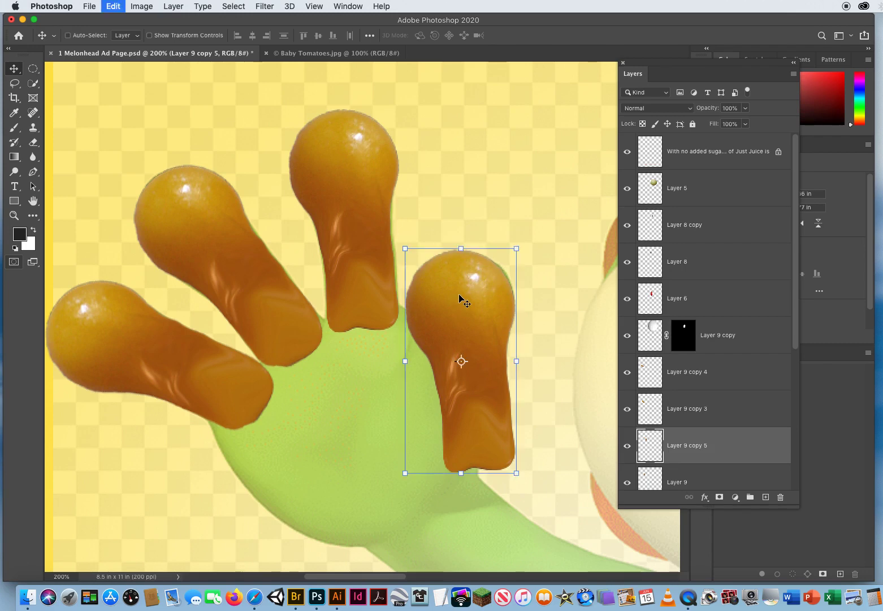
{"action": "left_click_drag", "start_coordinate": [554, 361], "coordinate": [550, 397]}
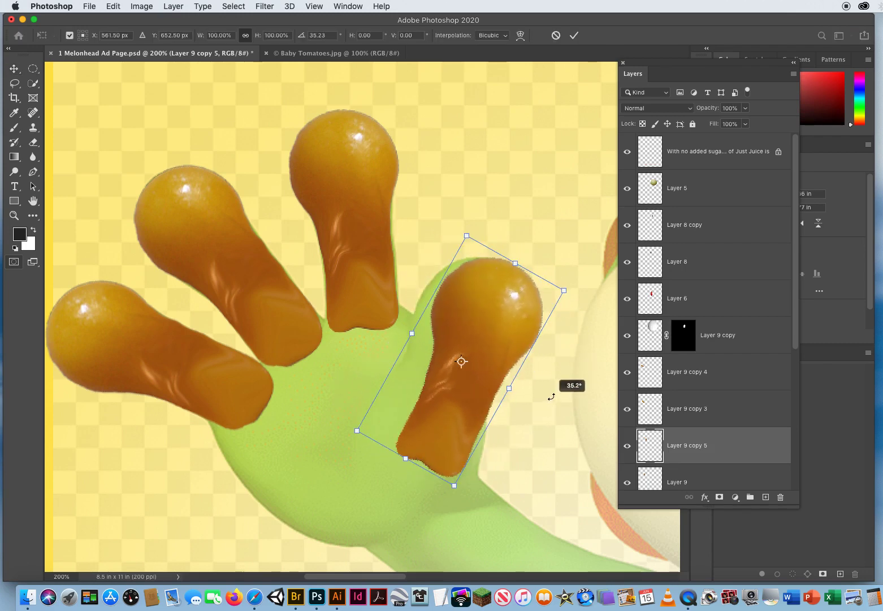
{"action": "mouse_move", "coordinate": [488, 327]}
{"action": "left_mouse_down"}
{"action": "mouse_move", "coordinate": [421, 360]}
{"action": "mouse_move", "coordinate": [465, 332]}
{"action": "mouse_move", "coordinate": [474, 314]}
{"action": "left_mouse_up"}
{"action": "left_click_drag", "start_coordinate": [519, 445], "coordinate": [506, 459]}
{"action": "key", "text": "Return"}
Stretch the base of the upright tomato finger on Layer 9 down into the palm with the Liquify Forward Warp brush at size 125.
{"action": "scroll", "coordinate": [433, 403], "scroll_direction": "down", "scroll_amount": 3}
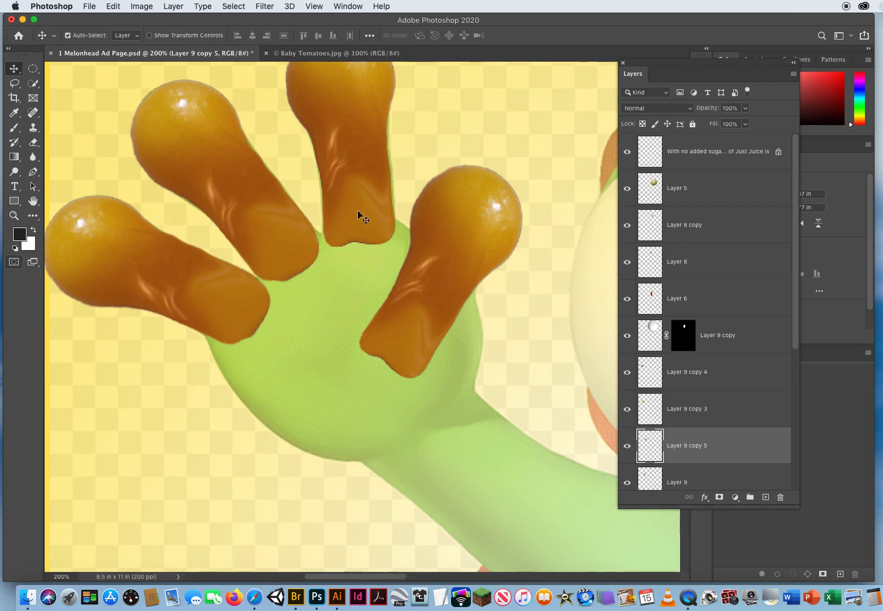
{"action": "key", "text": "alt+bracketleft"}
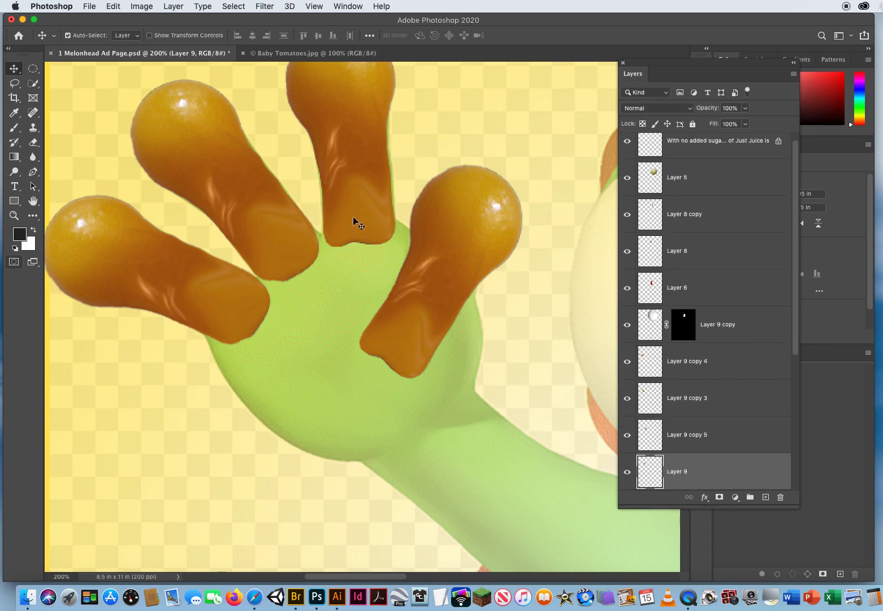
{"action": "left_click", "coordinate": [265, 6]}
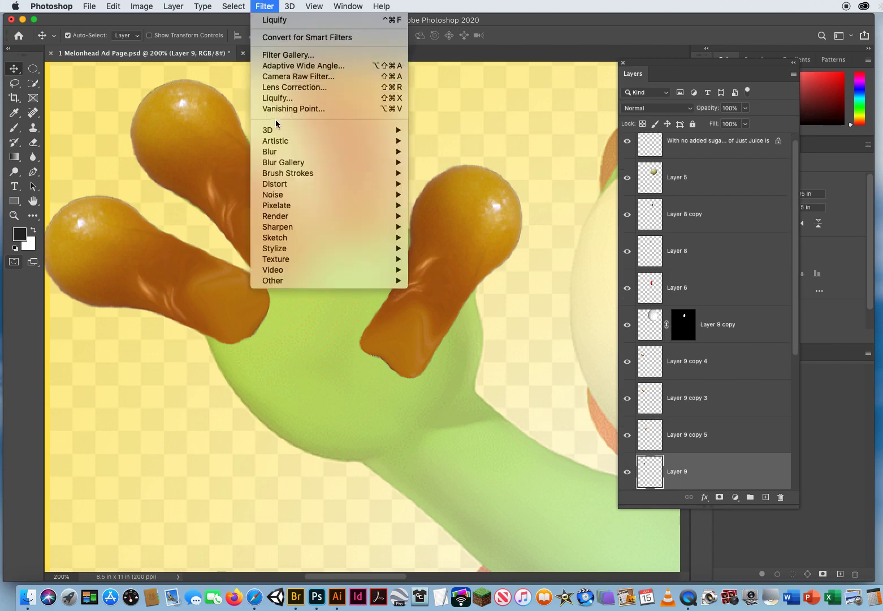
{"action": "left_click", "coordinate": [264, 96]}
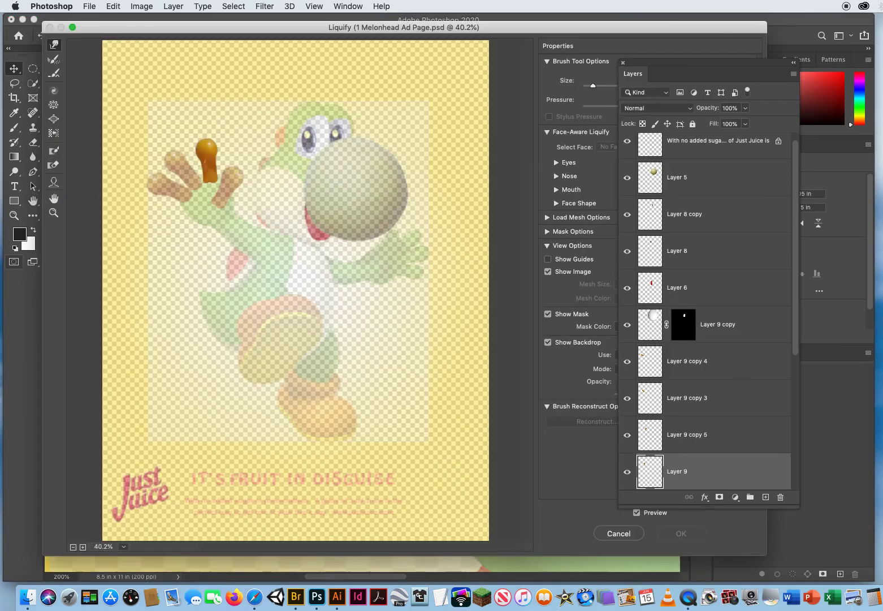
{"action": "mouse_move", "coordinate": [222, 192]}
{"action": "left_mouse_down"}
{"action": "mouse_move", "coordinate": [237, 192]}
{"action": "mouse_move", "coordinate": [214, 204]}
{"action": "left_mouse_up"}
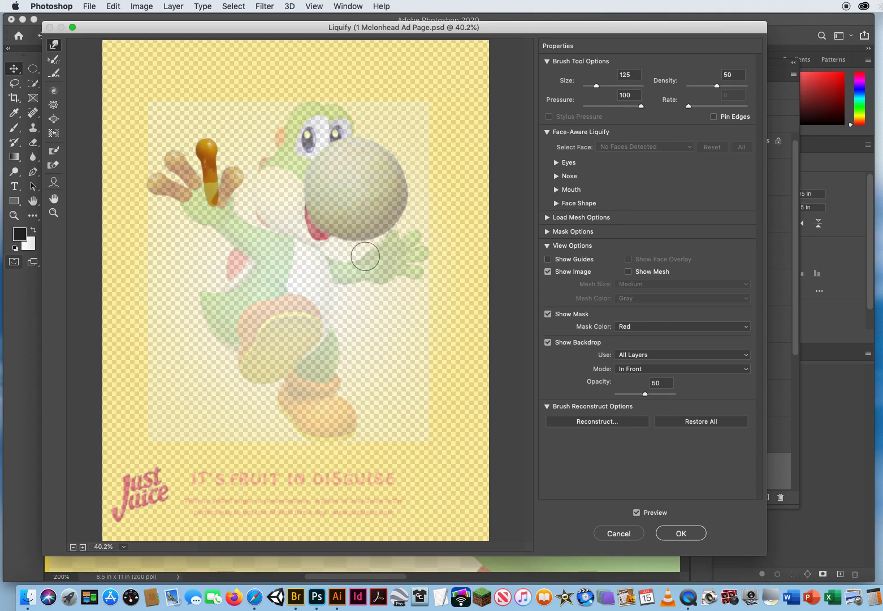
{"action": "left_click", "coordinate": [682, 533]}
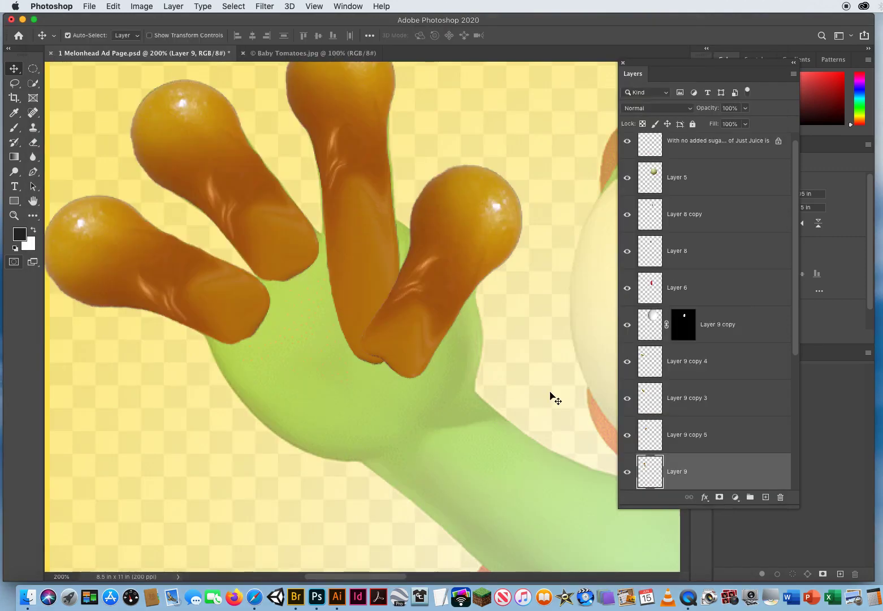
Extend the base of the slanted tomato finger, Layer 9 copy 3, to the palm's centre using Liquify with the size 125 brush.
{"action": "left_click", "coordinate": [240, 186]}
{"action": "left_click", "coordinate": [264, 6]}
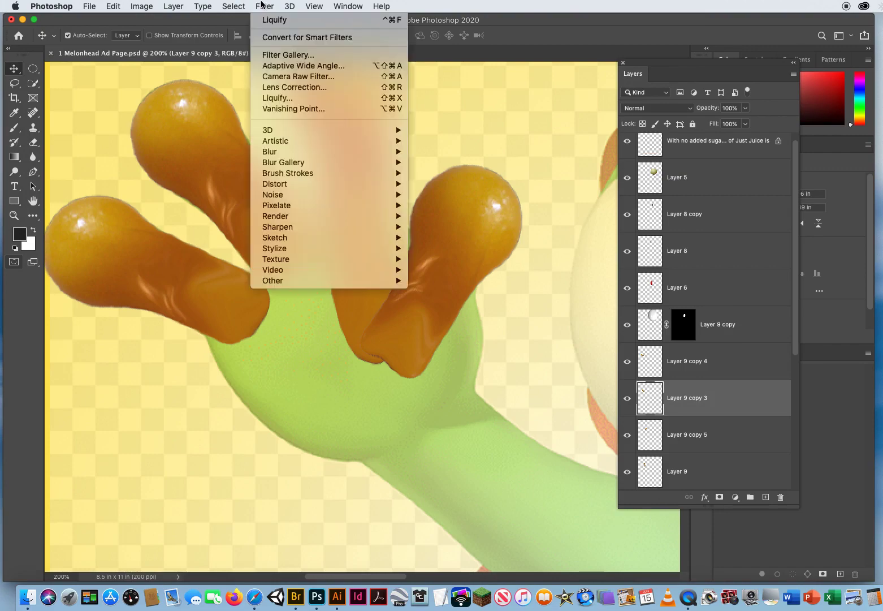
{"action": "left_click", "coordinate": [270, 98]}
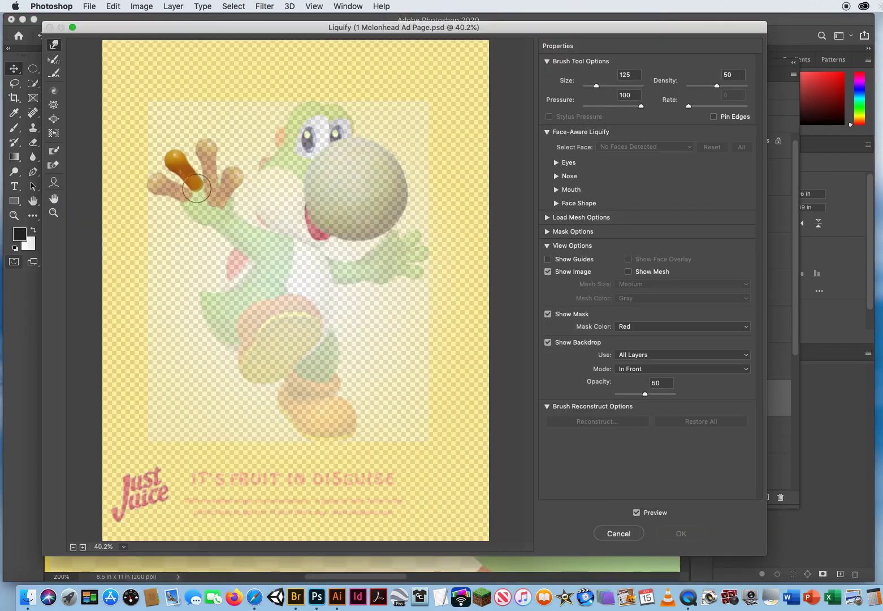
{"action": "left_click_drag", "start_coordinate": [196, 188], "coordinate": [218, 210]}
{"action": "left_click", "coordinate": [683, 534]}
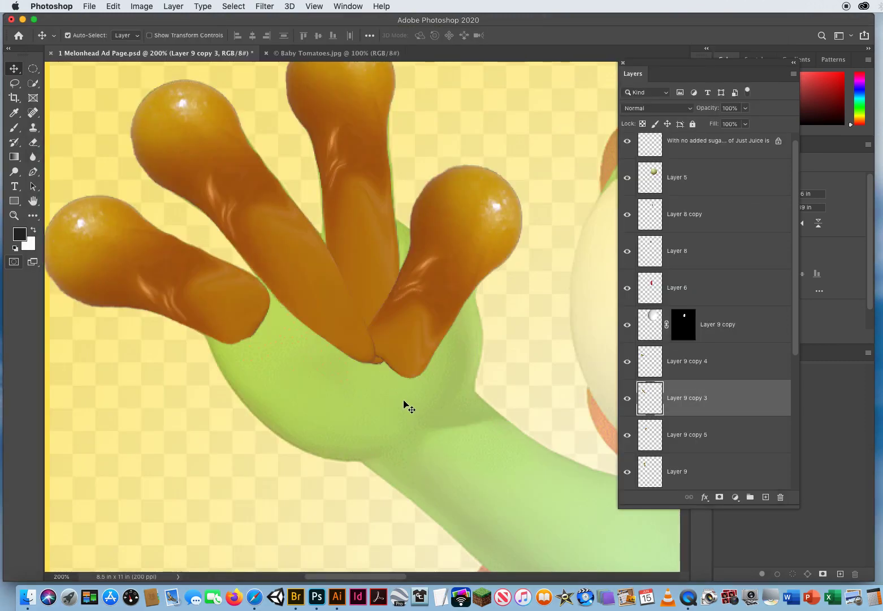
Liquify the outermost tomato finger, Layer 9 copy 4, pulling its base inward across the palm with the size 125 brush.
{"action": "left_click", "coordinate": [170, 265]}
{"action": "left_click", "coordinate": [265, 7]}
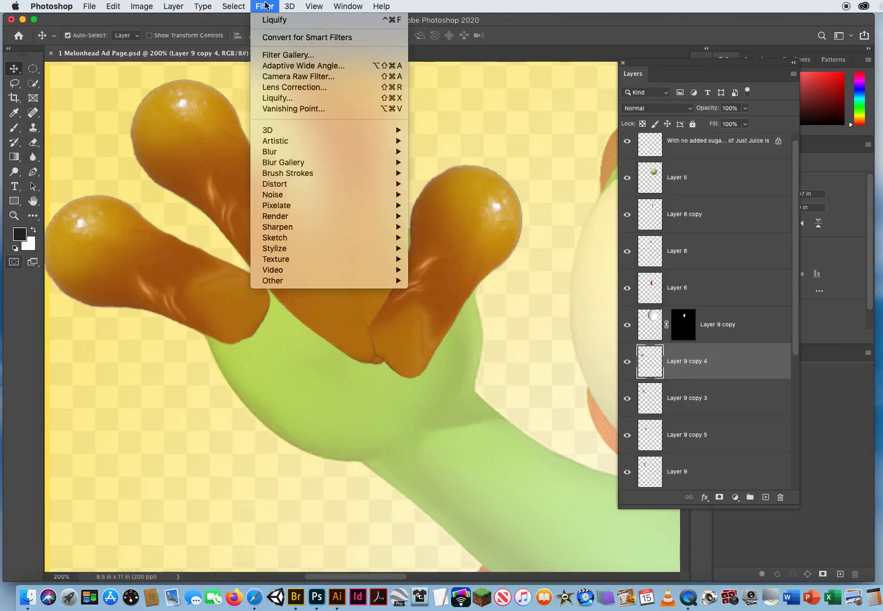
{"action": "left_click", "coordinate": [278, 100]}
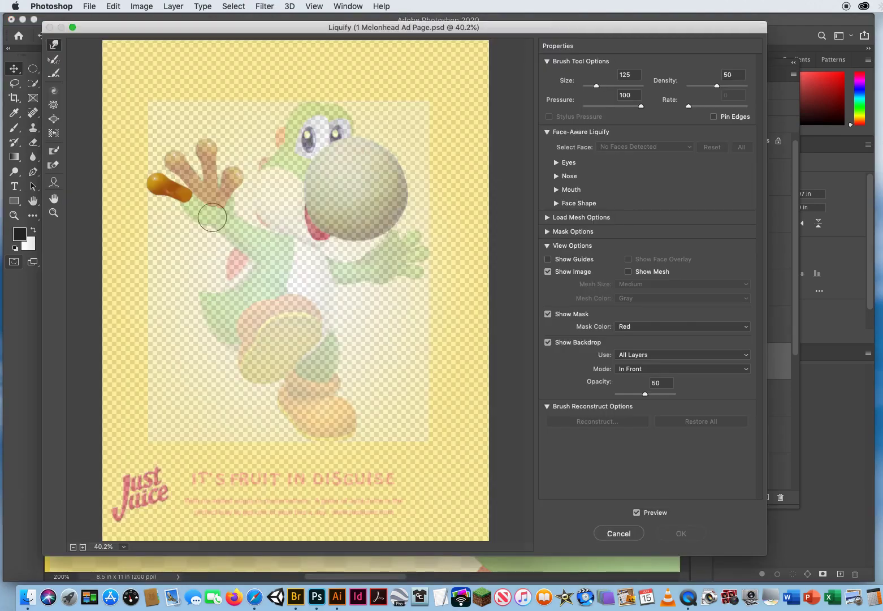
{"action": "left_click_drag", "start_coordinate": [183, 192], "coordinate": [207, 205]}
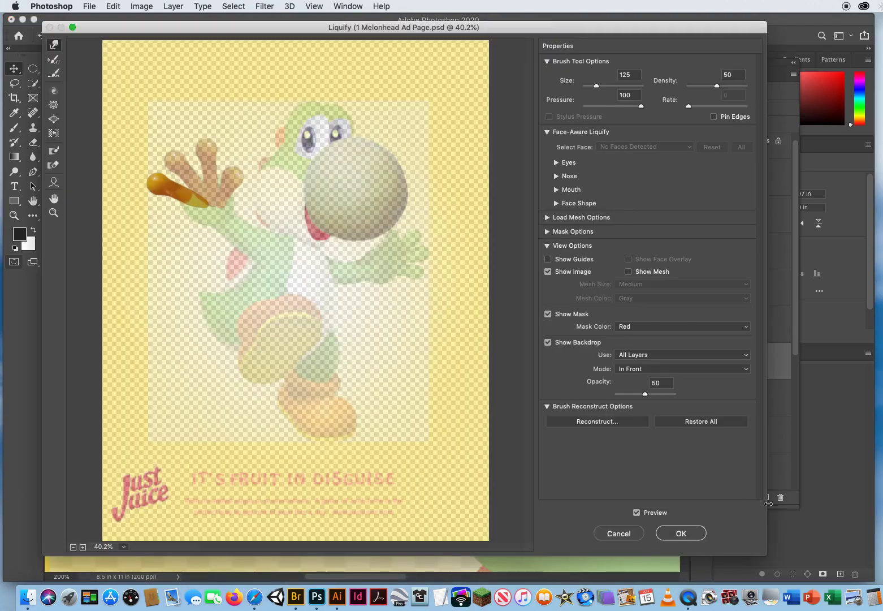
{"action": "left_click", "coordinate": [682, 533]}
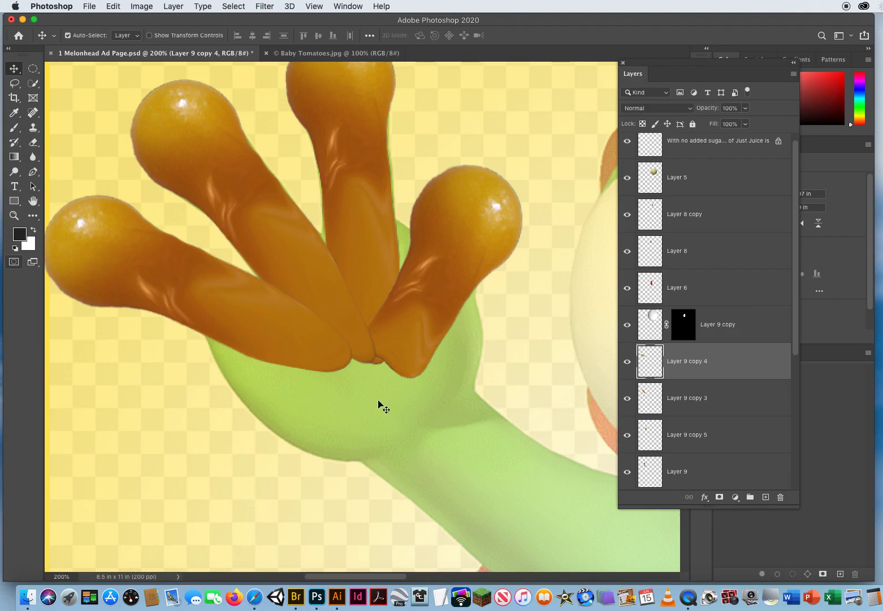
Bring the selected tomato from Baby Tomatoes.jpg into the ad page and place its layer directly below Layer 9.
{"action": "left_click", "coordinate": [294, 54]}
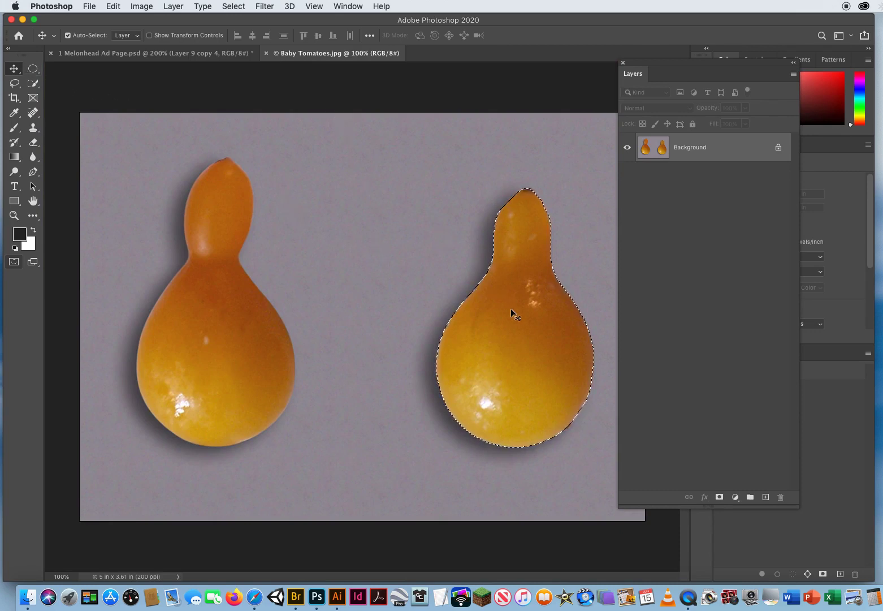
{"action": "left_click_drag", "start_coordinate": [511, 318], "coordinate": [223, 54]}
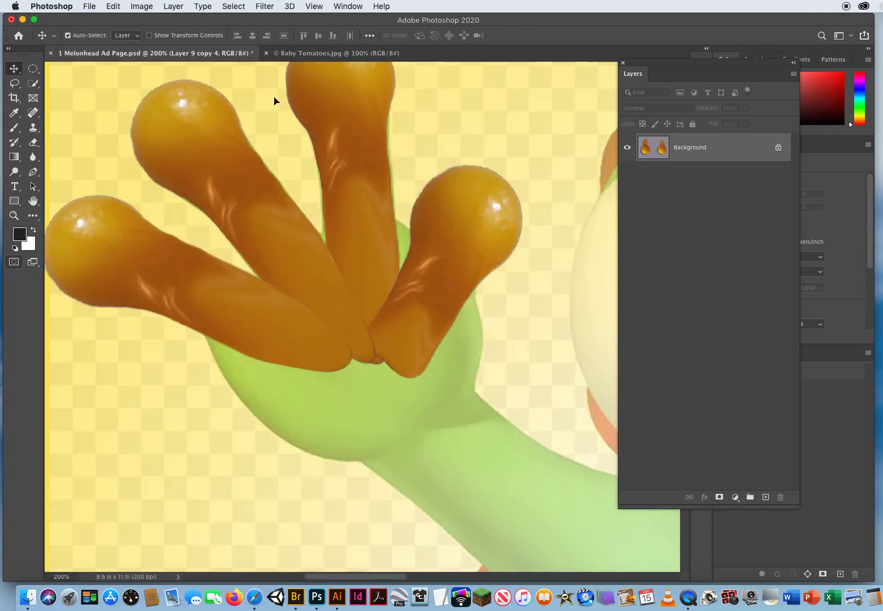
{"action": "left_click_drag", "start_coordinate": [407, 370], "coordinate": [409, 371]}
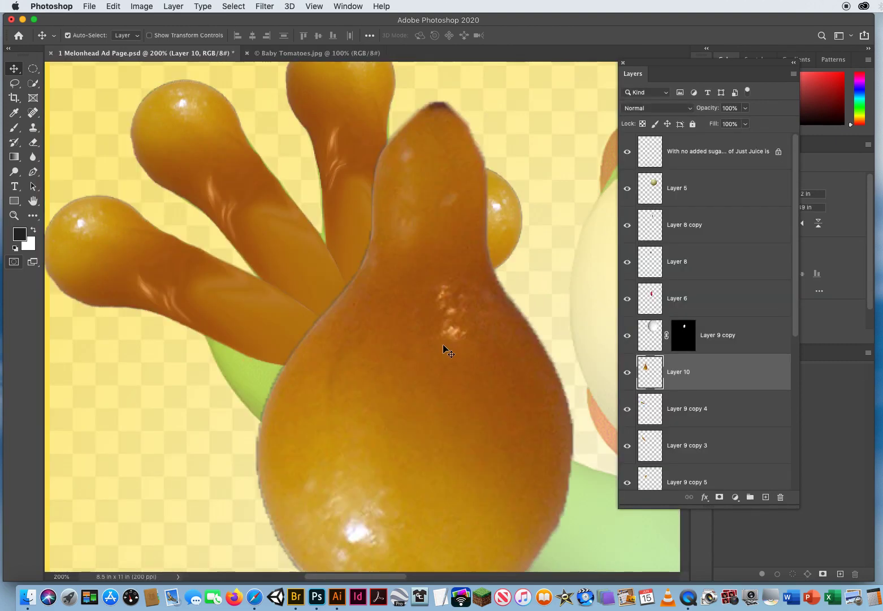
{"action": "left_click_drag", "start_coordinate": [798, 299], "coordinate": [800, 383]}
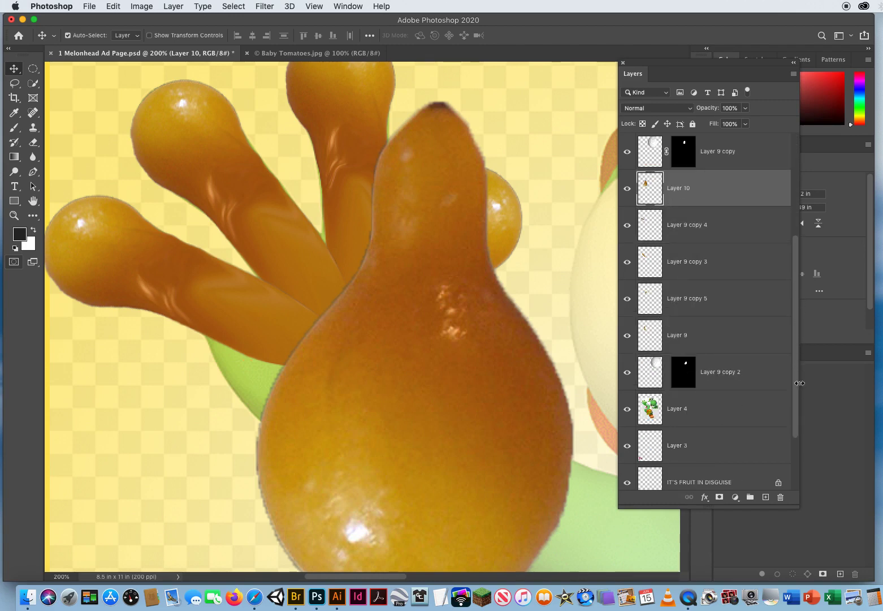
{"action": "left_click_drag", "start_coordinate": [716, 192], "coordinate": [714, 354]}
Rotate the new tomato about 133° and scale it to about 82%, positioning it over the palm with its neck along the arm.
{"action": "key", "text": "ctrl+t"}
{"action": "left_click_drag", "start_coordinate": [198, 402], "coordinate": [266, 128]}
{"action": "left_click_drag", "start_coordinate": [232, 159], "coordinate": [445, 161]}
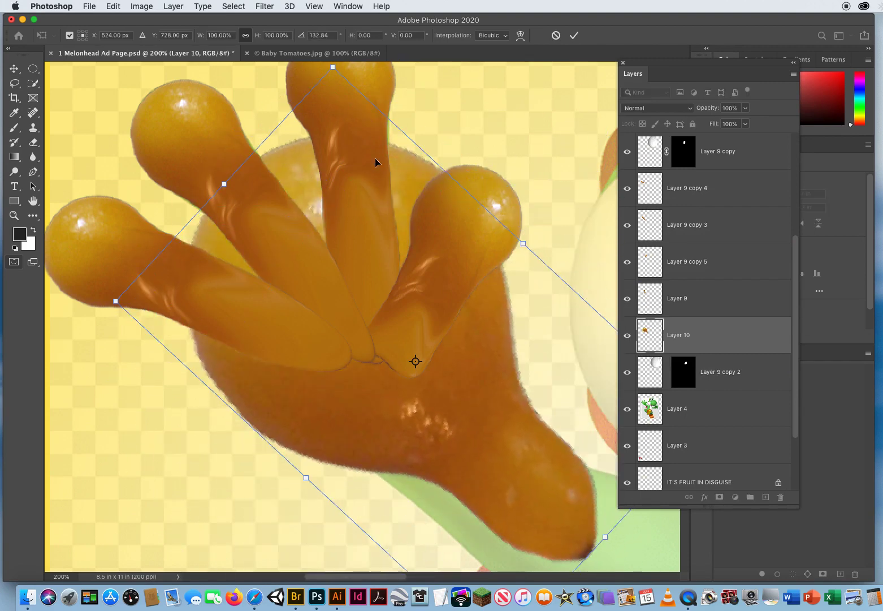
{"action": "mouse_move", "coordinate": [359, 244]}
{"action": "left_mouse_down"}
{"action": "mouse_move", "coordinate": [402, 223]}
{"action": "mouse_move", "coordinate": [359, 240]}
{"action": "left_mouse_up"}
{"action": "left_click_drag", "start_coordinate": [116, 296], "coordinate": [203, 311]}
{"action": "left_click_drag", "start_coordinate": [421, 376], "coordinate": [380, 374]}
{"action": "left_click_drag", "start_coordinate": [583, 299], "coordinate": [578, 315]}
{"action": "left_click_drag", "start_coordinate": [373, 350], "coordinate": [371, 353]}
{"action": "left_click_drag", "start_coordinate": [356, 127], "coordinate": [344, 163]}
{"action": "left_click_drag", "start_coordinate": [545, 314], "coordinate": [500, 298]}
{"action": "left_click_drag", "start_coordinate": [396, 361], "coordinate": [378, 322]}
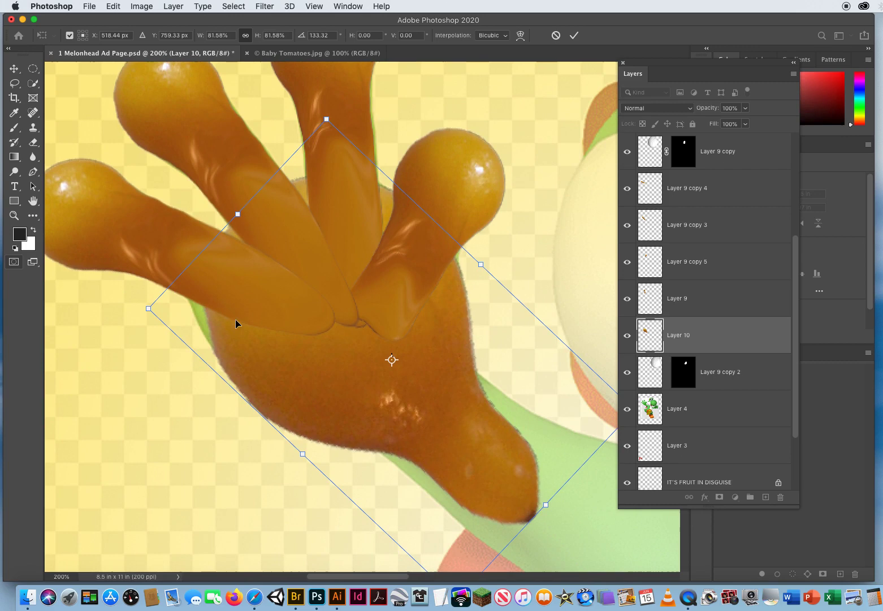
{"action": "key", "text": "Return"}
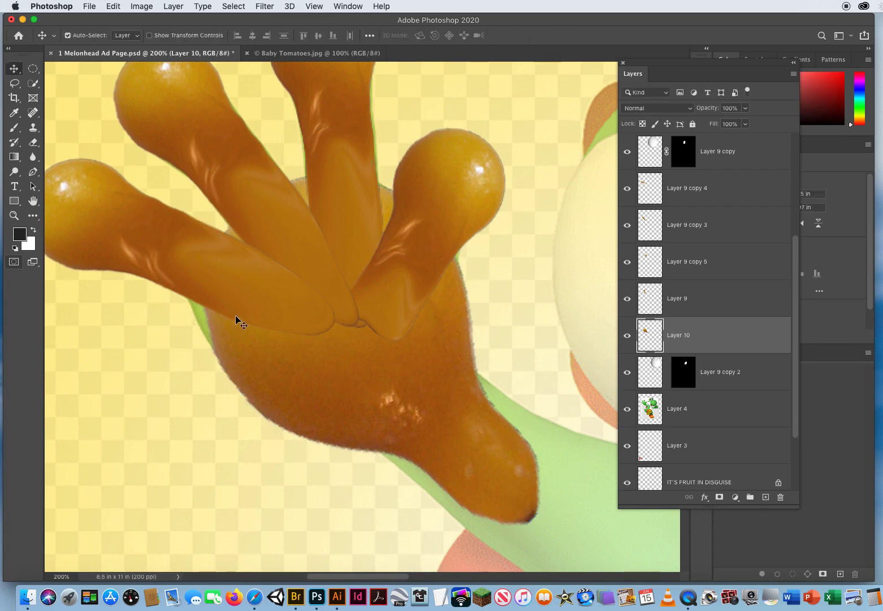
Push the palm tomato's outer edge outward in Liquify with the size 125 brush to fill the palm below the outermost finger.
{"action": "left_click", "coordinate": [264, 5]}
{"action": "left_click", "coordinate": [278, 99]}
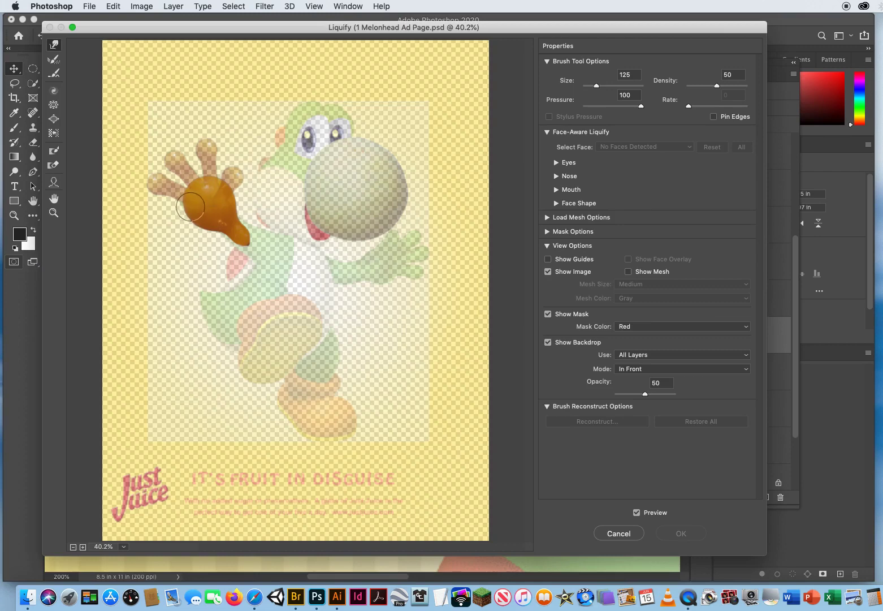
{"action": "left_click_drag", "start_coordinate": [190, 203], "coordinate": [182, 200]}
{"action": "left_click", "coordinate": [681, 532]}
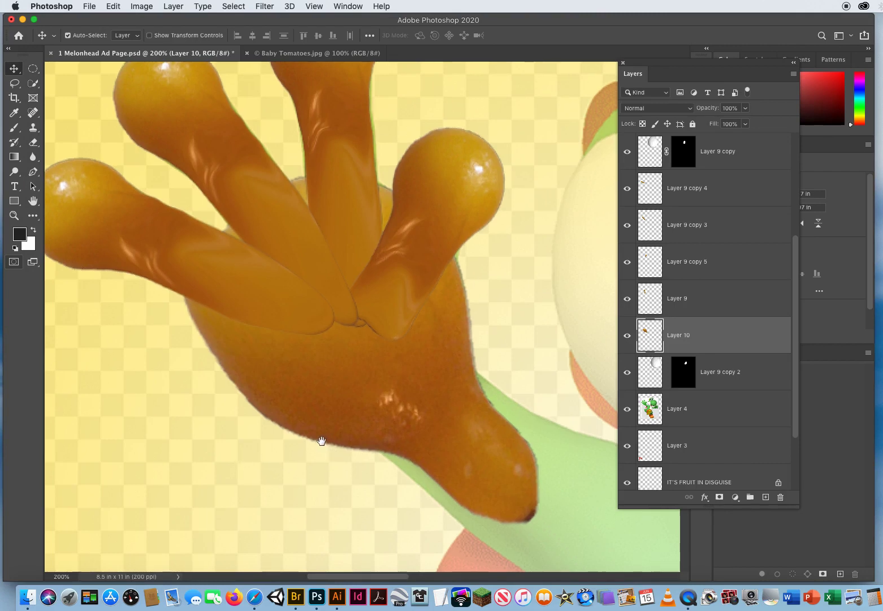
{"action": "left_click_drag", "start_coordinate": [334, 395], "coordinate": [313, 380]}
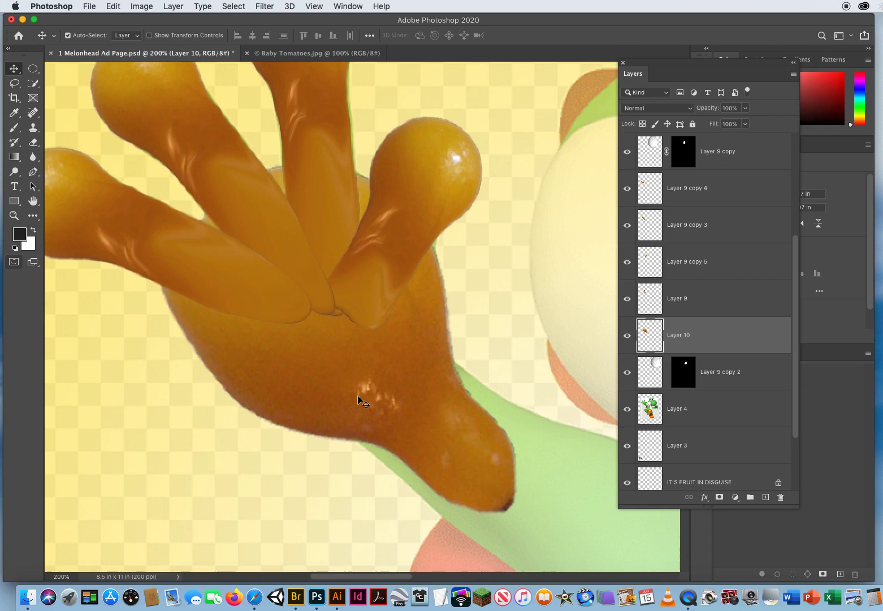
Add a layer mask to the thumb, Layer 9 copy 5, and ready the Brush tool with black as the foreground color.
{"action": "left_click", "coordinate": [425, 177]}
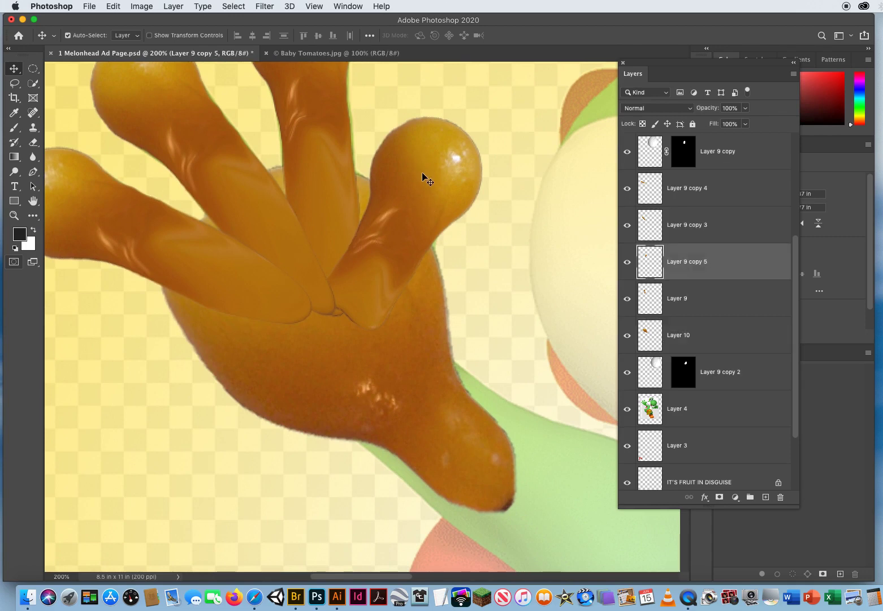
{"action": "left_click", "coordinate": [720, 497]}
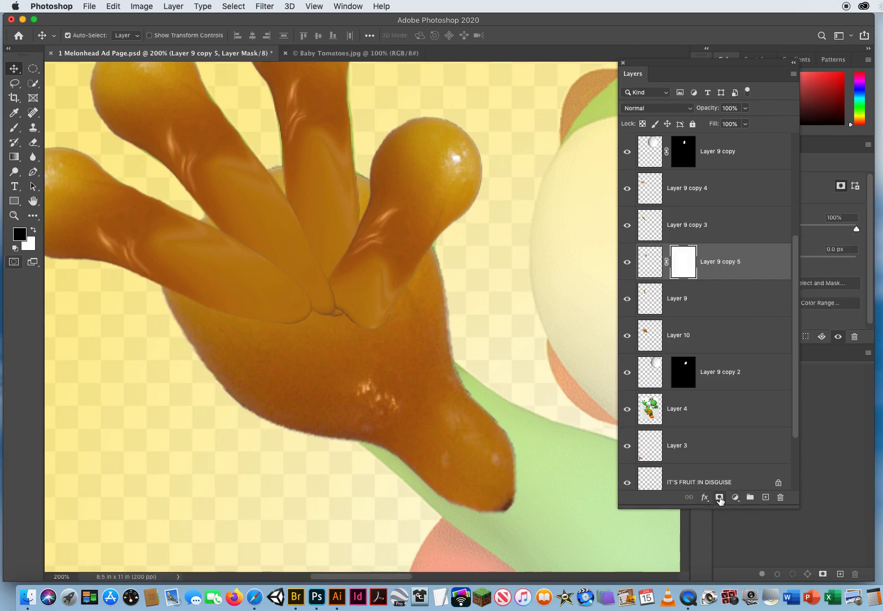
{"action": "key", "text": "x"}
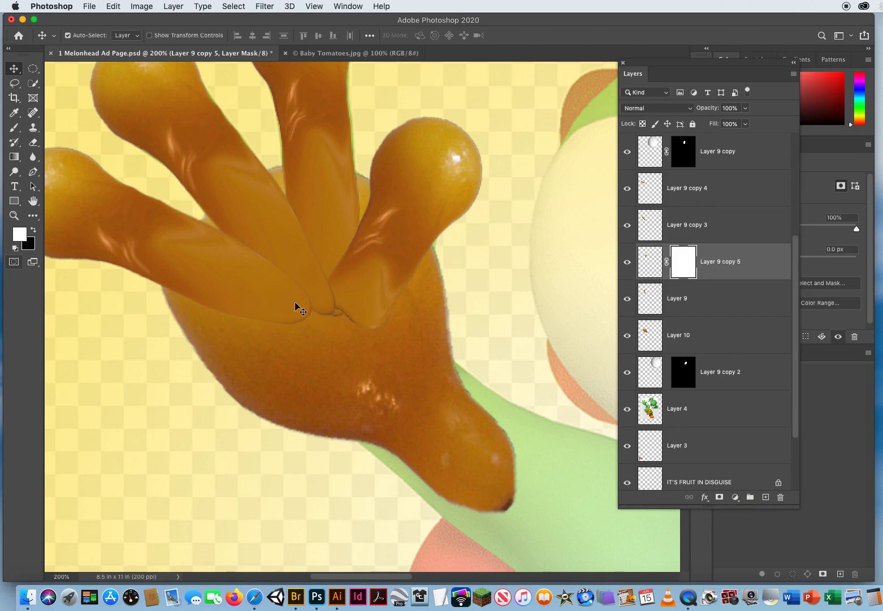
{"action": "key", "text": "x"}
{"action": "left_click", "coordinate": [14, 129]}
Paint black on the thumb's mask with a soft brush of about 120 px to blend its base into the palm.
{"action": "mouse_move", "coordinate": [339, 248]}
{"action": "left_mouse_down"}
{"action": "mouse_move", "coordinate": [424, 253]}
{"action": "mouse_move", "coordinate": [394, 263]}
{"action": "left_mouse_up"}
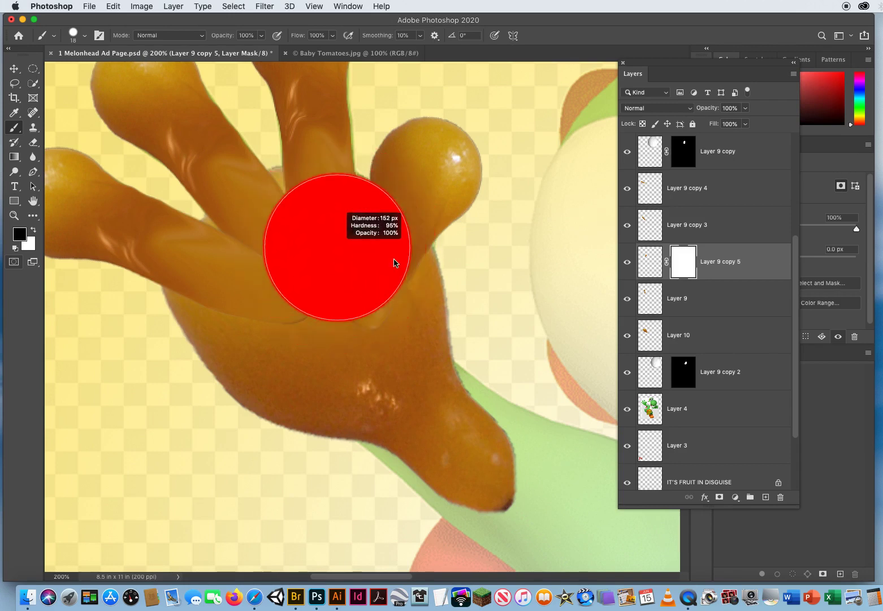
{"action": "mouse_move", "coordinate": [421, 299]}
{"action": "left_mouse_down"}
{"action": "mouse_move", "coordinate": [525, 301]}
{"action": "mouse_move", "coordinate": [450, 300]}
{"action": "mouse_move", "coordinate": [443, 328]}
{"action": "left_mouse_up"}
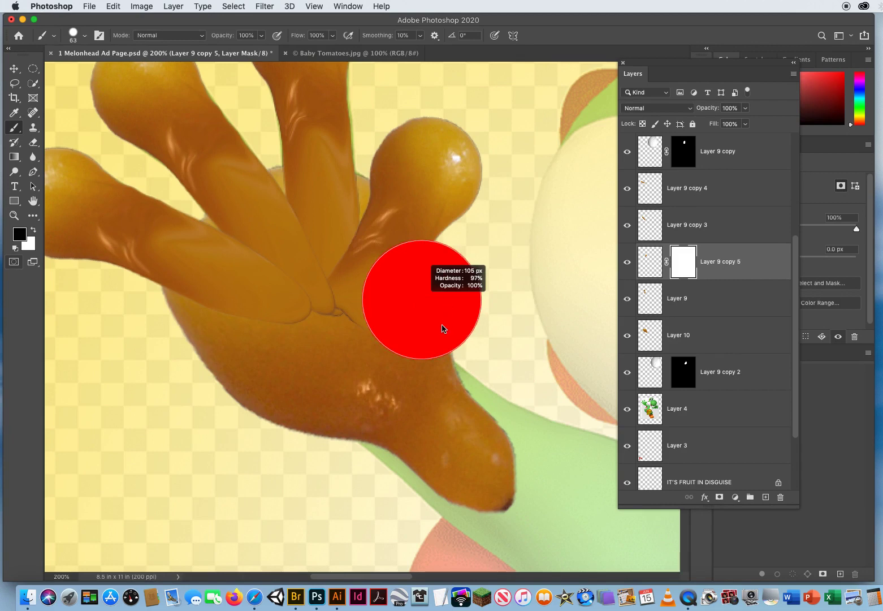
{"action": "left_click_drag", "start_coordinate": [436, 480], "coordinate": [430, 528]}
{"action": "mouse_move", "coordinate": [415, 292]}
{"action": "left_mouse_down"}
{"action": "mouse_move", "coordinate": [412, 505]}
{"action": "mouse_move", "coordinate": [411, 119]}
{"action": "left_mouse_up"}
{"action": "mouse_move", "coordinate": [417, 223]}
{"action": "left_mouse_down"}
{"action": "mouse_move", "coordinate": [422, 538]}
{"action": "mouse_move", "coordinate": [424, 152]}
{"action": "left_mouse_up"}
{"action": "mouse_move", "coordinate": [409, 282]}
{"action": "left_mouse_down"}
{"action": "mouse_move", "coordinate": [430, 273]}
{"action": "mouse_move", "coordinate": [404, 276]}
{"action": "mouse_move", "coordinate": [430, 268]}
{"action": "mouse_move", "coordinate": [407, 275]}
{"action": "mouse_move", "coordinate": [418, 274]}
{"action": "left_mouse_up"}
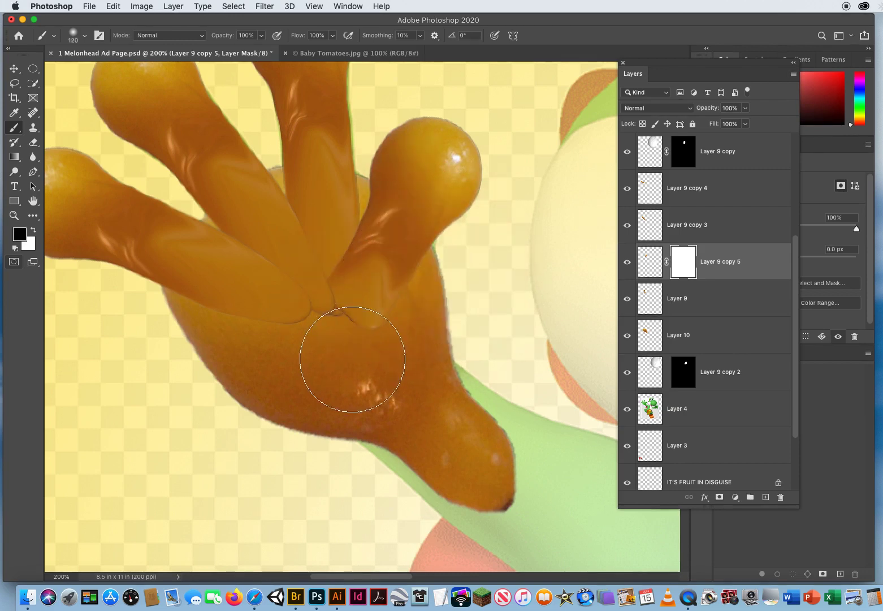
{"action": "mouse_move", "coordinate": [327, 320]}
{"action": "left_mouse_down"}
{"action": "mouse_move", "coordinate": [310, 345]}
{"action": "mouse_move", "coordinate": [352, 338]}
{"action": "mouse_move", "coordinate": [301, 320]}
{"action": "mouse_move", "coordinate": [356, 351]}
{"action": "mouse_move", "coordinate": [288, 300]}
{"action": "mouse_move", "coordinate": [318, 350]}
{"action": "mouse_move", "coordinate": [299, 274]}
{"action": "mouse_move", "coordinate": [307, 301]}
{"action": "mouse_move", "coordinate": [310, 256]}
{"action": "mouse_move", "coordinate": [315, 316]}
{"action": "left_mouse_up"}
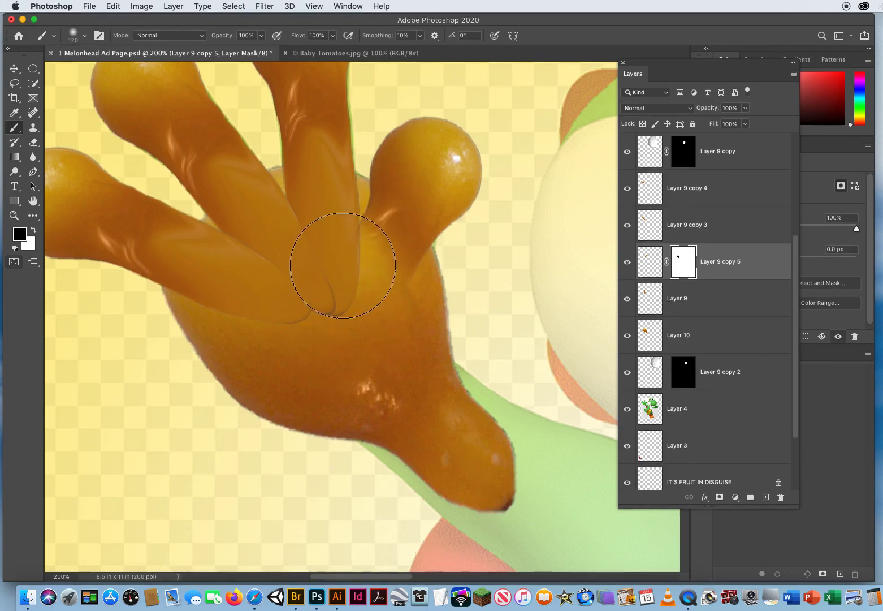
{"action": "left_click", "coordinate": [330, 259]}
{"action": "mouse_move", "coordinate": [350, 355]}
{"action": "left_mouse_down"}
{"action": "mouse_move", "coordinate": [340, 398]}
{"action": "mouse_move", "coordinate": [361, 358]}
{"action": "left_mouse_up"}
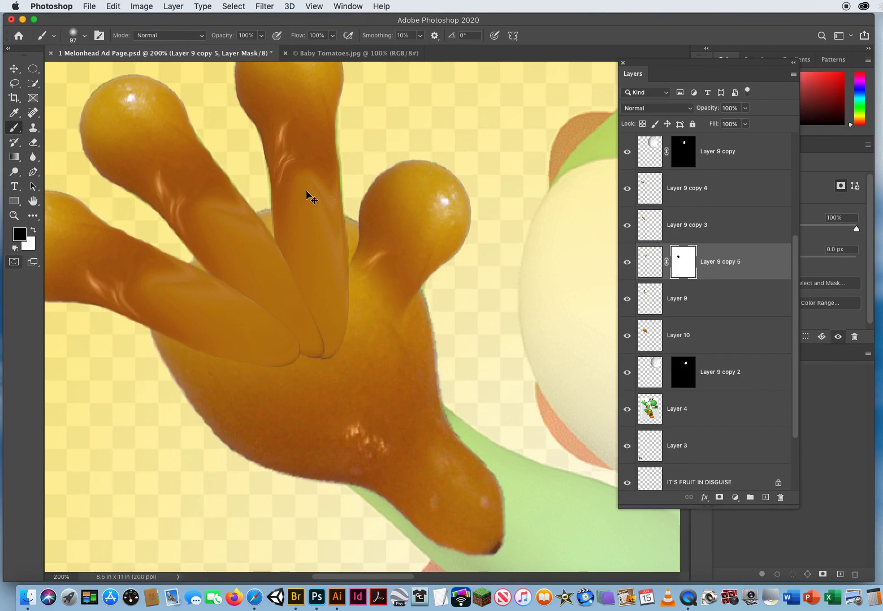
Add a layer mask to the upright finger on Layer 9 and paint its lower part black to blend it into the palm.
{"action": "key", "text": "alt+bracketleft"}
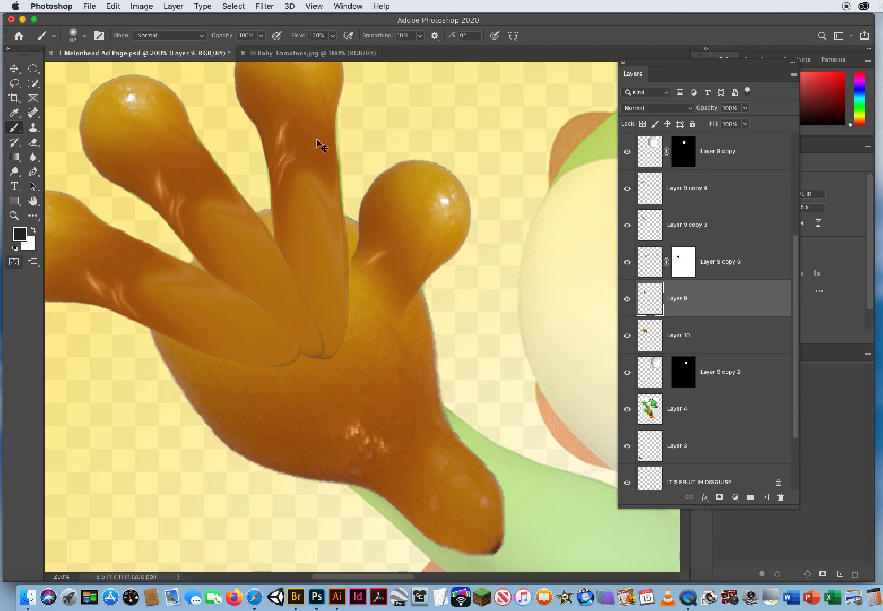
{"action": "left_click", "coordinate": [628, 300]}
{"action": "left_click", "coordinate": [628, 301]}
{"action": "left_click", "coordinate": [628, 301]}
{"action": "left_click", "coordinate": [627, 303]}
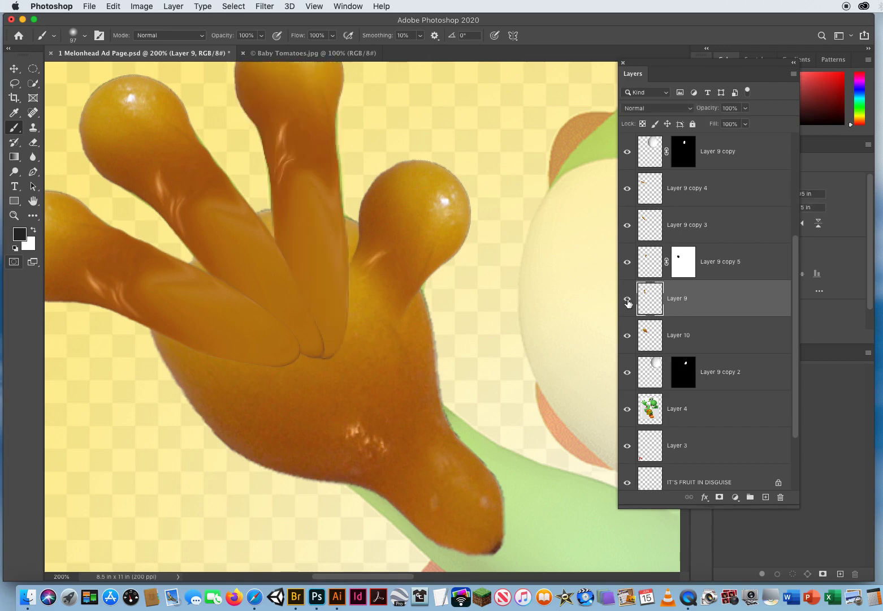
{"action": "left_click", "coordinate": [720, 497]}
{"action": "key", "text": "x"}
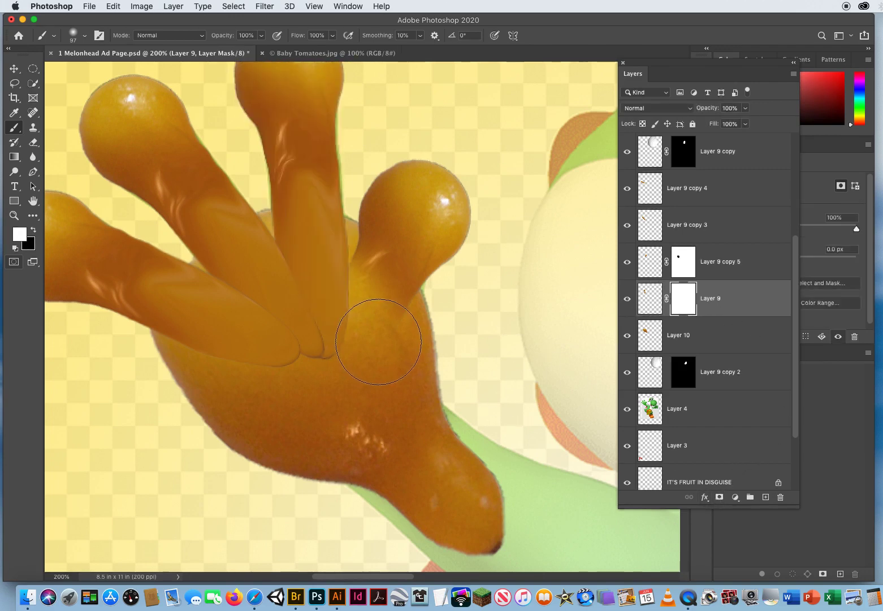
{"action": "key", "text": "x"}
{"action": "mouse_move", "coordinate": [361, 311]}
{"action": "left_mouse_down"}
{"action": "mouse_move", "coordinate": [325, 345]}
{"action": "mouse_move", "coordinate": [298, 310]}
{"action": "mouse_move", "coordinate": [339, 305]}
{"action": "mouse_move", "coordinate": [319, 283]}
{"action": "mouse_move", "coordinate": [299, 284]}
{"action": "mouse_move", "coordinate": [281, 257]}
{"action": "left_mouse_up"}
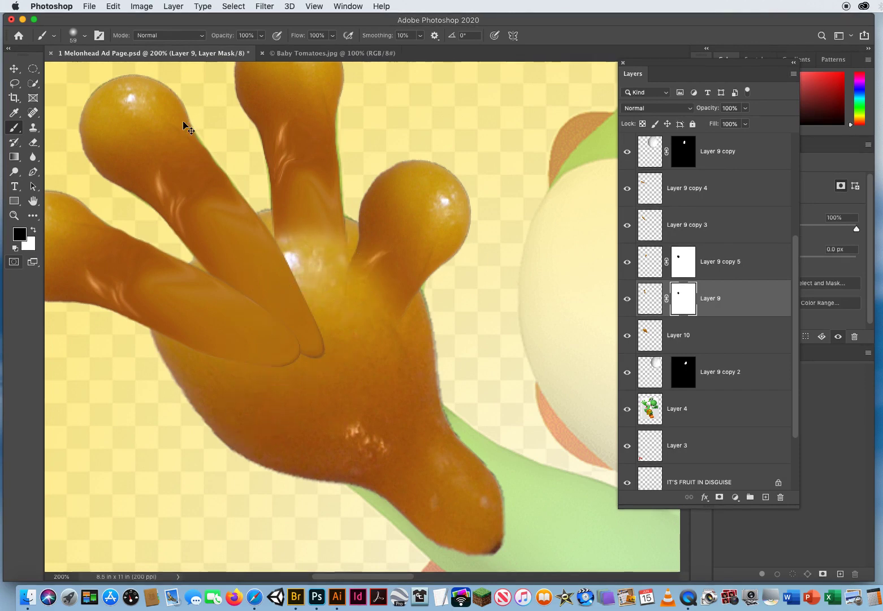
Add a layer mask to the finger on Layer 9 copy 3 and paint its lower end black to blend it into the palm.
{"action": "left_click", "coordinate": [687, 225]}
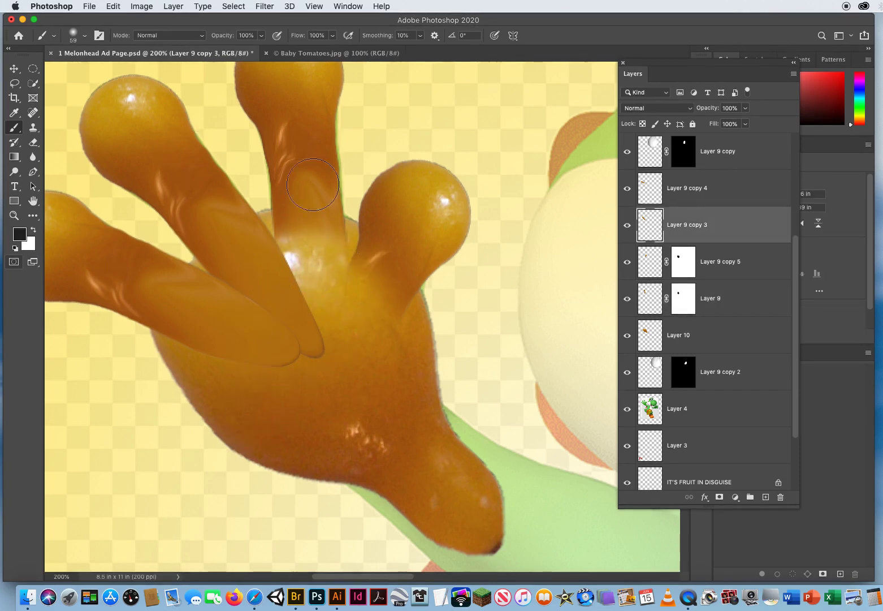
{"action": "left_click", "coordinate": [720, 496]}
{"action": "key", "text": "x"}
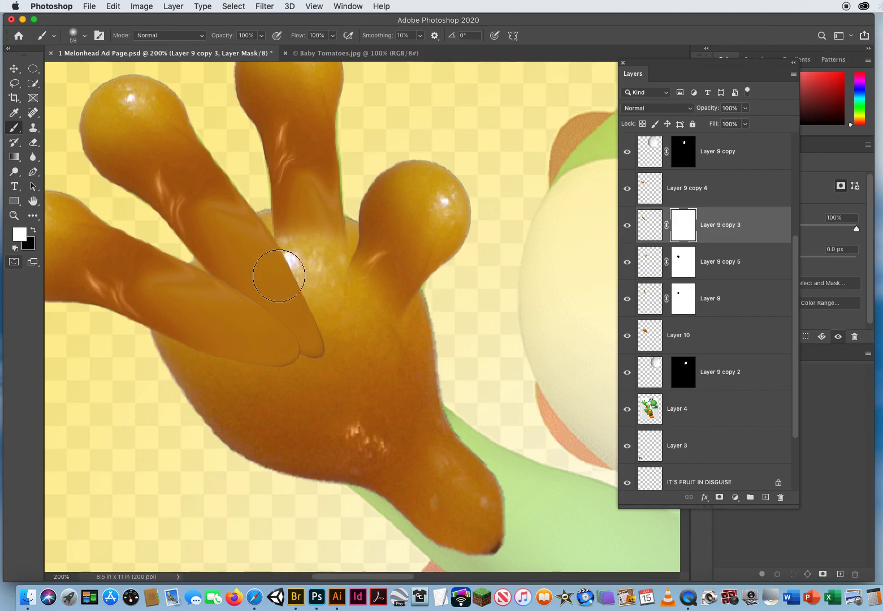
{"action": "key", "text": "x"}
{"action": "mouse_move", "coordinate": [343, 336]}
{"action": "left_mouse_down"}
{"action": "mouse_move", "coordinate": [301, 307]}
{"action": "mouse_move", "coordinate": [261, 325]}
{"action": "mouse_move", "coordinate": [236, 320]}
{"action": "mouse_move", "coordinate": [241, 301]}
{"action": "mouse_move", "coordinate": [283, 263]}
{"action": "mouse_move", "coordinate": [237, 288]}
{"action": "left_mouse_up"}
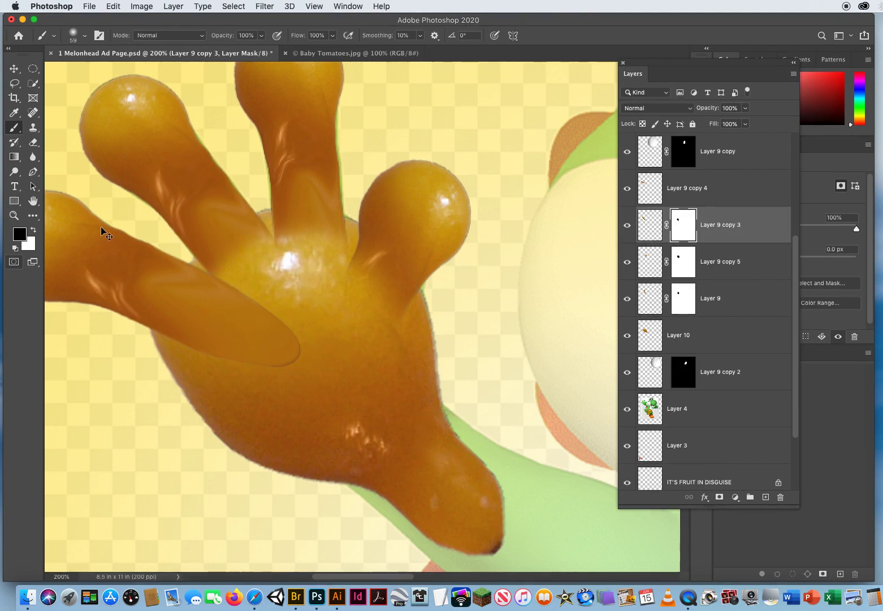
Mask the outermost finger, Layer 9 copy 4, and paint black over its base to blend it into the palm.
{"action": "left_click", "coordinate": [103, 263], "text": "super"}
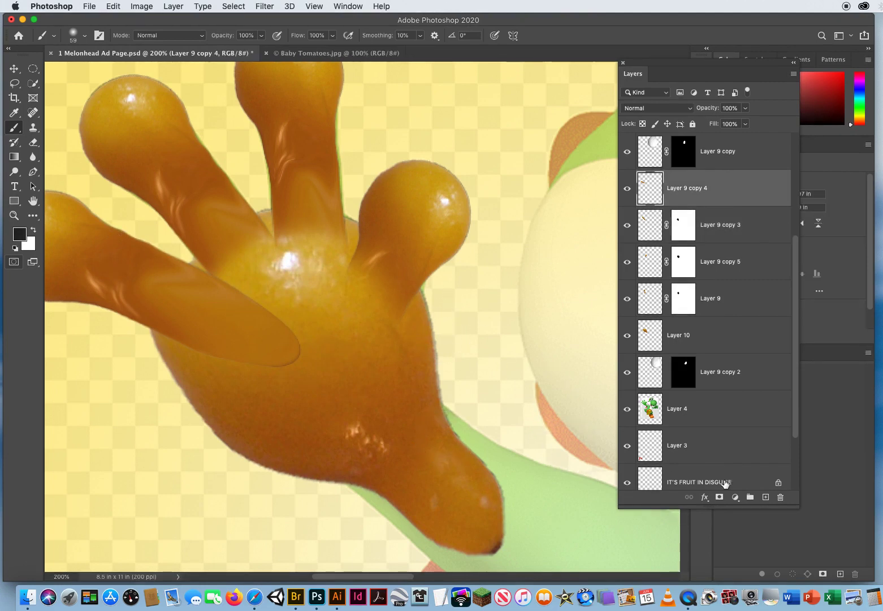
{"action": "left_click", "coordinate": [720, 498]}
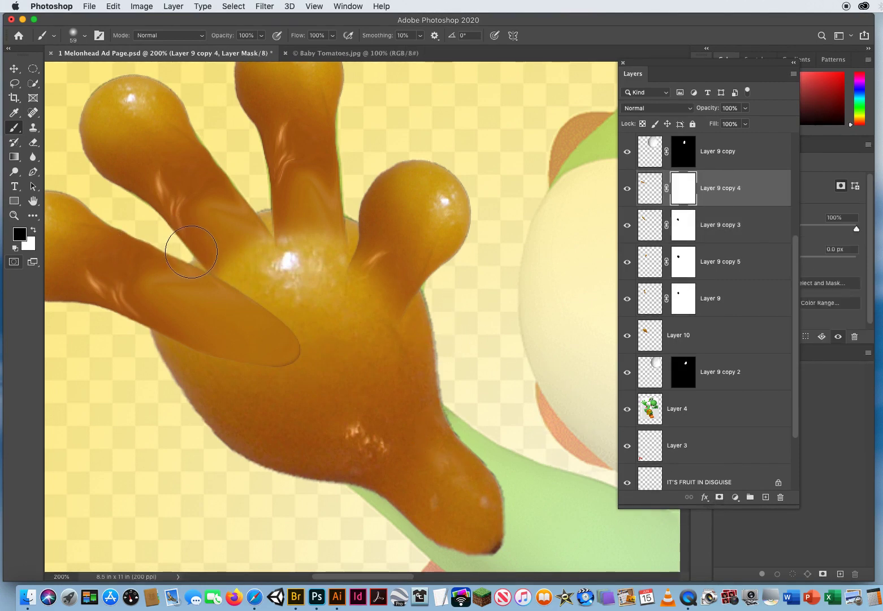
{"action": "key", "text": "x"}
{"action": "key", "text": "x"}
{"action": "mouse_move", "coordinate": [227, 291]}
{"action": "left_mouse_down"}
{"action": "mouse_move", "coordinate": [272, 304]}
{"action": "mouse_move", "coordinate": [286, 371]}
{"action": "mouse_move", "coordinate": [253, 358]}
{"action": "mouse_move", "coordinate": [247, 326]}
{"action": "mouse_move", "coordinate": [227, 299]}
{"action": "mouse_move", "coordinate": [219, 349]}
{"action": "mouse_move", "coordinate": [201, 334]}
{"action": "left_mouse_up"}
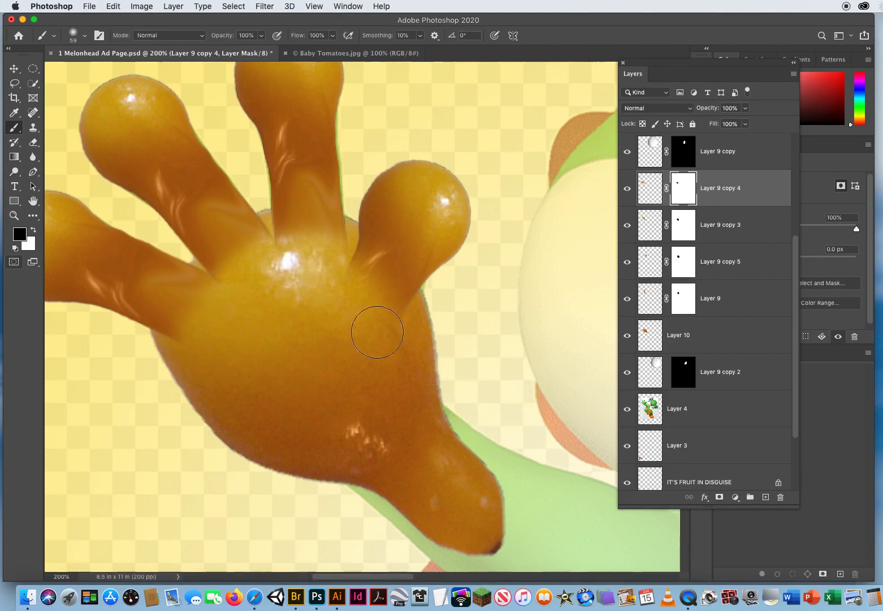
Hide the reference figure on Layer 4 to examine the blended hand on its own, comparing with the figure shown.
{"action": "key", "text": "z"}
{"action": "left_click", "coordinate": [349, 335], "text": "alt"}
{"action": "left_click", "coordinate": [349, 335], "text": "alt"}
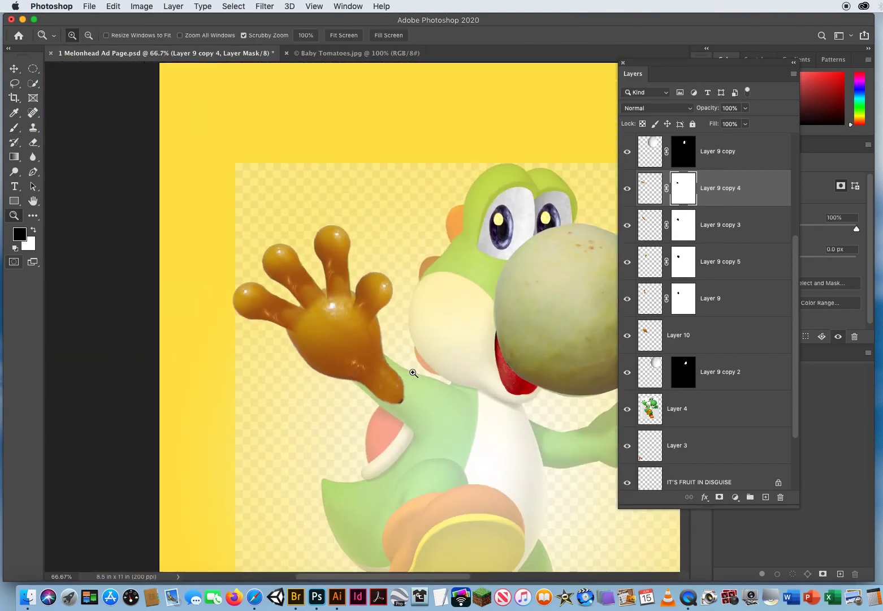
{"action": "left_click", "coordinate": [627, 409]}
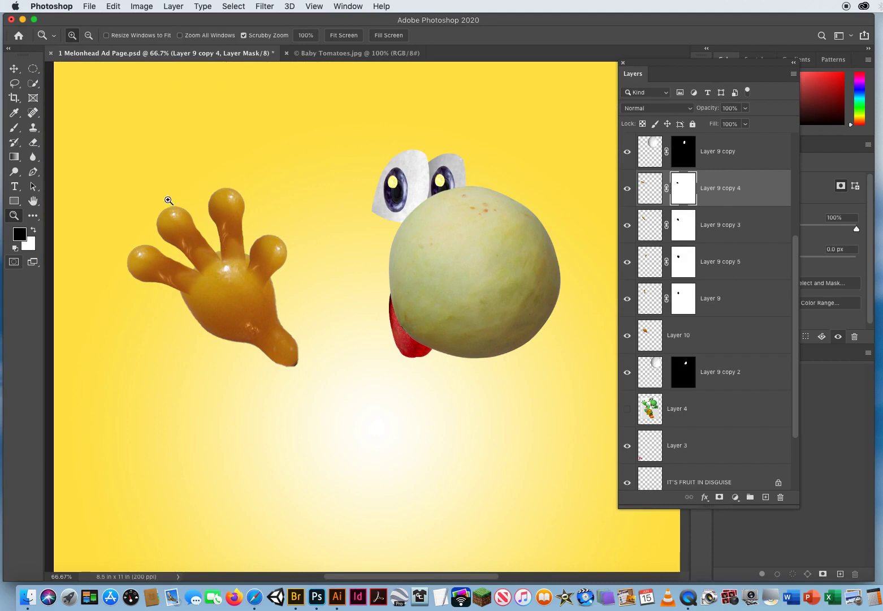
{"action": "key", "text": "v"}
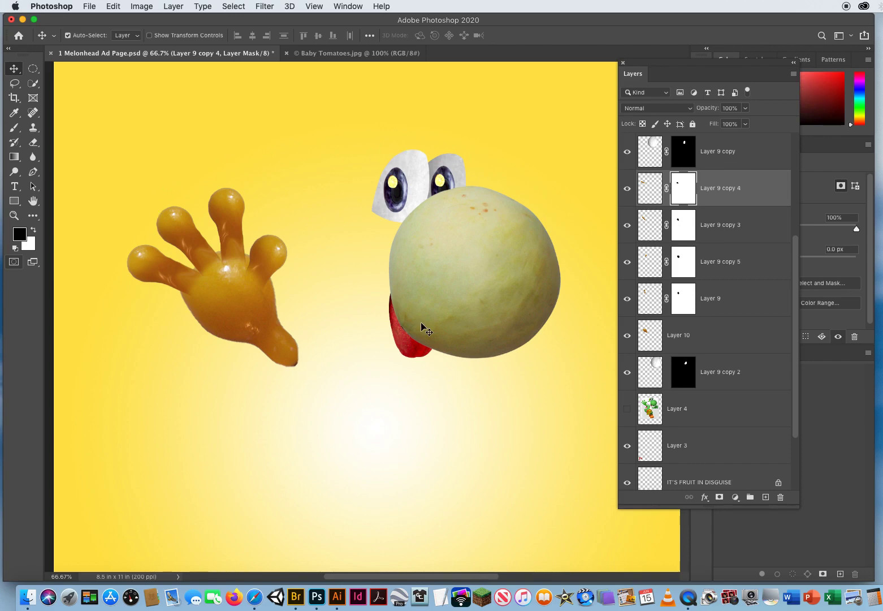
{"action": "left_click", "coordinate": [627, 409]}
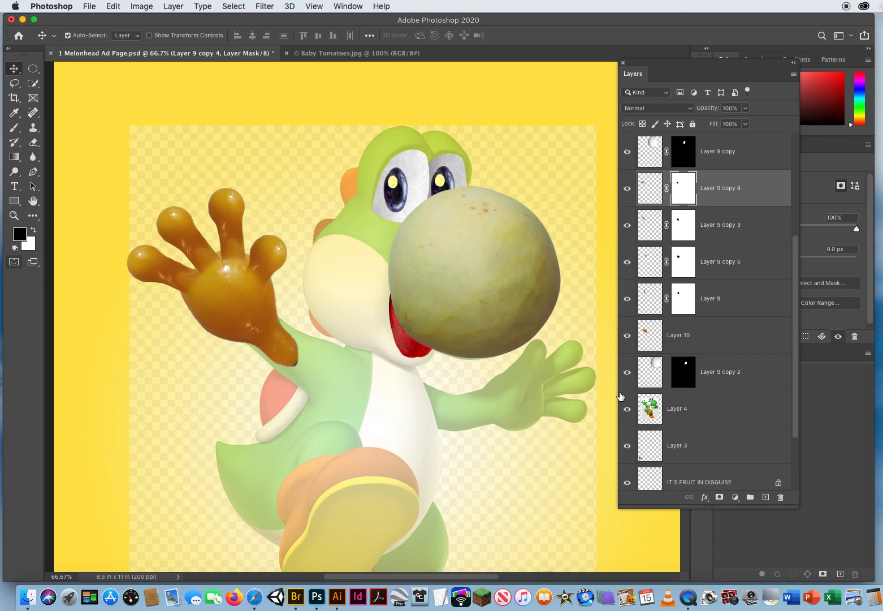
{"action": "left_click", "coordinate": [627, 410]}
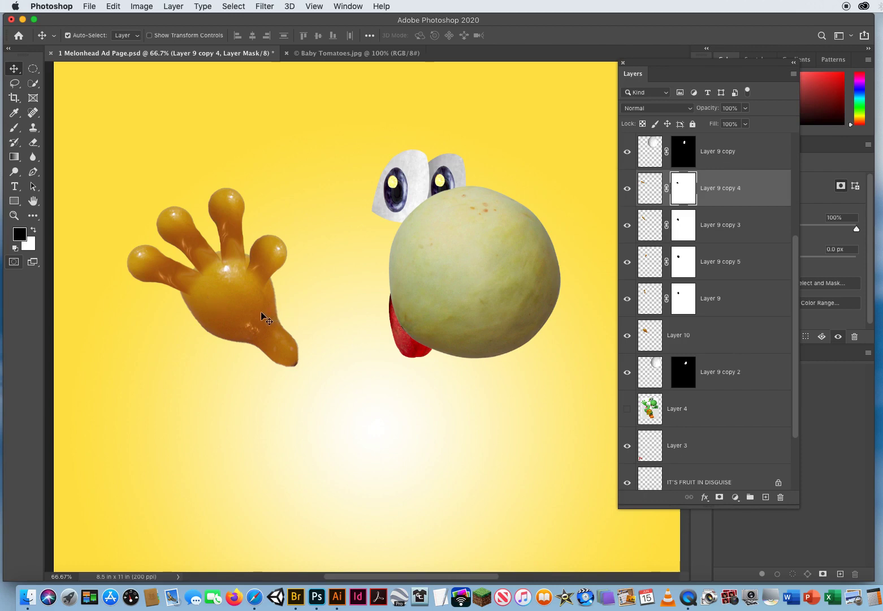
Merge the four masked finger layers and the palm on Layer 10 into a single hand layer.
{"action": "key", "text": "super+2"}
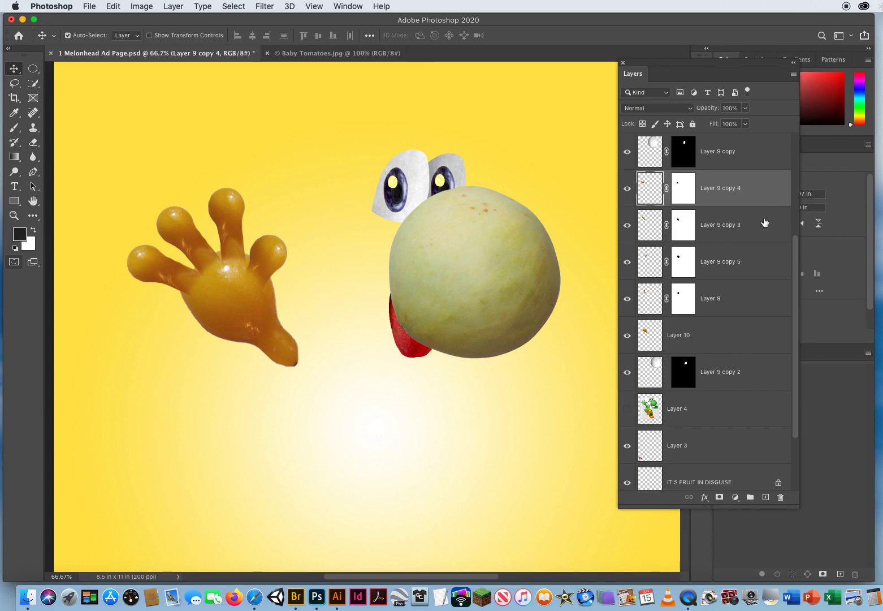
{"action": "left_click", "coordinate": [748, 225], "text": "shift"}
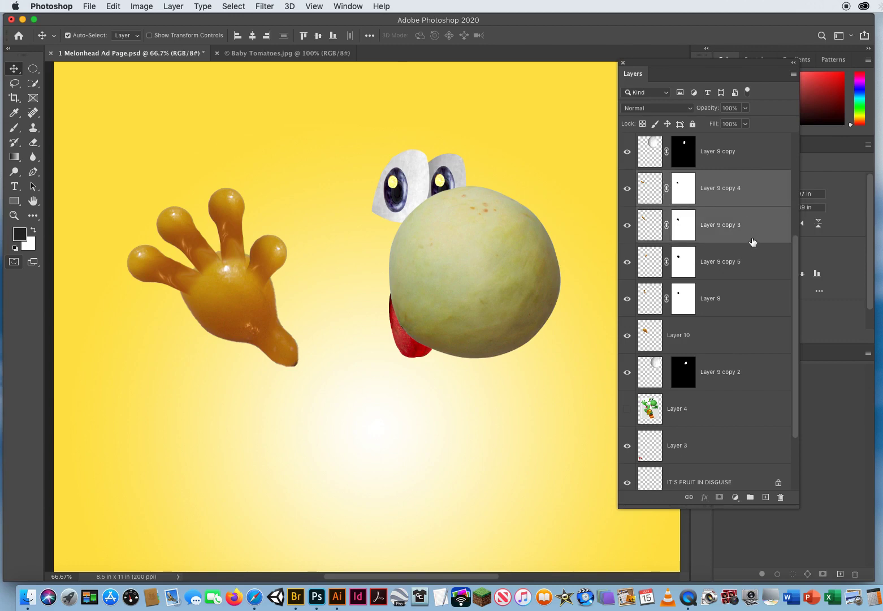
{"action": "left_click", "coordinate": [741, 260], "text": "shift"}
{"action": "left_click", "coordinate": [730, 297], "text": "shift"}
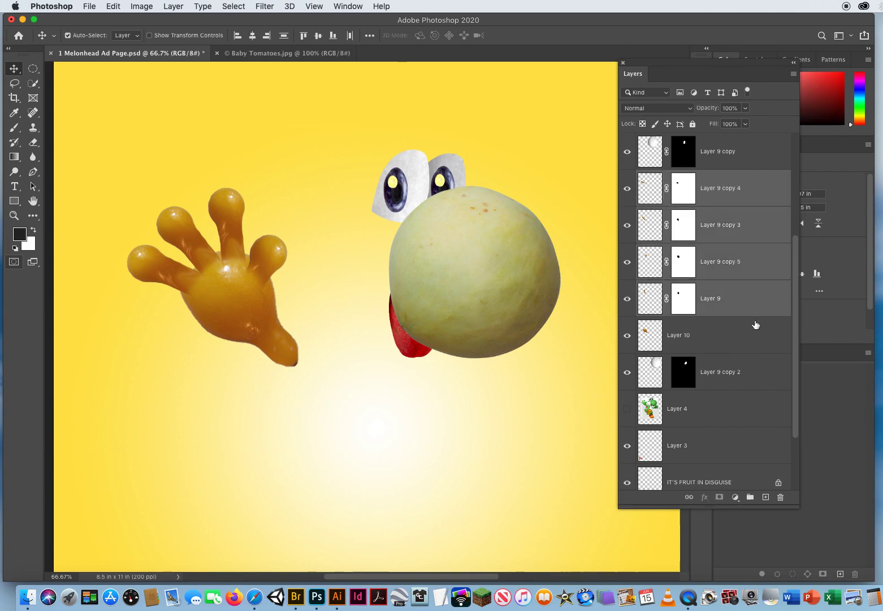
{"action": "left_click", "coordinate": [721, 339], "text": "shift"}
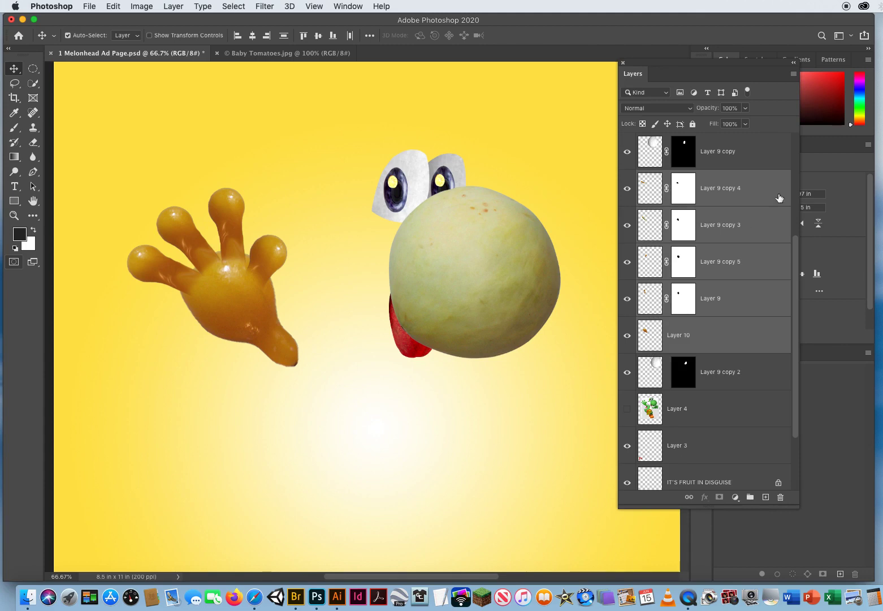
{"action": "left_click_drag", "start_coordinate": [768, 66], "coordinate": [603, 59]}
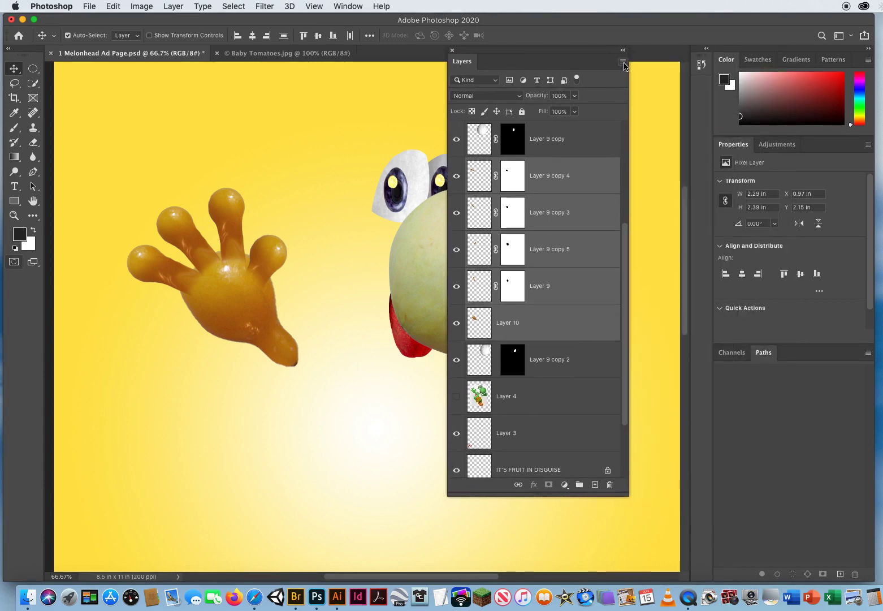
{"action": "left_click", "coordinate": [624, 62]}
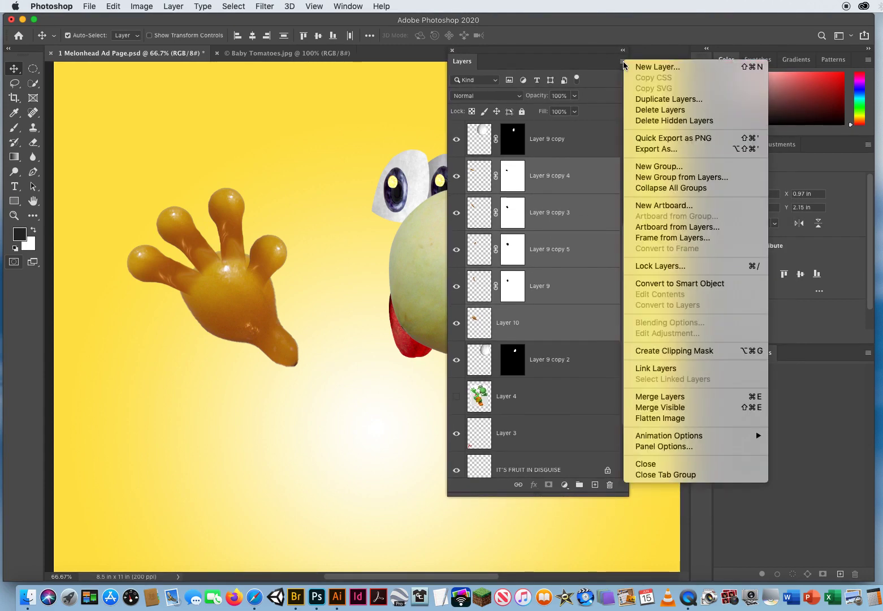
{"action": "left_click", "coordinate": [690, 398]}
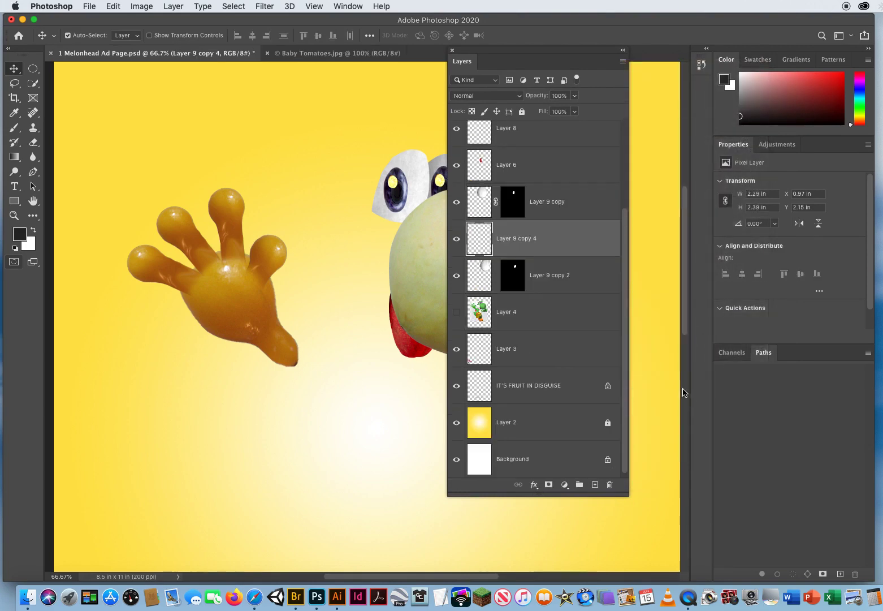
Toggle the merged hand layer's visibility to check it, and show the reference figure on Layer 4 again.
{"action": "left_click", "coordinate": [456, 242]}
{"action": "left_click", "coordinate": [457, 241]}
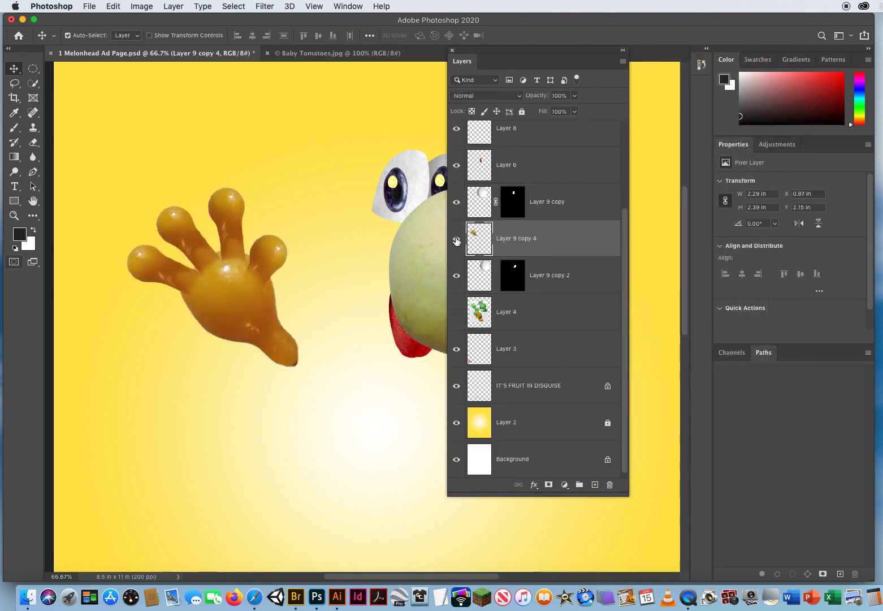
{"action": "left_click", "coordinate": [456, 241]}
{"action": "left_click", "coordinate": [457, 242]}
{"action": "left_click_drag", "start_coordinate": [487, 62], "coordinate": [687, 77]}
{"action": "left_click", "coordinate": [661, 321]}
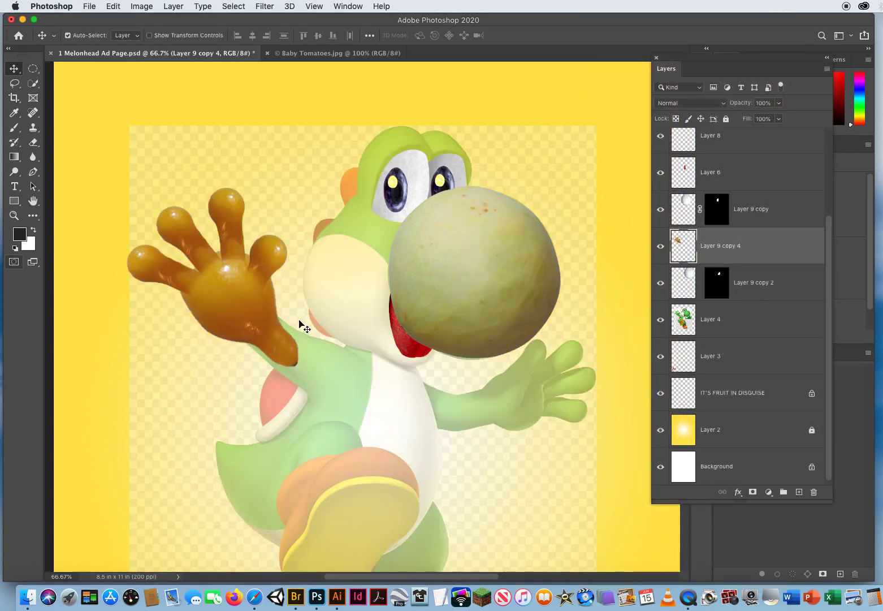
Recolor the merged hand green using Hue/Saturation with hue +33, saturation +39 and lightness -24.
{"action": "left_click", "coordinate": [142, 7]}
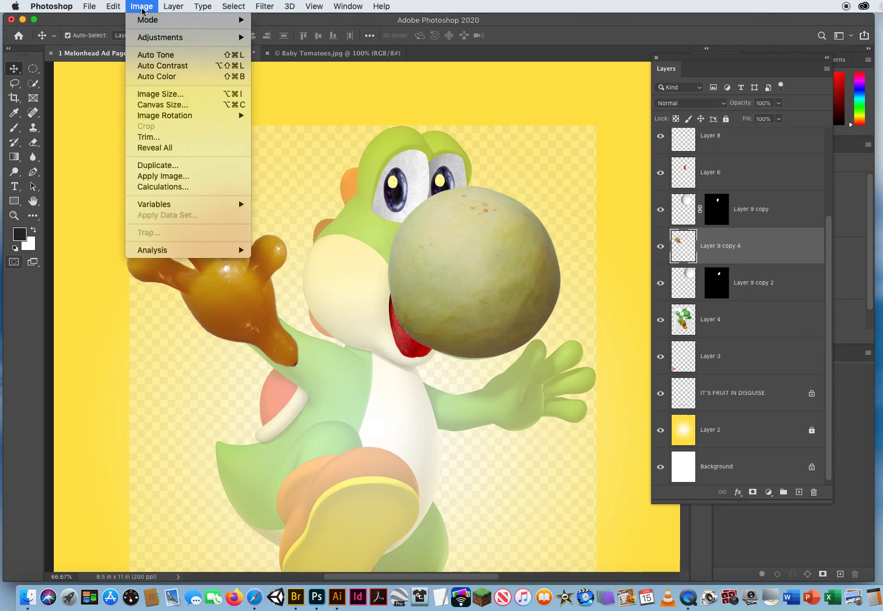
{"action": "mouse_move", "coordinate": [146, 43]}
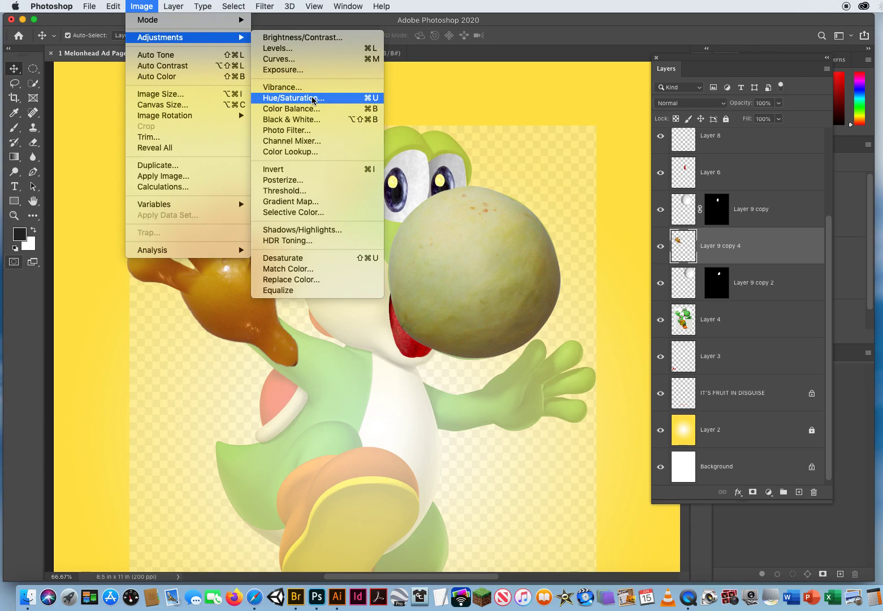
{"action": "left_click", "coordinate": [313, 98]}
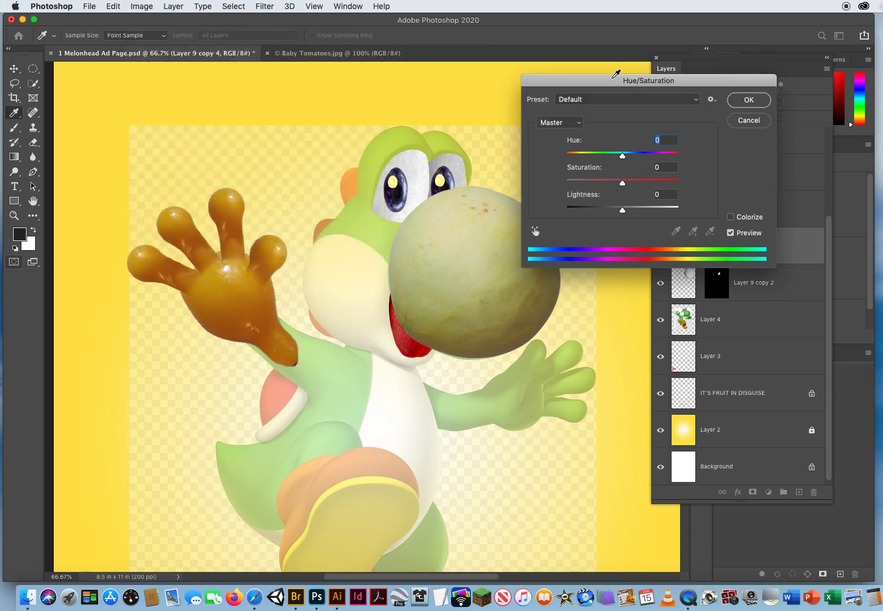
{"action": "left_click_drag", "start_coordinate": [617, 74], "coordinate": [526, 90]}
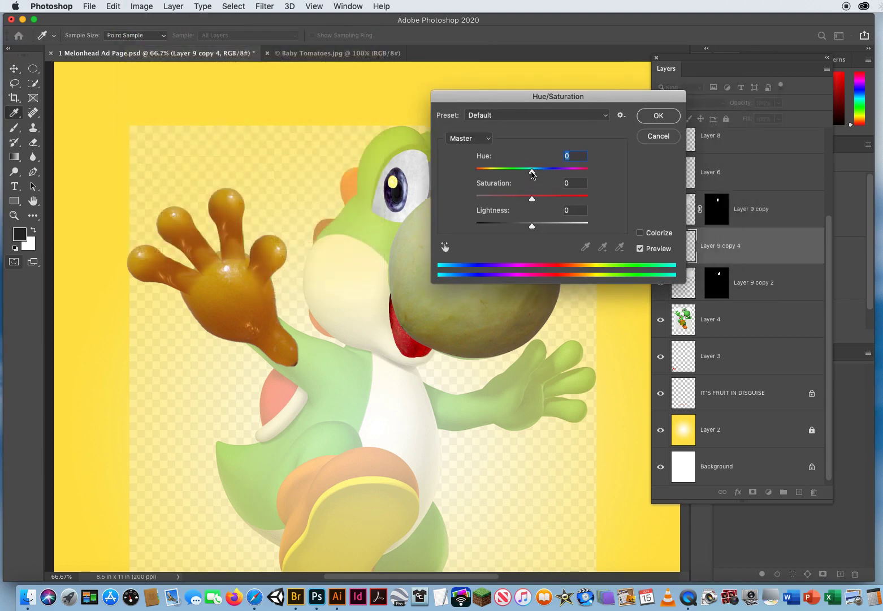
{"action": "mouse_move", "coordinate": [531, 175]}
{"action": "left_mouse_down"}
{"action": "mouse_move", "coordinate": [516, 174]}
{"action": "mouse_move", "coordinate": [546, 173]}
{"action": "left_mouse_up"}
{"action": "left_click_drag", "start_coordinate": [532, 227], "coordinate": [554, 201]}
{"action": "left_click_drag", "start_coordinate": [547, 173], "coordinate": [551, 173]}
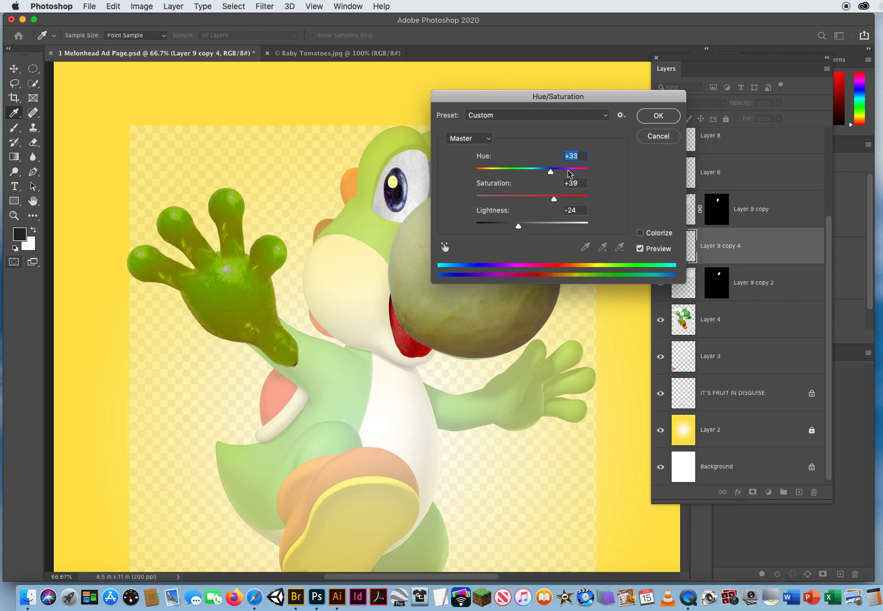
{"action": "left_click", "coordinate": [658, 116]}
Hide the reference figure and recolor the melon nose on Layer 5 using Hue/Saturation with hue +23, saturation +54 and lightness -27.
{"action": "left_click", "coordinate": [661, 319]}
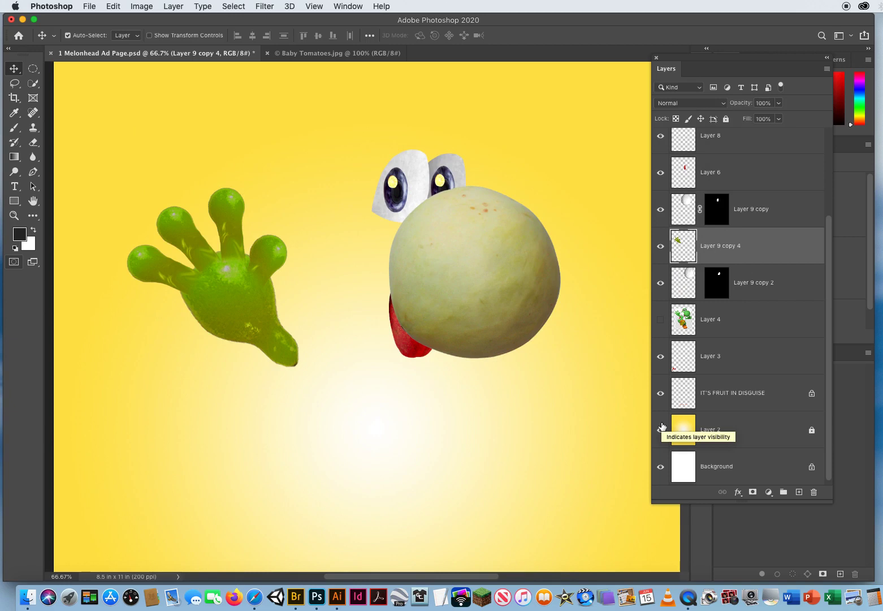
{"action": "left_click", "coordinate": [469, 278]}
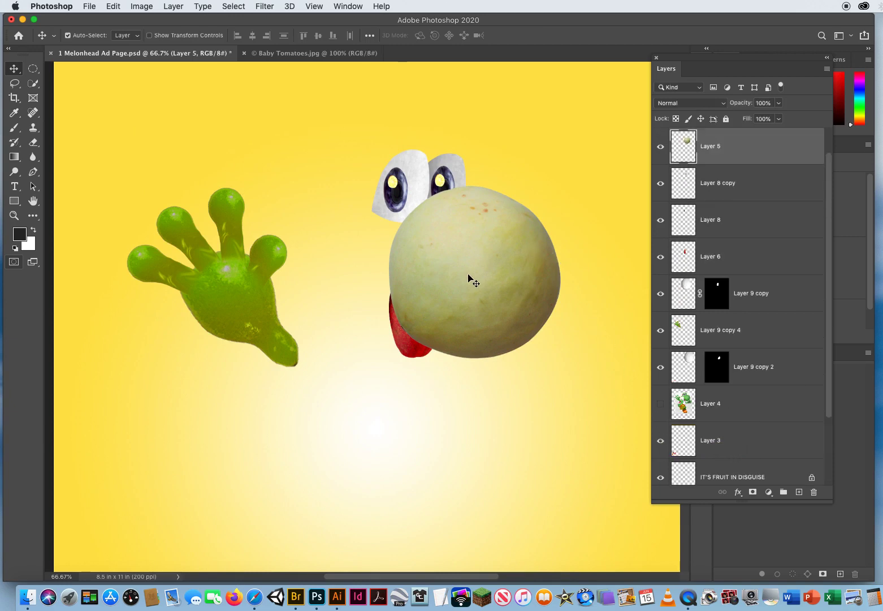
{"action": "left_click", "coordinate": [149, 8]}
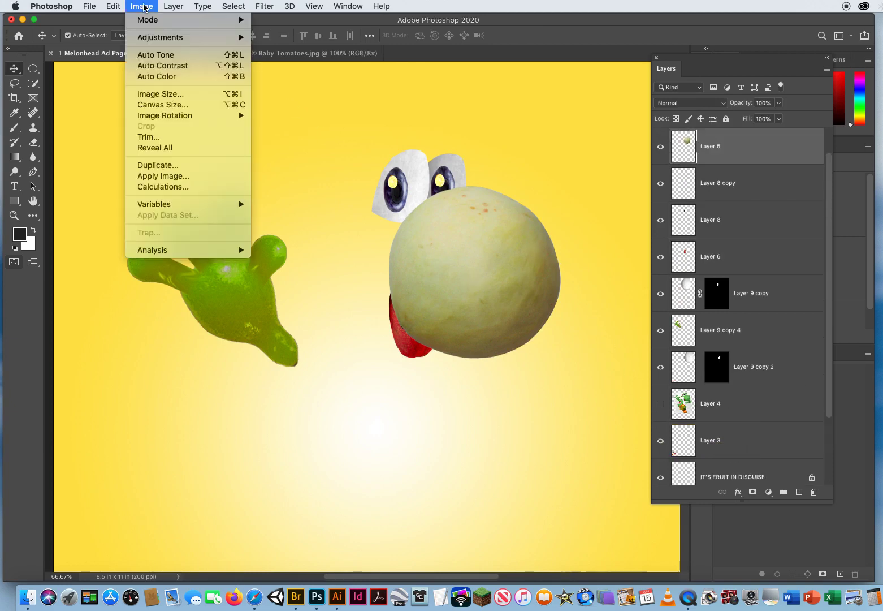
{"action": "mouse_move", "coordinate": [152, 39]}
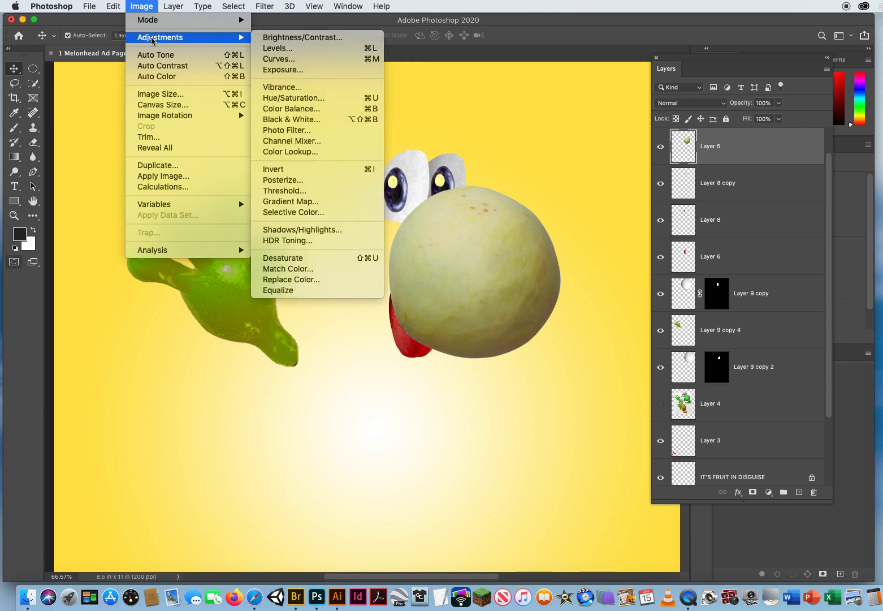
{"action": "left_click", "coordinate": [309, 100]}
{"action": "left_click_drag", "start_coordinate": [488, 96], "coordinate": [624, 94]}
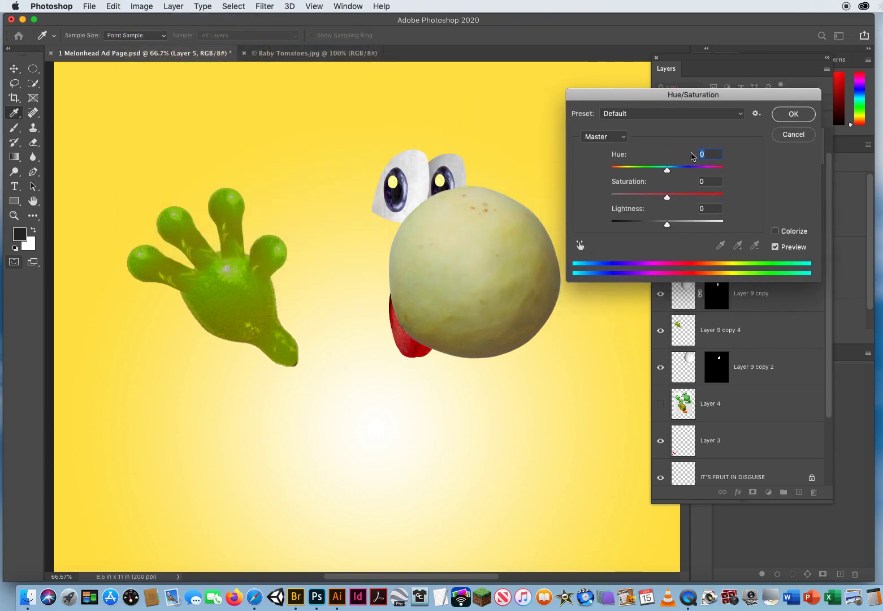
{"action": "left_click_drag", "start_coordinate": [668, 170], "coordinate": [698, 198]}
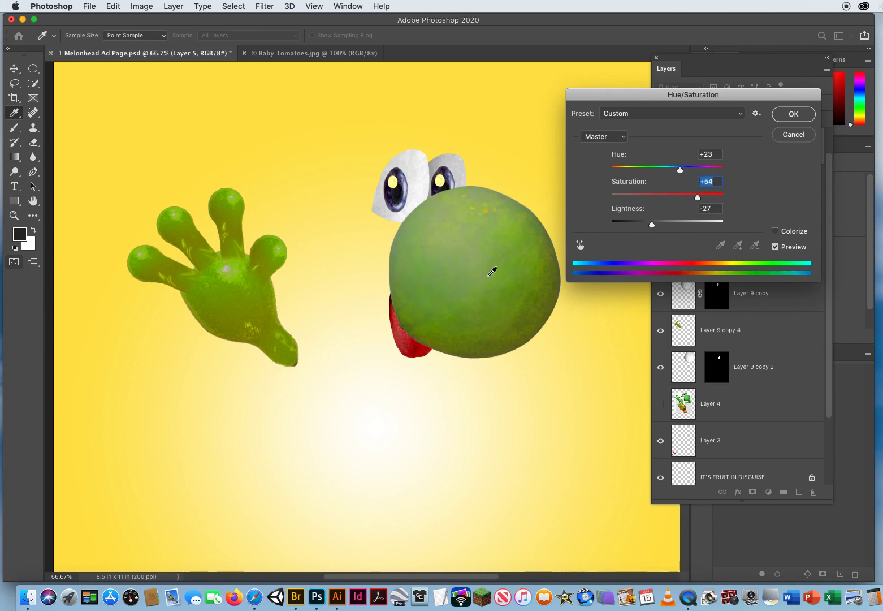
{"action": "left_click", "coordinate": [781, 117]}
{"action": "key", "text": "v"}
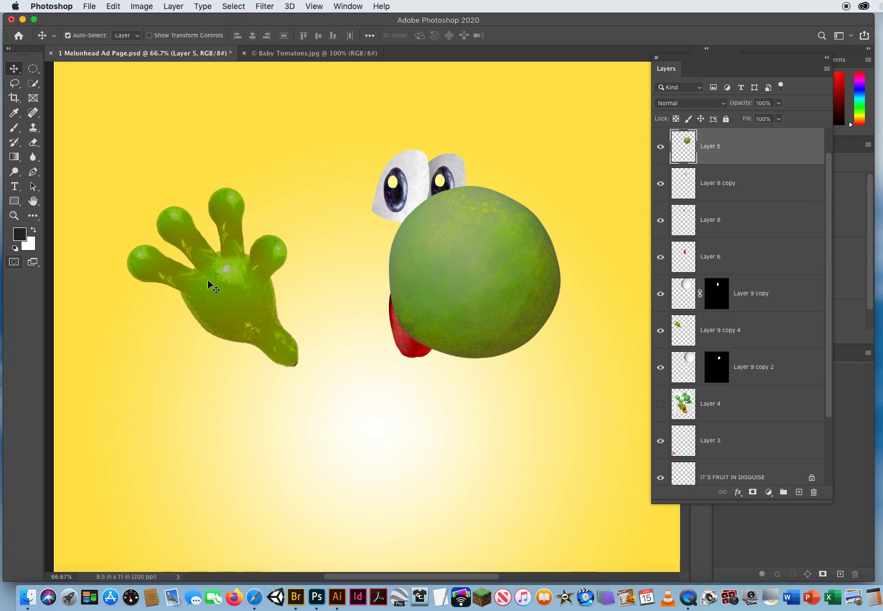
View the whole ad page and show the reference figure on Layer 4 to compare it with the green hand and nose.
{"action": "left_click", "coordinate": [14, 215]}
{"action": "left_click", "coordinate": [343, 314], "text": "alt"}
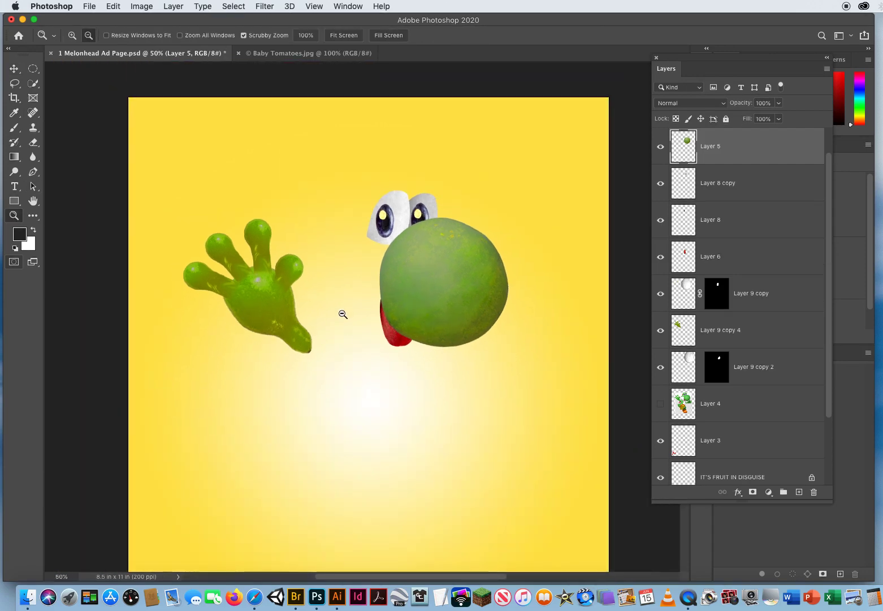
{"action": "left_click", "coordinate": [343, 314], "text": "alt"}
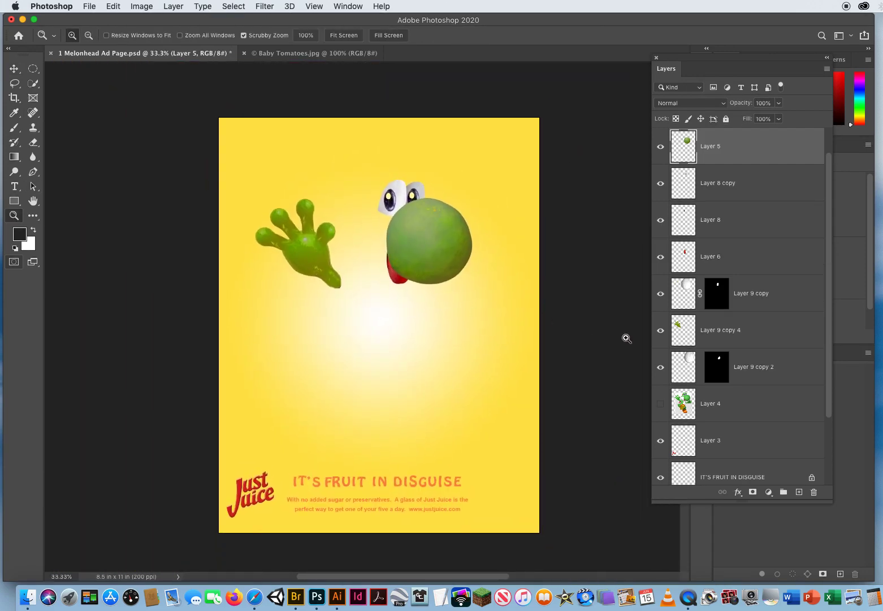
{"action": "left_click", "coordinate": [661, 403]}
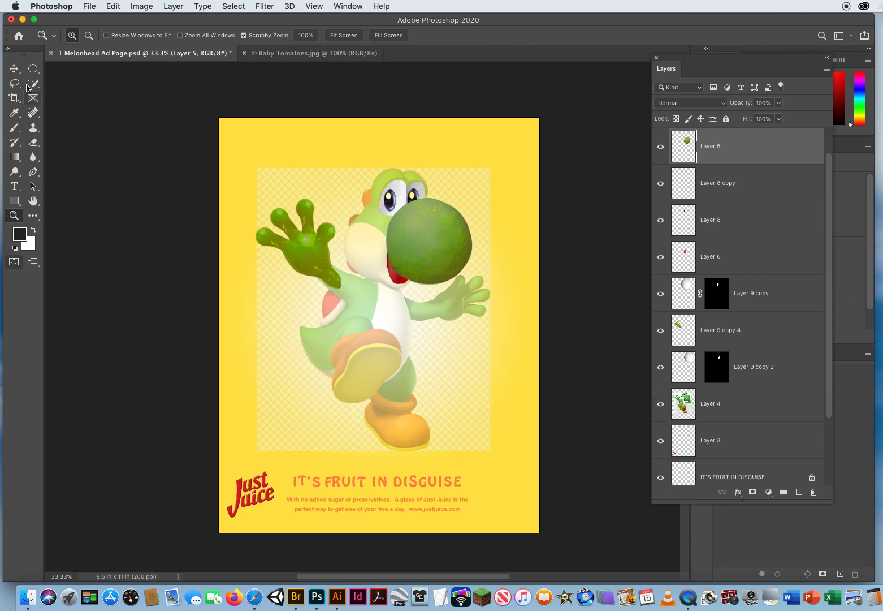
Switch to Safari and search Google Images for "mario bros game background".
{"action": "left_click", "coordinate": [14, 69]}
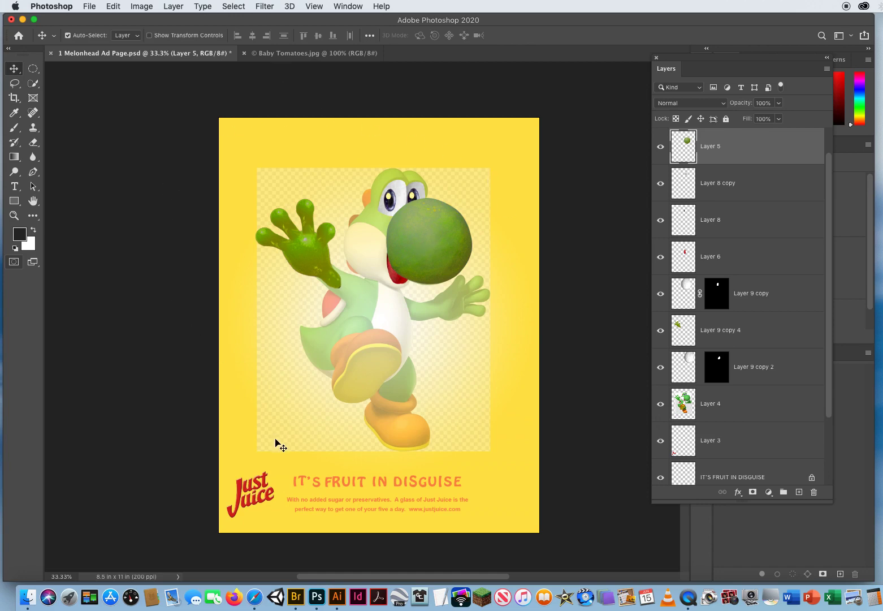
{"action": "left_click", "coordinate": [255, 598]}
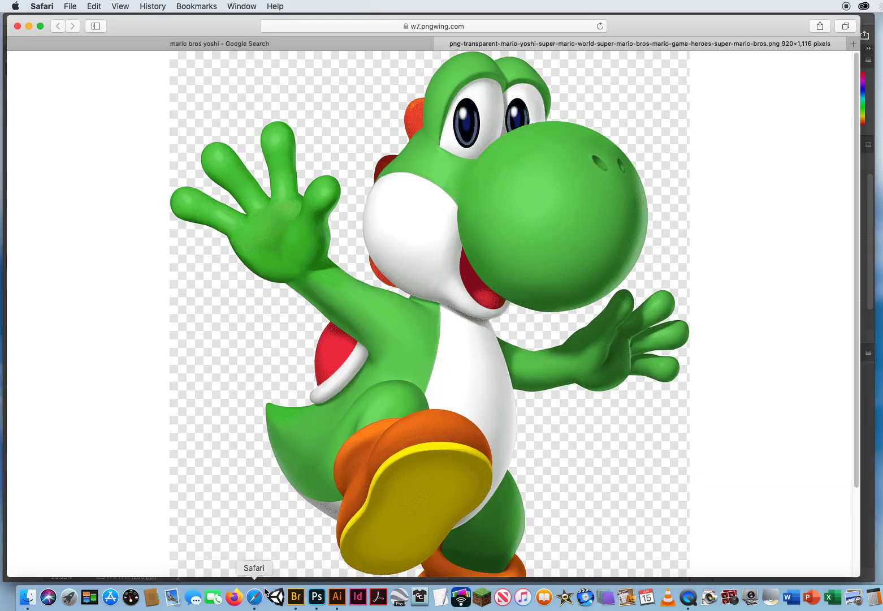
{"action": "left_click", "coordinate": [441, 43]}
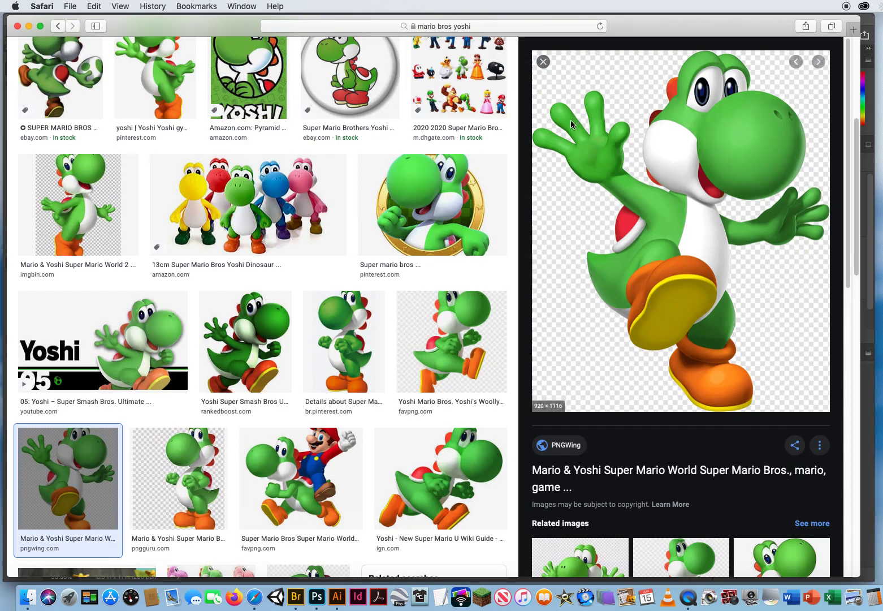
{"action": "left_click", "coordinate": [543, 62]}
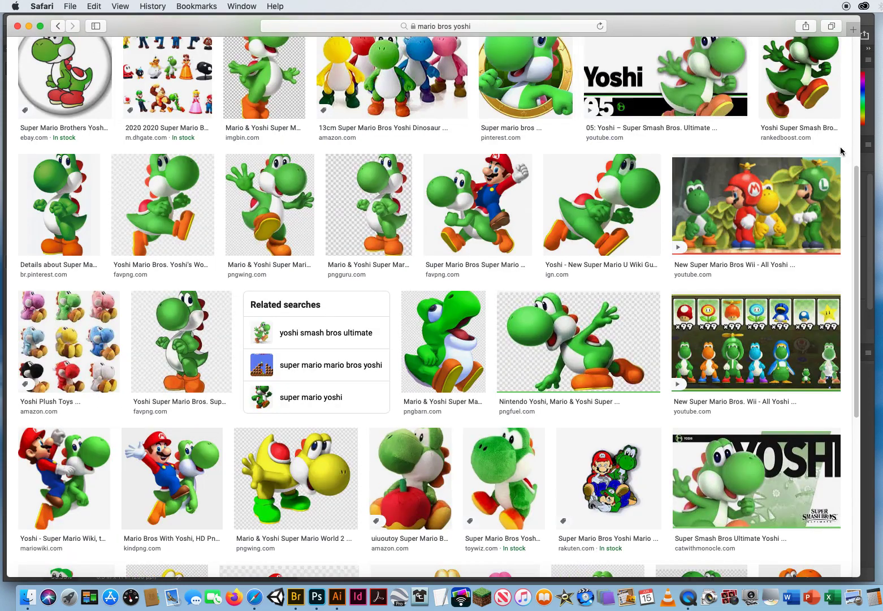
{"action": "left_click_drag", "start_coordinate": [857, 169], "coordinate": [797, 3]}
{"action": "left_click_drag", "start_coordinate": [169, 61], "coordinate": [150, 65]}
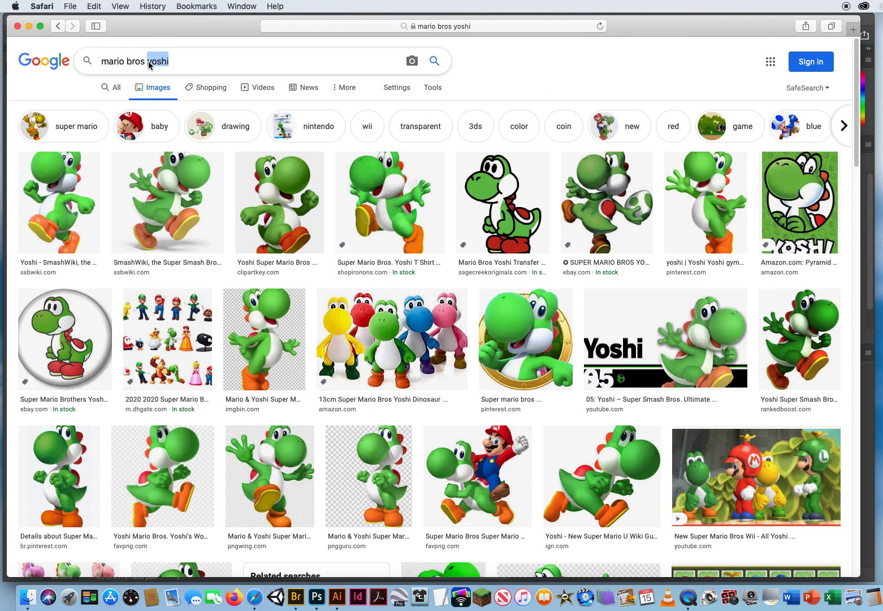
{"action": "type", "text": "game backb"}
{"action": "key", "text": "BackSpace"}
{"action": "type", "text": "ground"}
{"action": "key", "text": "Return"}
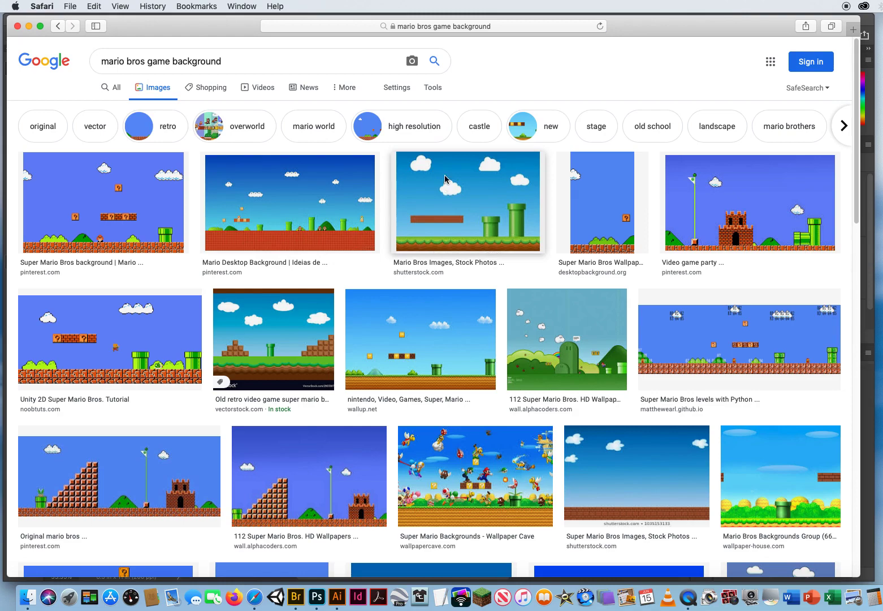
Filter the image search results to the Large size.
{"action": "left_click", "coordinate": [432, 88]}
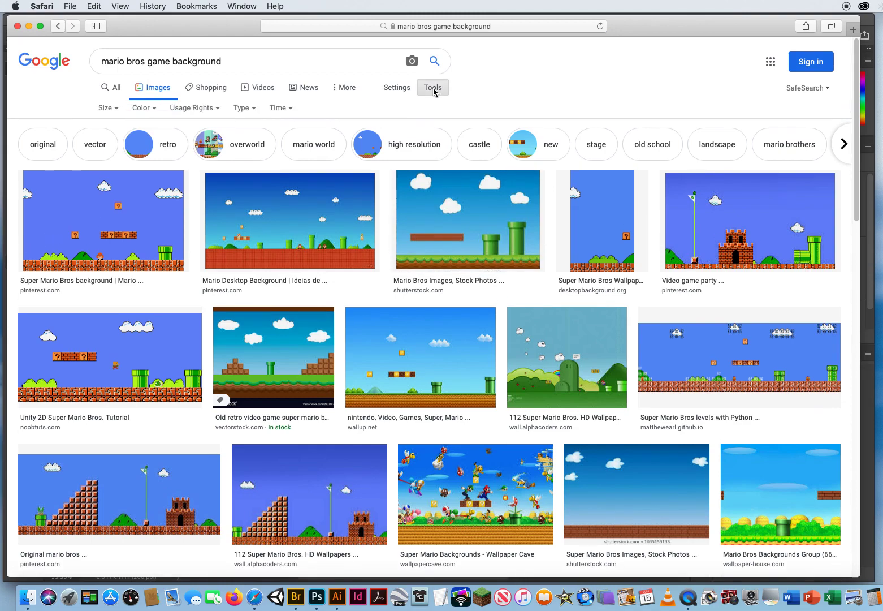
{"action": "left_click", "coordinate": [104, 108]}
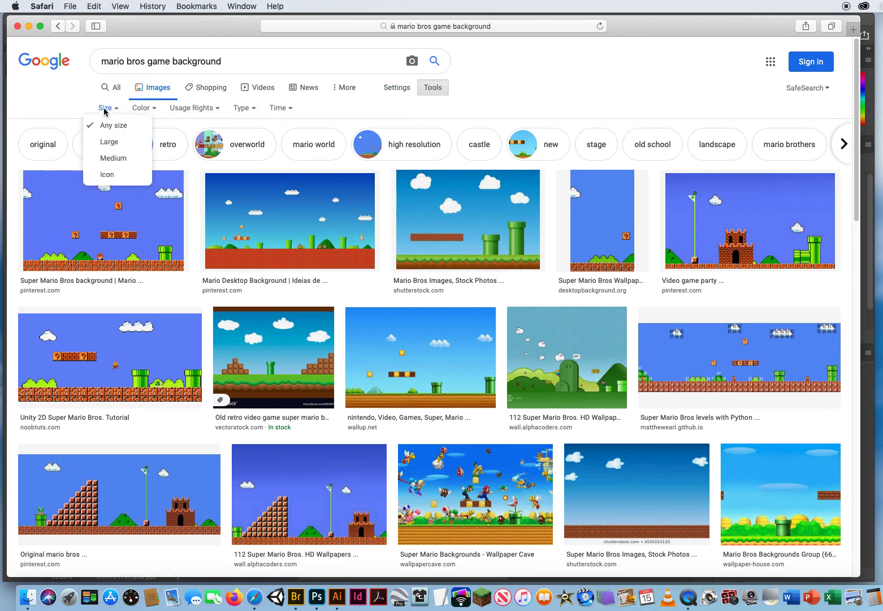
{"action": "left_click", "coordinate": [112, 141]}
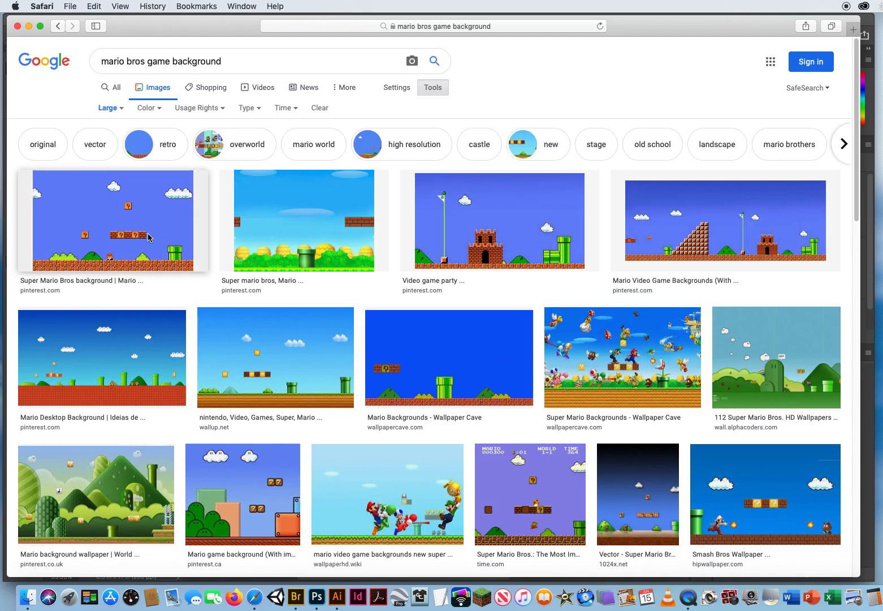
Open the first Super Mario Bros background result at full size in its own browser tab.
{"action": "left_click", "coordinate": [128, 216]}
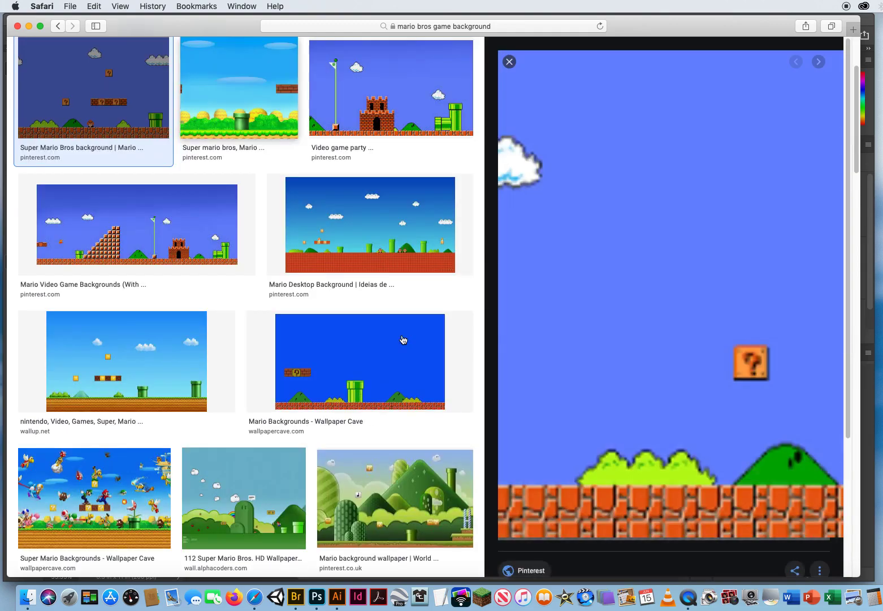
{"action": "right_click", "coordinate": [612, 145]}
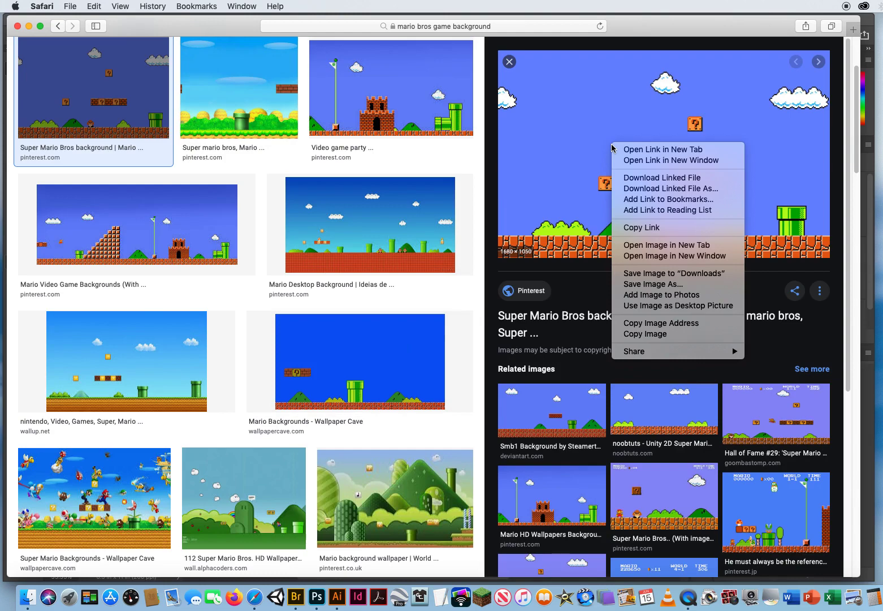
{"action": "left_click", "coordinate": [665, 244]}
{"action": "left_click", "coordinate": [617, 47]}
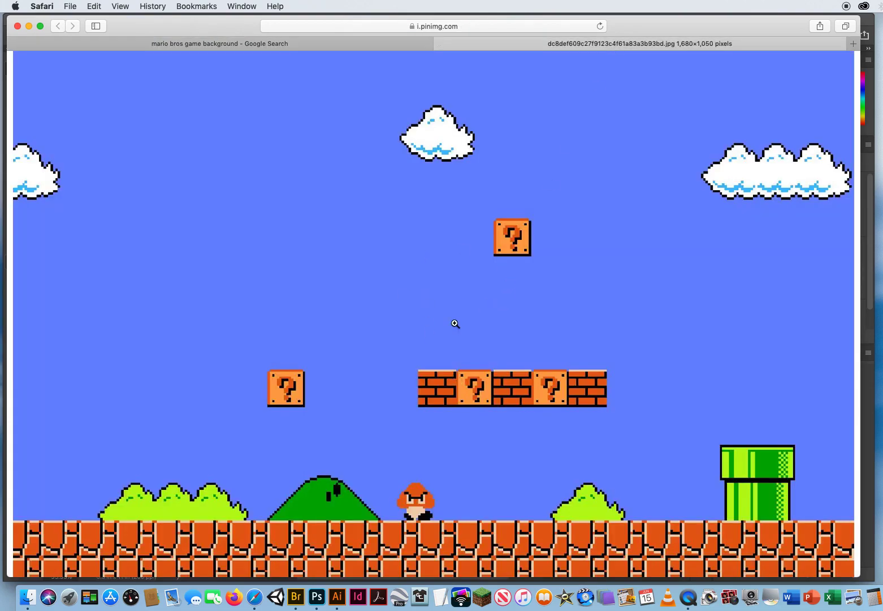
{"action": "left_click", "coordinate": [393, 278]}
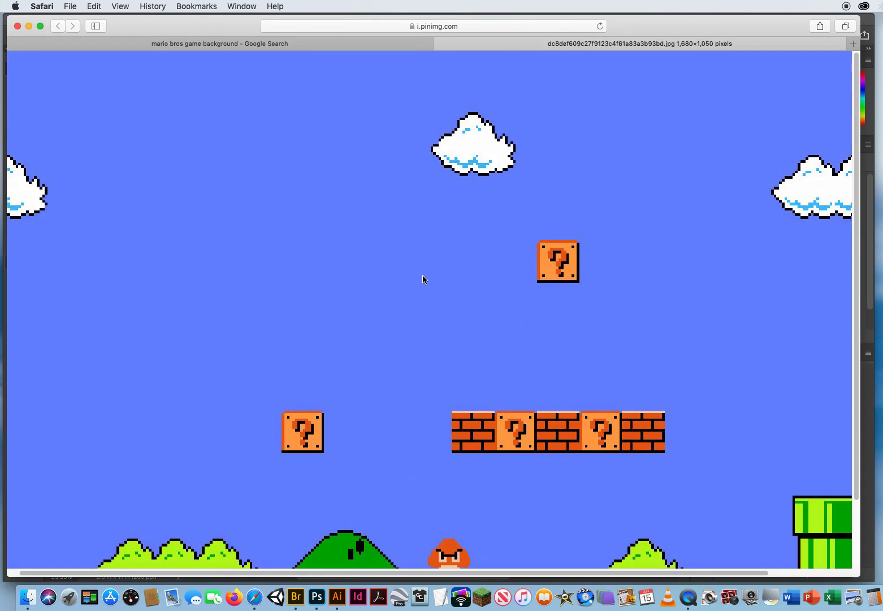
Open the full-size Mario background image in Photoshop and close the Baby Tomatoes document.
{"action": "left_click_drag", "start_coordinate": [432, 254], "coordinate": [317, 596]}
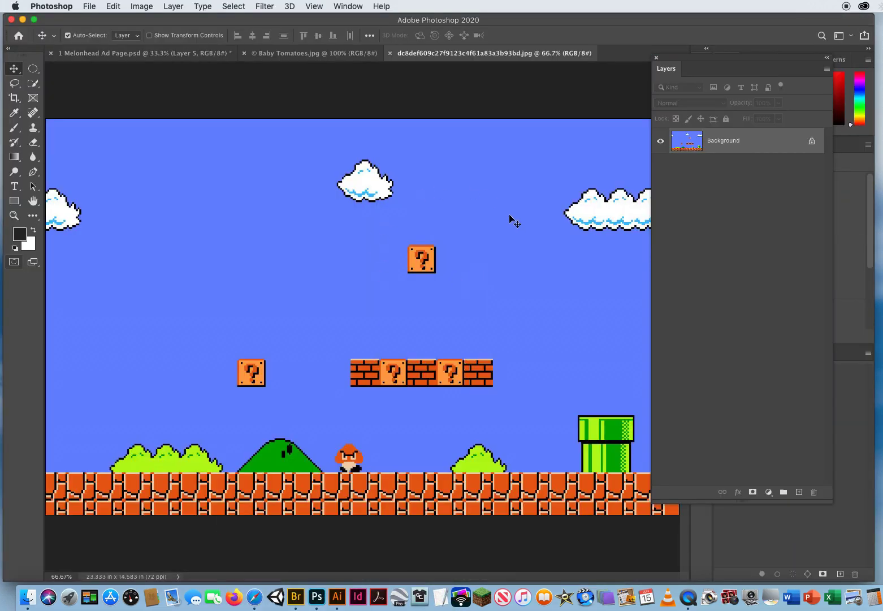
{"action": "left_click", "coordinate": [282, 54]}
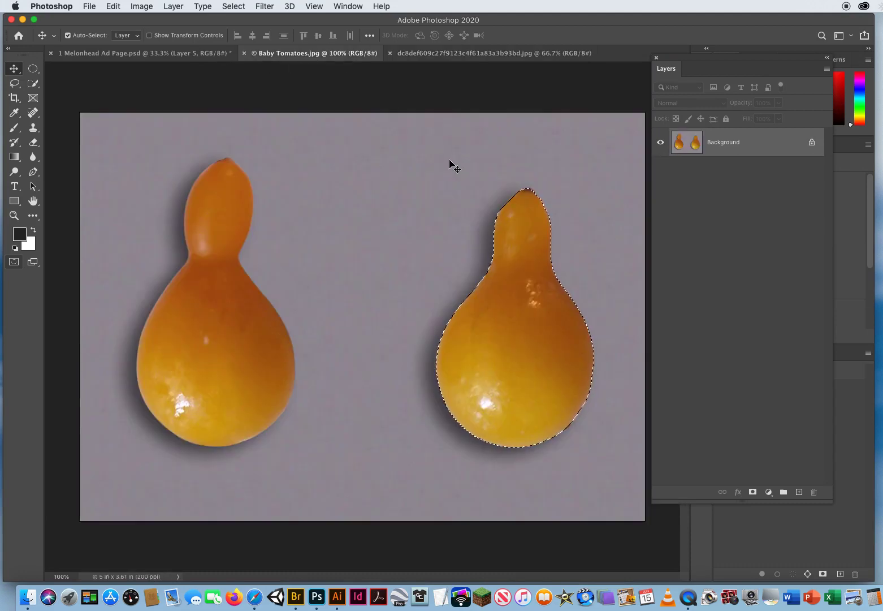
{"action": "left_click", "coordinate": [244, 53]}
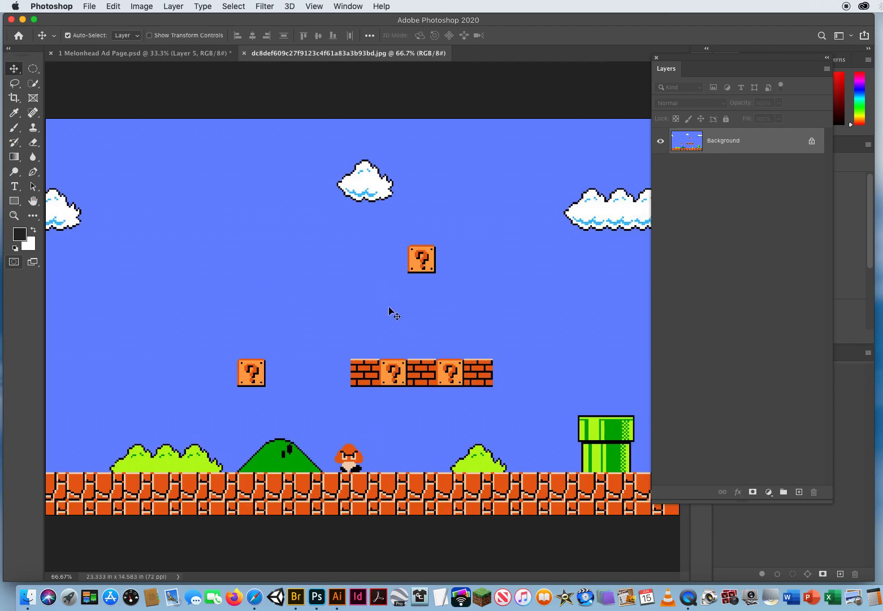
Copy the game background into the Melonhead Ad Page and order its layer between the headline text and Layer 2.
{"action": "left_click", "coordinate": [160, 55]}
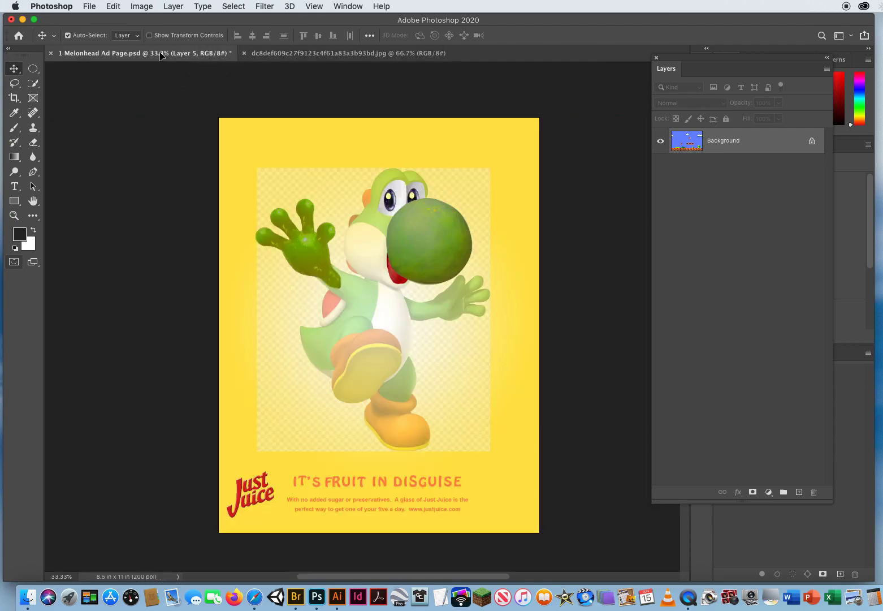
{"action": "left_click_drag", "start_coordinate": [388, 328], "coordinate": [389, 331]}
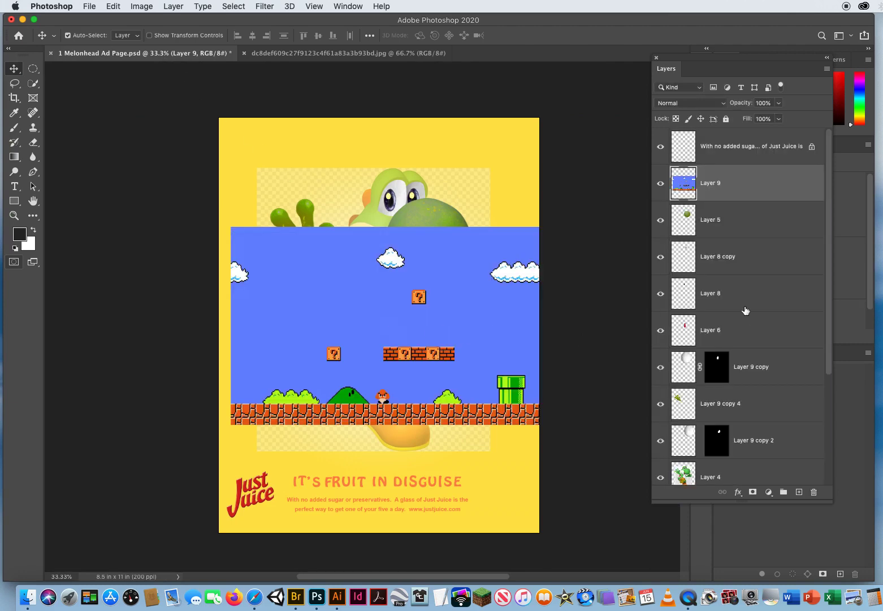
{"action": "left_click_drag", "start_coordinate": [730, 183], "coordinate": [722, 417]}
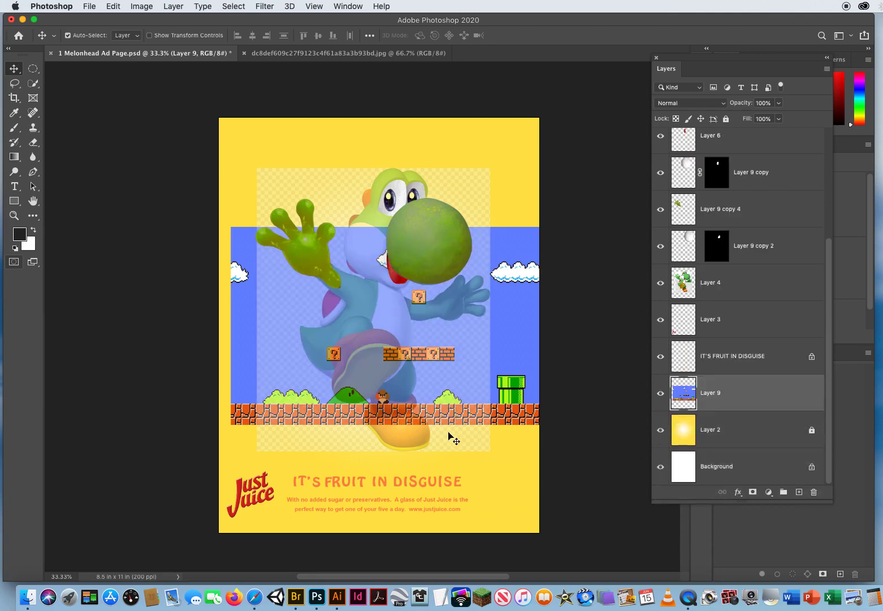
Hide the reference figure on Layer 4, then scale the game background to about 230% and position it to fill the page with the green pipe in view.
{"action": "left_click", "coordinate": [661, 283]}
{"action": "left_click_drag", "start_coordinate": [474, 333], "coordinate": [417, 253]}
{"action": "key", "text": "ctrl+t"}
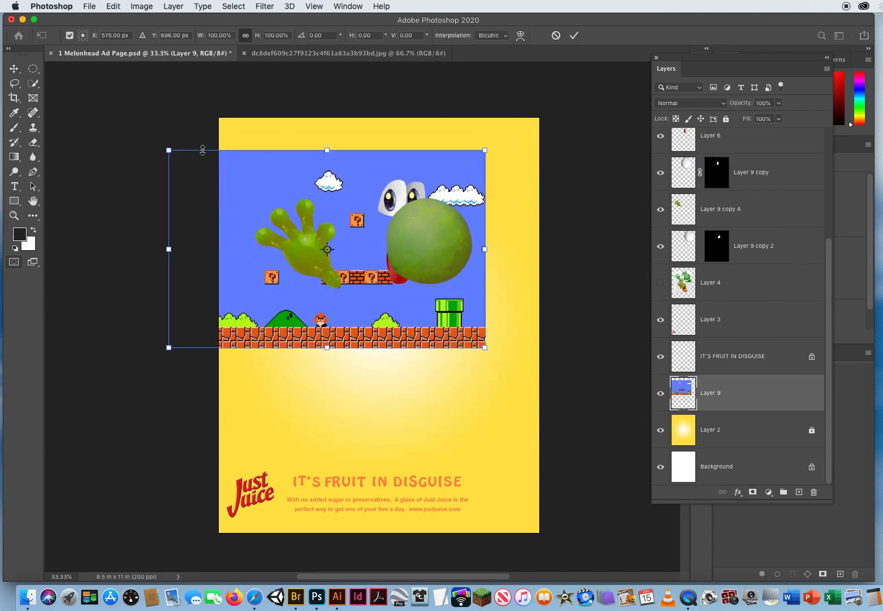
{"action": "left_click_drag", "start_coordinate": [169, 150], "coordinate": [55, 79]}
{"action": "left_click_drag", "start_coordinate": [487, 349], "coordinate": [624, 498]}
{"action": "left_click_drag", "start_coordinate": [203, 285], "coordinate": [397, 299]}
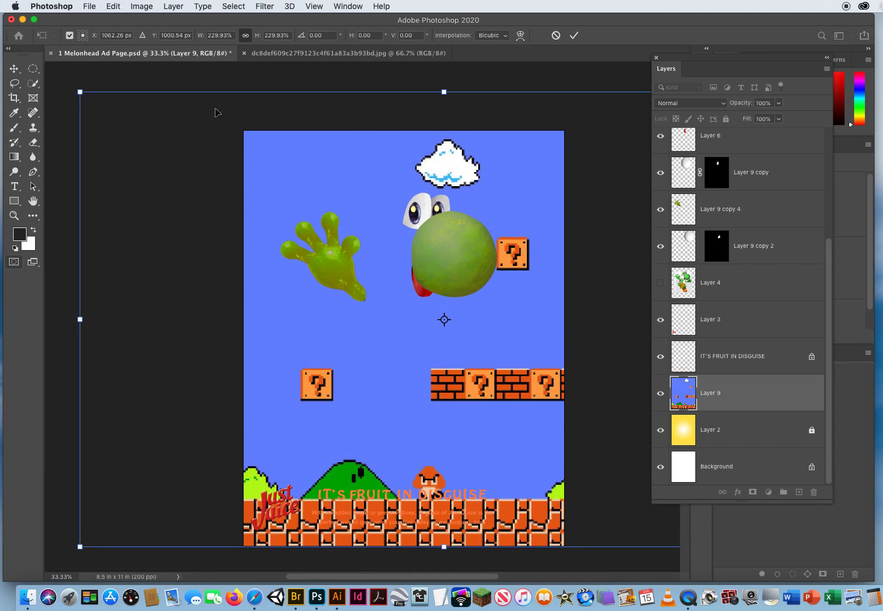
{"action": "left_click_drag", "start_coordinate": [194, 387], "coordinate": [64, 360]}
{"action": "left_click_drag", "start_coordinate": [409, 335], "coordinate": [205, 341]}
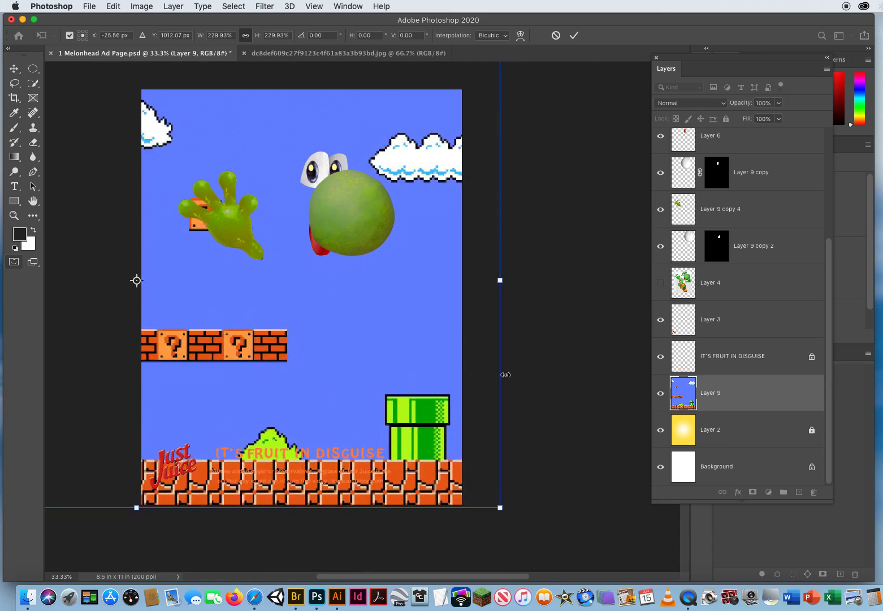
{"action": "key", "text": "Return"}
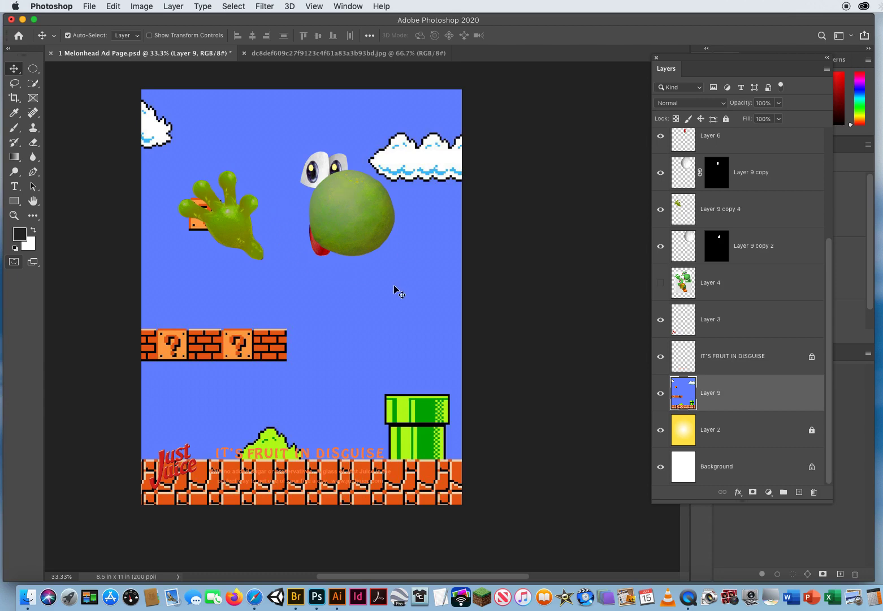
Apply a Gaussian Blur with a radius of about 10 pixels to the game background on Layer 9.
{"action": "left_click", "coordinate": [263, 7]}
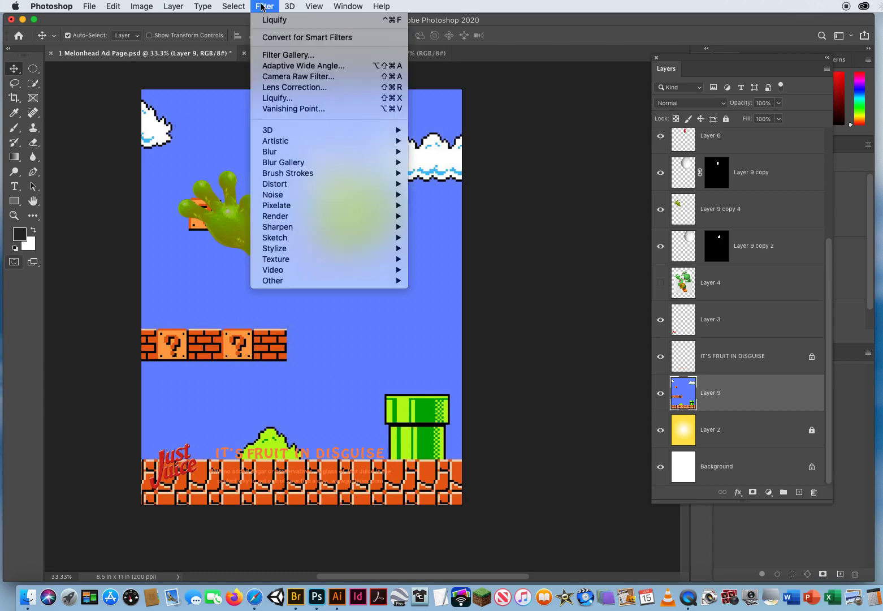
{"action": "mouse_move", "coordinate": [270, 153]}
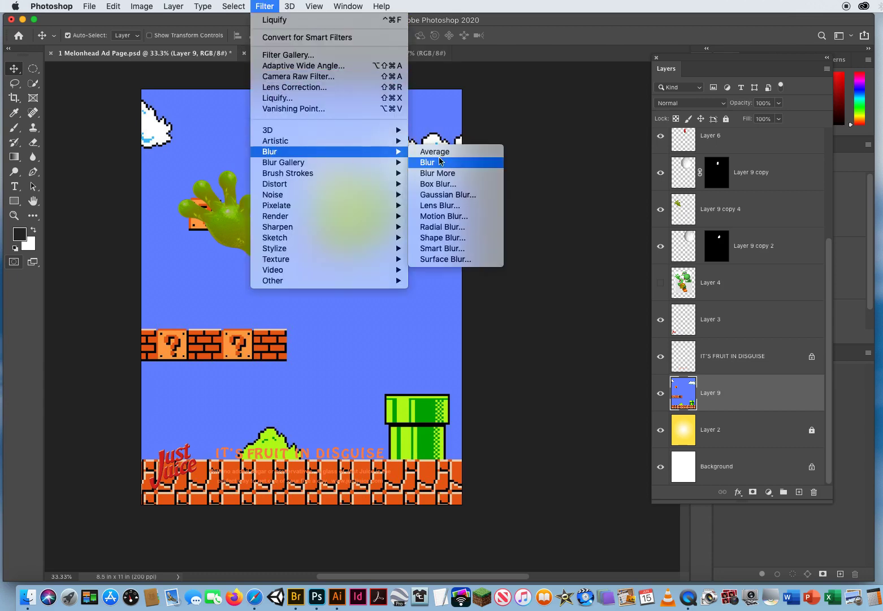
{"action": "left_click", "coordinate": [448, 194]}
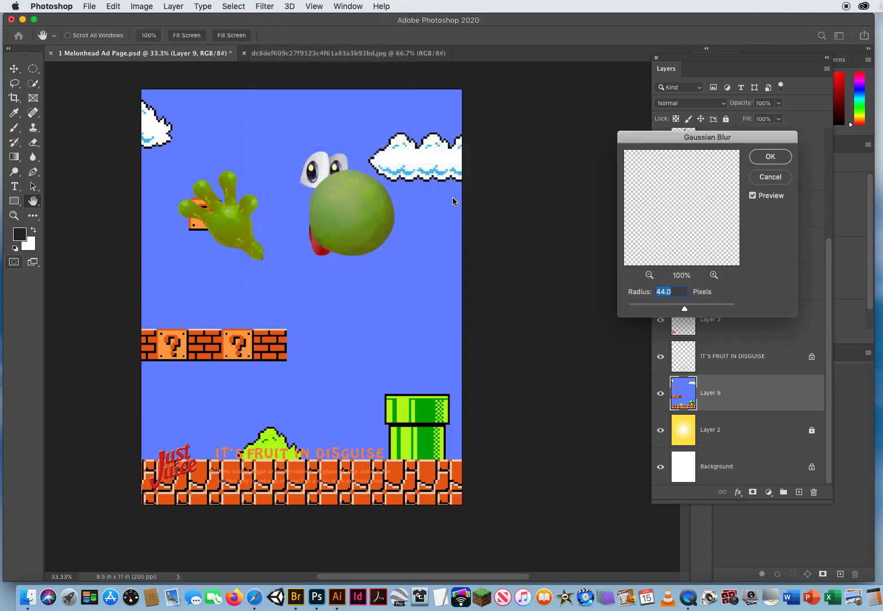
{"action": "mouse_move", "coordinate": [684, 310]}
{"action": "left_mouse_down"}
{"action": "mouse_move", "coordinate": [657, 310]}
{"action": "mouse_move", "coordinate": [672, 310]}
{"action": "left_mouse_up"}
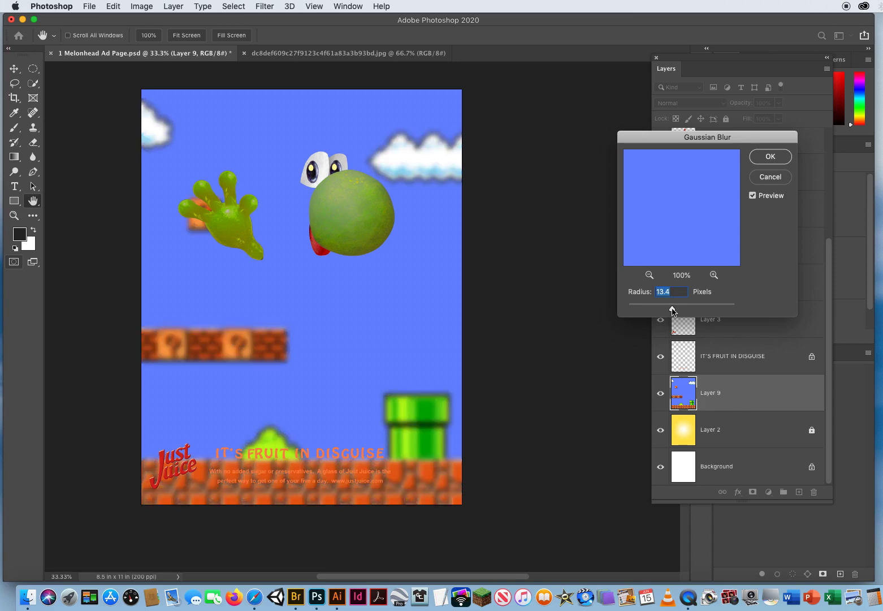
{"action": "left_click_drag", "start_coordinate": [673, 310], "coordinate": [671, 309]}
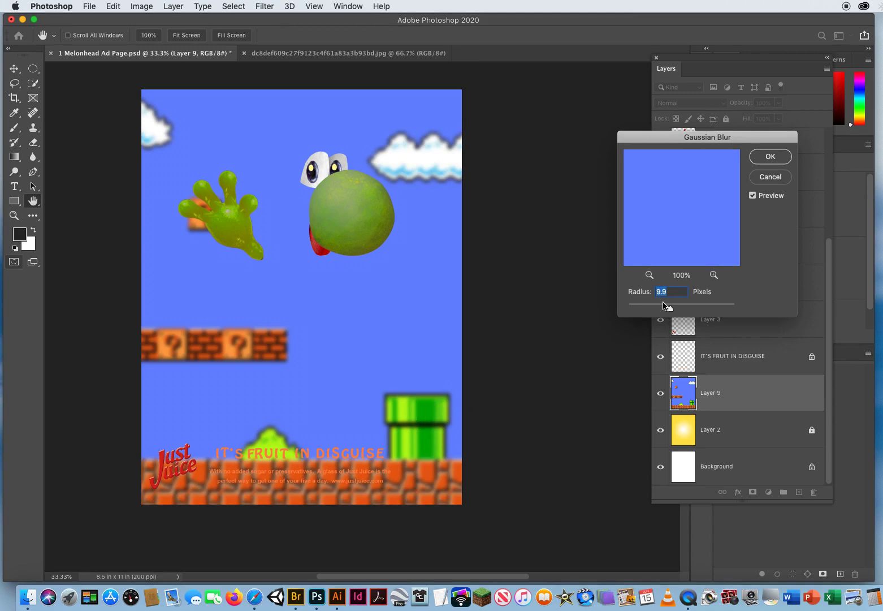
{"action": "left_click_drag", "start_coordinate": [672, 310], "coordinate": [672, 310]}
{"action": "left_click", "coordinate": [769, 157]}
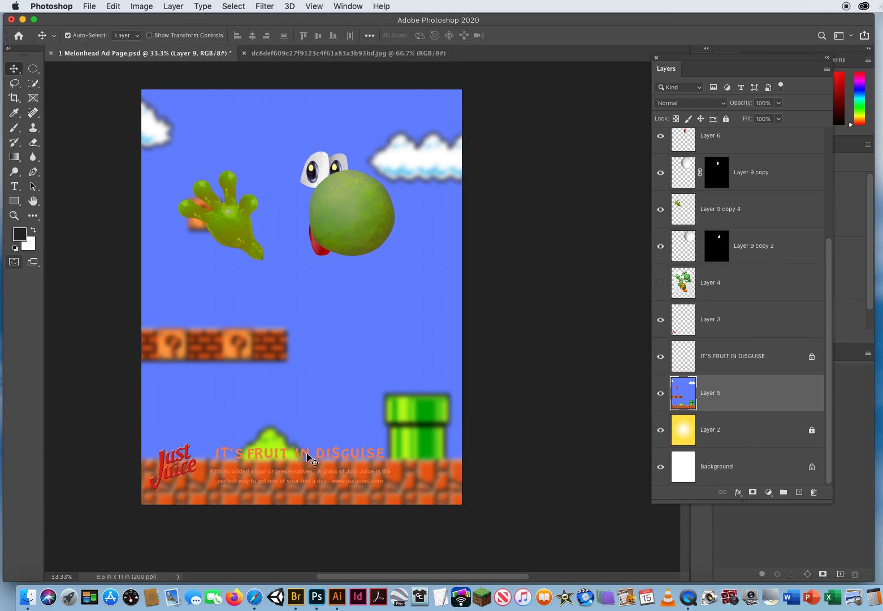
Move the "IT'S FRUIT IN DISGUISE" headline to the top of the page and fill its lettering with white.
{"action": "left_click_drag", "start_coordinate": [308, 457], "coordinate": [314, 108]}
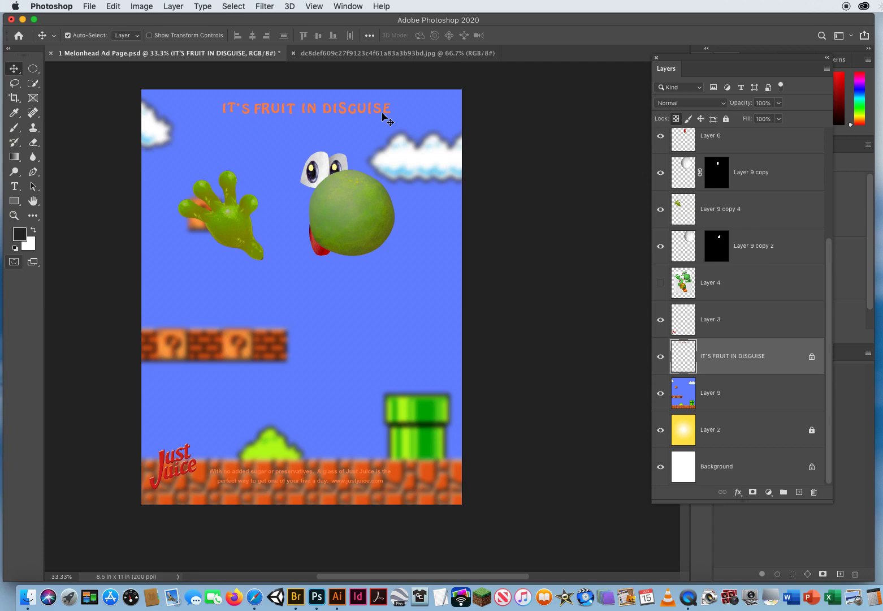
{"action": "left_click", "coordinate": [15, 249]}
{"action": "key", "text": "x"}
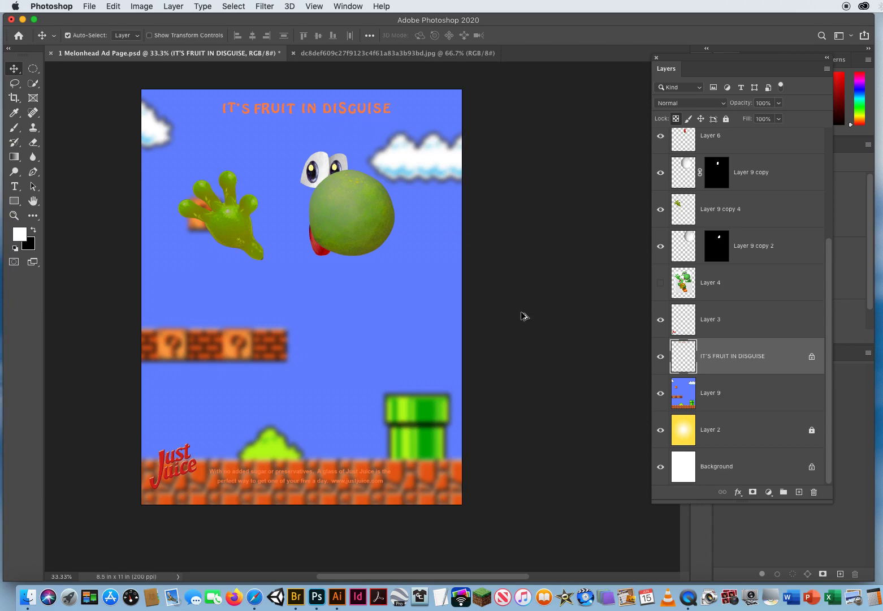
{"action": "key", "text": "alt+BackSpace"}
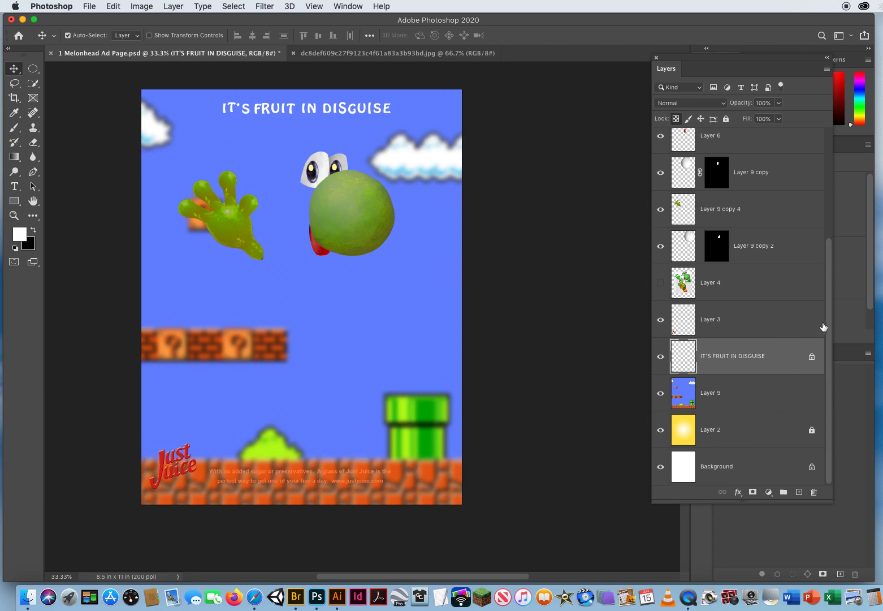
Fill the "With no added sugar or preservatives" caption text with the lime green sampled from the background bush.
{"action": "scroll", "coordinate": [825, 317], "scroll_direction": "up", "scroll_amount": 5}
{"action": "left_click", "coordinate": [691, 146]}
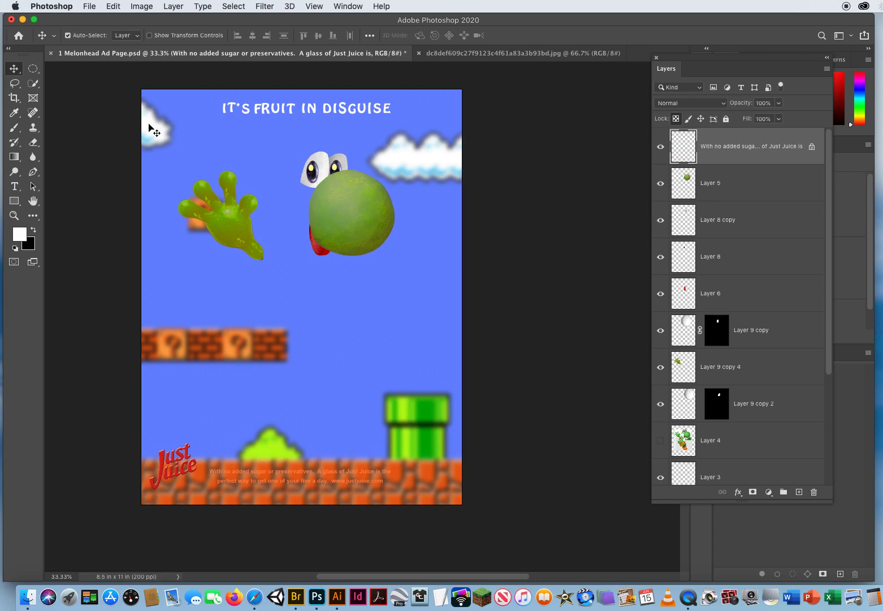
{"action": "left_click", "coordinate": [14, 112]}
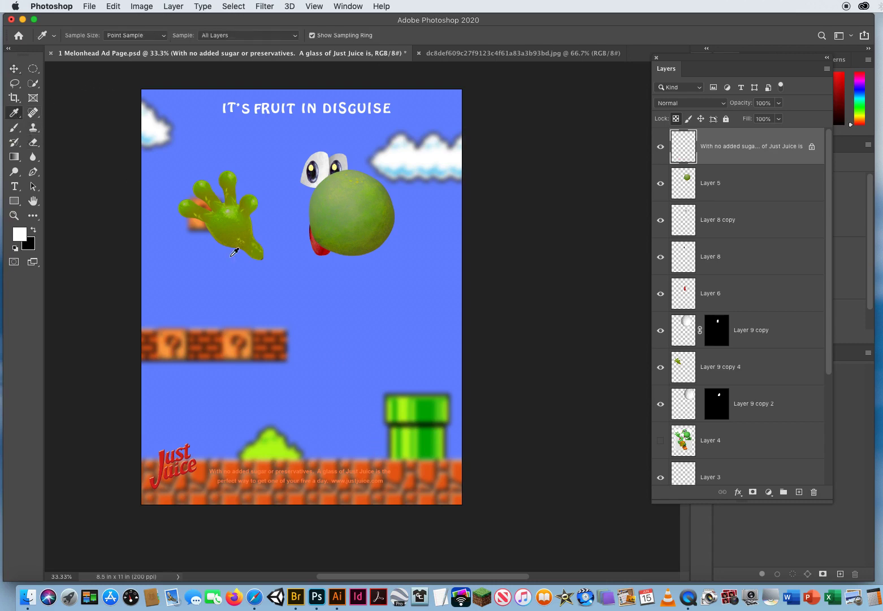
{"action": "left_click", "coordinate": [280, 445]}
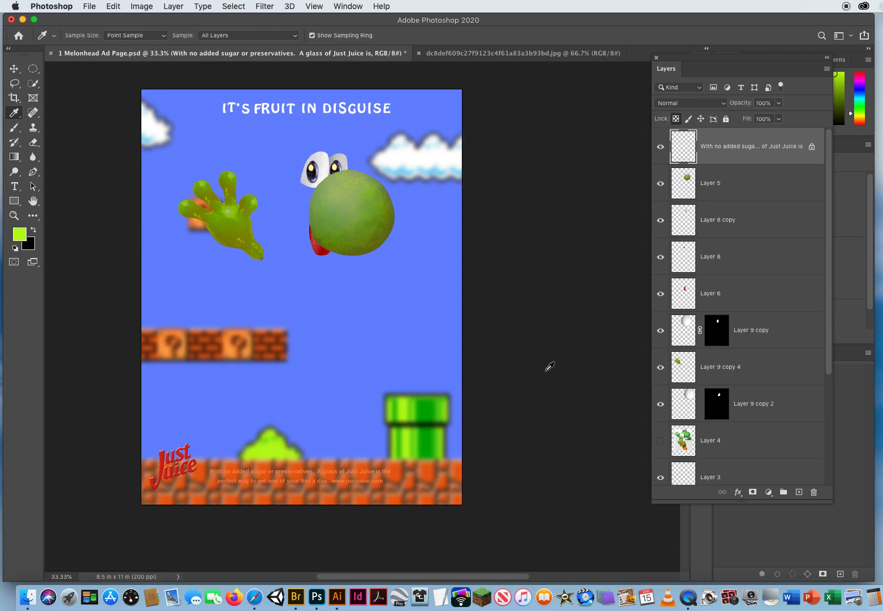
{"action": "key", "text": "alt+BackSpace"}
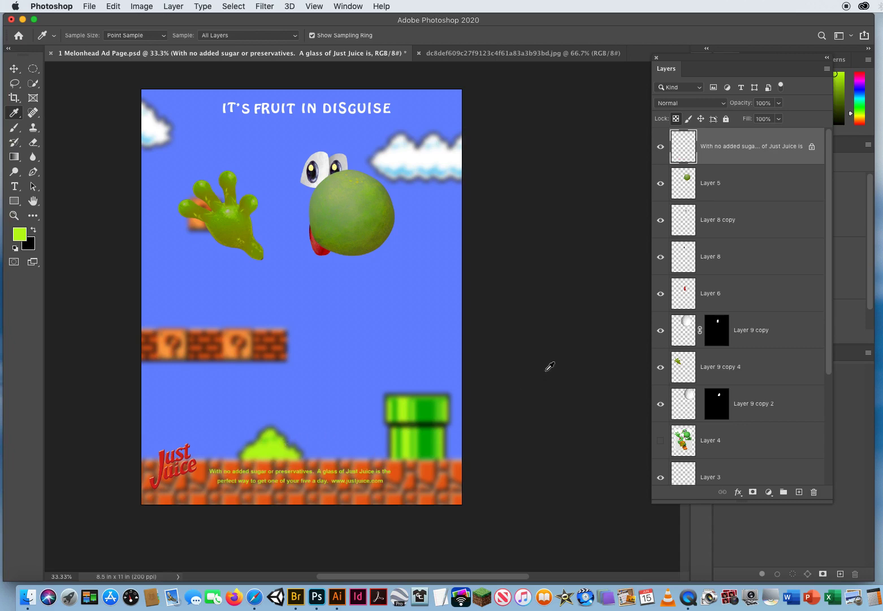
Close the source image of the game background, keeping the Melonhead Ad Page open.
{"action": "left_click", "coordinate": [14, 69]}
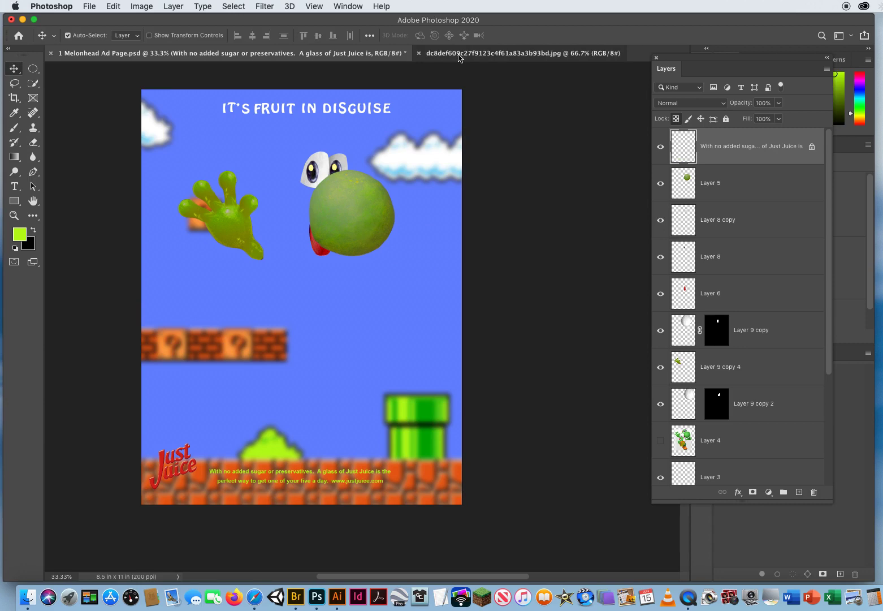
{"action": "left_click", "coordinate": [414, 53]}
{"action": "left_click", "coordinate": [420, 54]}
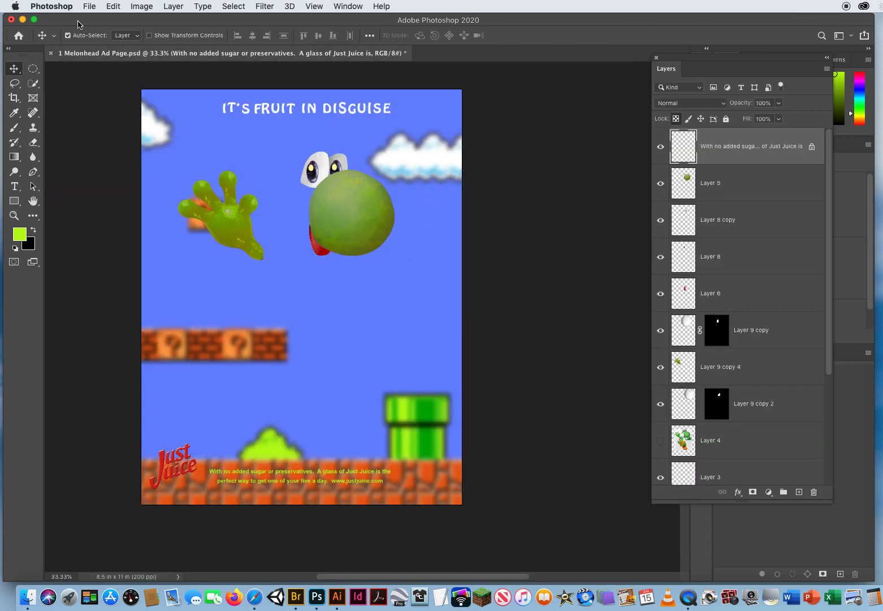
Switch to Adobe Bridge and open Banana.jpg from the 5 Original Fruit Pieces Pics folder in Photoshop.
{"action": "left_click", "coordinate": [90, 6]}
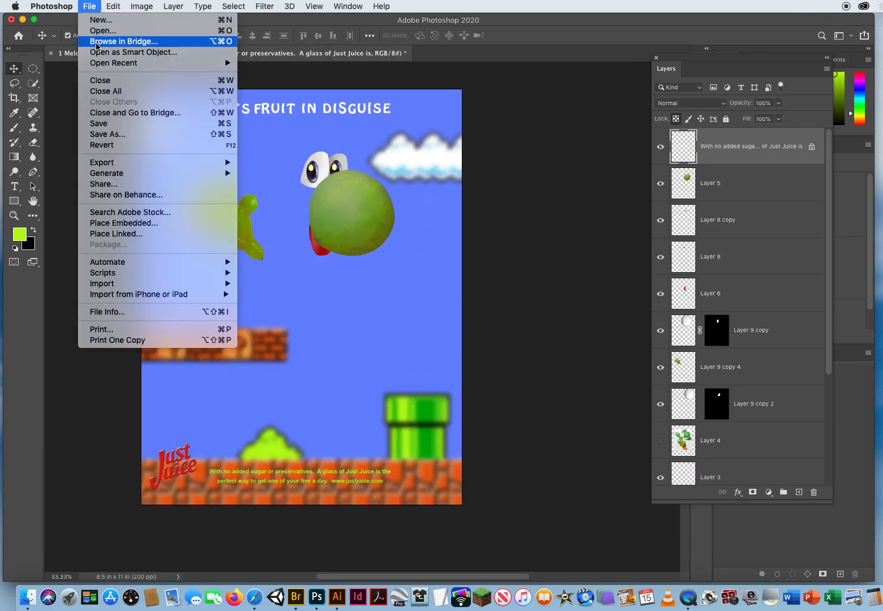
{"action": "left_click", "coordinate": [424, 252]}
{"action": "key", "text": "alt+super+o"}
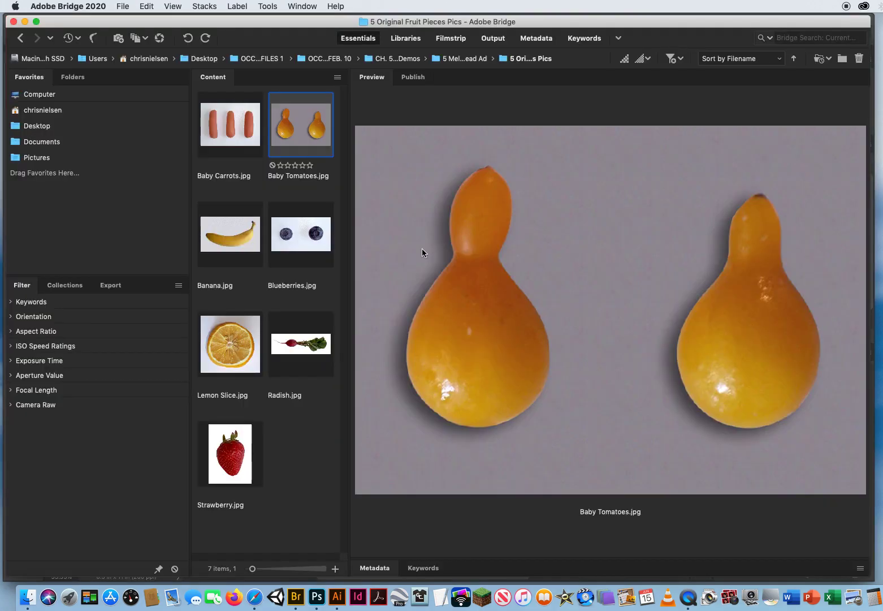
{"action": "left_click", "coordinate": [221, 240]}
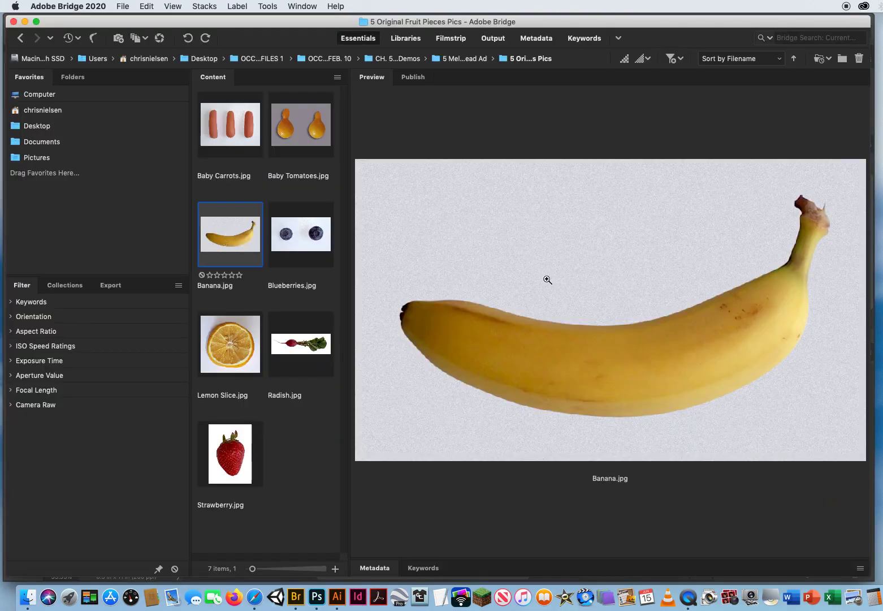
{"action": "double_click", "coordinate": [231, 235]}
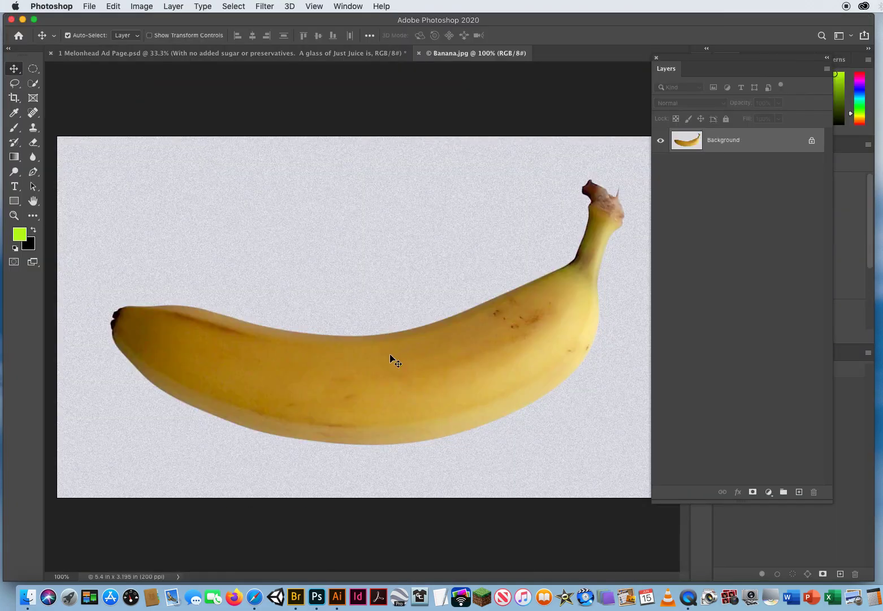
Quick-select the banana, subtract its stem from the selection, and close the banana image.
{"action": "left_click", "coordinate": [33, 83]}
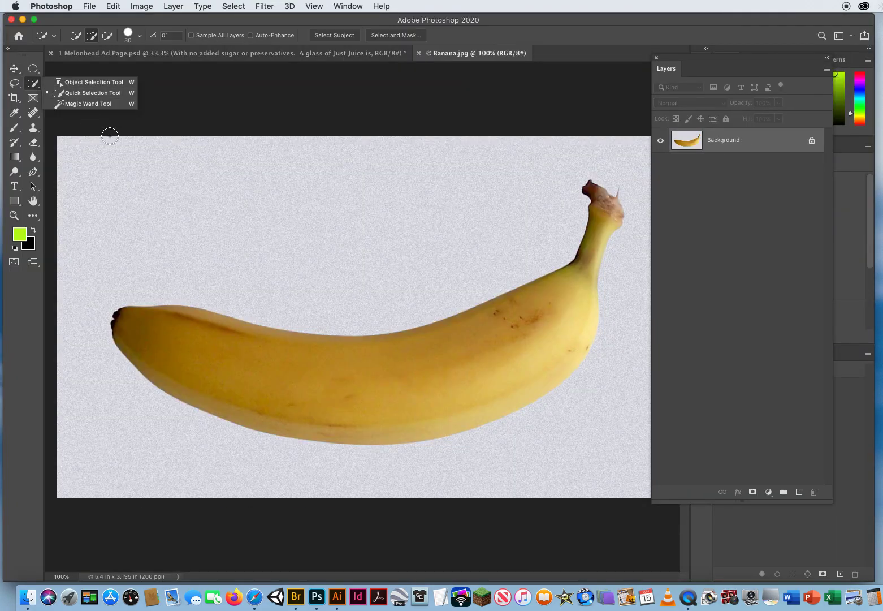
{"action": "mouse_move", "coordinate": [129, 321]}
{"action": "left_mouse_down"}
{"action": "mouse_move", "coordinate": [278, 356]}
{"action": "mouse_move", "coordinate": [421, 364]}
{"action": "mouse_move", "coordinate": [540, 323]}
{"action": "mouse_move", "coordinate": [533, 319]}
{"action": "mouse_move", "coordinate": [543, 320]}
{"action": "mouse_move", "coordinate": [587, 261]}
{"action": "mouse_move", "coordinate": [605, 217]}
{"action": "left_mouse_up"}
{"action": "key", "text": "alt"}
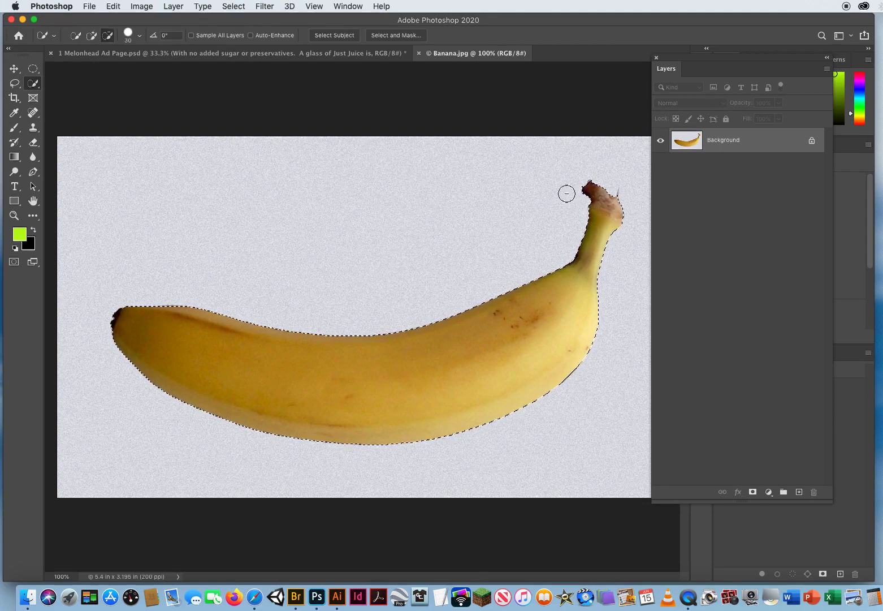
{"action": "left_click_drag", "start_coordinate": [574, 183], "coordinate": [594, 192]}
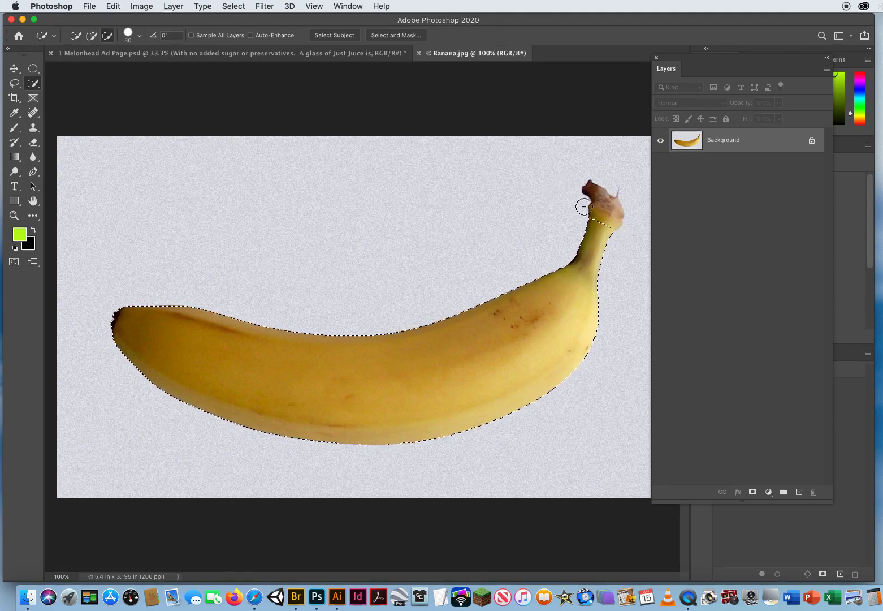
{"action": "mouse_move", "coordinate": [555, 242]}
{"action": "left_mouse_down"}
{"action": "mouse_move", "coordinate": [598, 272]}
{"action": "mouse_move", "coordinate": [615, 306]}
{"action": "left_mouse_up"}
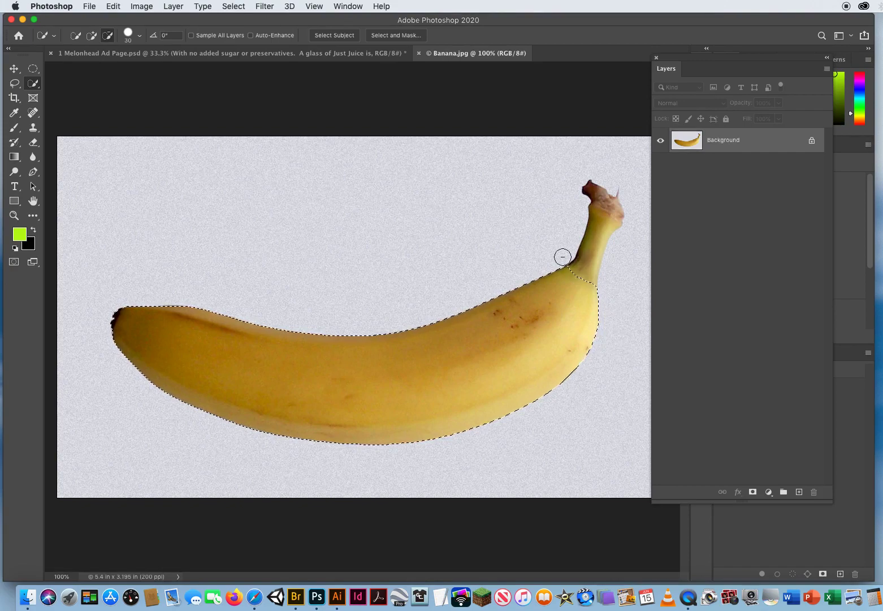
{"action": "left_click_drag", "start_coordinate": [576, 264], "coordinate": [615, 292]}
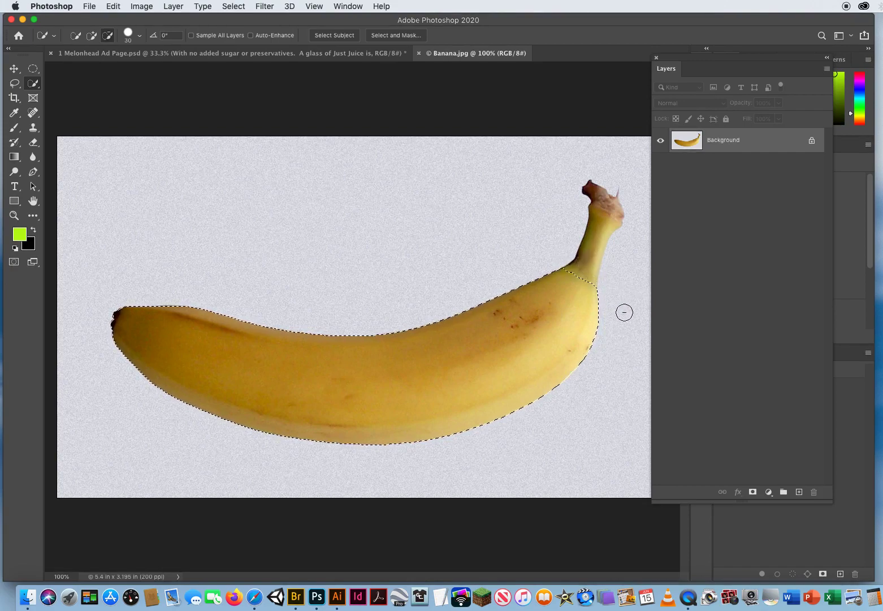
{"action": "left_click", "coordinate": [418, 53]}
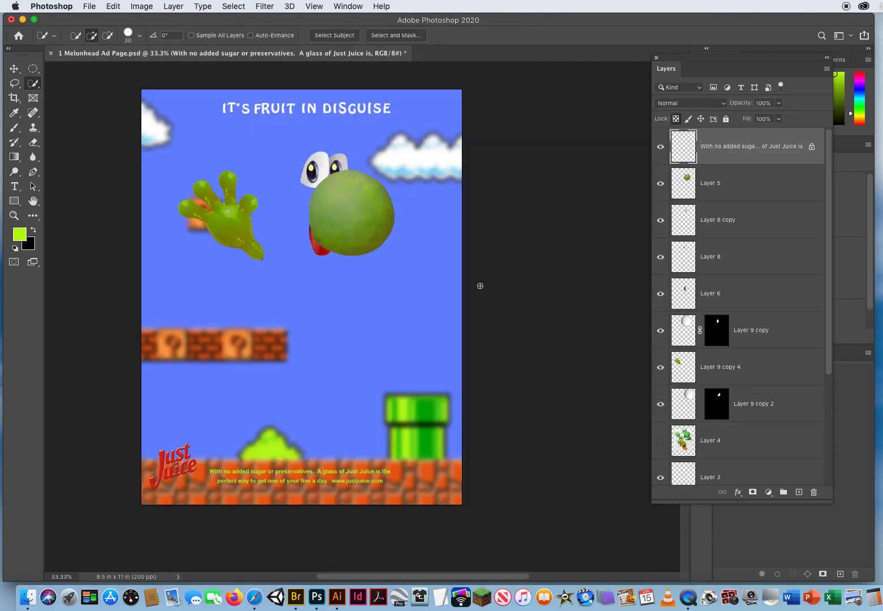
Return to Adobe Bridge and open Baby Carrots.jpg in Photoshop.
{"action": "left_click", "coordinate": [89, 7]}
{"action": "left_click", "coordinate": [96, 41]}
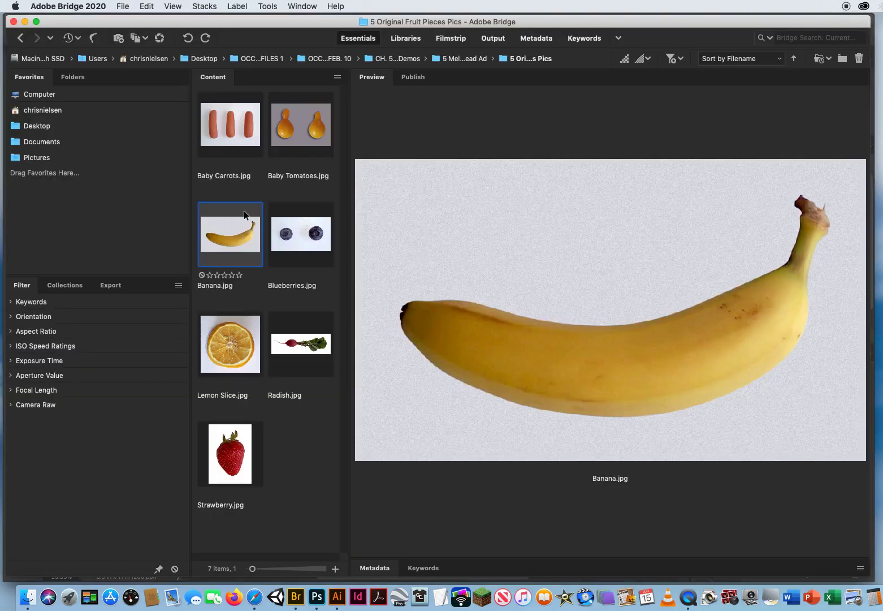
{"action": "left_click", "coordinate": [310, 240]}
{"action": "double_click", "coordinate": [218, 130]}
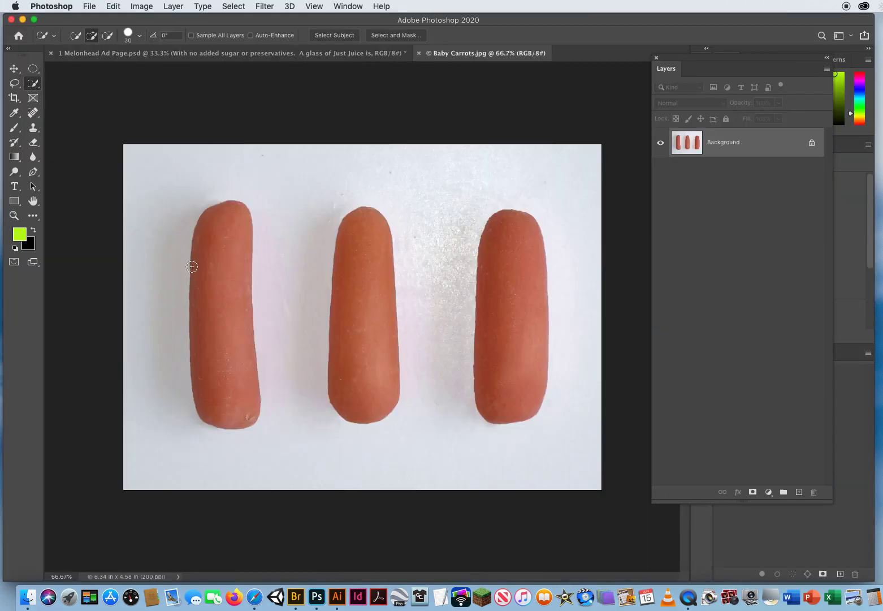
Try copying the middle carrot into the Ad Page with a quick selection, delete the copy, and close the carrots image.
{"action": "left_click_drag", "start_coordinate": [365, 240], "coordinate": [364, 298]}
{"action": "left_click", "coordinate": [14, 69]}
{"action": "left_click_drag", "start_coordinate": [345, 256], "coordinate": [293, 107]}
{"action": "left_click_drag", "start_coordinate": [408, 253], "coordinate": [405, 321]}
{"action": "left_click_drag", "start_coordinate": [759, 152], "coordinate": [814, 494]}
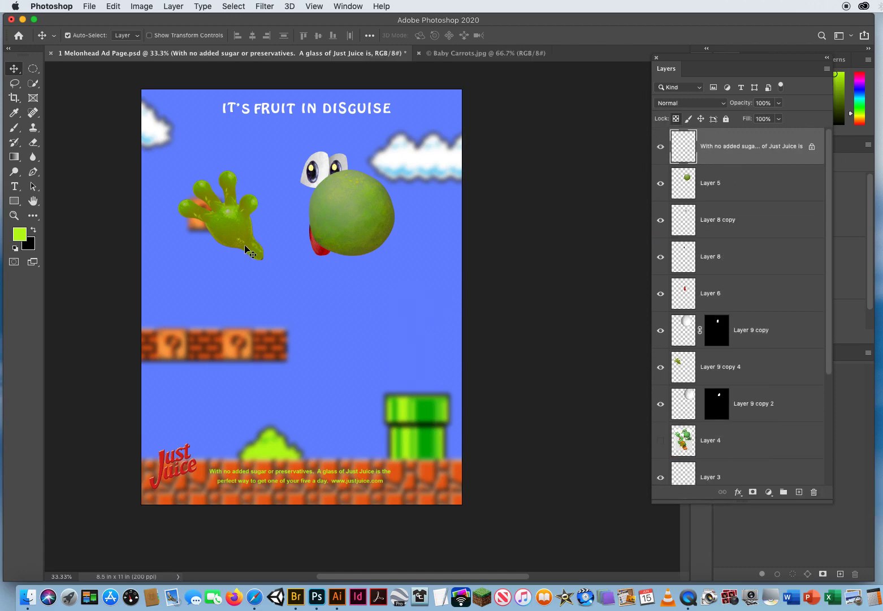
{"action": "left_click", "coordinate": [419, 53]}
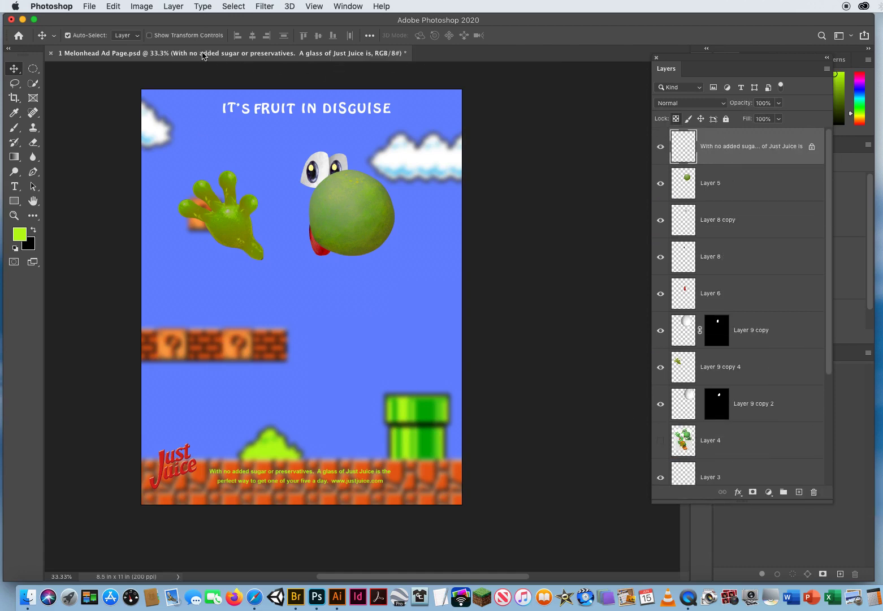
Browse the original fruit pictures in Adobe Bridge, previewing the lemon slice, radish and strawberry.
{"action": "left_click", "coordinate": [89, 7]}
{"action": "left_click", "coordinate": [113, 37]}
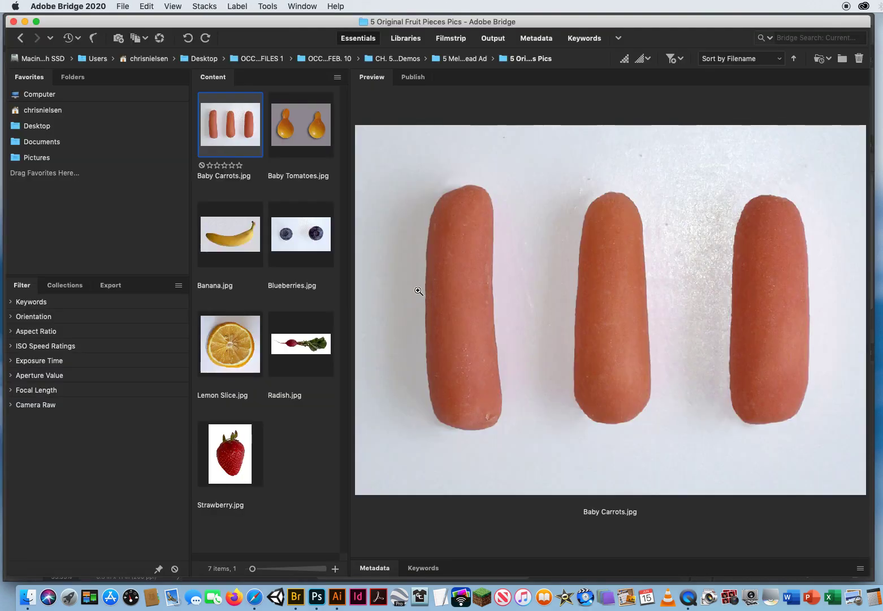
{"action": "left_click", "coordinate": [231, 349]}
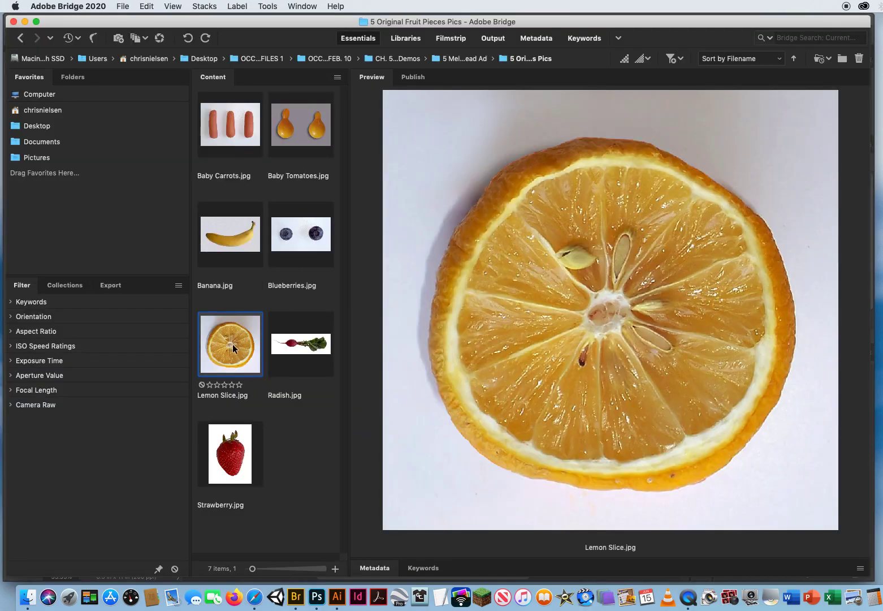
{"action": "left_click", "coordinate": [316, 347]}
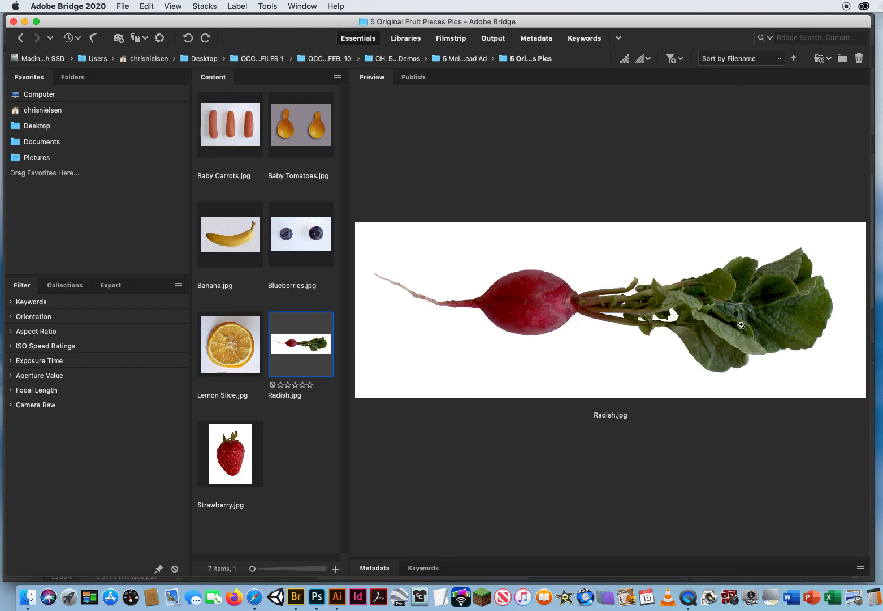
{"action": "left_click", "coordinate": [229, 461]}
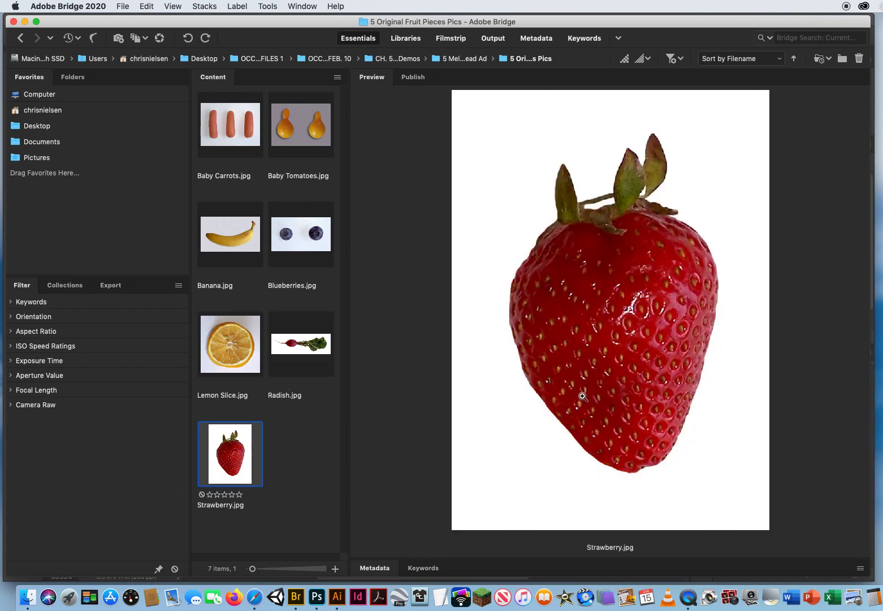
Go to the 6 Additional Pieces Pics folder and open the peaches photo IMG_1422.JPG in Photoshop.
{"action": "left_click", "coordinate": [467, 59]}
{"action": "double_click", "coordinate": [231, 449]}
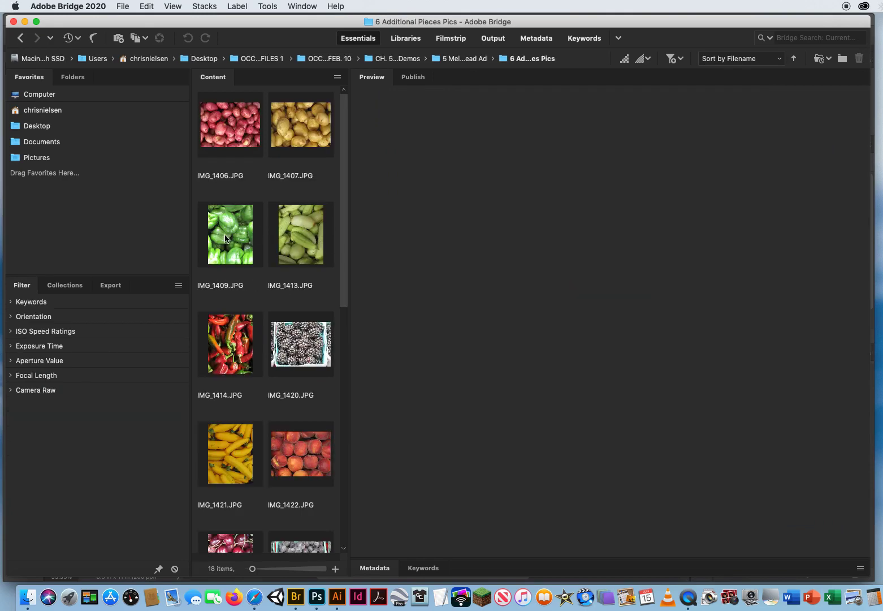
{"action": "left_click", "coordinate": [301, 447]}
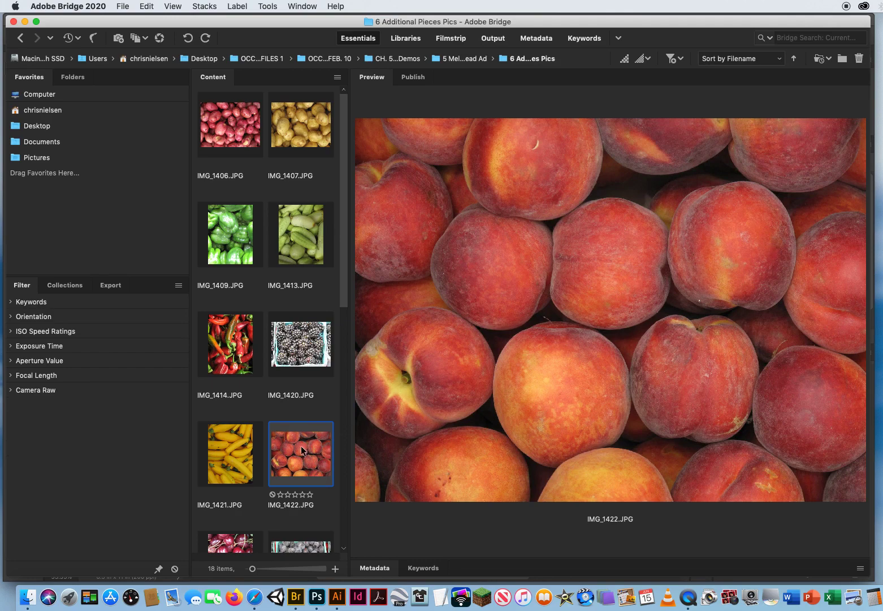
{"action": "double_click", "coordinate": [300, 453]}
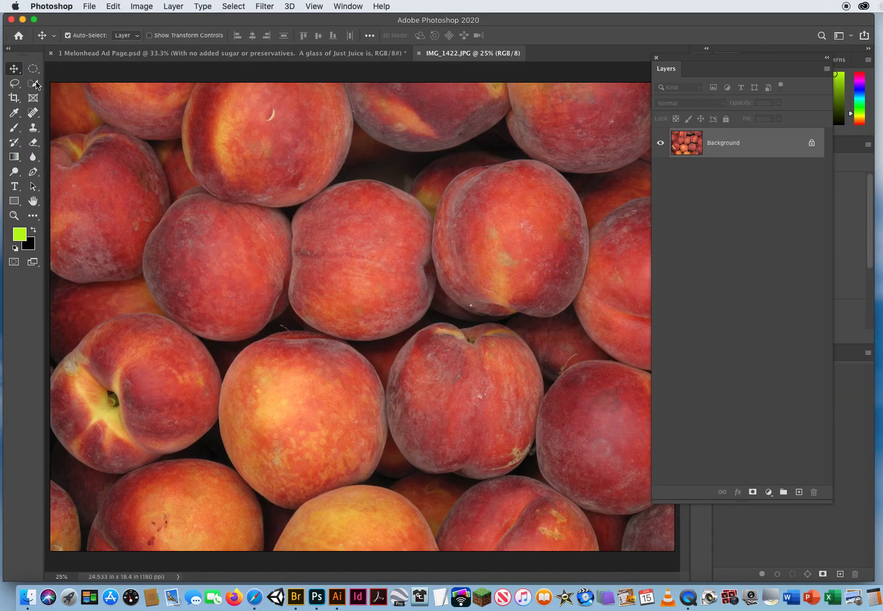
Quick-select the single whole peach in the upper right part of the photo.
{"action": "left_click", "coordinate": [33, 84]}
{"action": "mouse_move", "coordinate": [456, 186]}
{"action": "left_mouse_down"}
{"action": "mouse_move", "coordinate": [521, 172]}
{"action": "mouse_move", "coordinate": [544, 182]}
{"action": "mouse_move", "coordinate": [567, 237]}
{"action": "left_mouse_up"}
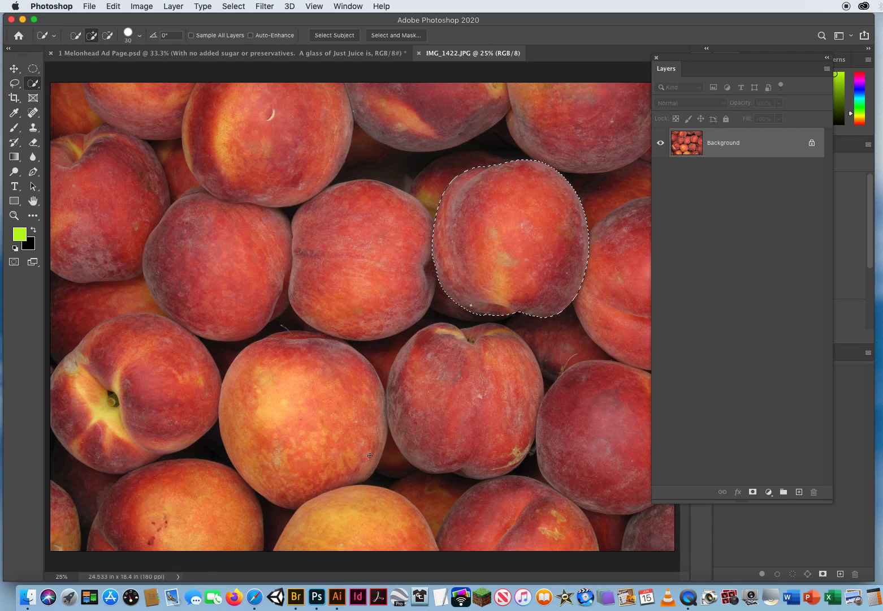
{"action": "left_click", "coordinate": [14, 71]}
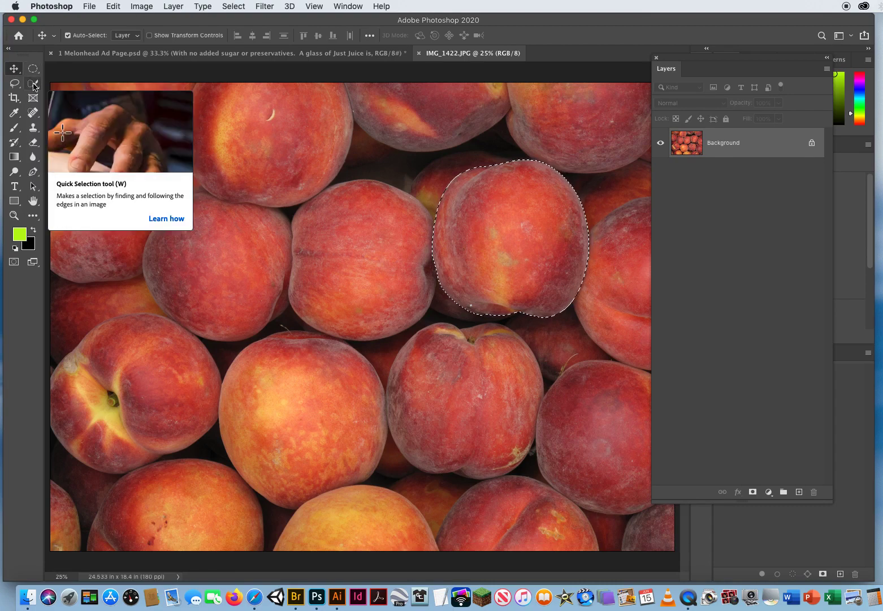
Try extending the quick selection from the selected peach across its neighbouring peaches, and undo the extension.
{"action": "left_click", "coordinate": [34, 83]}
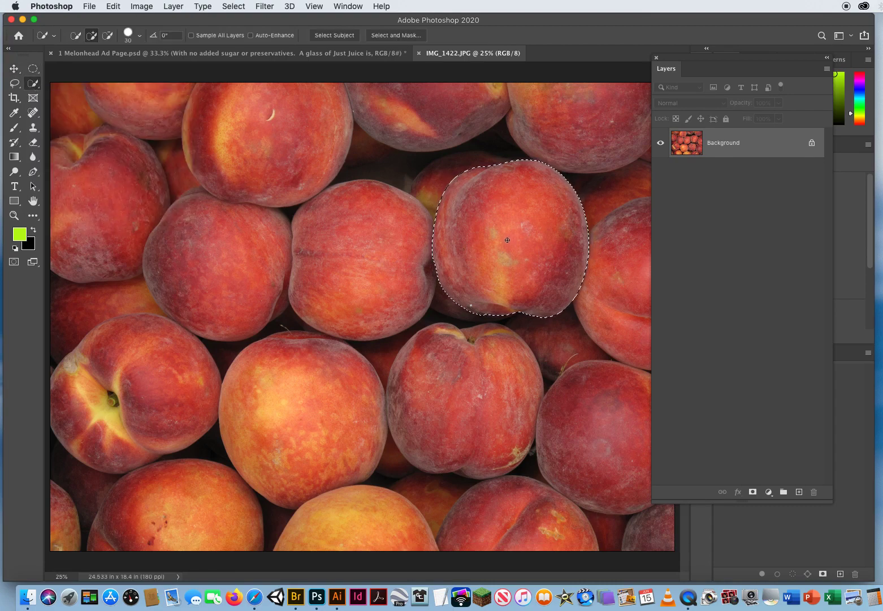
{"action": "mouse_move", "coordinate": [416, 204]}
{"action": "left_mouse_down"}
{"action": "mouse_move", "coordinate": [298, 183]}
{"action": "mouse_move", "coordinate": [169, 192]}
{"action": "mouse_move", "coordinate": [200, 219]}
{"action": "left_mouse_up"}
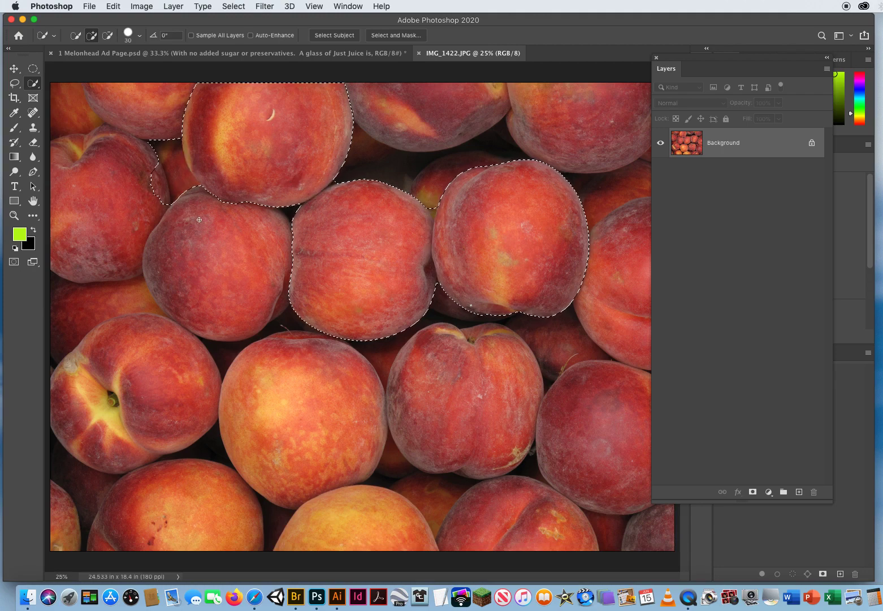
{"action": "left_click", "coordinate": [114, 7]}
{"action": "left_click", "coordinate": [119, 20]}
{"action": "key", "text": "super+z"}
Try moving the peach-shaped selection outline to the upper left peaches with the Lasso tool, and undo the move.
{"action": "left_click", "coordinate": [15, 83]}
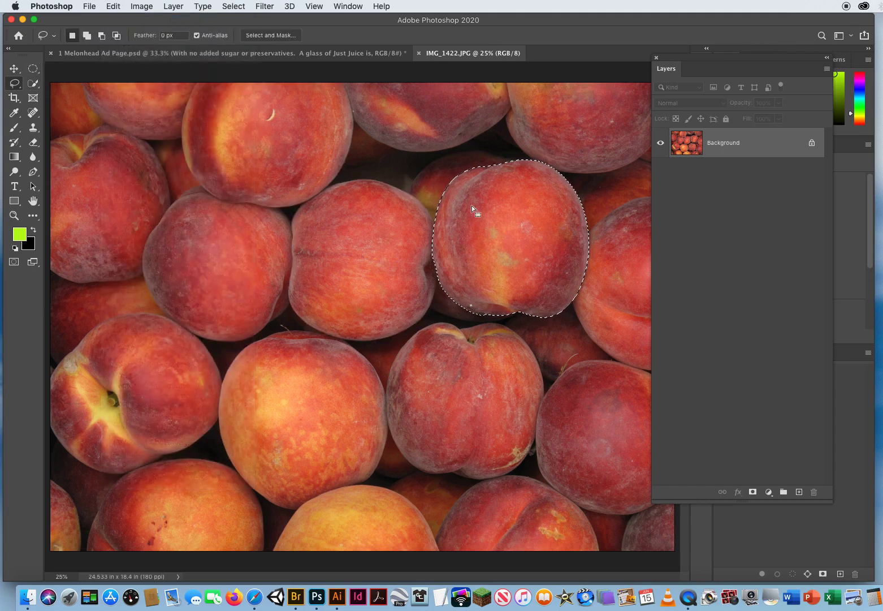
{"action": "mouse_move", "coordinate": [488, 221]}
{"action": "left_mouse_down"}
{"action": "mouse_move", "coordinate": [358, 184]}
{"action": "mouse_move", "coordinate": [189, 182]}
{"action": "left_mouse_up"}
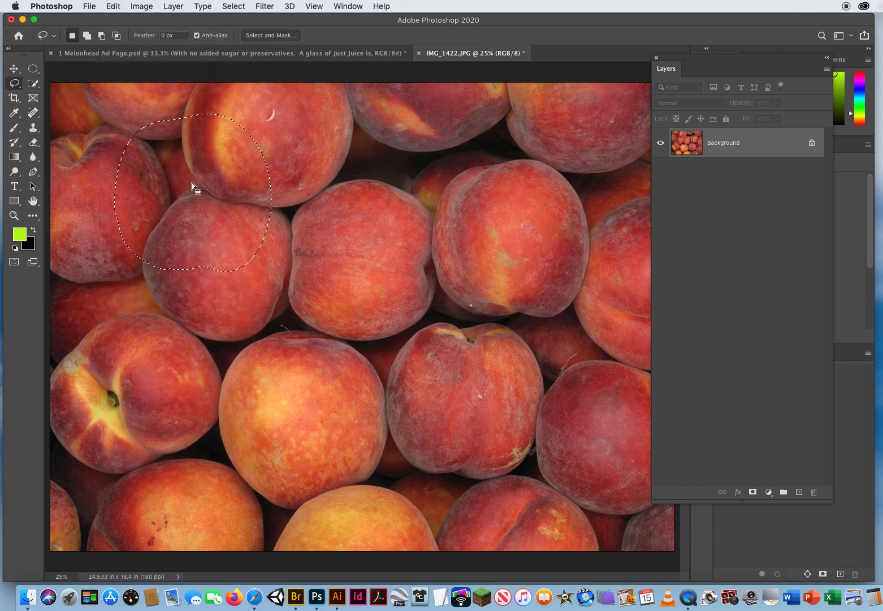
{"action": "left_click", "coordinate": [113, 6]}
{"action": "left_click", "coordinate": [159, 19]}
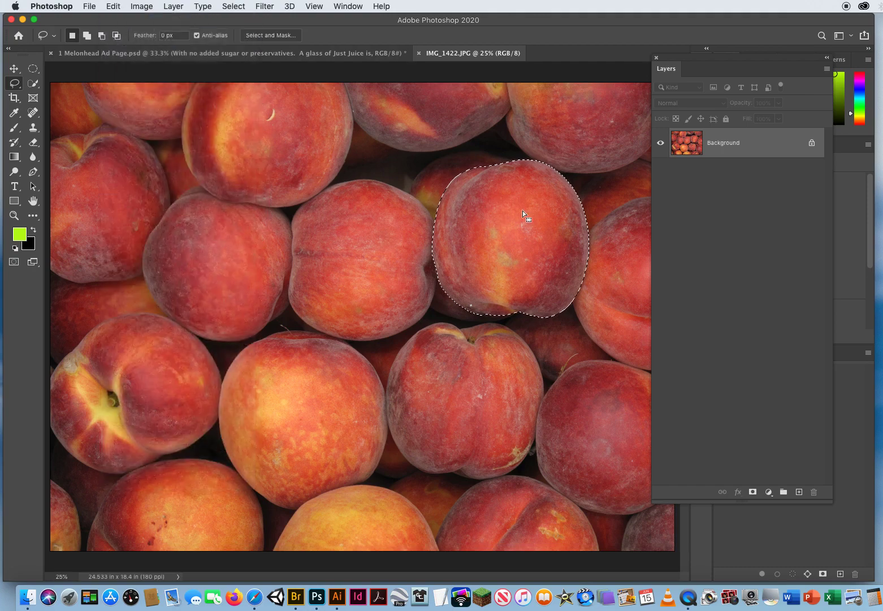
Move the selected peach itself with the Move tool, placing it over the peaches in the upper middle-left of the photo.
{"action": "left_click", "coordinate": [20, 68]}
{"action": "left_click_drag", "start_coordinate": [528, 265], "coordinate": [295, 242]}
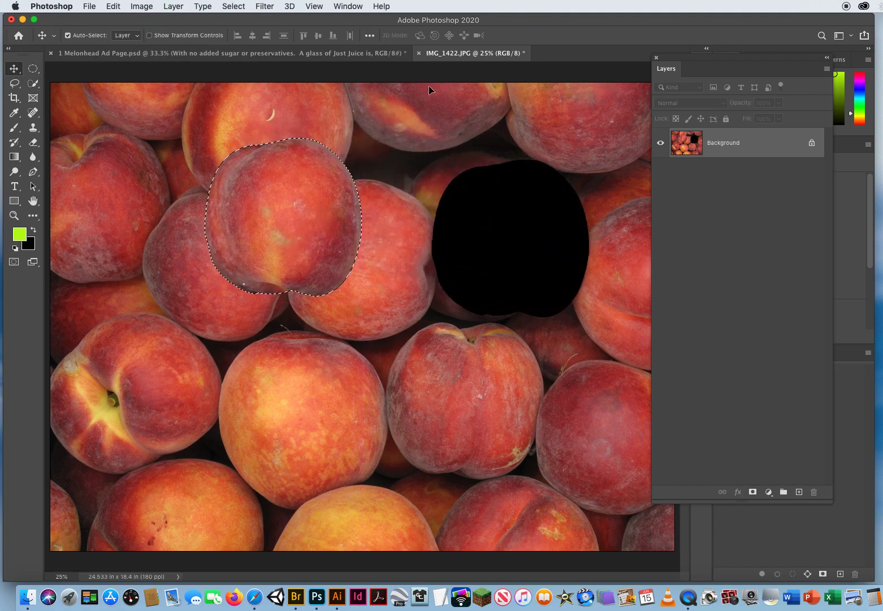
Close the peach photo without saving its changes, and move the Just Juice logo up off the brick ground in the ad page.
{"action": "left_click", "coordinate": [419, 53]}
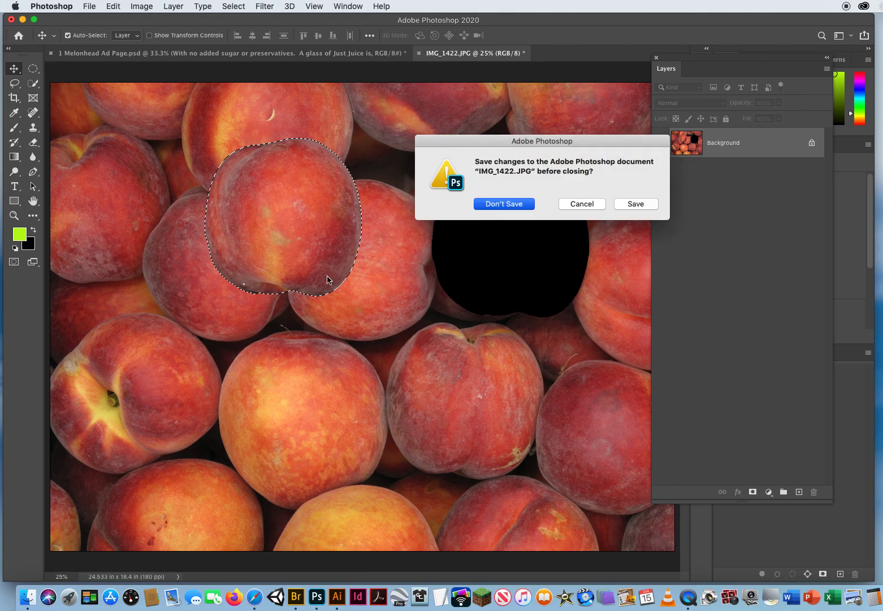
{"action": "key", "text": "Return"}
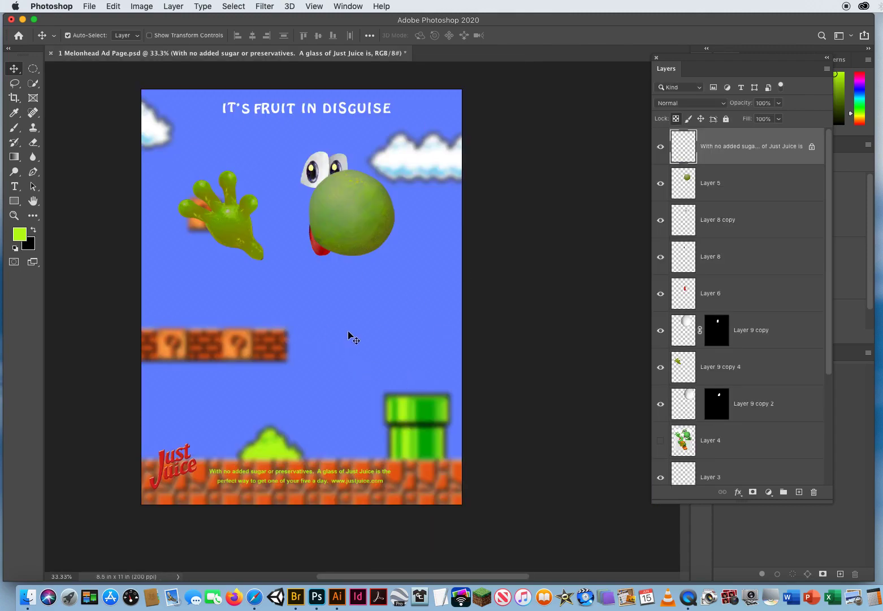
{"action": "left_click_drag", "start_coordinate": [189, 463], "coordinate": [207, 308]}
{"action": "left_click_drag", "start_coordinate": [185, 305], "coordinate": [190, 416]}
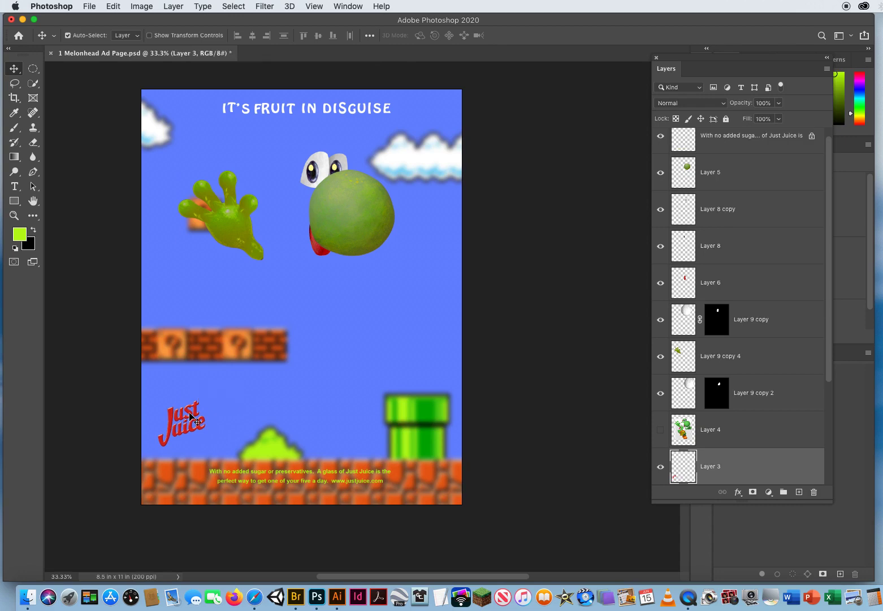
Show the reference character on Layer 4 and hide the Mario background on Layer 9.
{"action": "left_click", "coordinate": [660, 431]}
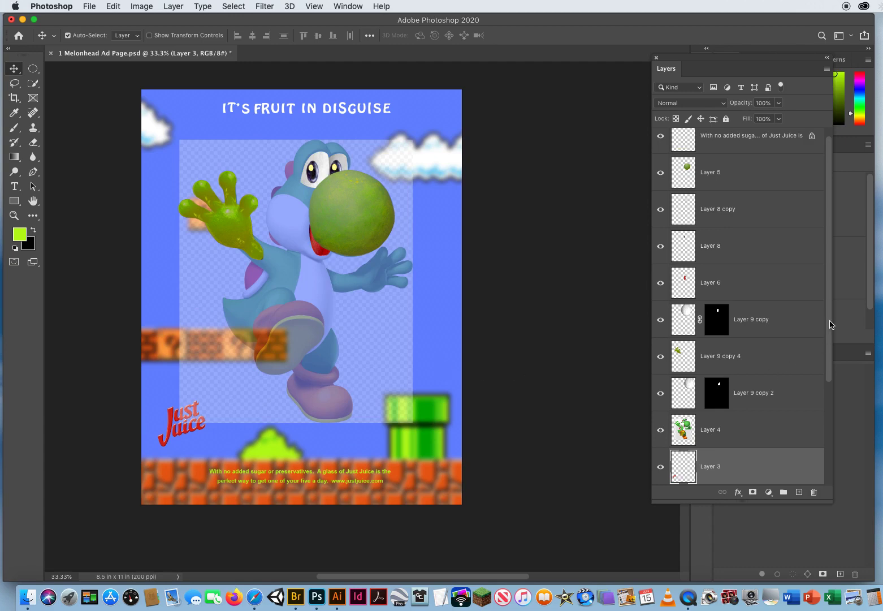
{"action": "left_click_drag", "start_coordinate": [831, 324], "coordinate": [821, 477]}
{"action": "left_click", "coordinate": [661, 393]}
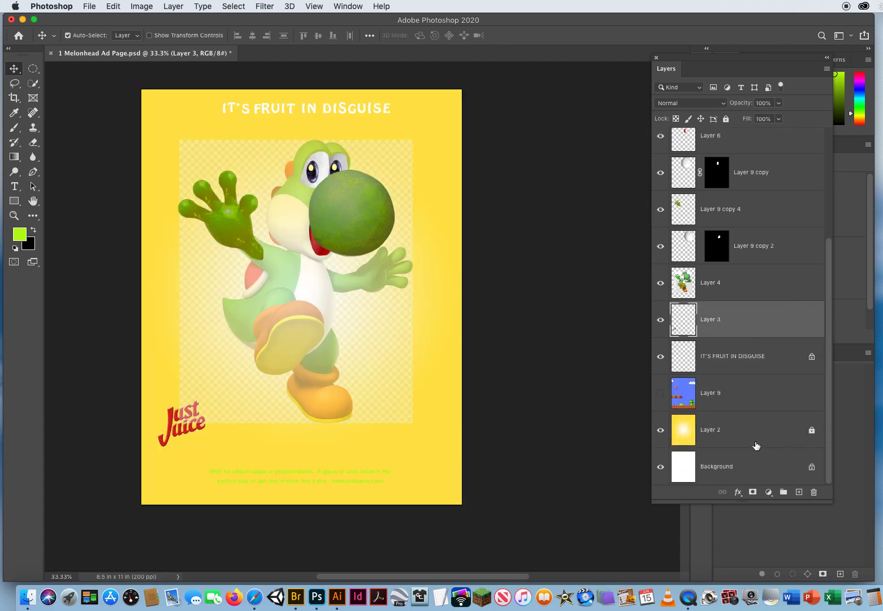
With Layer 9 copy 2 active, outline the sole of the character's raised shoe with the Lasso tool, inside its yellow rim.
{"action": "left_click", "coordinate": [14, 215]}
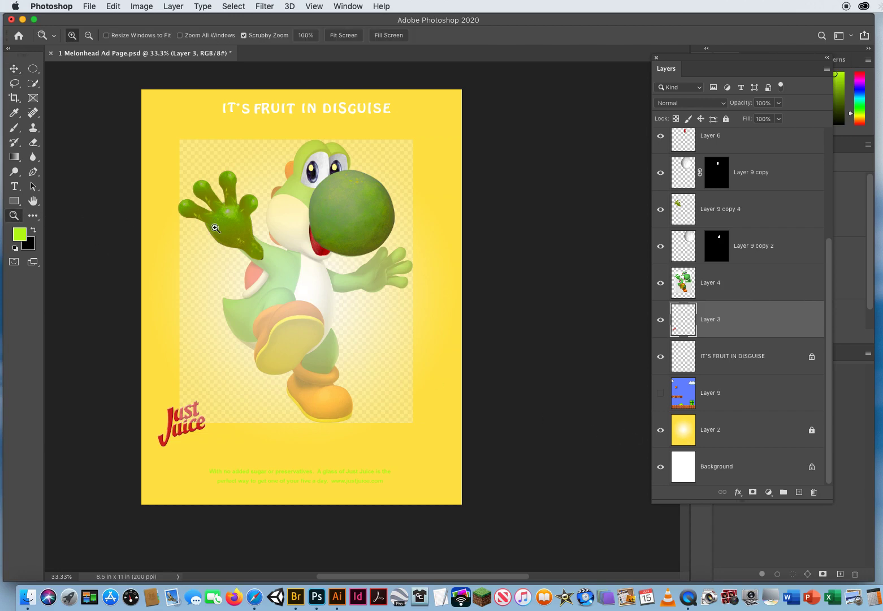
{"action": "left_click", "coordinate": [247, 226]}
{"action": "left_click", "coordinate": [247, 227]}
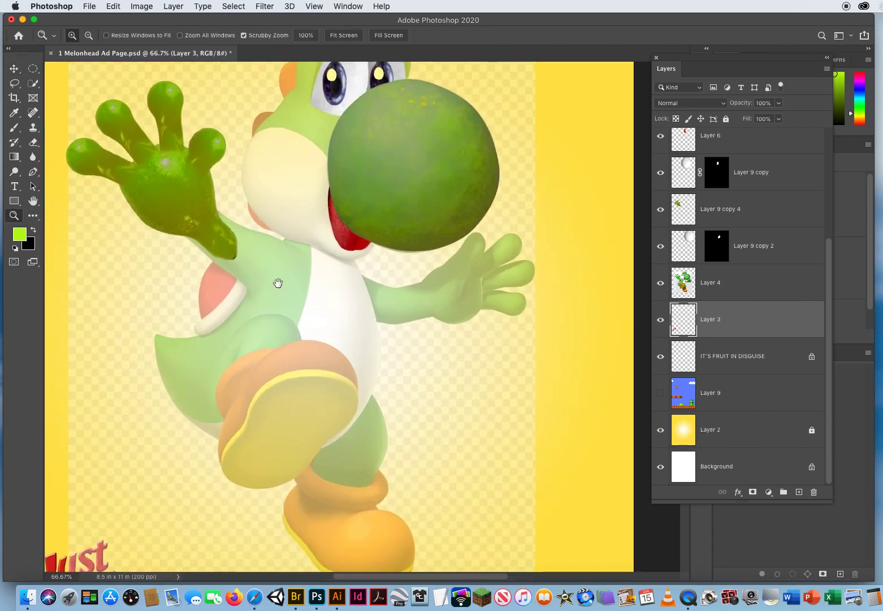
{"action": "left_click_drag", "start_coordinate": [258, 272], "coordinate": [356, 352]}
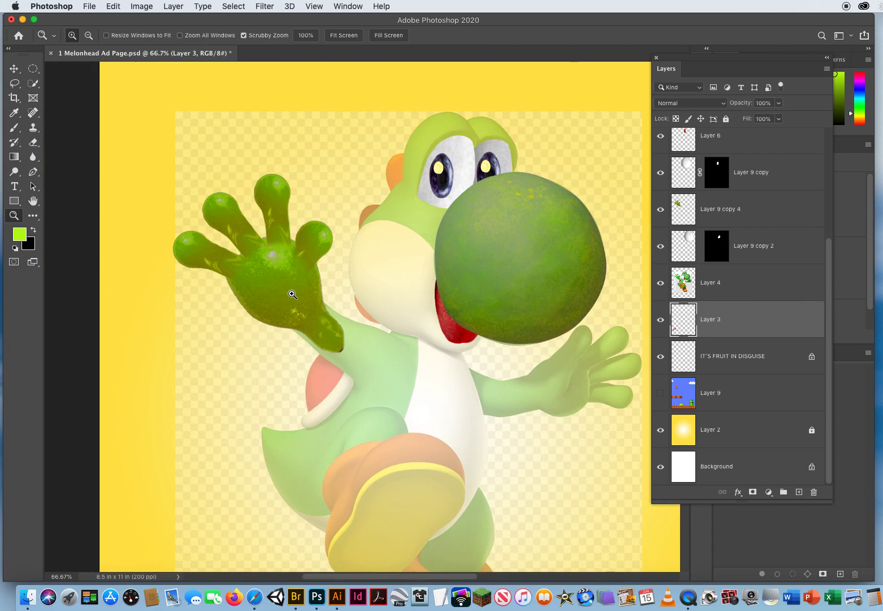
{"action": "left_click", "coordinate": [716, 251]}
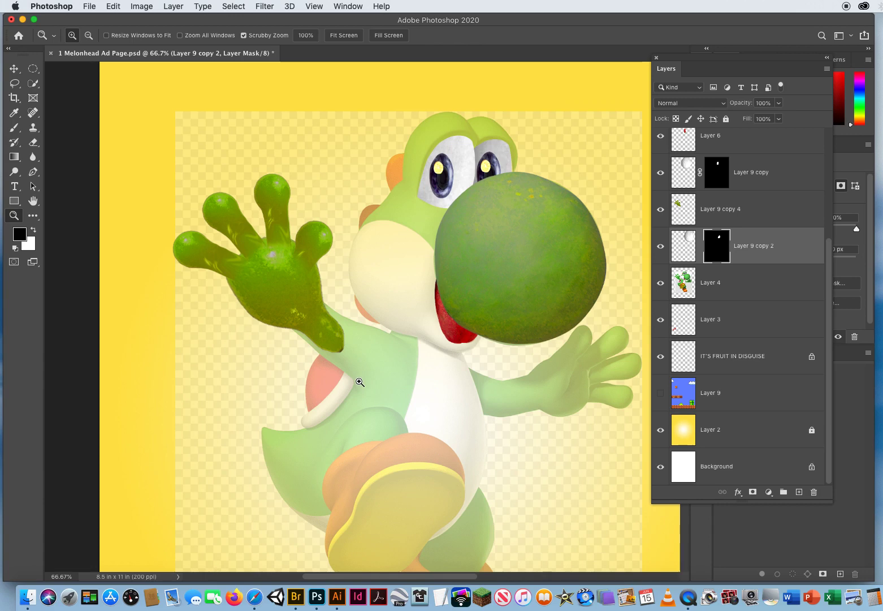
{"action": "left_click", "coordinate": [14, 83]}
{"action": "mouse_move", "coordinate": [418, 342]}
{"action": "left_mouse_down"}
{"action": "mouse_move", "coordinate": [373, 343]}
{"action": "mouse_move", "coordinate": [248, 300]}
{"action": "mouse_move", "coordinate": [300, 233]}
{"action": "mouse_move", "coordinate": [311, 229]}
{"action": "mouse_move", "coordinate": [315, 239]}
{"action": "left_mouse_up"}
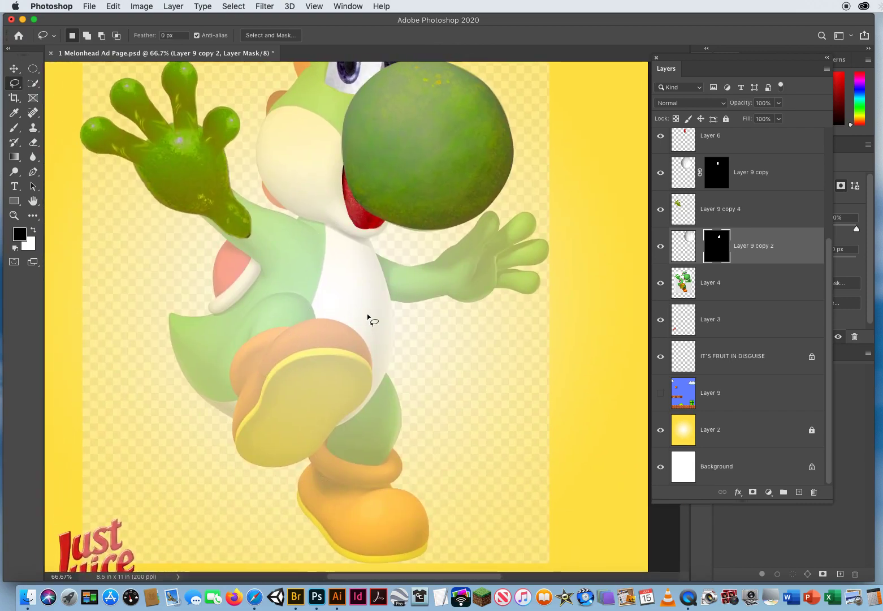
{"action": "scroll", "coordinate": [325, 447], "scroll_direction": "up", "scroll_amount": 5}
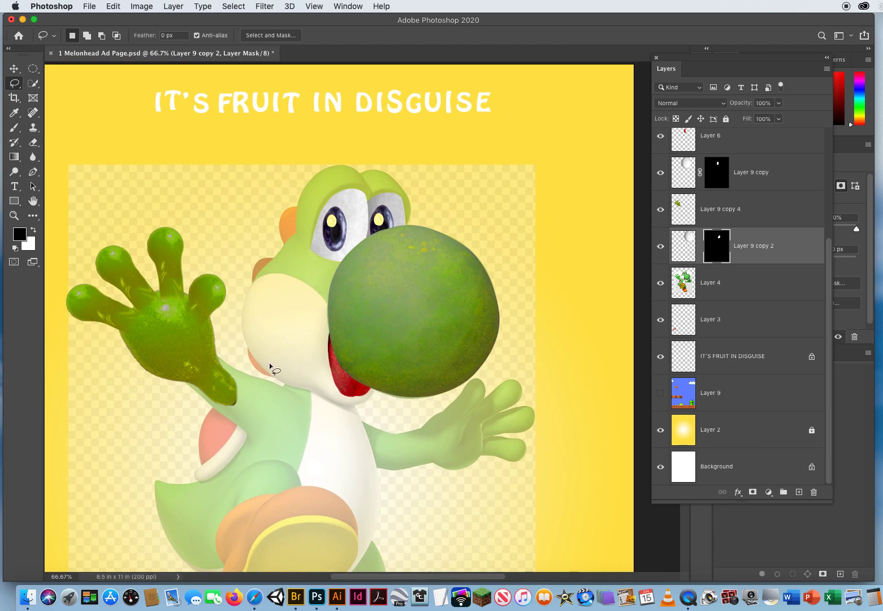
{"action": "scroll", "coordinate": [332, 440], "scroll_direction": "down", "scroll_amount": 5}
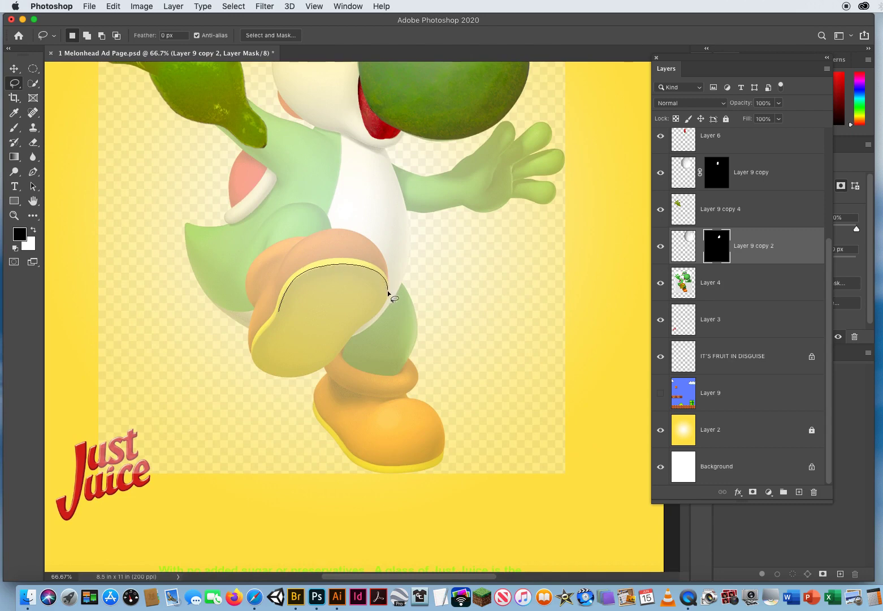
{"action": "mouse_move", "coordinate": [375, 318]}
{"action": "left_mouse_down"}
{"action": "mouse_move", "coordinate": [329, 366]}
{"action": "mouse_move", "coordinate": [273, 377]}
{"action": "left_mouse_up"}
{"action": "left_click_drag", "start_coordinate": [278, 319], "coordinate": [280, 314]}
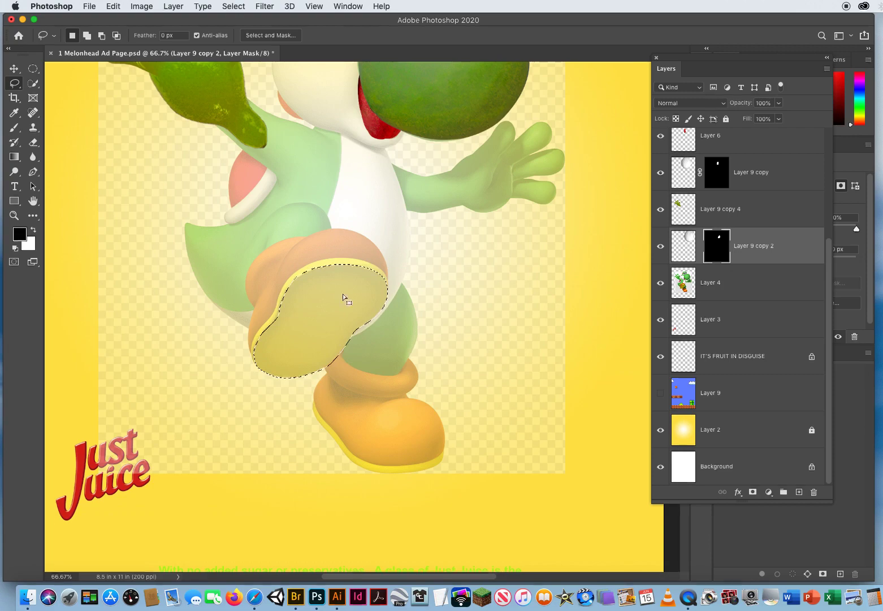
Browse in Adobe Bridge to the folder 5 Original Fruit Pieces Pics and open Banana.jpg.
{"action": "left_click", "coordinate": [90, 6]}
{"action": "left_click", "coordinate": [124, 41]}
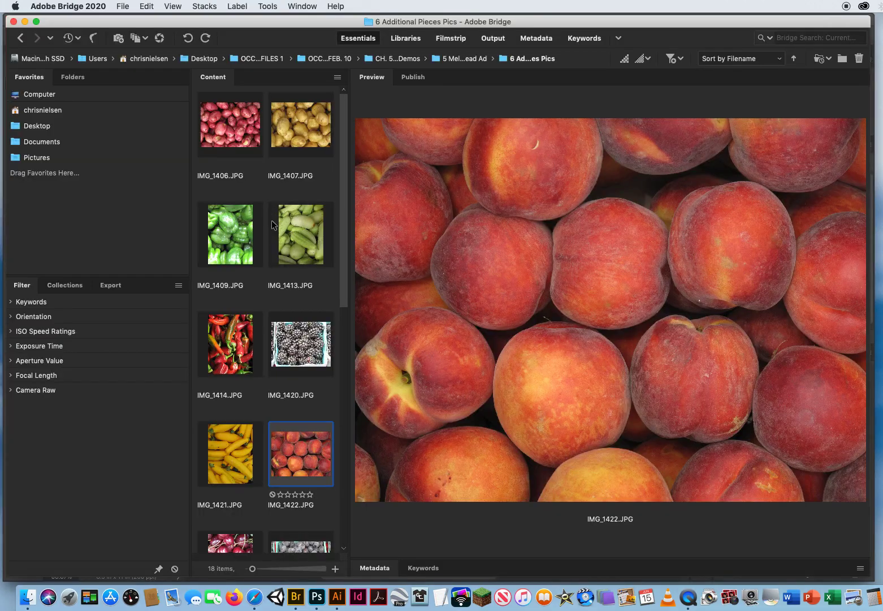
{"action": "left_click", "coordinate": [473, 59]}
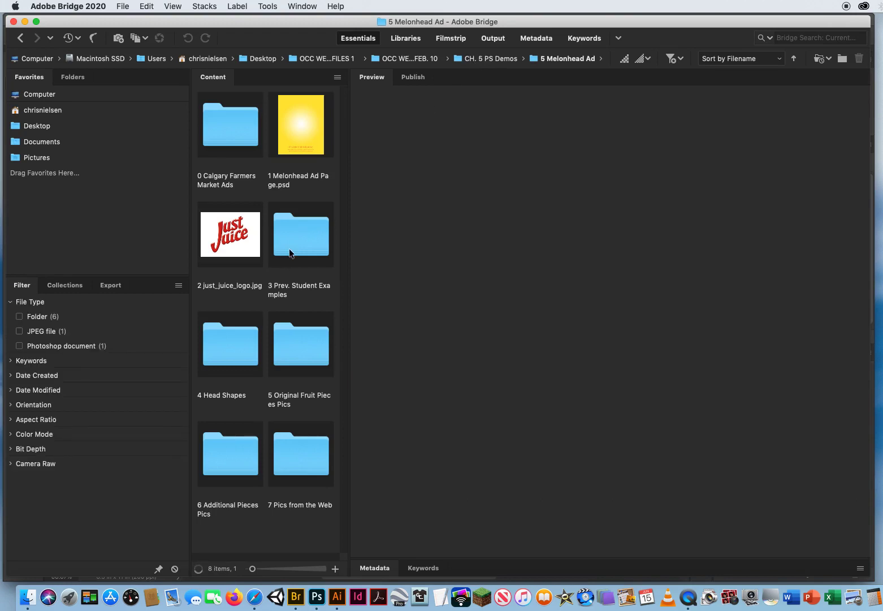
{"action": "double_click", "coordinate": [292, 347]}
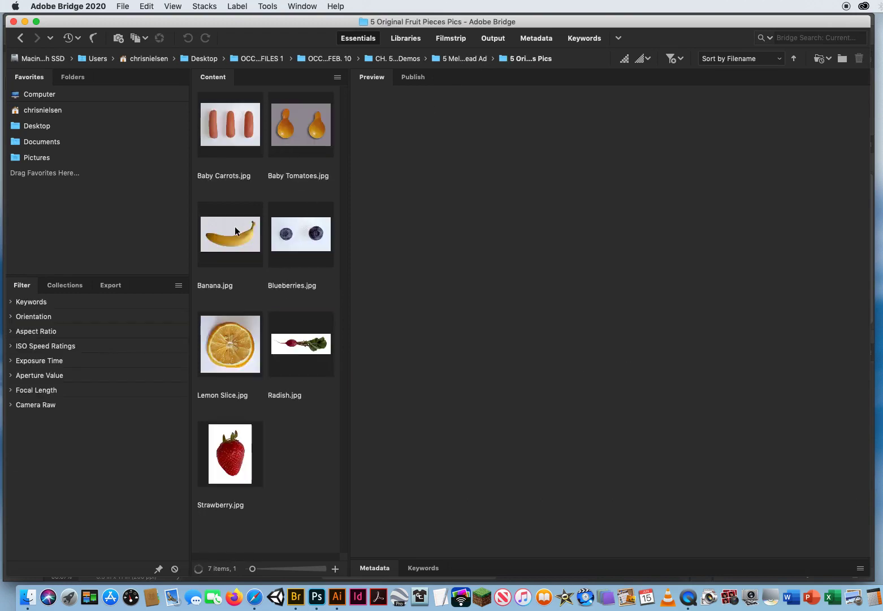
{"action": "left_click", "coordinate": [233, 233]}
{"action": "double_click", "coordinate": [233, 233]}
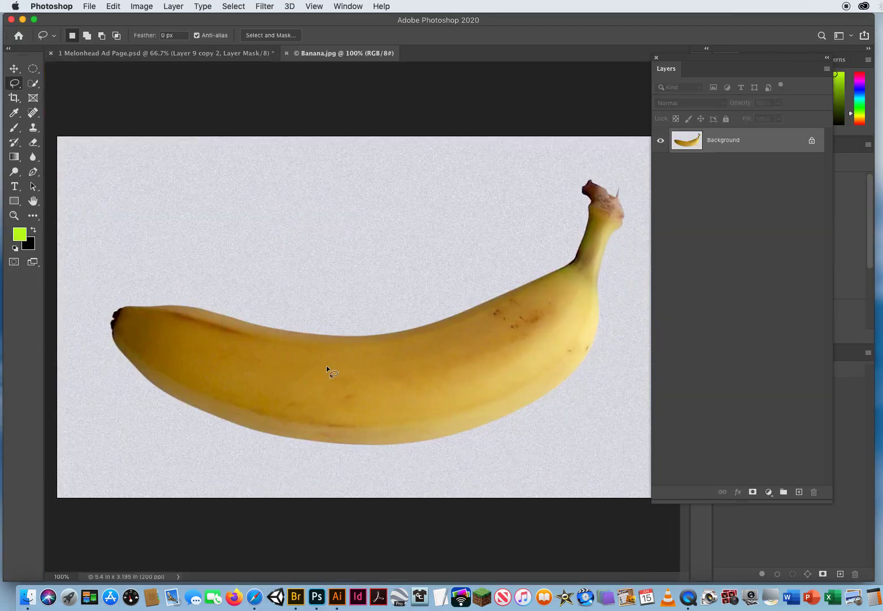
Quick-select the banana's body without the stem and copy it.
{"action": "left_click", "coordinate": [34, 83]}
{"action": "mouse_move", "coordinate": [140, 324]}
{"action": "left_mouse_down"}
{"action": "mouse_move", "coordinate": [193, 349]}
{"action": "mouse_move", "coordinate": [334, 375]}
{"action": "mouse_move", "coordinate": [452, 362]}
{"action": "left_mouse_up"}
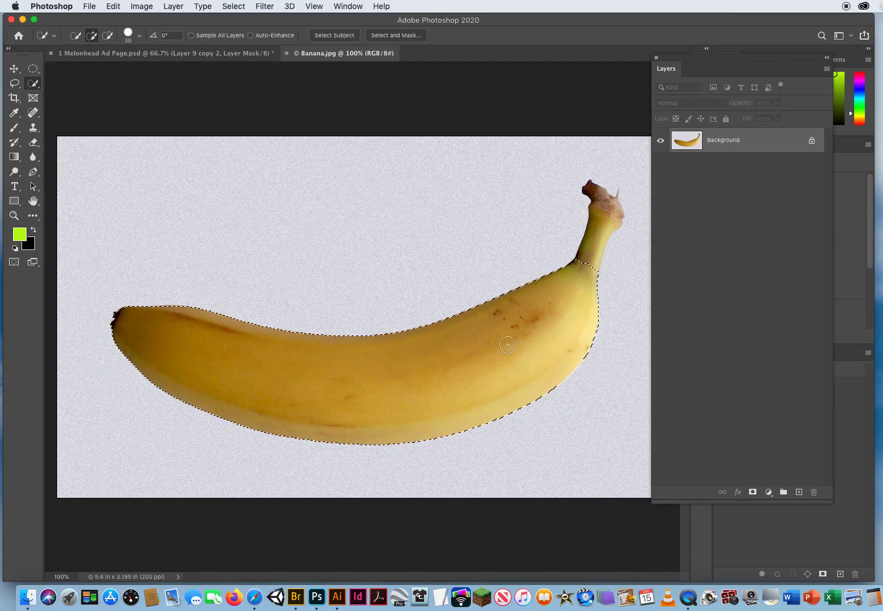
{"action": "left_click", "coordinate": [113, 6]}
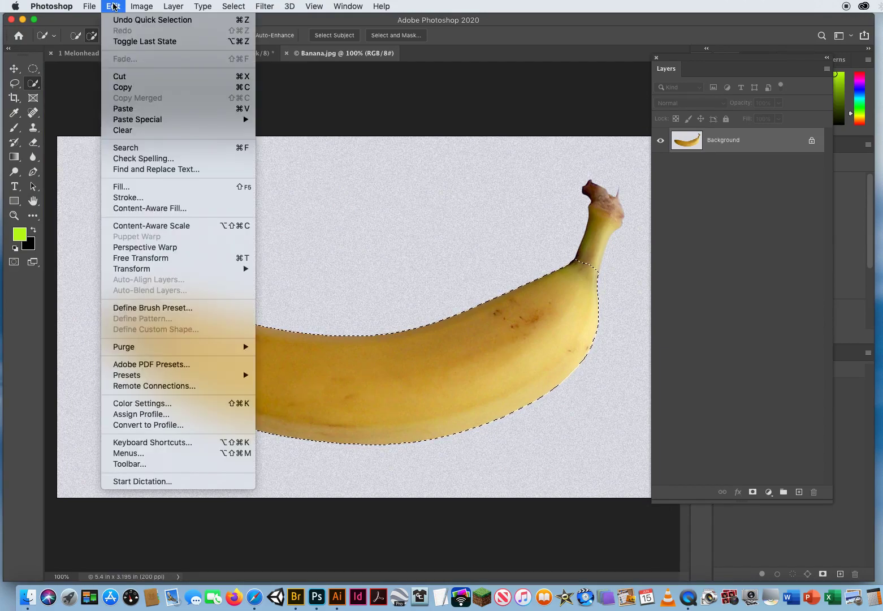
{"action": "left_click", "coordinate": [122, 87]}
Paste the banana into the sole selection in the ad page, directly above Layer 9 copy 2.
{"action": "left_click", "coordinate": [187, 53]}
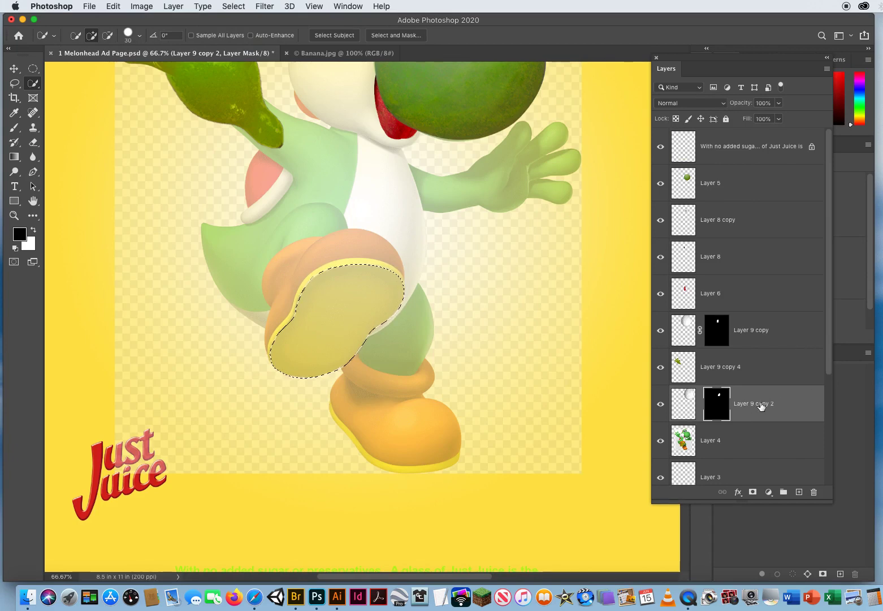
{"action": "left_click", "coordinate": [684, 402]}
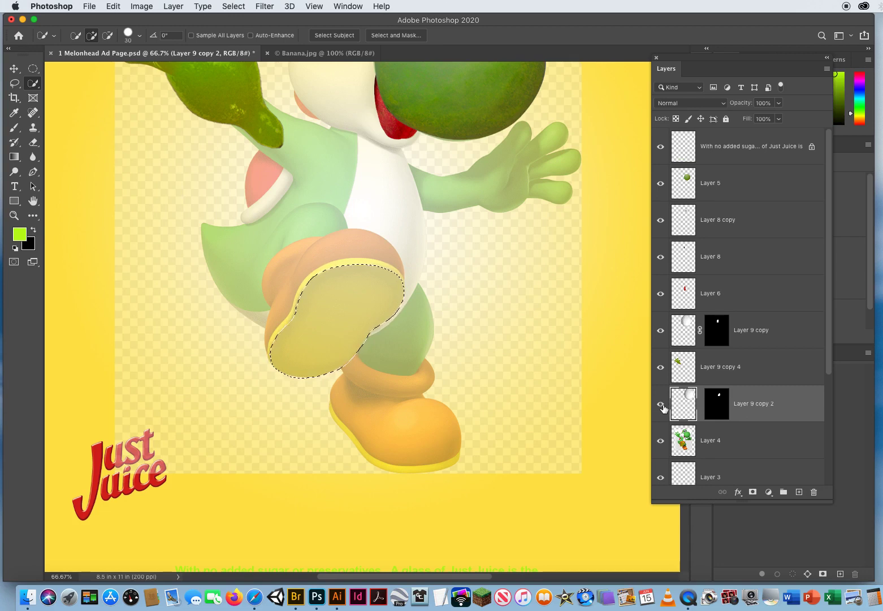
{"action": "left_click", "coordinate": [113, 6]}
{"action": "mouse_move", "coordinate": [136, 121]}
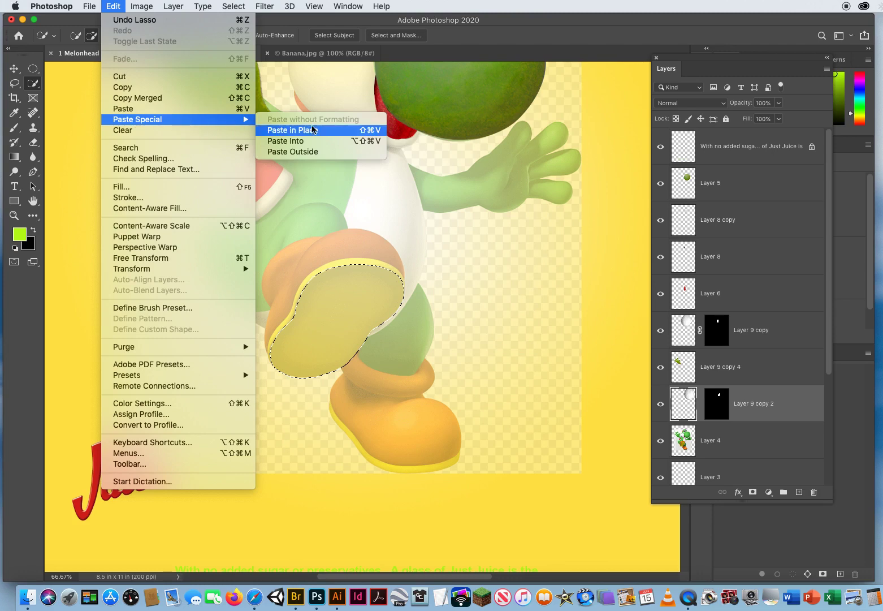
{"action": "left_click", "coordinate": [310, 143]}
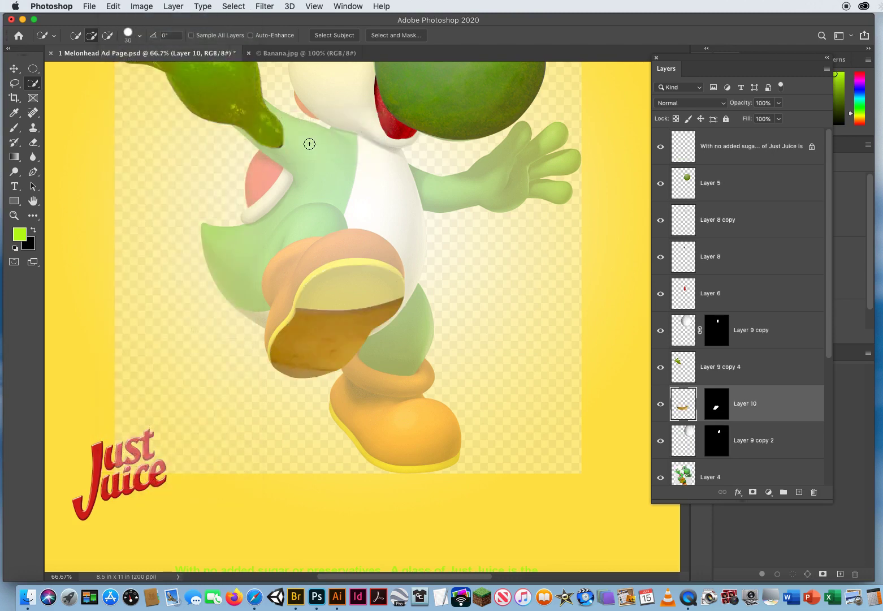
Free-transform the pasted banana to about 133% scale and about -43° rotation, positioning it to fill the whole sole.
{"action": "key", "text": "super+t"}
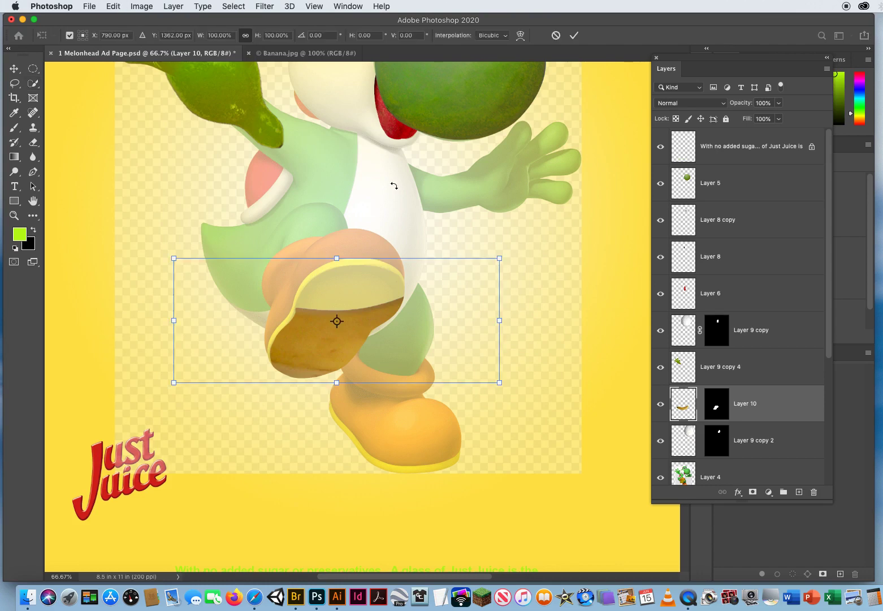
{"action": "left_click_drag", "start_coordinate": [479, 211], "coordinate": [356, 141]}
{"action": "left_click_drag", "start_coordinate": [389, 238], "coordinate": [372, 225]}
{"action": "left_click_drag", "start_coordinate": [459, 231], "coordinate": [583, 203]}
{"action": "left_click_drag", "start_coordinate": [435, 268], "coordinate": [394, 271]}
{"action": "left_click_drag", "start_coordinate": [507, 371], "coordinate": [469, 394]}
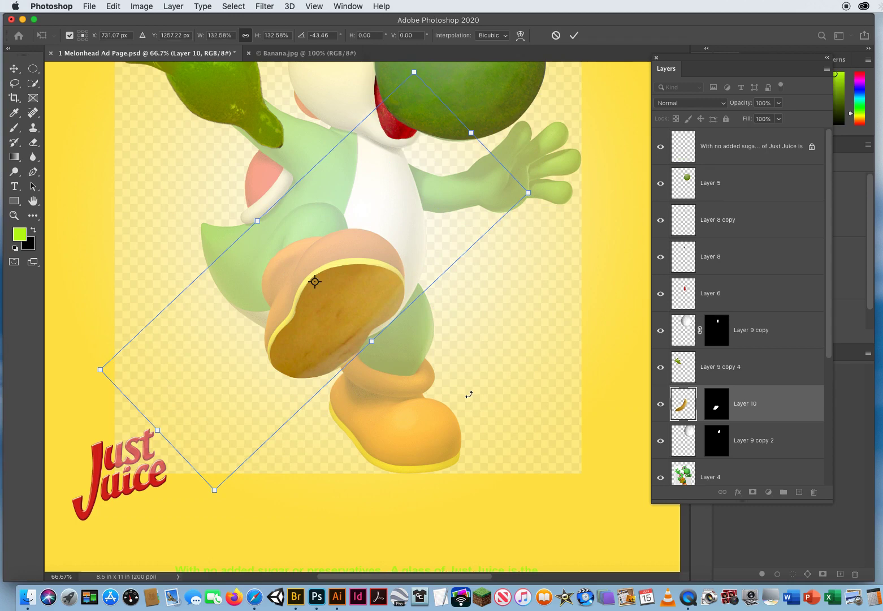
{"action": "key", "text": "Return"}
Darken the upper edge of the banana sole with a 414-size Burn brush, using Midtones at 50% exposure.
{"action": "key", "text": "w"}
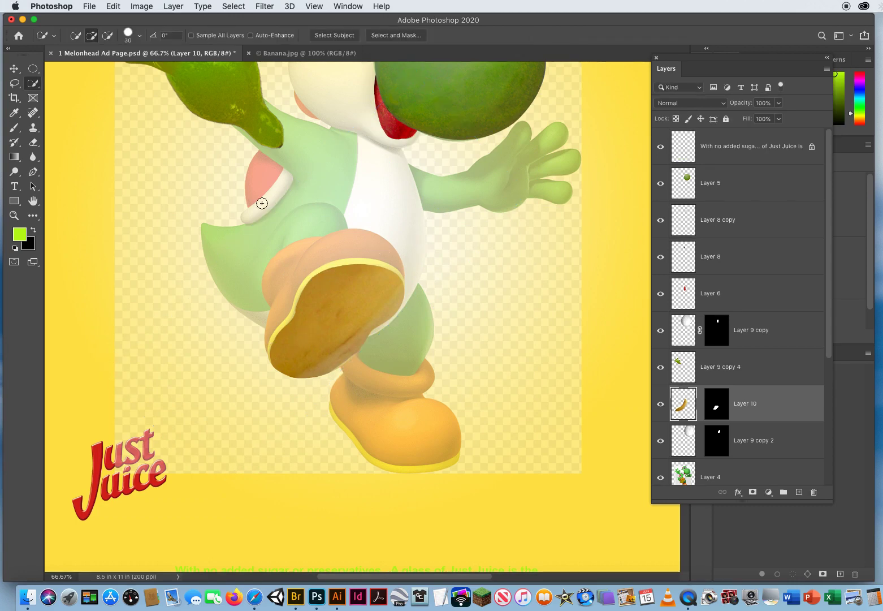
{"action": "left_click", "coordinate": [15, 172]}
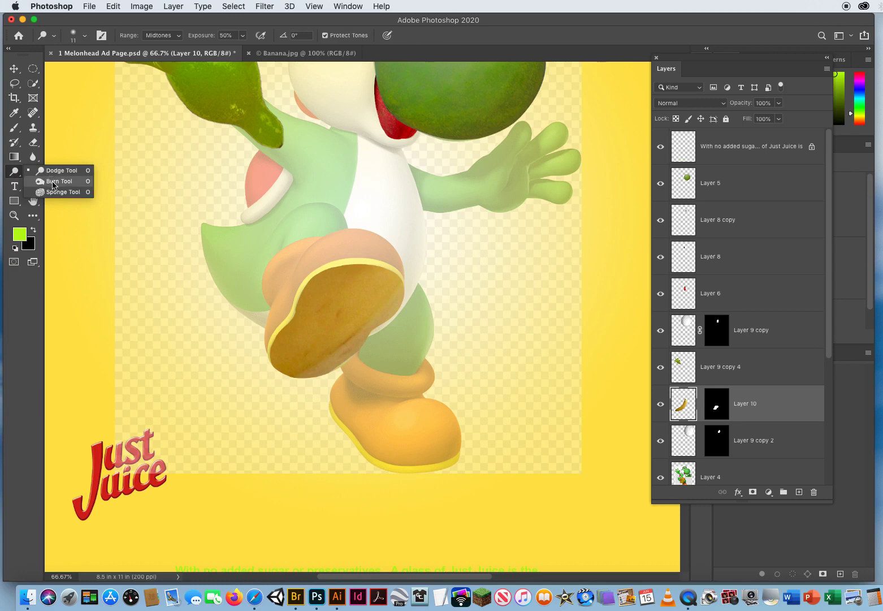
{"action": "left_click", "coordinate": [54, 183]}
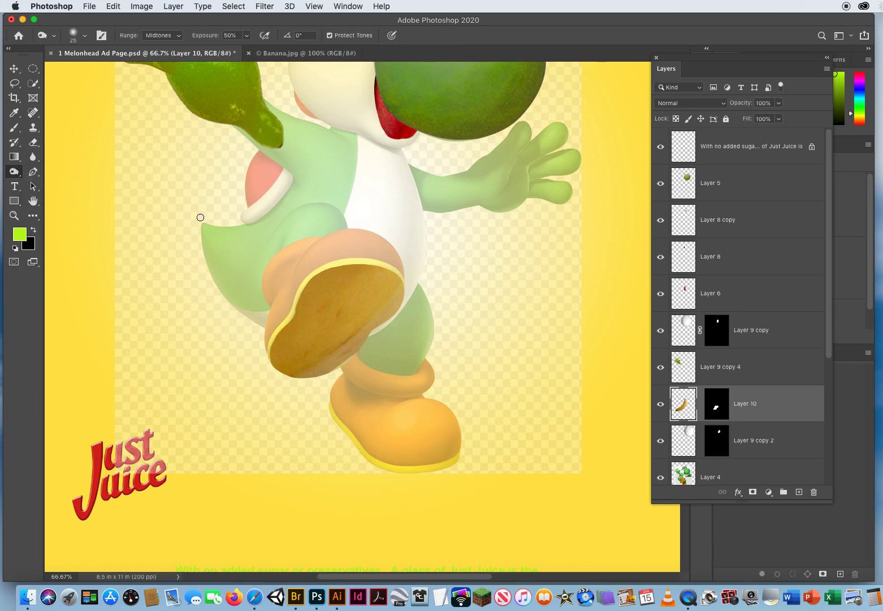
{"action": "mouse_move", "coordinate": [232, 230]}
{"action": "left_mouse_down"}
{"action": "mouse_move", "coordinate": [309, 232]}
{"action": "mouse_move", "coordinate": [349, 207]}
{"action": "mouse_move", "coordinate": [211, 376]}
{"action": "mouse_move", "coordinate": [341, 246]}
{"action": "left_mouse_up"}
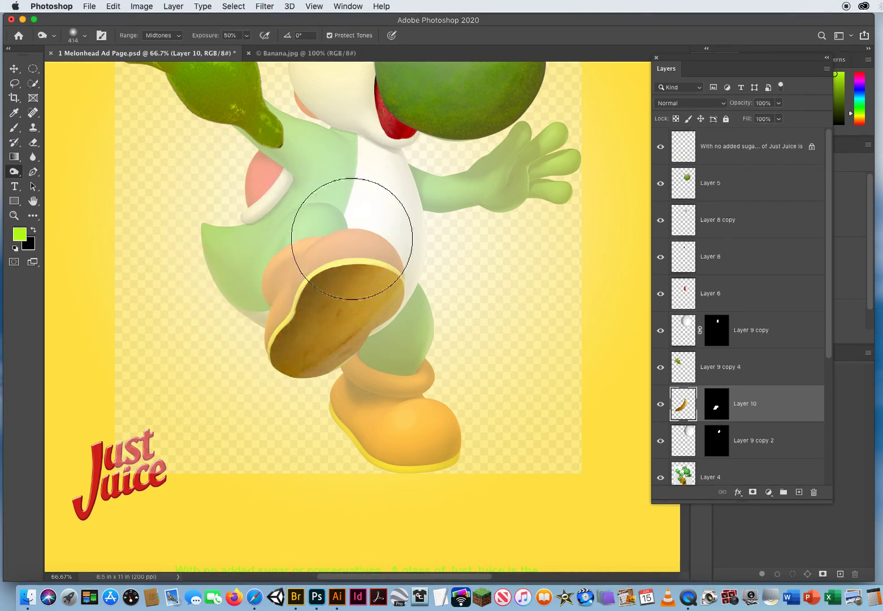
{"action": "left_click", "coordinate": [14, 68]}
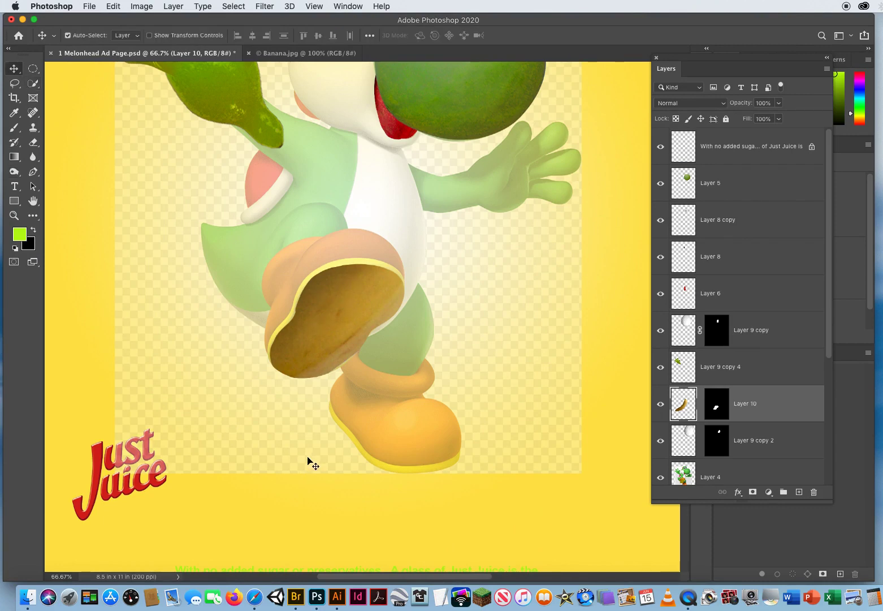
Outline the raised shoe's sole with the Lasso tool, following the outer edge of its yellow rim.
{"action": "left_click", "coordinate": [15, 84]}
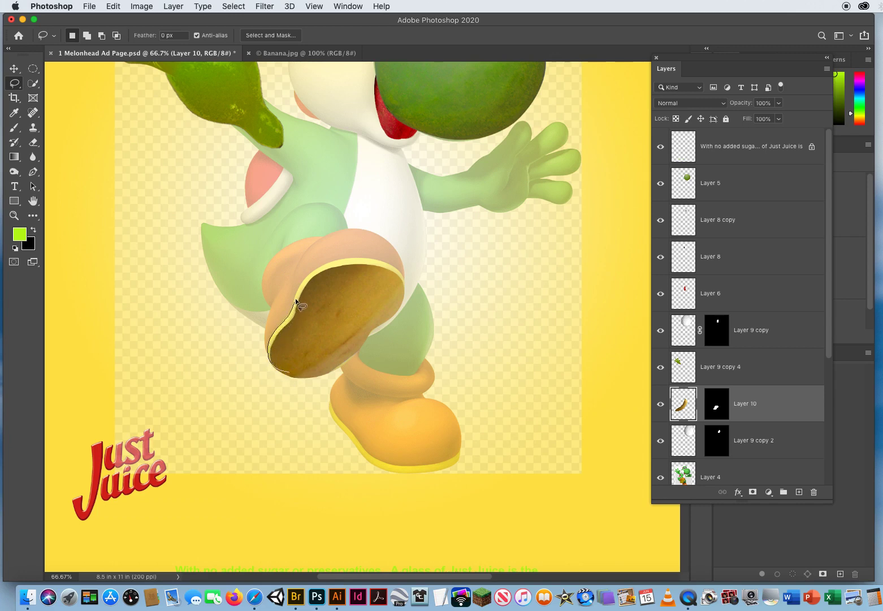
{"action": "left_click_drag", "start_coordinate": [306, 278], "coordinate": [316, 268]}
{"action": "mouse_move", "coordinate": [382, 260]}
{"action": "left_mouse_down"}
{"action": "mouse_move", "coordinate": [394, 266]}
{"action": "mouse_move", "coordinate": [403, 298]}
{"action": "mouse_move", "coordinate": [357, 329]}
{"action": "left_mouse_up"}
{"action": "left_click_drag", "start_coordinate": [309, 372], "coordinate": [310, 370]}
Copy the selected banana from Banana.jpg and paste it into the sole outline selection in the ad page.
{"action": "left_click", "coordinate": [294, 53]}
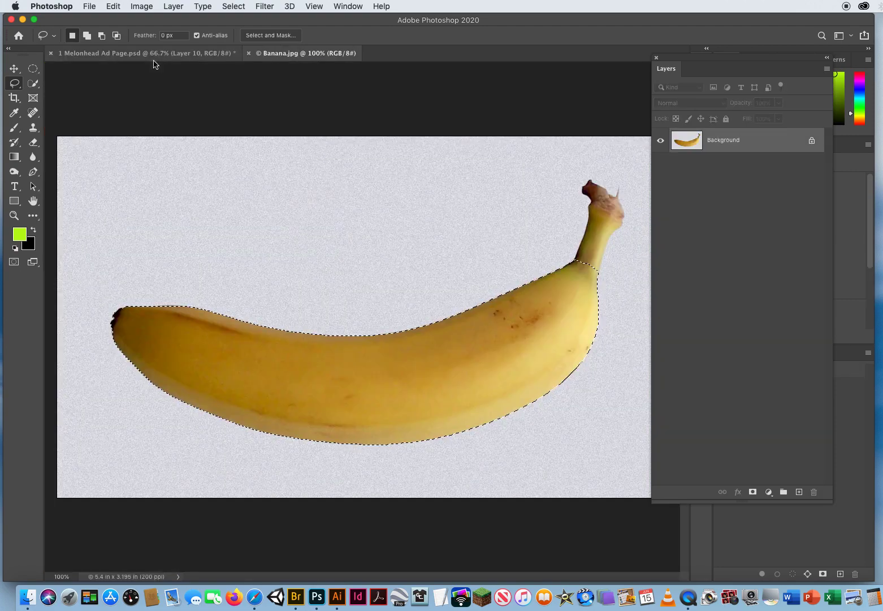
{"action": "left_click", "coordinate": [109, 4]}
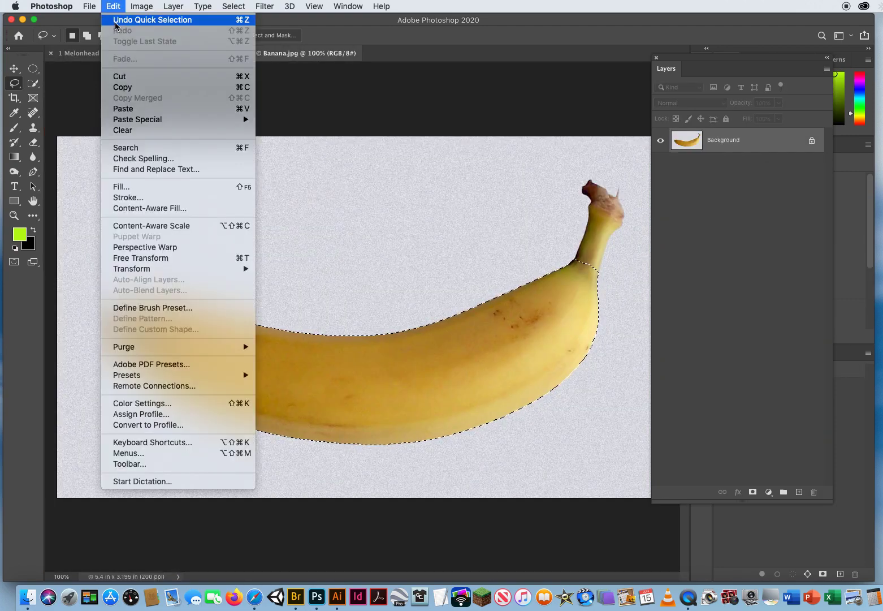
{"action": "left_click", "coordinate": [116, 86]}
{"action": "left_click", "coordinate": [105, 53]}
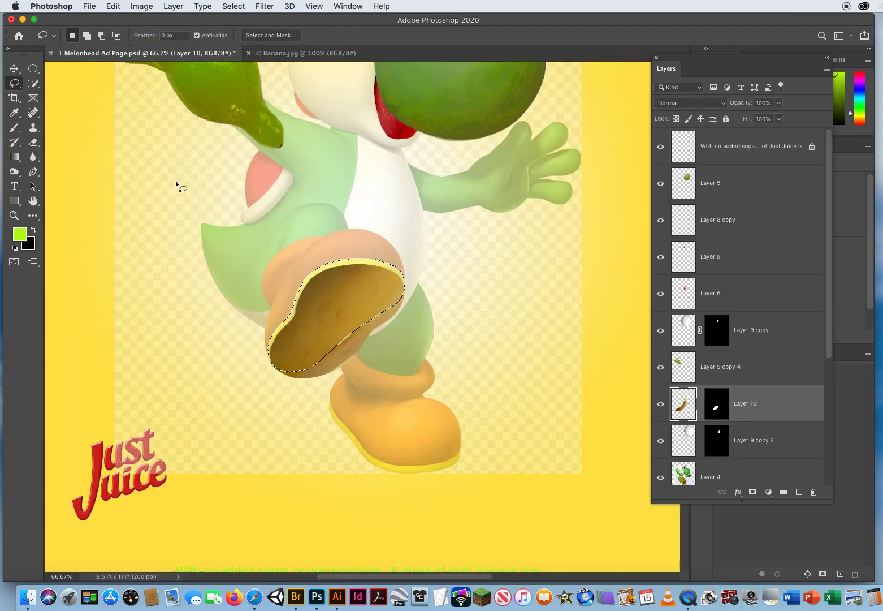
{"action": "left_click", "coordinate": [115, 7]}
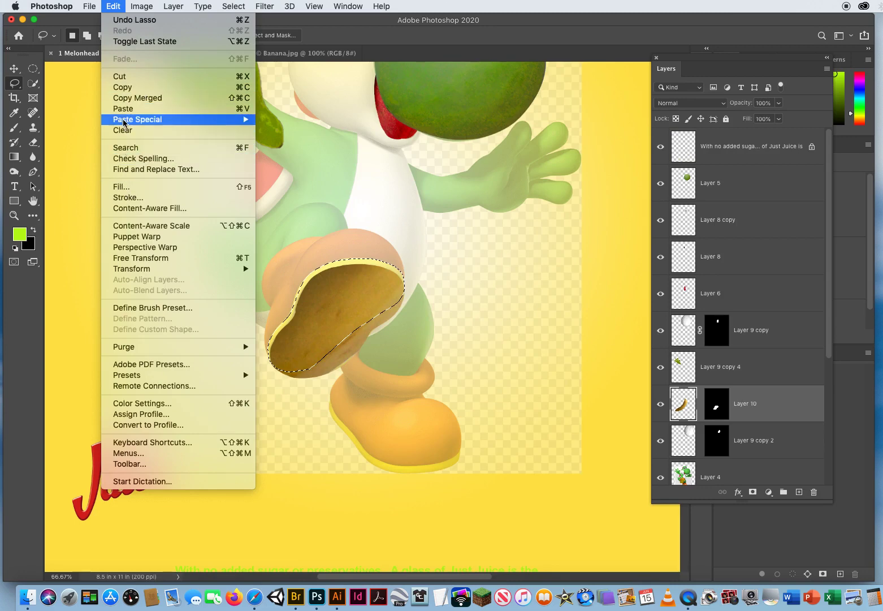
{"action": "mouse_move", "coordinate": [123, 122]}
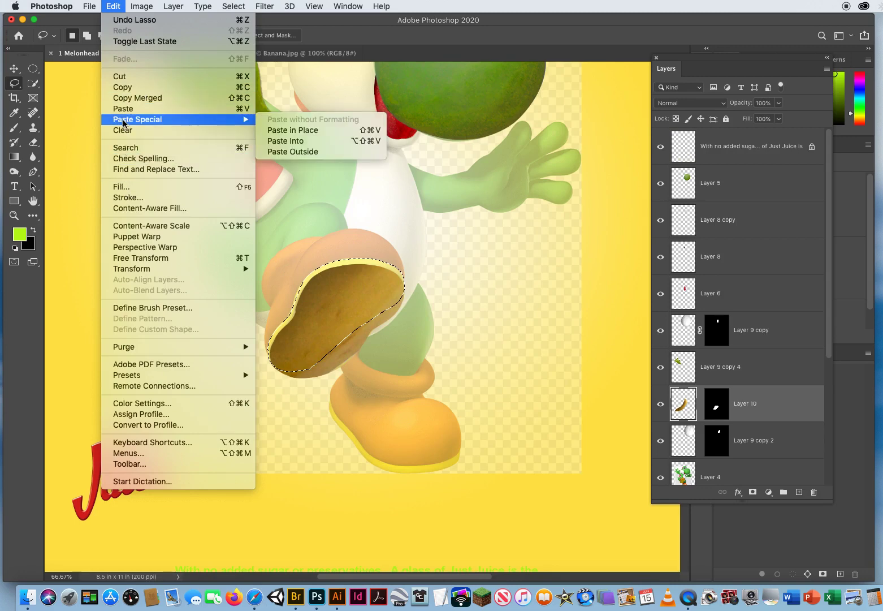
{"action": "left_click", "coordinate": [286, 142]}
{"action": "key", "text": "v"}
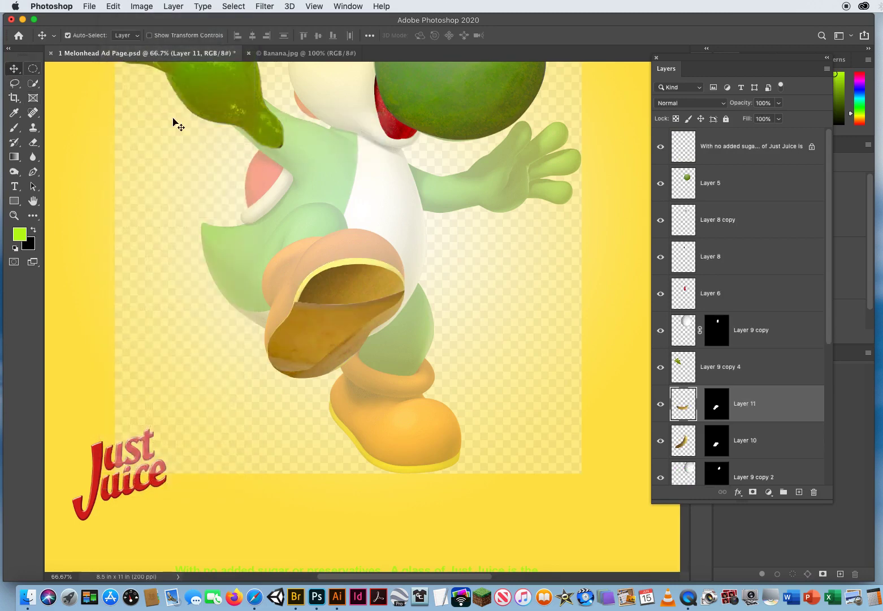
Free-transform the pasted banana to about 123% scale, rotating and positioning it to cover the entire rim of the raised shoe's sole.
{"action": "key", "text": "super+t"}
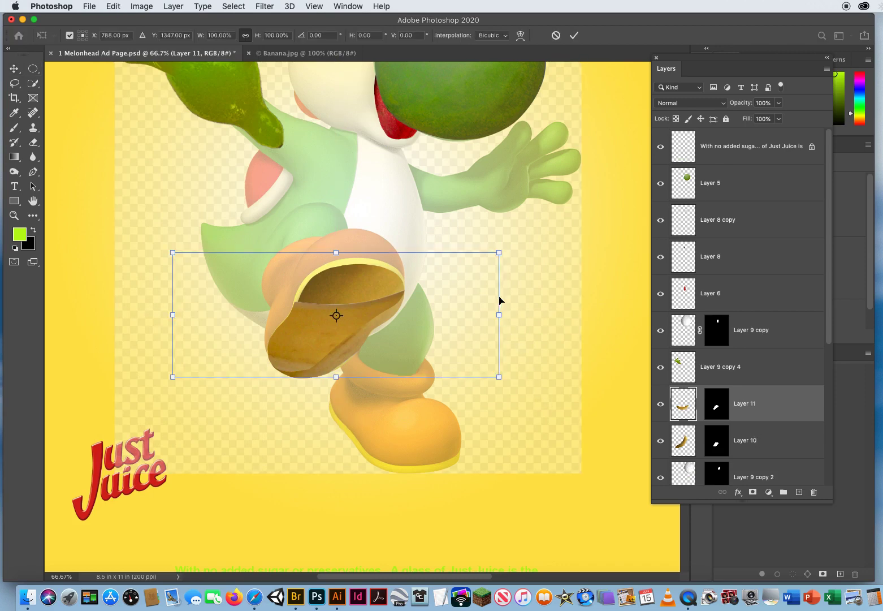
{"action": "left_click_drag", "start_coordinate": [565, 344], "coordinate": [532, 181]}
{"action": "left_click_drag", "start_coordinate": [427, 267], "coordinate": [391, 237]}
{"action": "left_click_drag", "start_coordinate": [481, 240], "coordinate": [233, 290]}
{"action": "left_click_drag", "start_coordinate": [280, 321], "coordinate": [338, 341]}
{"action": "left_click_drag", "start_coordinate": [422, 146], "coordinate": [451, 70]}
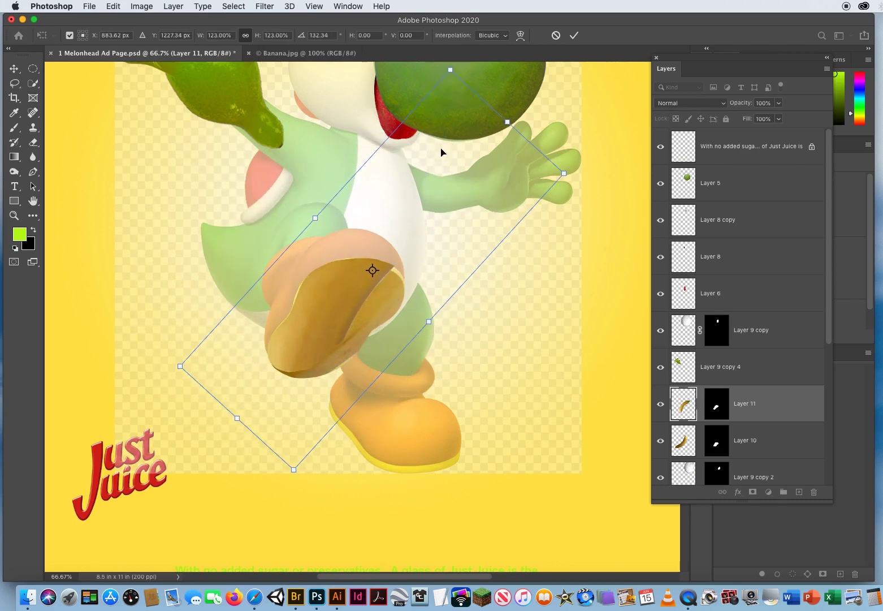
{"action": "left_click_drag", "start_coordinate": [467, 257], "coordinate": [440, 329]}
{"action": "left_click_drag", "start_coordinate": [496, 357], "coordinate": [491, 379]}
{"action": "left_click_drag", "start_coordinate": [417, 314], "coordinate": [412, 308]}
{"action": "key", "text": "Return"}
Move Layer 11 directly below Layer 10 so the new banana forms only the rim around the darker sole.
{"action": "left_click_drag", "start_coordinate": [770, 426], "coordinate": [765, 455]}
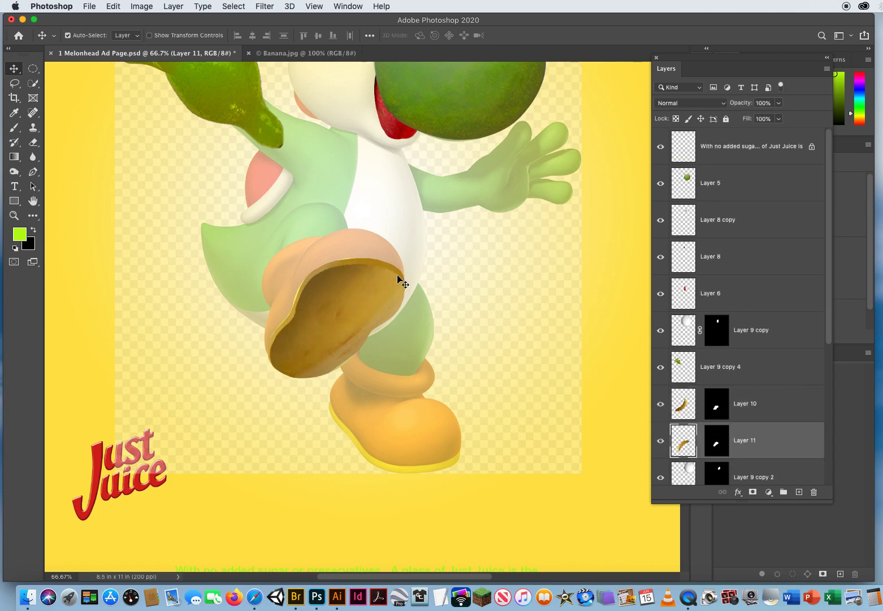
{"action": "left_click_drag", "start_coordinate": [382, 263], "coordinate": [319, 212]}
{"action": "key", "text": "super+z"}
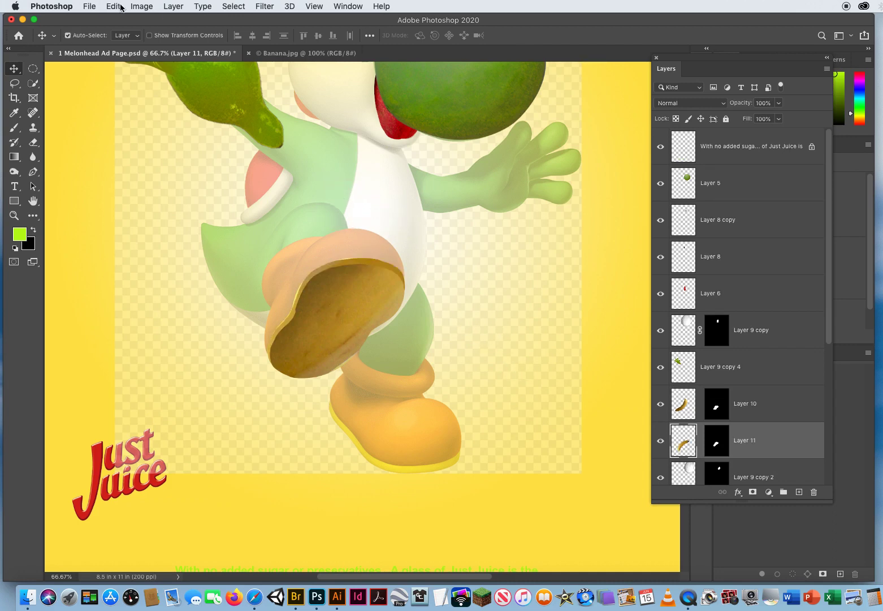
Brighten the banana rim on Layer 11 with a Levels adjustment, setting the white input level to 197.
{"action": "left_click", "coordinate": [139, 7]}
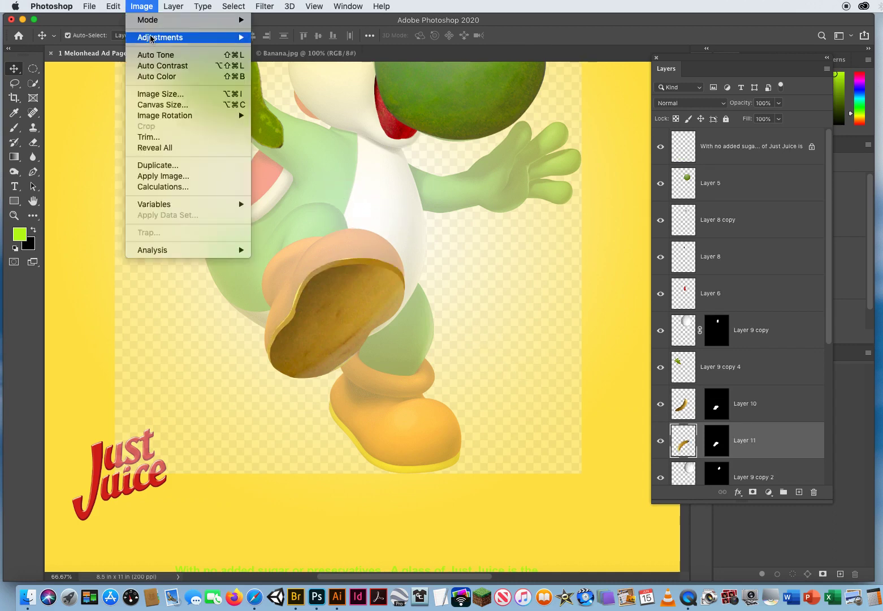
{"action": "mouse_move", "coordinate": [151, 38]}
{"action": "left_click", "coordinate": [280, 49]}
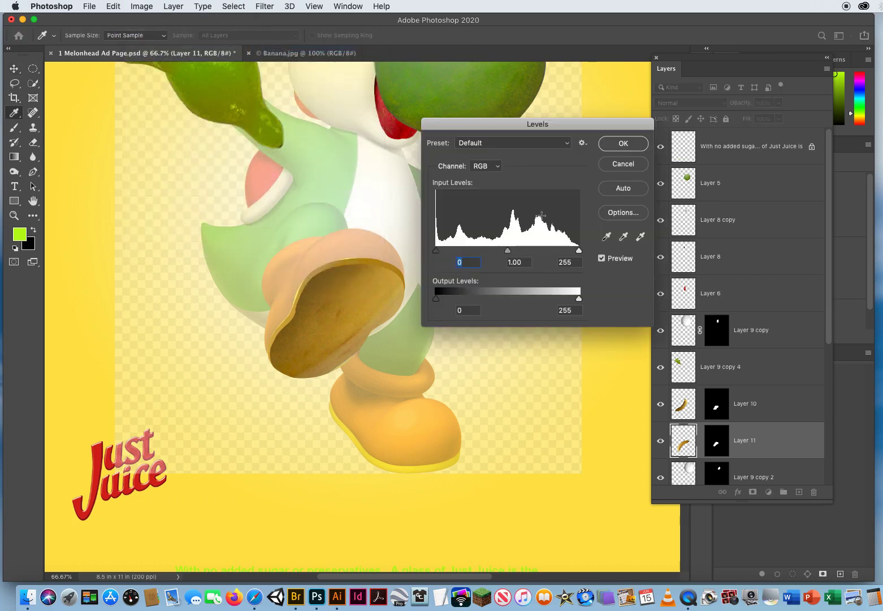
{"action": "left_click_drag", "start_coordinate": [578, 251], "coordinate": [545, 251]}
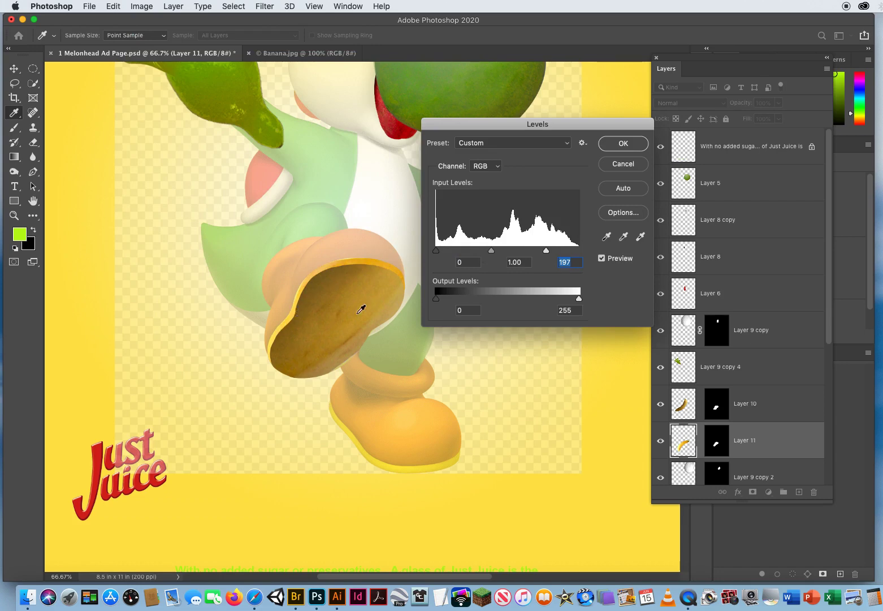
{"action": "key", "text": "Return"}
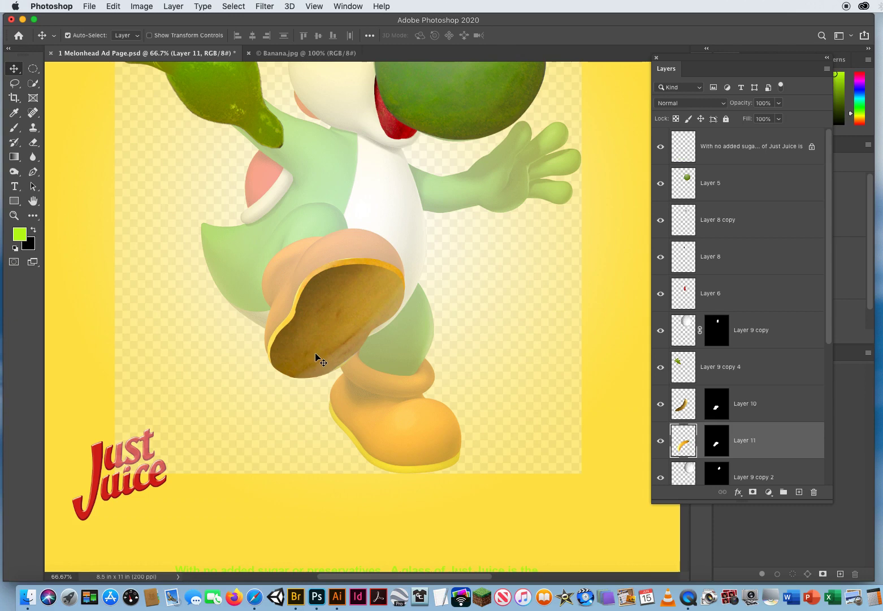
Hide the original character on Layer 4 and show the Mario background on Layer 9, with the whole page in view.
{"action": "left_click", "coordinate": [19, 216]}
{"action": "left_click", "coordinate": [392, 311], "text": "alt"}
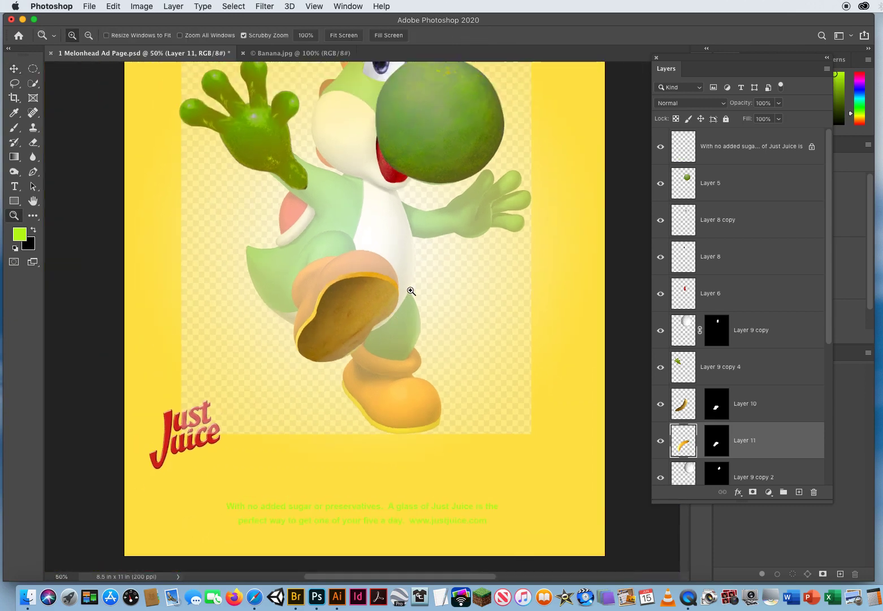
{"action": "left_click", "coordinate": [411, 291], "text": "alt"}
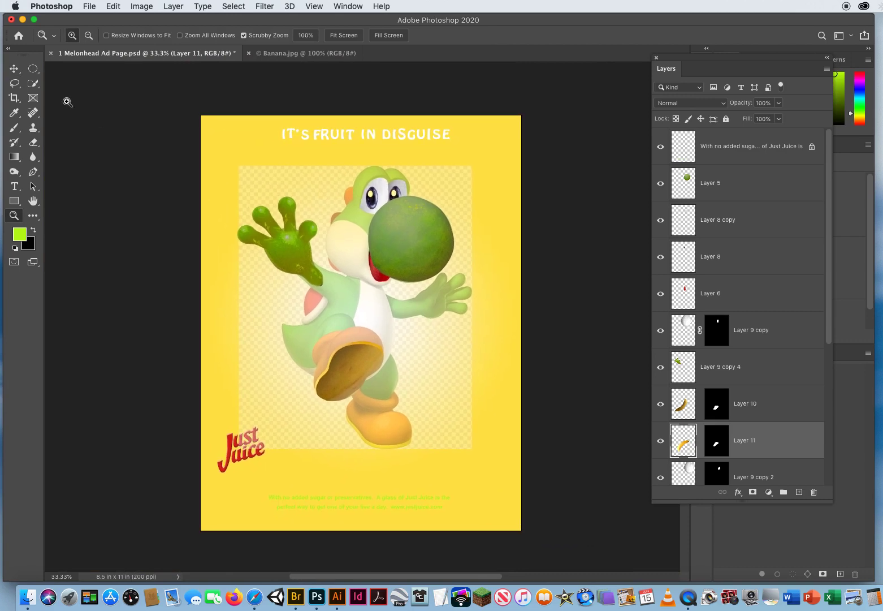
{"action": "left_click", "coordinate": [14, 68]}
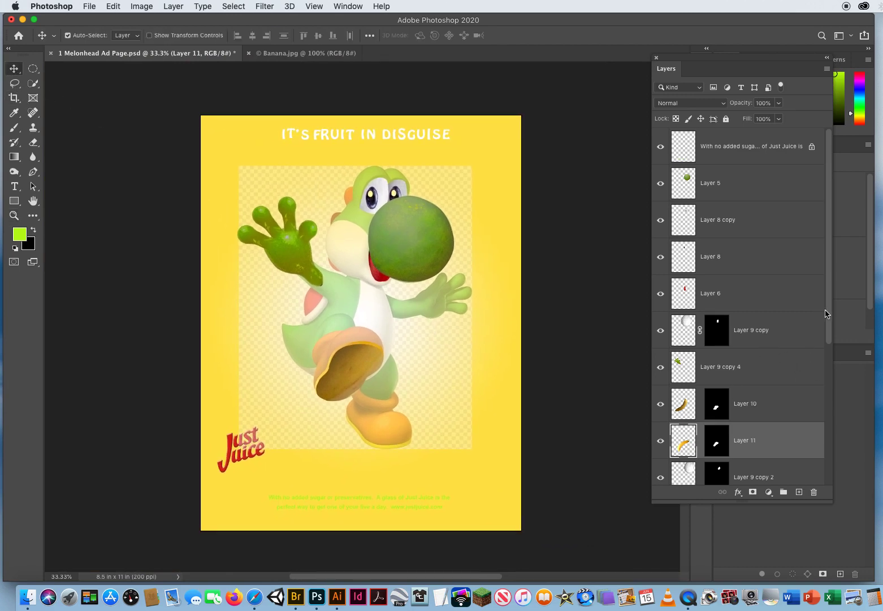
{"action": "scroll", "coordinate": [825, 313], "scroll_direction": "down", "scroll_amount": 5}
{"action": "left_click", "coordinate": [660, 330]}
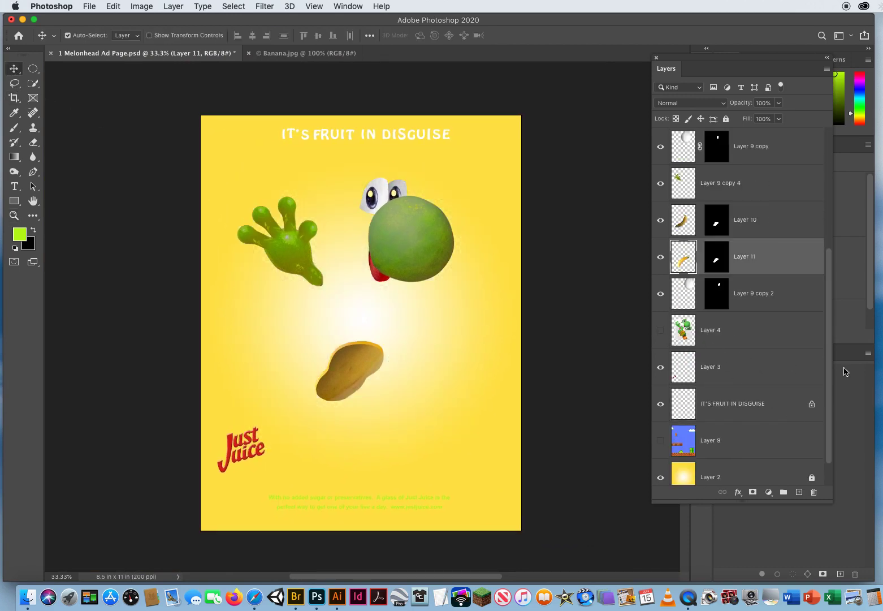
{"action": "left_click", "coordinate": [661, 442]}
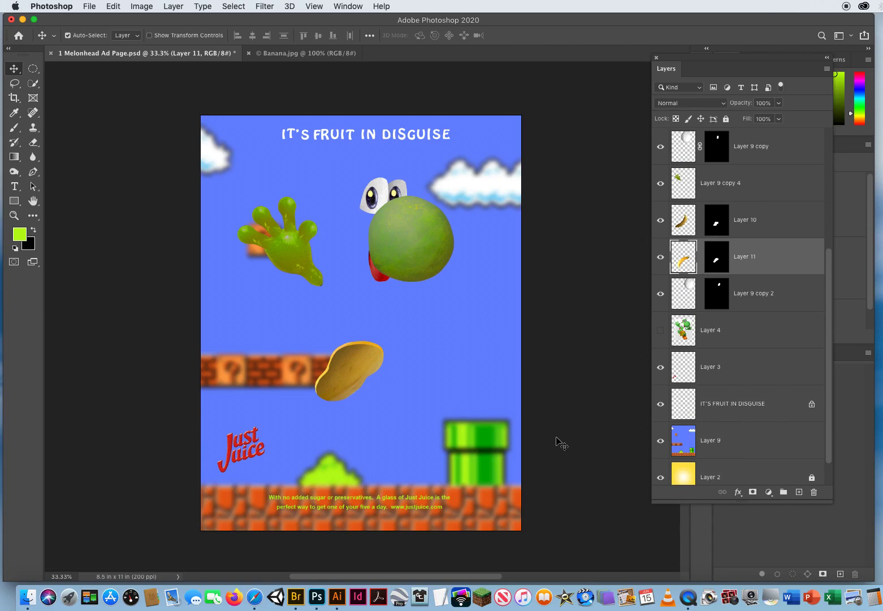
Examine the file formats offered by Save As for the ad page, including JPEG, and leave without saving.
{"action": "left_click", "coordinate": [90, 6]}
{"action": "left_click", "coordinate": [116, 136]}
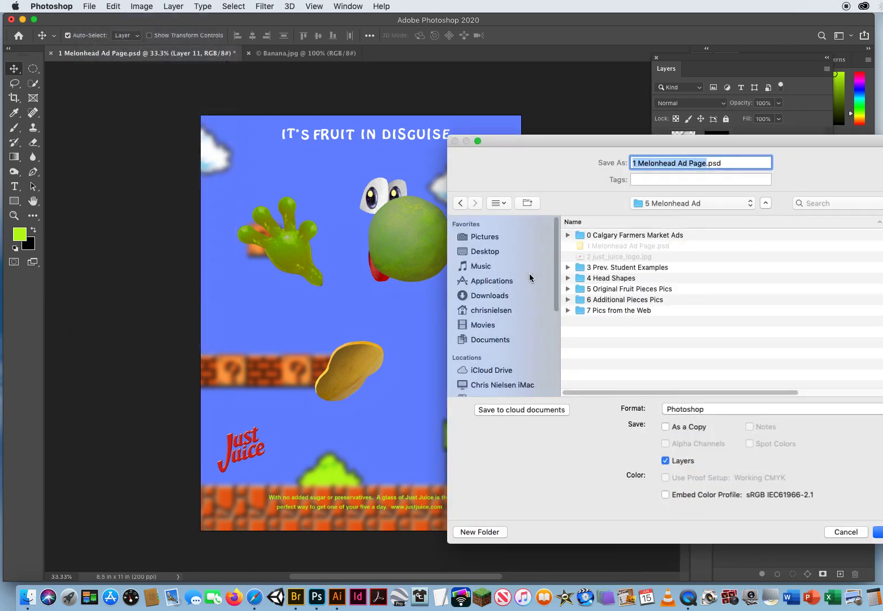
{"action": "left_click", "coordinate": [705, 410]}
{"action": "left_click", "coordinate": [710, 409]}
{"action": "left_click_drag", "start_coordinate": [631, 154], "coordinate": [445, 49]}
{"action": "left_click", "coordinate": [517, 304]}
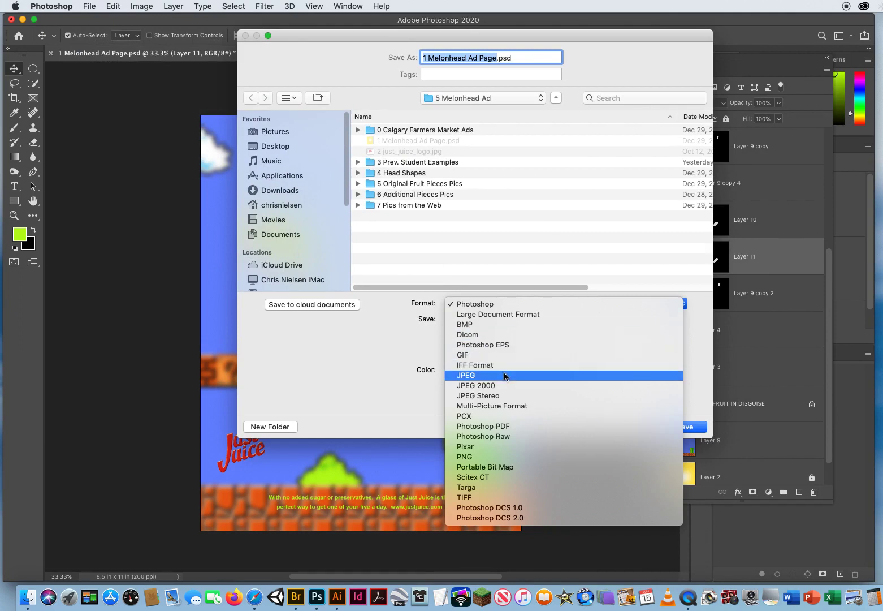
{"action": "left_click", "coordinate": [526, 264]}
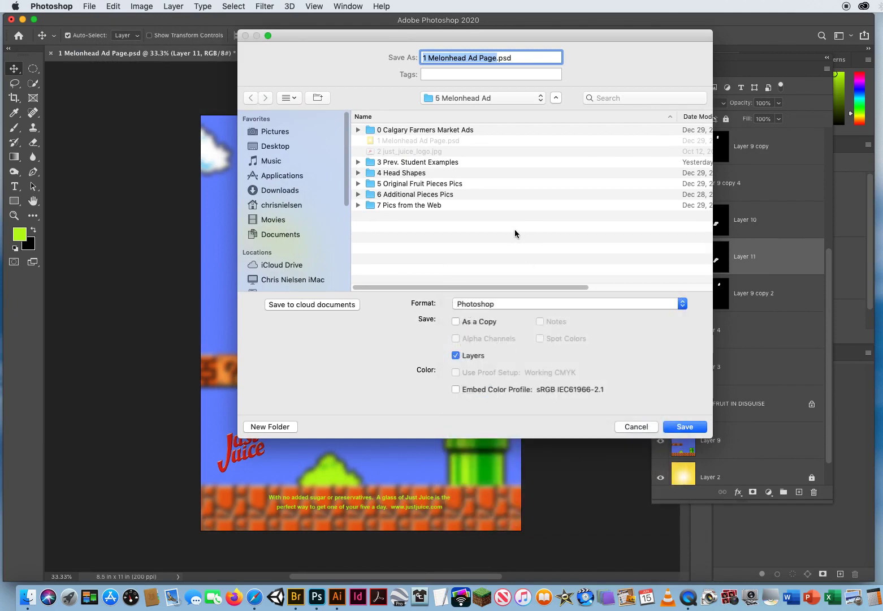
{"action": "left_click", "coordinate": [630, 425]}
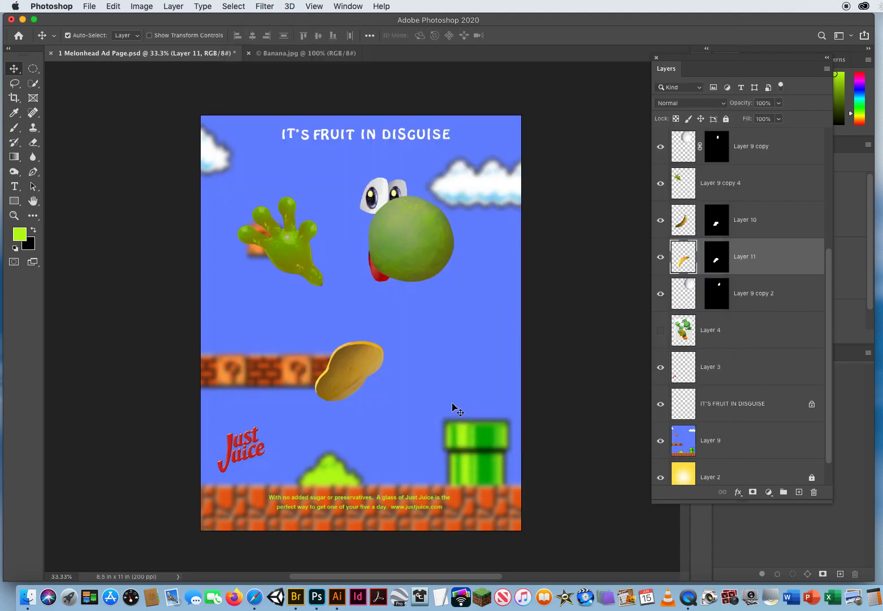
Close the Banana.jpg document and reposition the floating Layers panel closer to the ad page.
{"action": "left_click", "coordinate": [249, 53]}
{"action": "left_click_drag", "start_coordinate": [666, 66], "coordinate": [612, 89]}
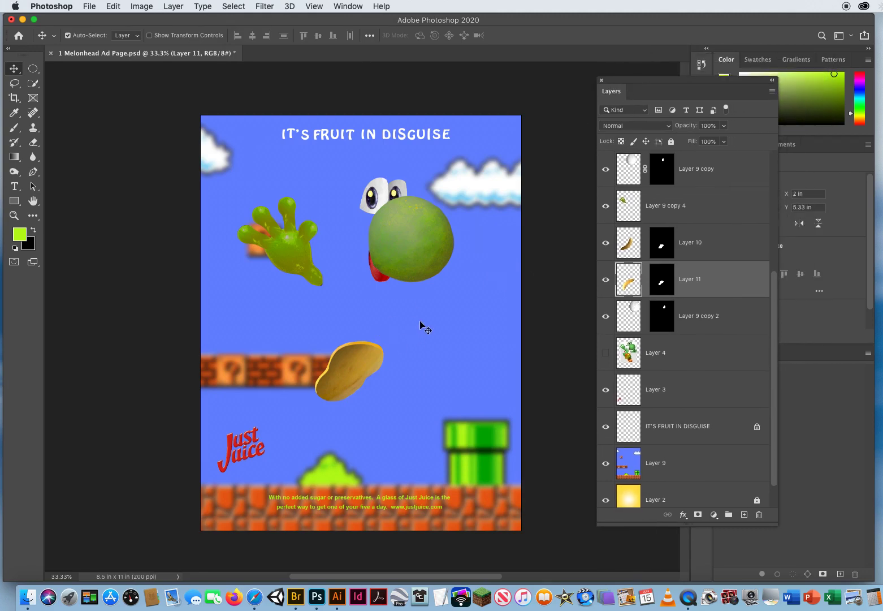